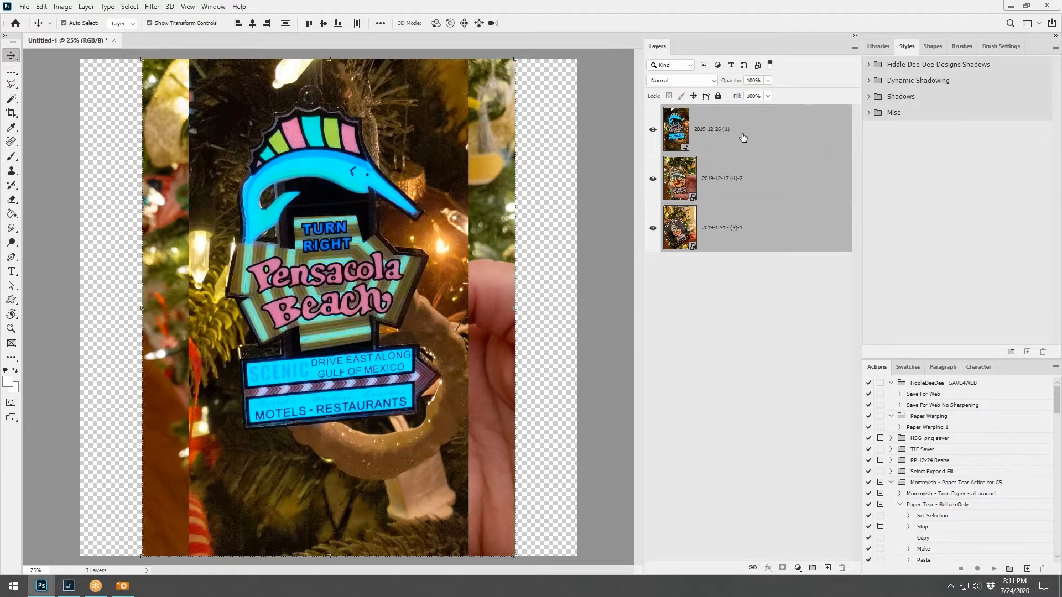
- Select all three photo layers and scale them together down to about 55% toward the canvas's lower-left area
left_click(769, 228)
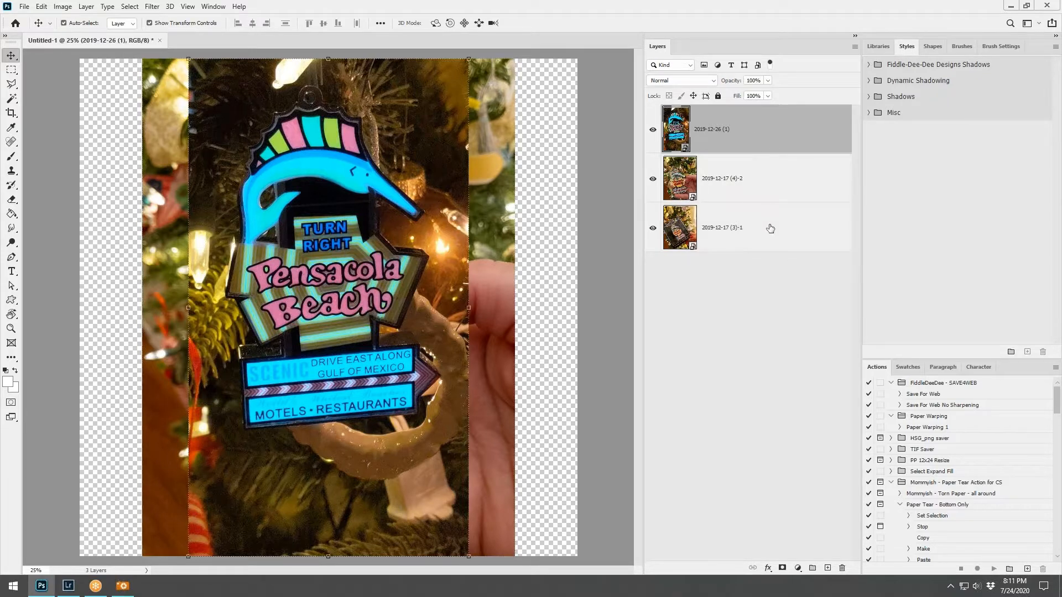
left_click(752, 136, "shift")
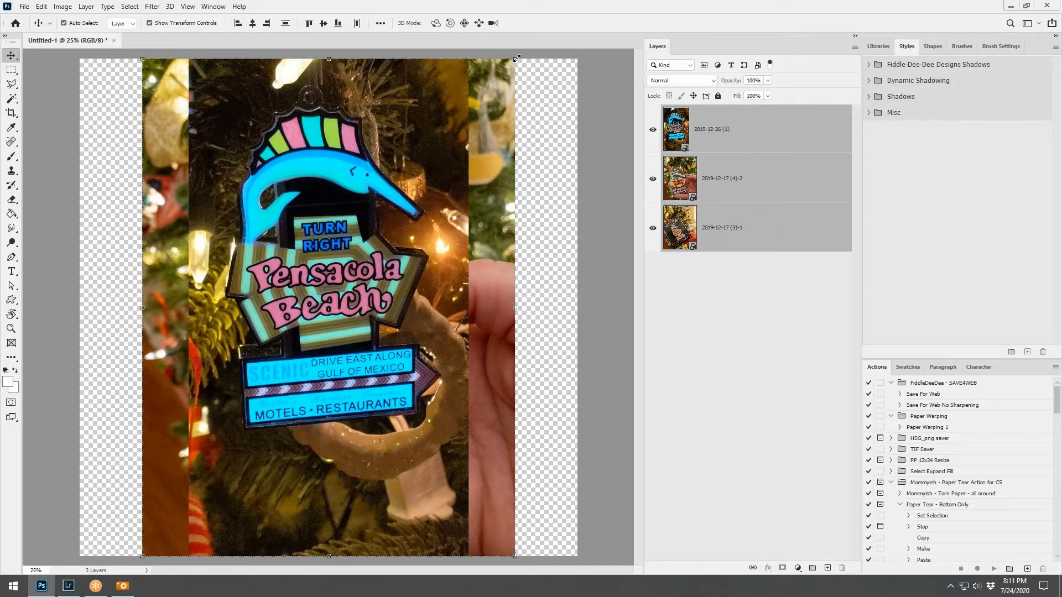
key("ctrl+t")
left_click_drag(514, 58, 345, 286)
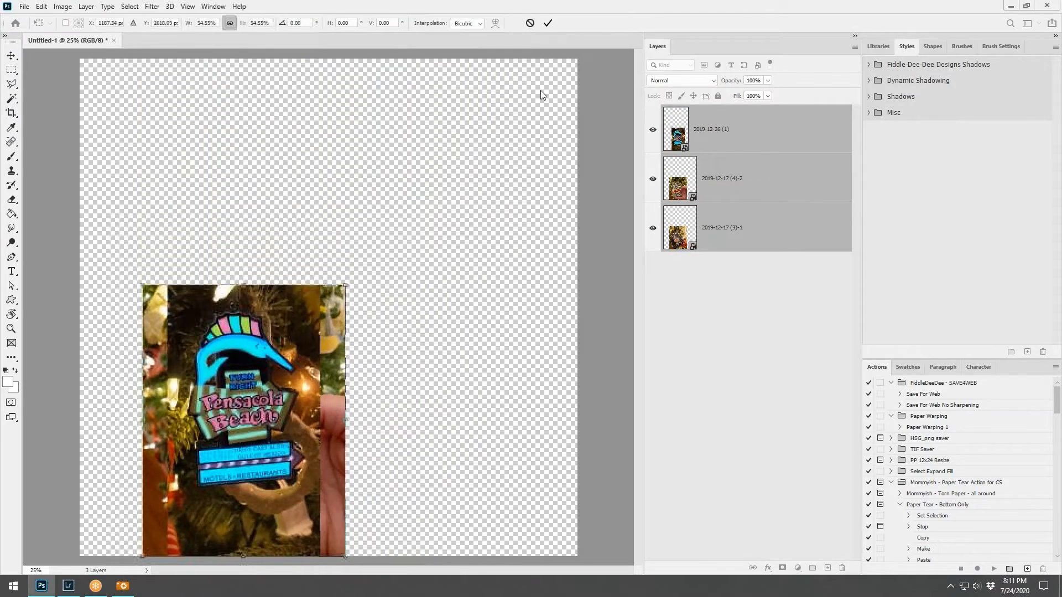
left_click(551, 23)
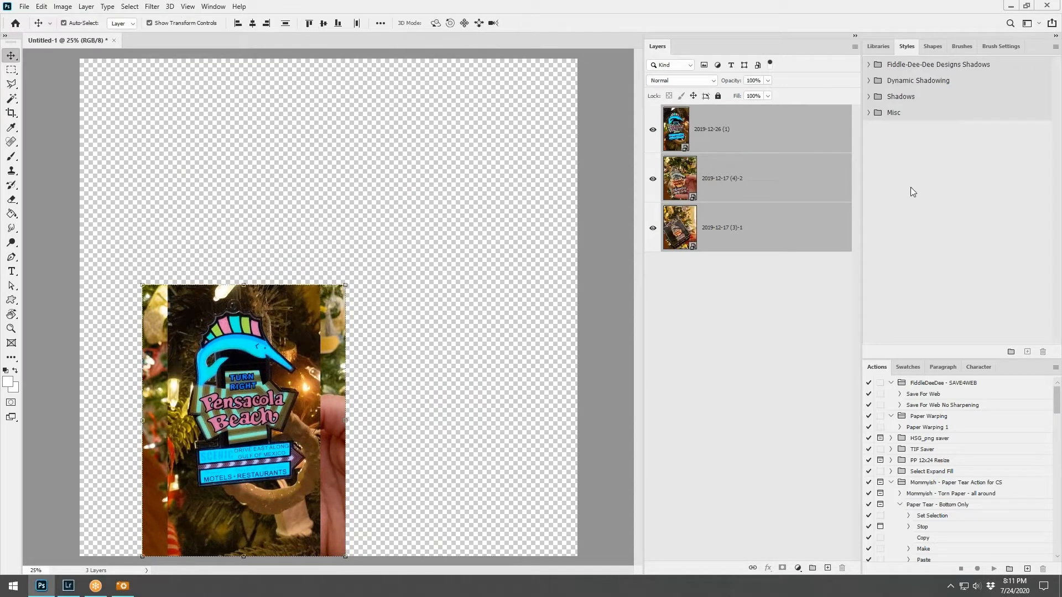
- Spread the three photos out, with the box and hand-held ornament side by side above and the neon ornament overlapping below them
left_click(461, 319)
left_click_drag(237, 359, 463, 167)
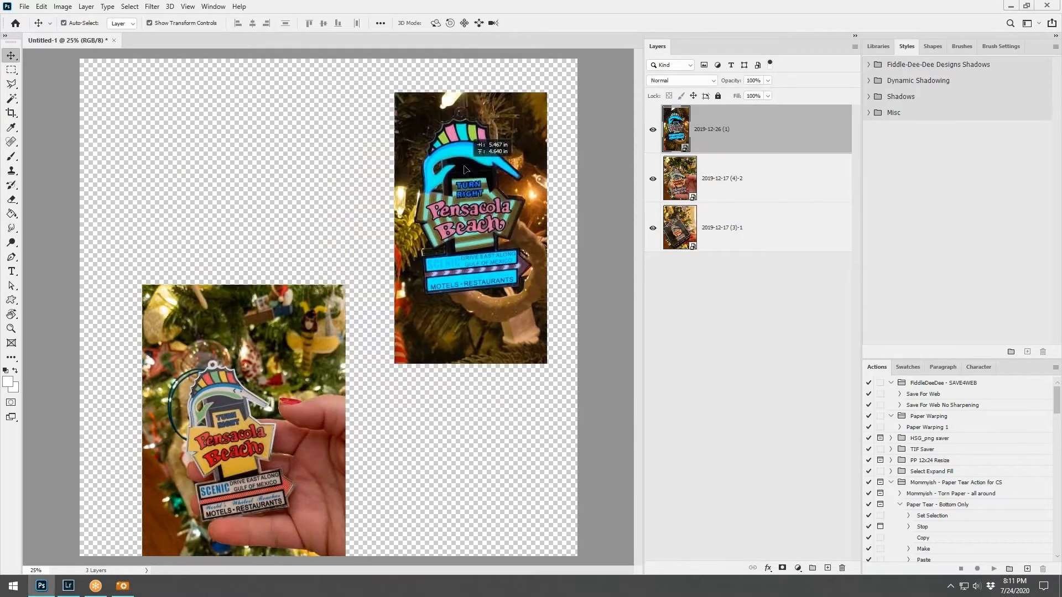
left_click(258, 392)
left_click_drag(277, 346, 388, 143)
left_click_drag(195, 351, 160, 140)
left_click_drag(339, 159, 398, 148)
left_click_drag(533, 136, 408, 295)
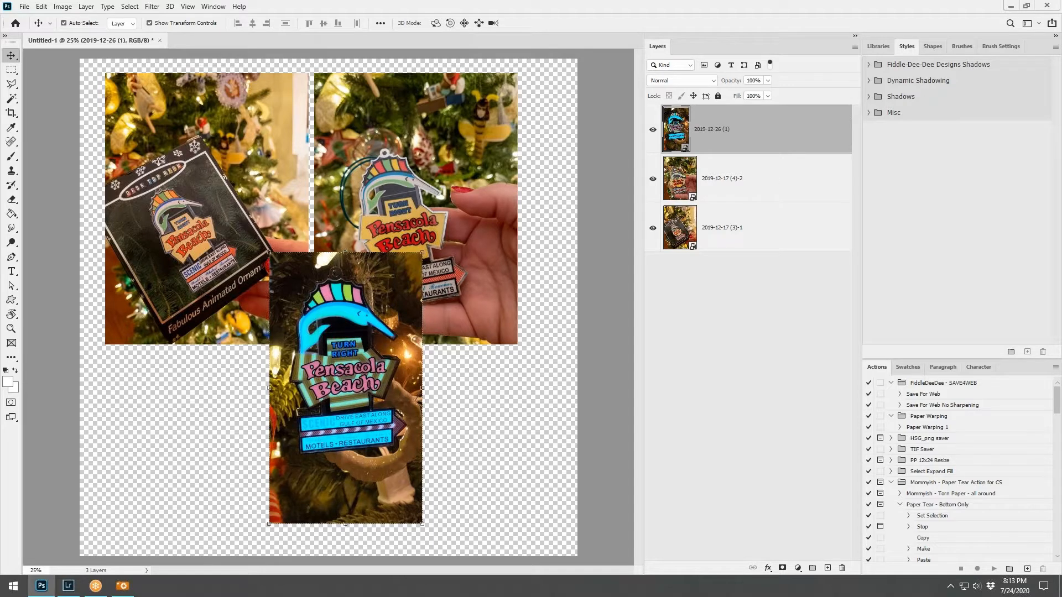
- Apply the fdd_photoedge+shadow style from the Fiddle-Dee-Dee Designs Shadows group to all three photo layers
left_click(766, 226, "shift")
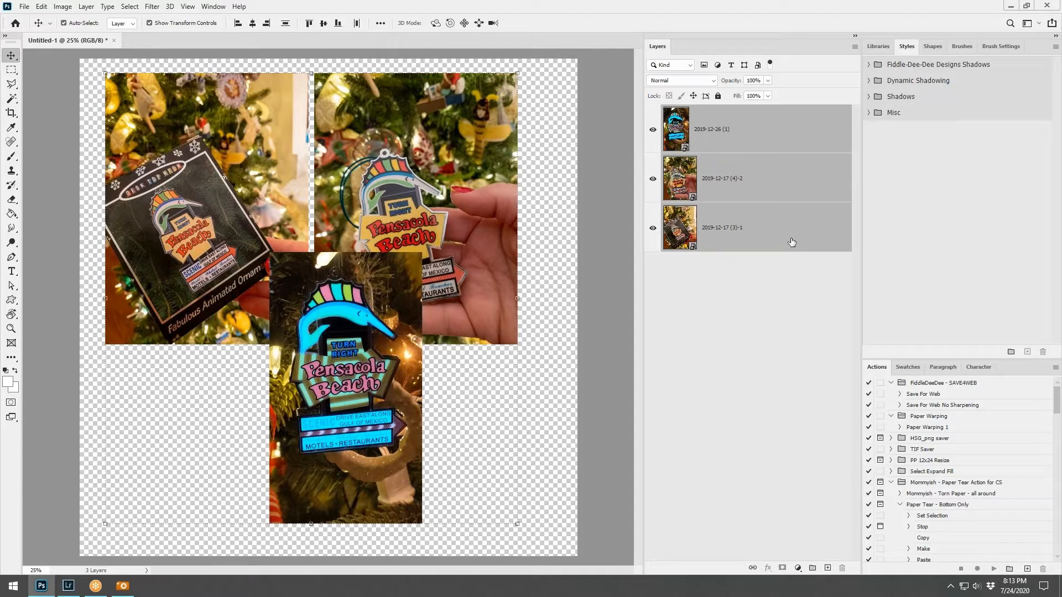
left_click(869, 66)
scroll(926, 256, "down", 5)
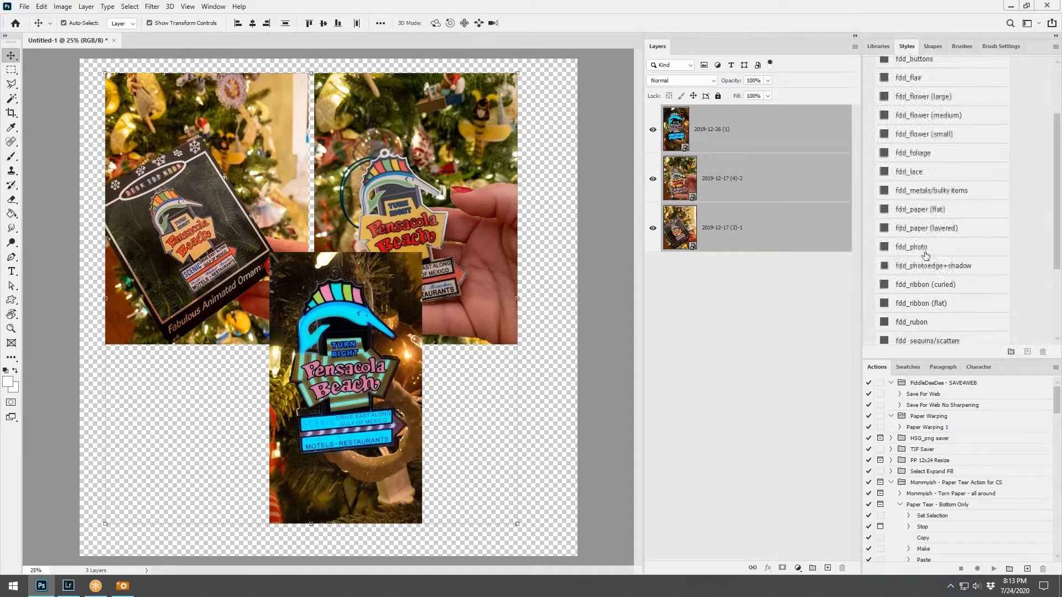
scroll(926, 255, "down", 4)
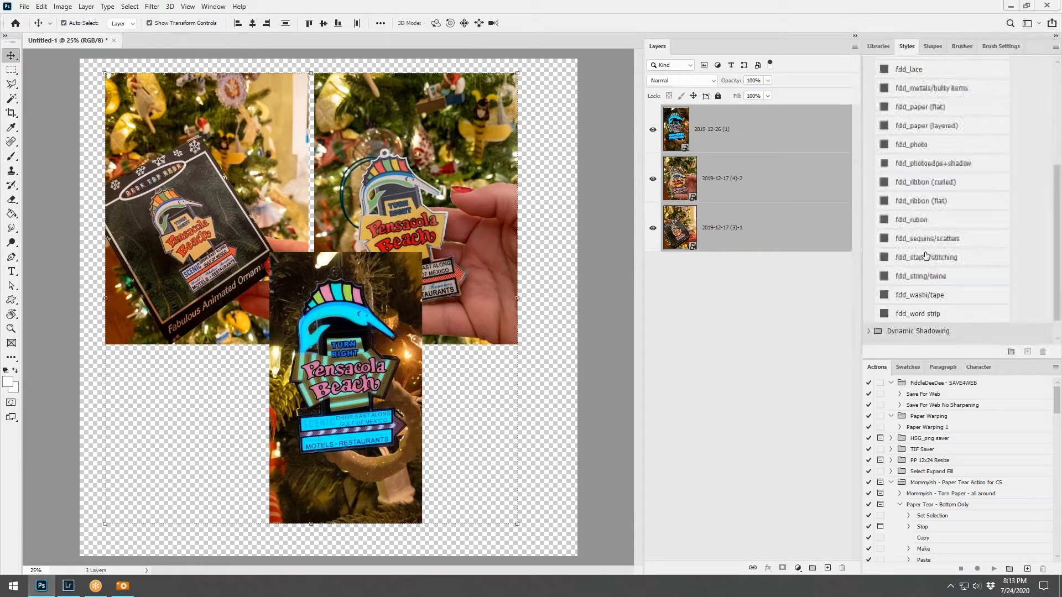
left_click(915, 167)
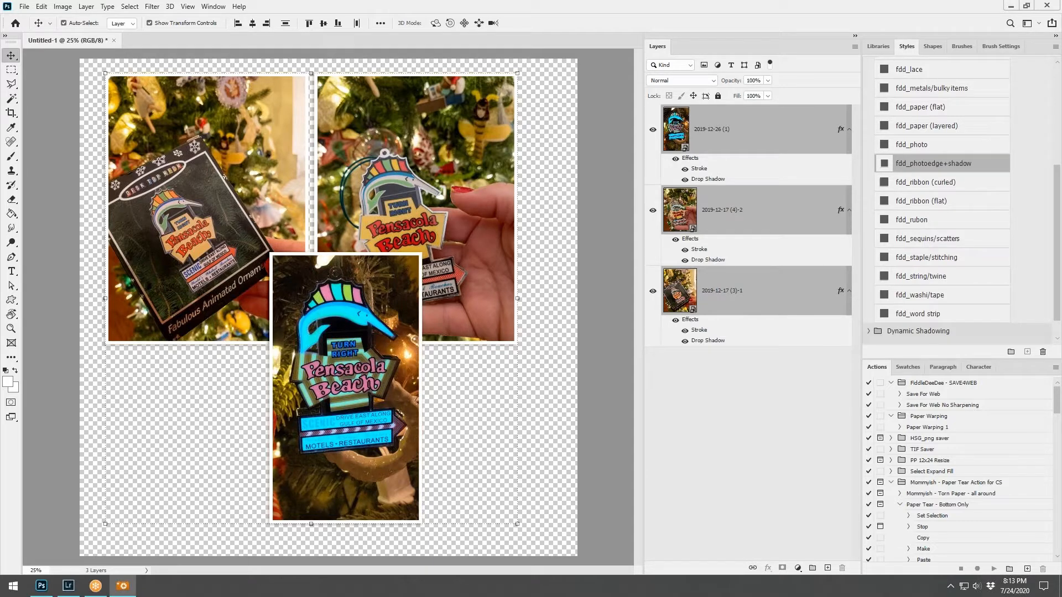
- Place the cream paper FJ-LOBSTER-ROLL-BONUS-2 beneath all the photos and move the neon ornament photo toward the right edge
left_click_drag(1, 370, 420, 369)
left_click_drag(742, 137, 774, 363)
left_click_drag(370, 312, 480, 297)
- Scale the three photos together down to about 69% and shift the group slightly toward the page's center
left_click(761, 284, "shift")
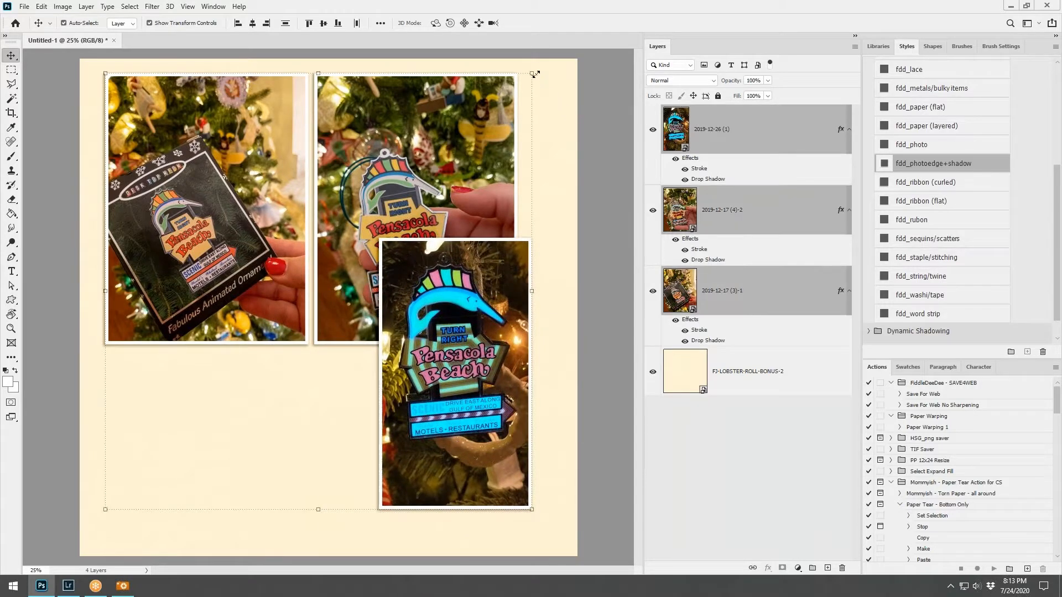
key("ctrl+t")
left_click_drag(532, 73, 394, 203)
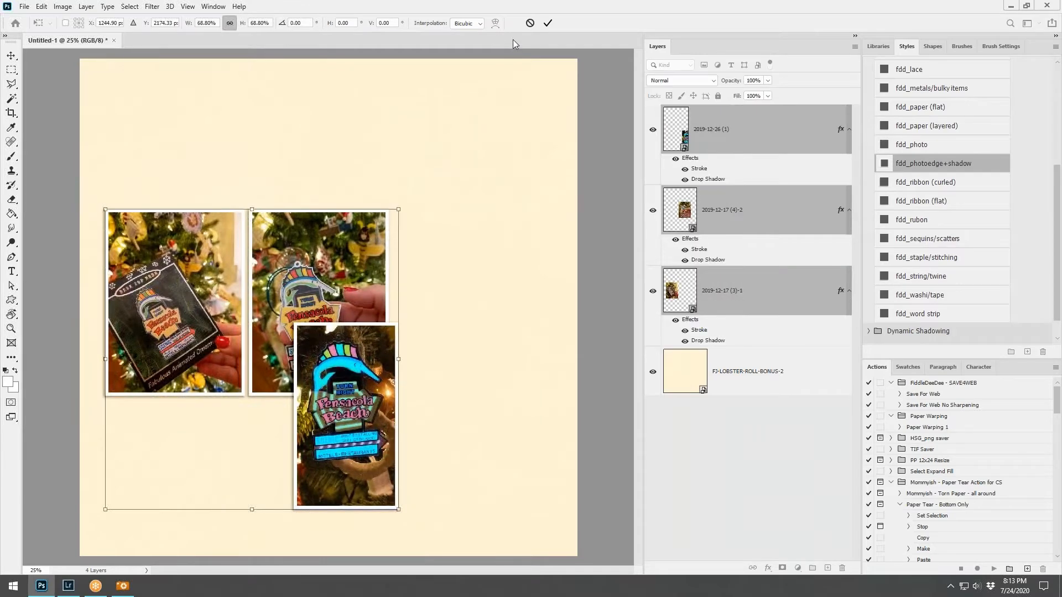
left_click(548, 23)
mouse_move(355, 257)
left_mouse_down()
mouse_move(355, 133)
mouse_move(375, 255)
left_mouse_up()
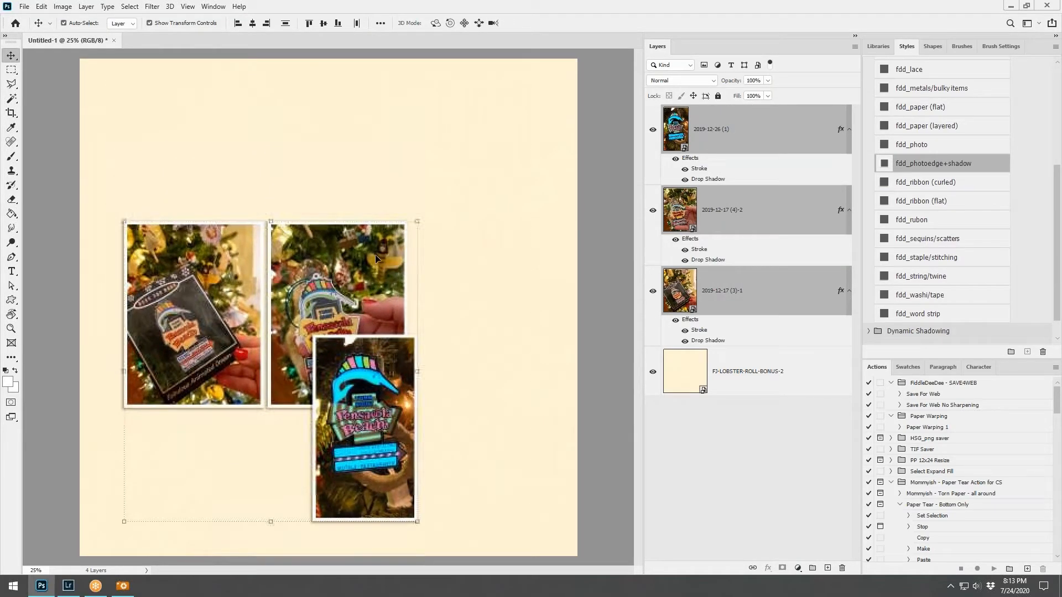
- Examine the bee ornament in the background of the hand-held ornament photo up close
scroll(382, 257, "up", 10)
scroll(387, 267, "up", 5)
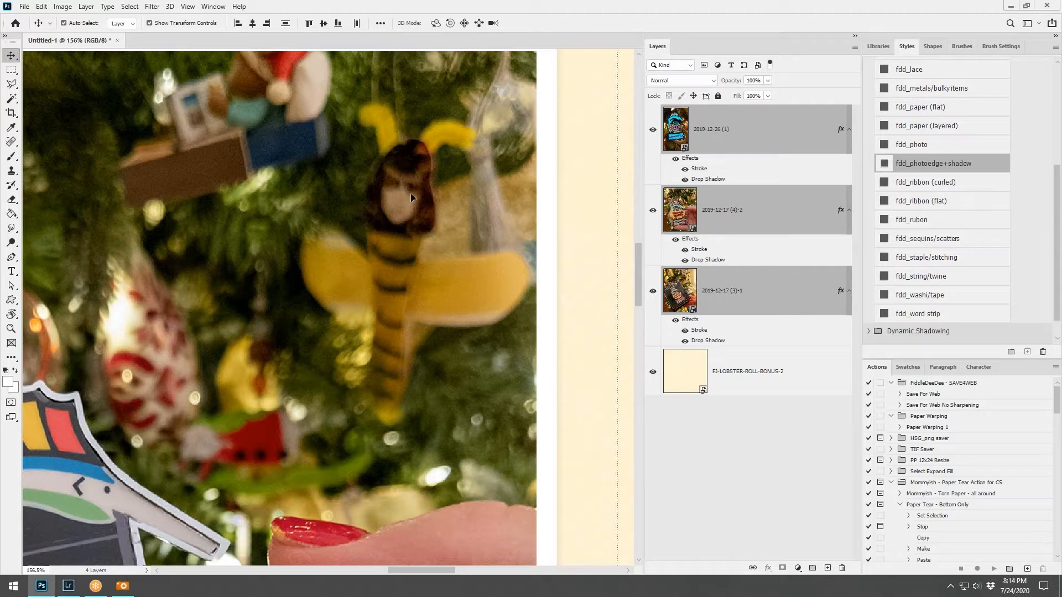
scroll(410, 195, "up", 3)
scroll(415, 214, "down", 10)
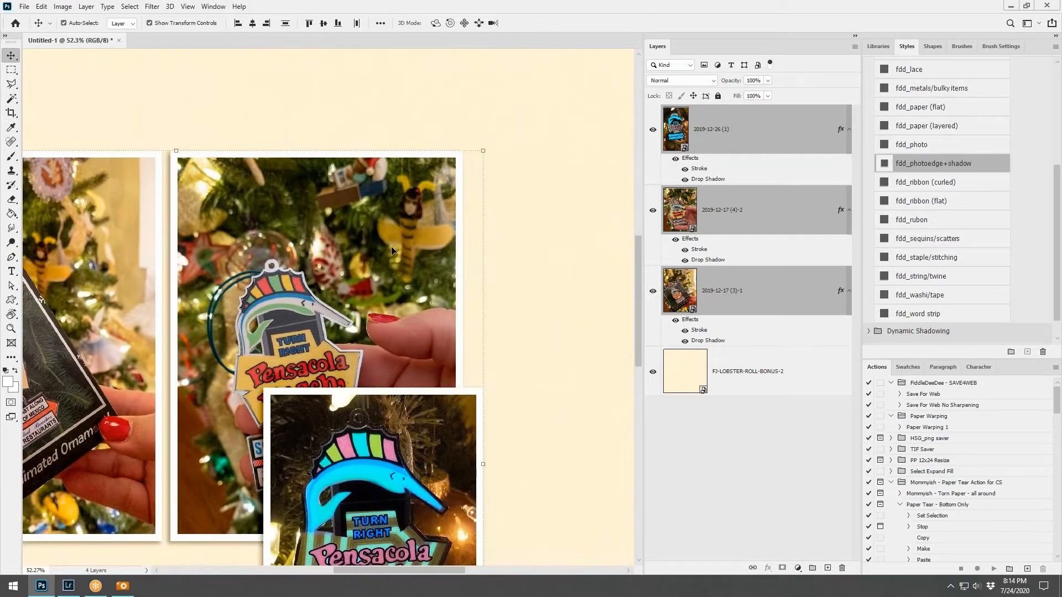
scroll(391, 248, "down", 4)
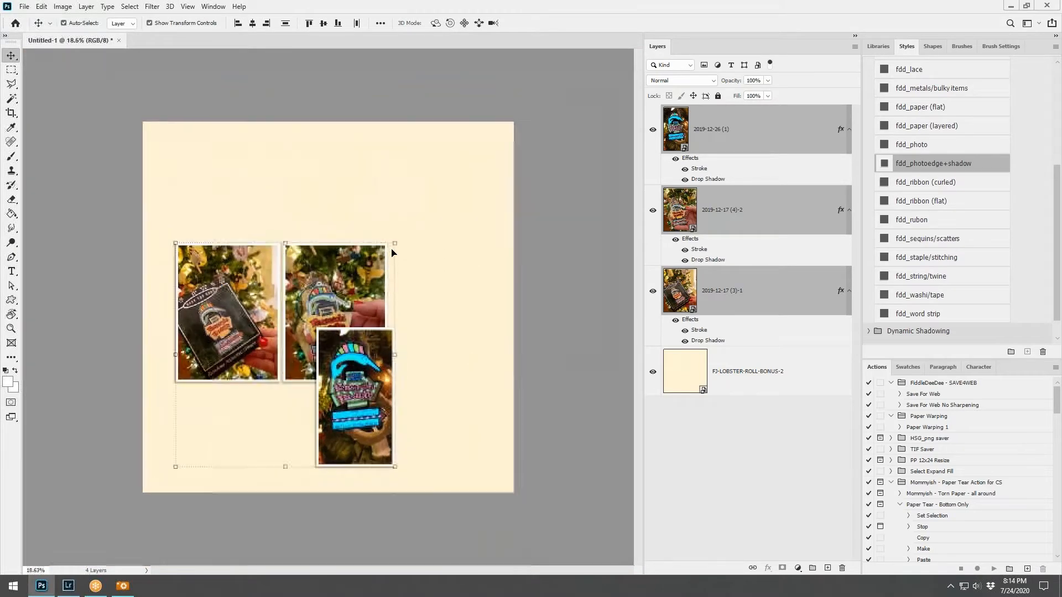
scroll(413, 276, "up", 1)
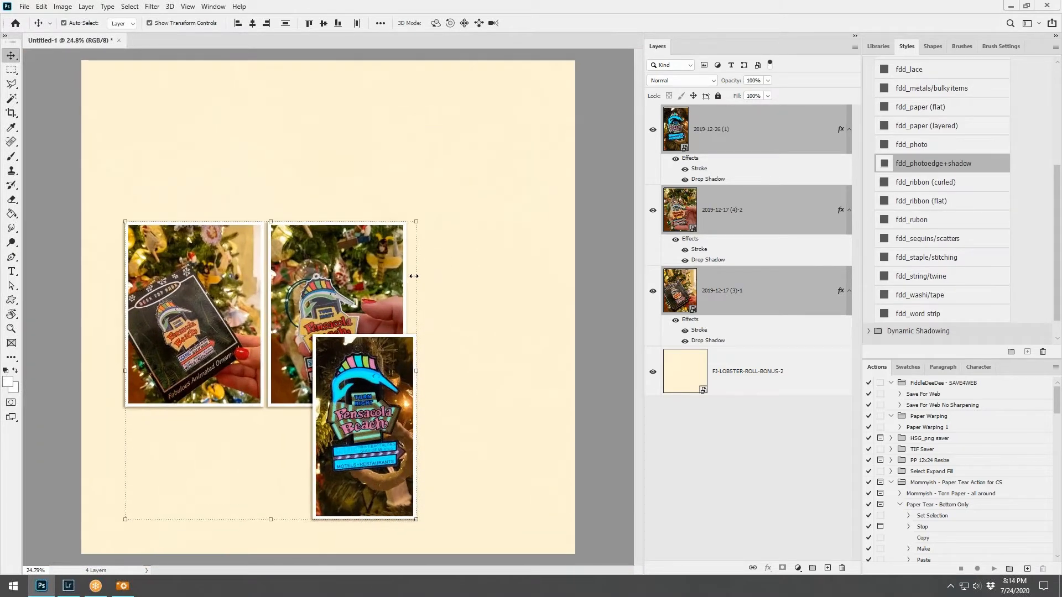
- Enlarge the three selected photos together to about 111%
left_click(417, 220)
left_click_drag(417, 219, 450, 185)
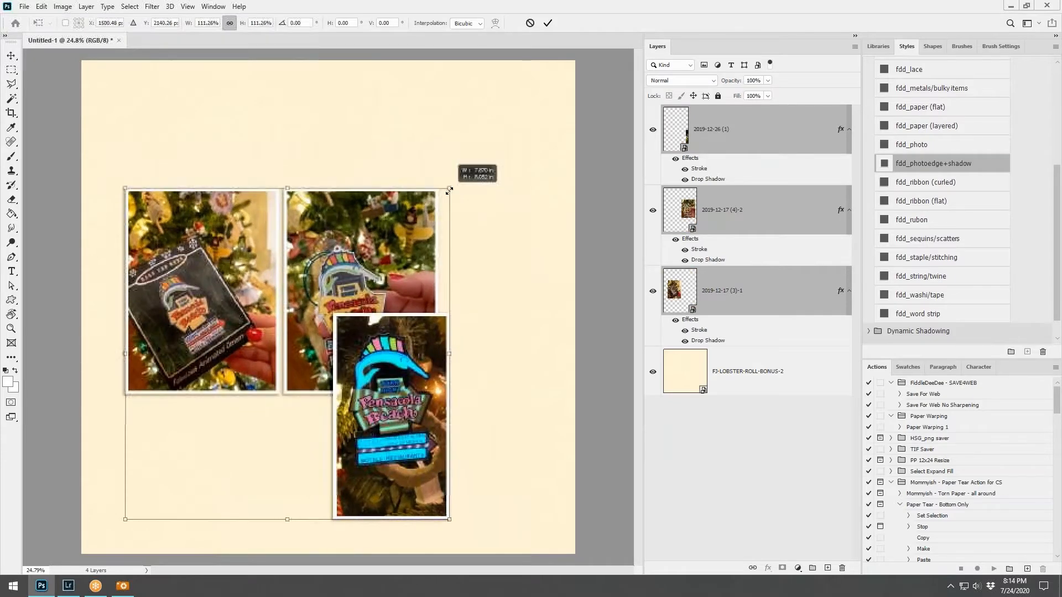
left_click(547, 23)
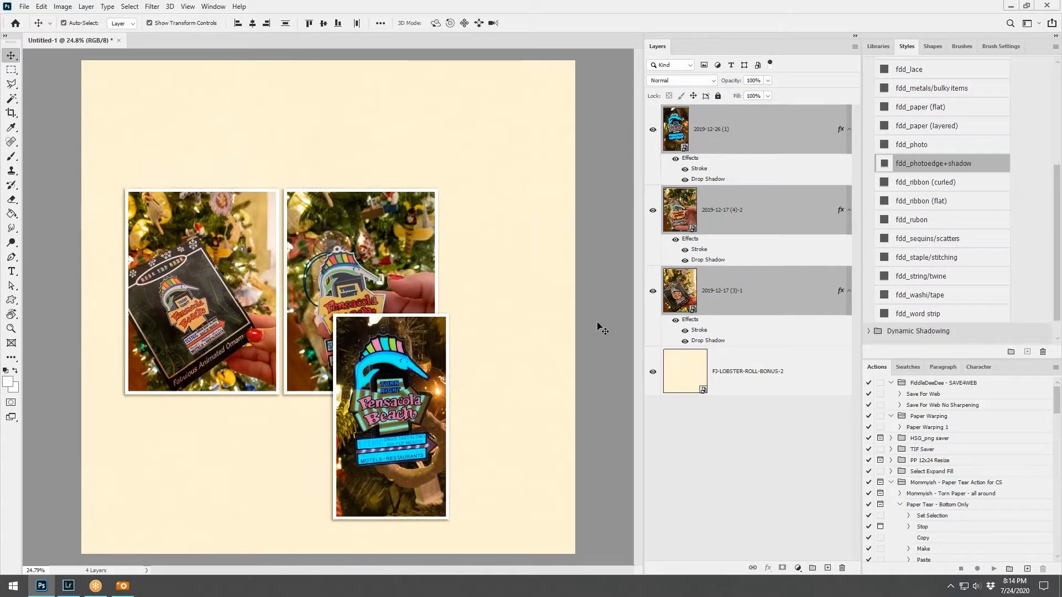
- Move the neon ornament photo to the page's lower-right corner and the other two photos side by side to the upper left
left_click_drag(416, 352, 519, 370)
left_click(242, 261)
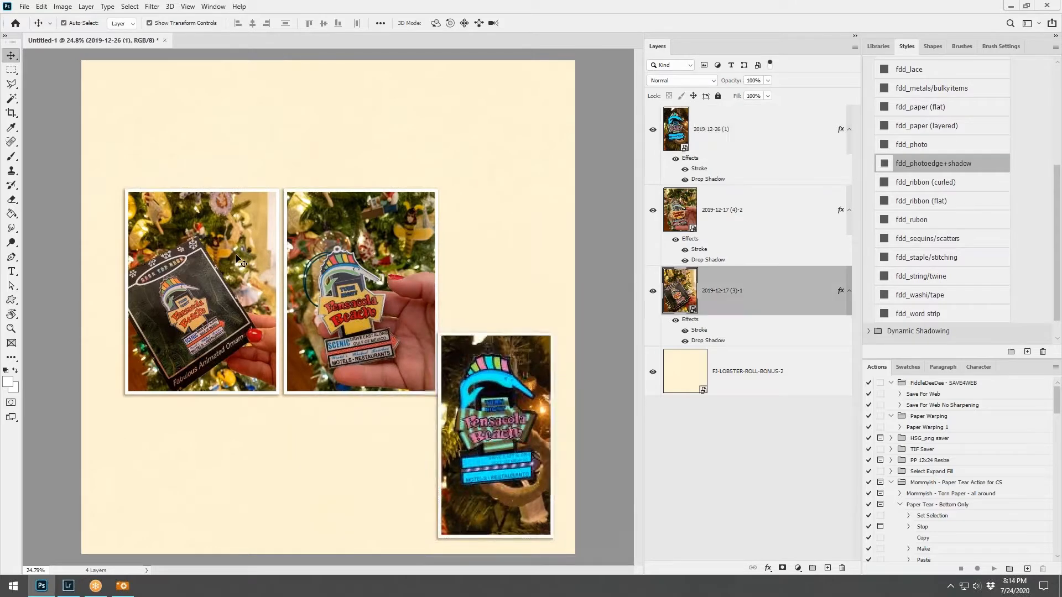
left_click_drag(358, 250, 328, 138)
left_click_drag(505, 421, 510, 421)
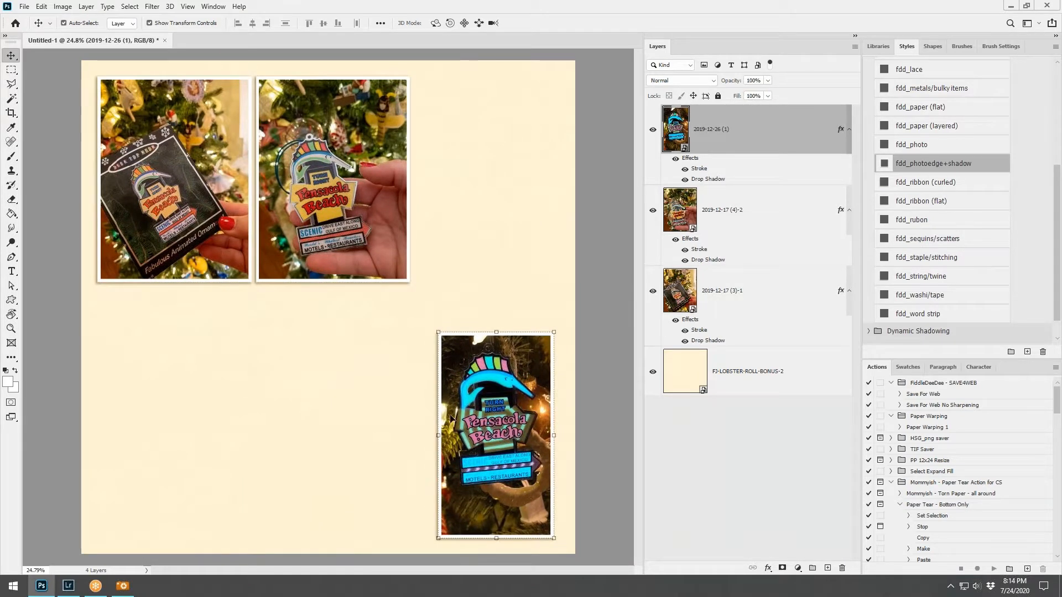
- Switch to Lightroom Classic's Library and open the neon ornament video from the 2019-12-26 folder in a large view
left_click(68, 586)
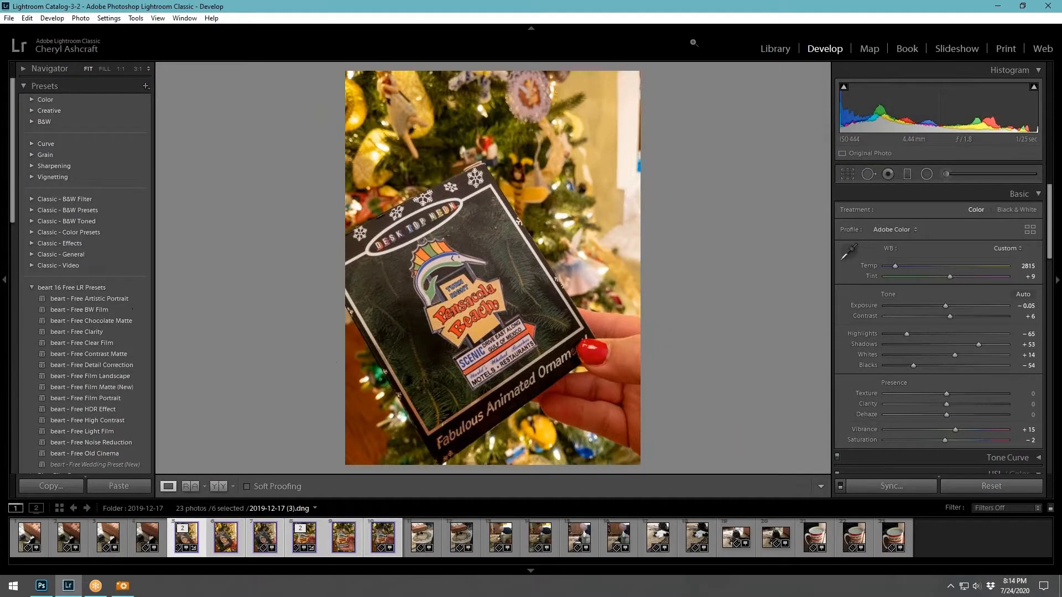
left_click(774, 48)
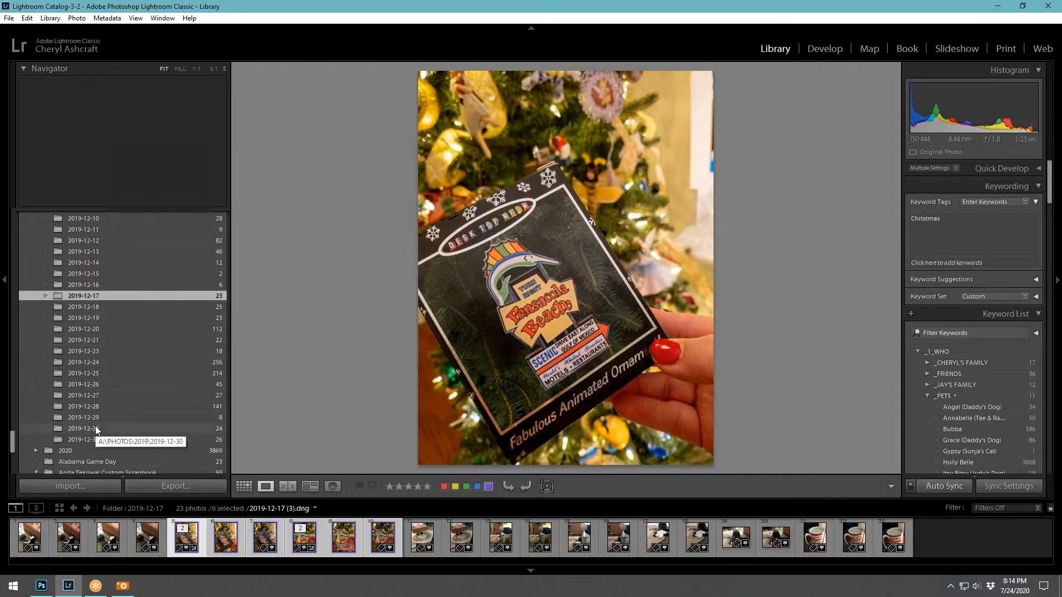
left_click(100, 386)
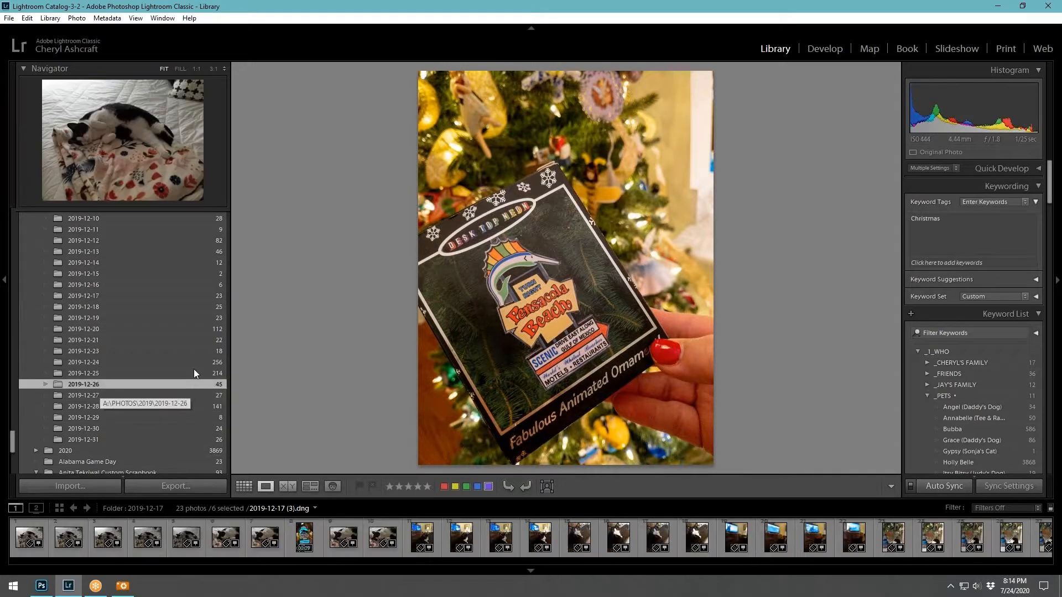
left_click(244, 486)
scroll(732, 267, "down", 5)
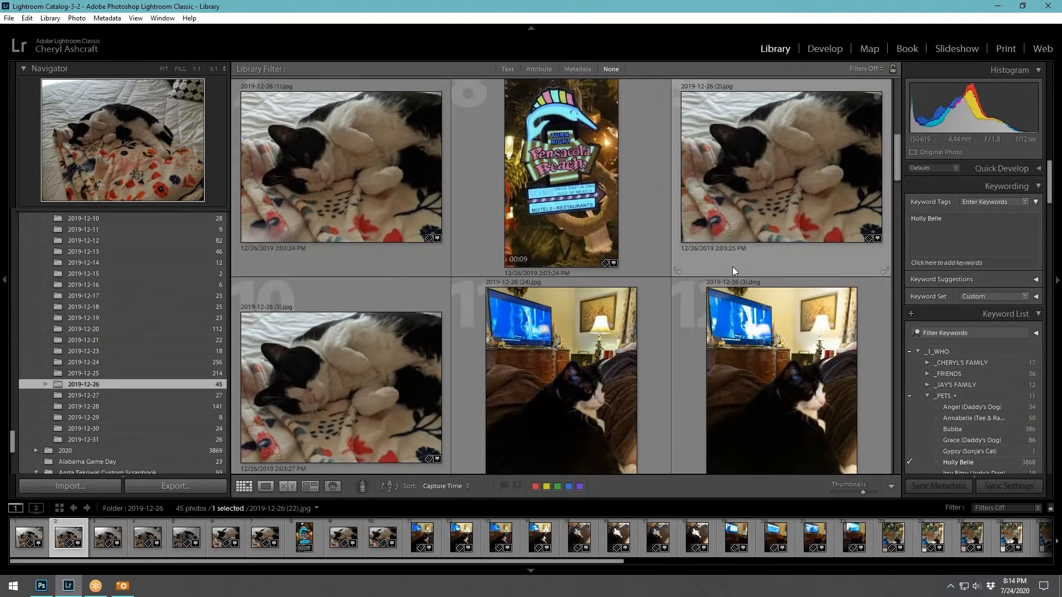
left_click(645, 167)
double_click(599, 164)
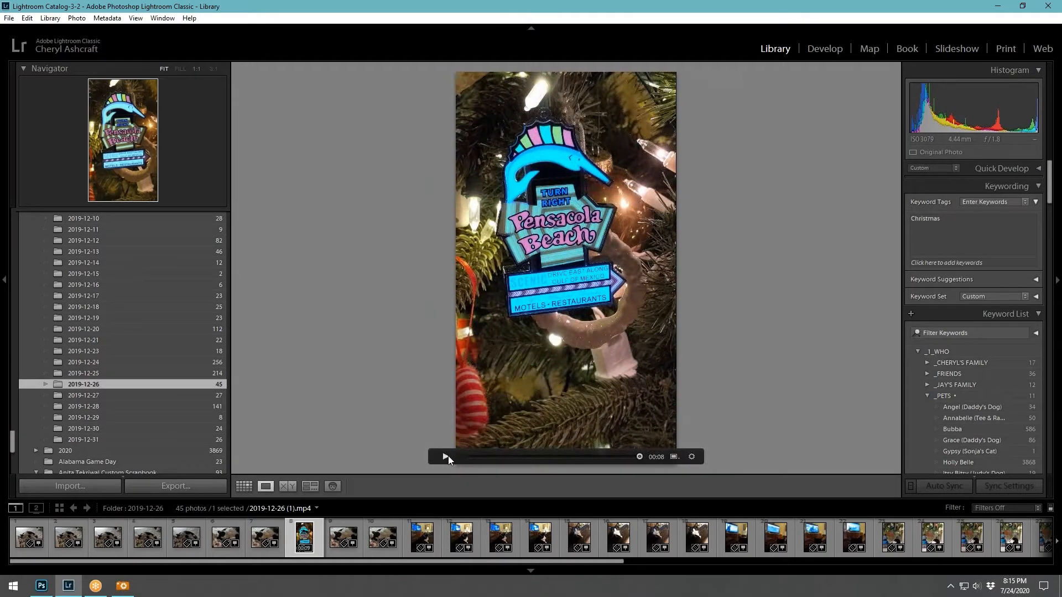
- Play the neon ornament video in Lightroom, locate its file in Explorer, and watch it in the external video player
left_click_drag(639, 456, 460, 465)
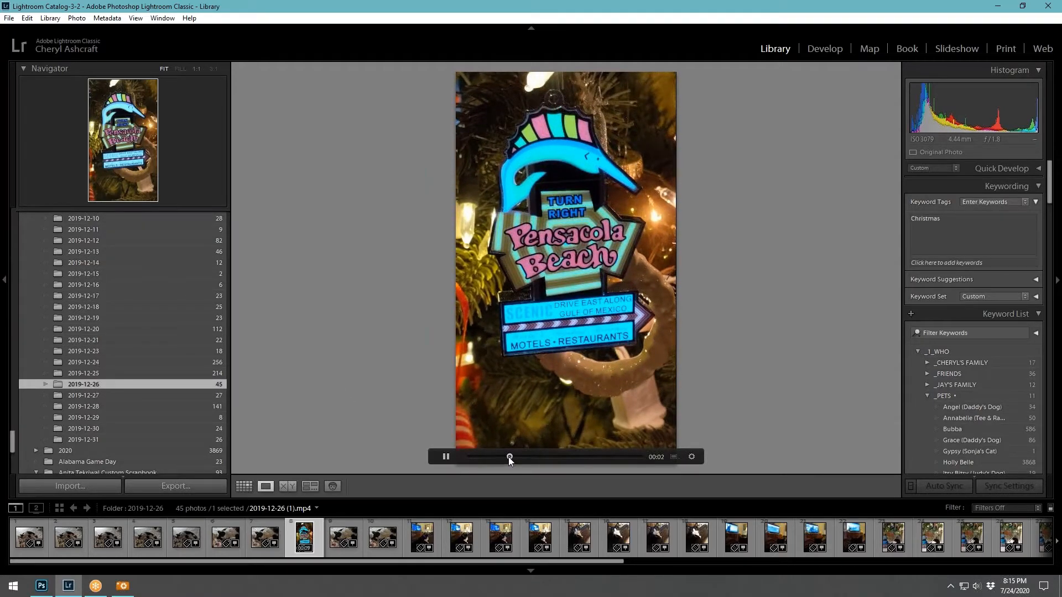
left_click(445, 457)
right_click(305, 546)
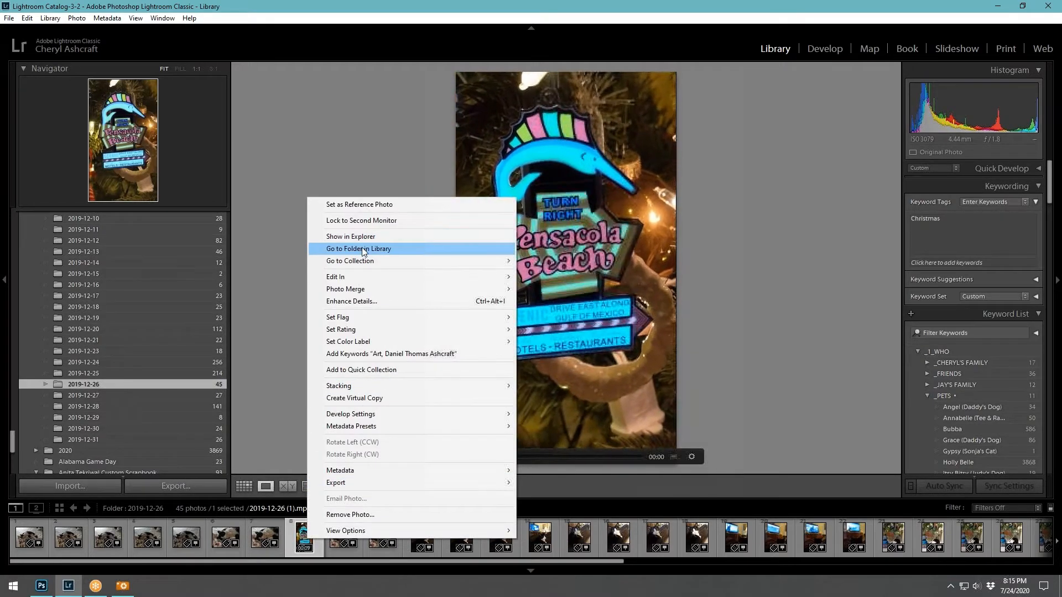
left_click(393, 240)
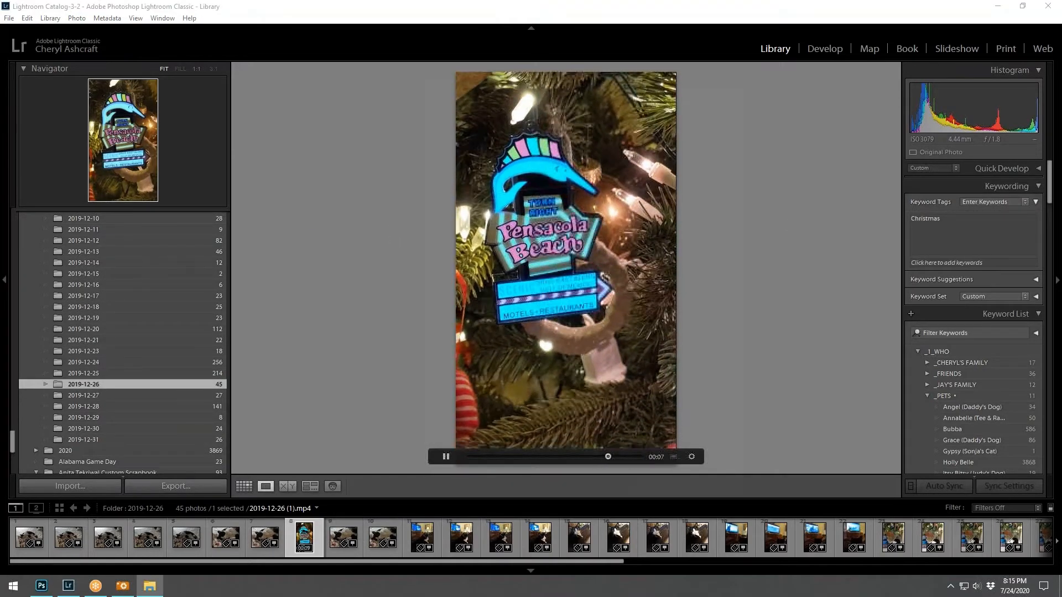
key("Return")
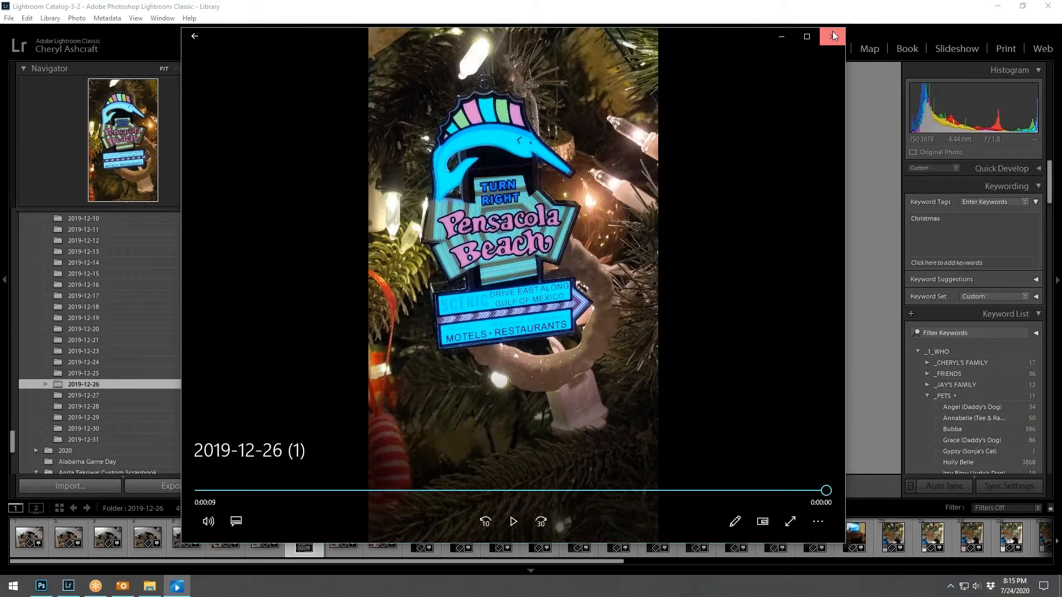
left_click(832, 36)
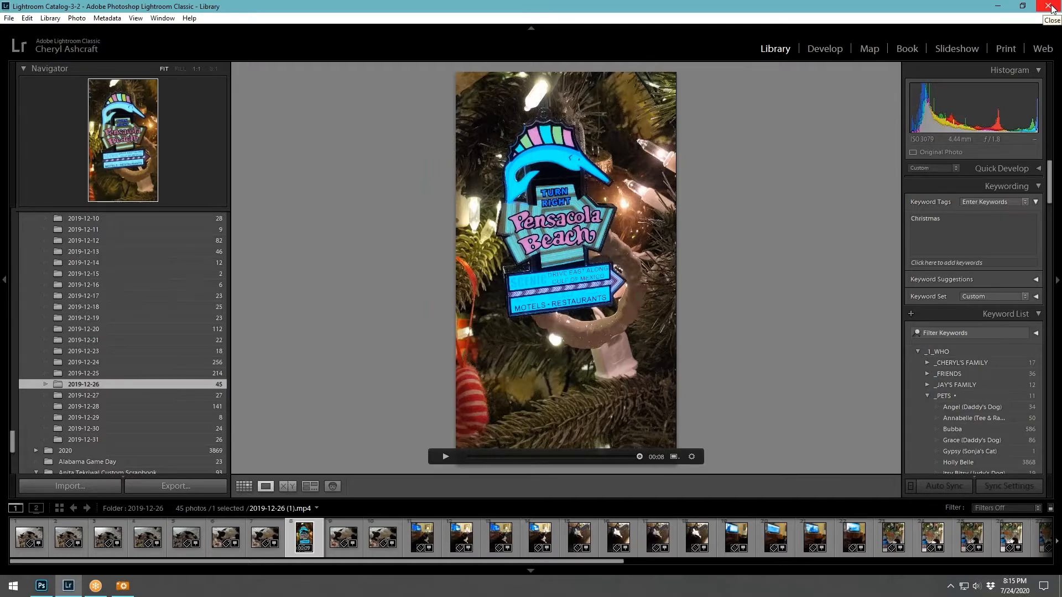
- Look through the rest of the folder's photos, close Lightroom Classic and return to the Photoshop layout
scroll(916, 539, "down", 5)
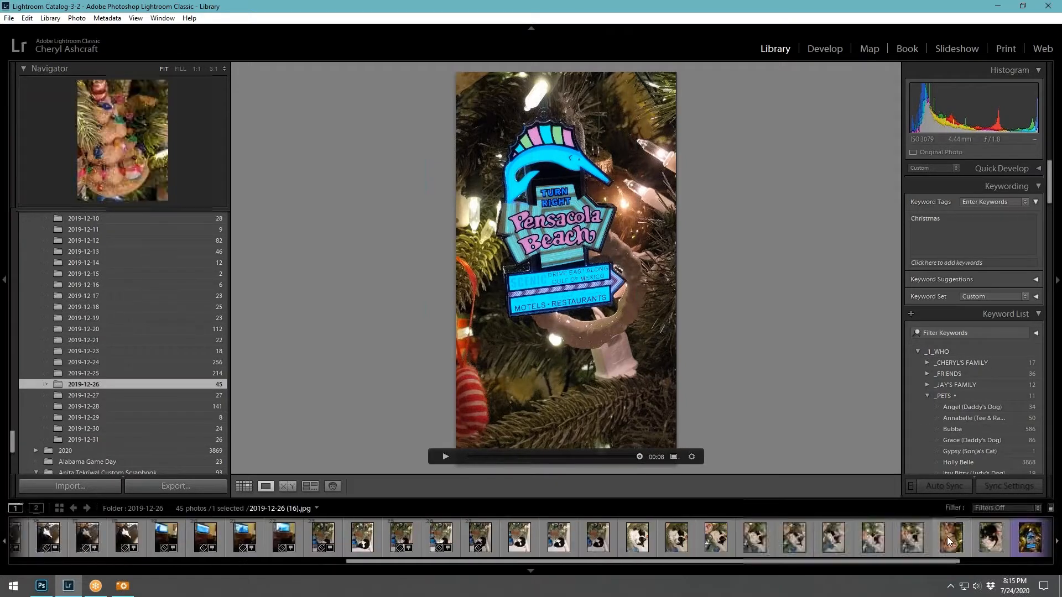
left_click(1047, 6)
left_click(610, 343)
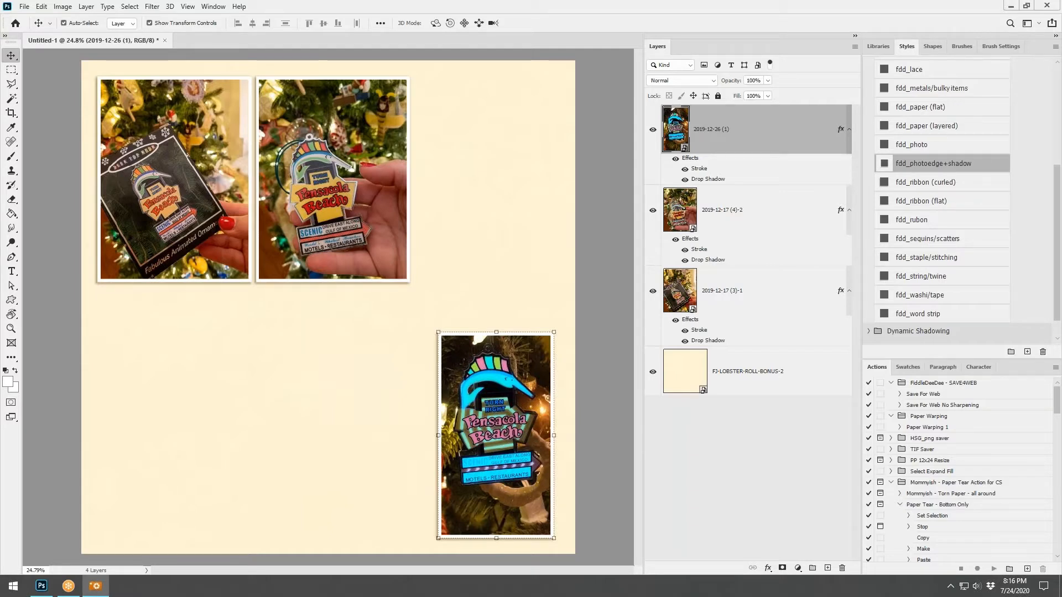
- Add the striped paper FJ-LOBSTER-ROLL-PP-9C and the scalloped paper FJ-LOBSTER-ROLL-PP-6B above the cream paper, beneath the photos
left_click_drag(403, 355, 365, 393)
left_click_drag(734, 135, 726, 399)
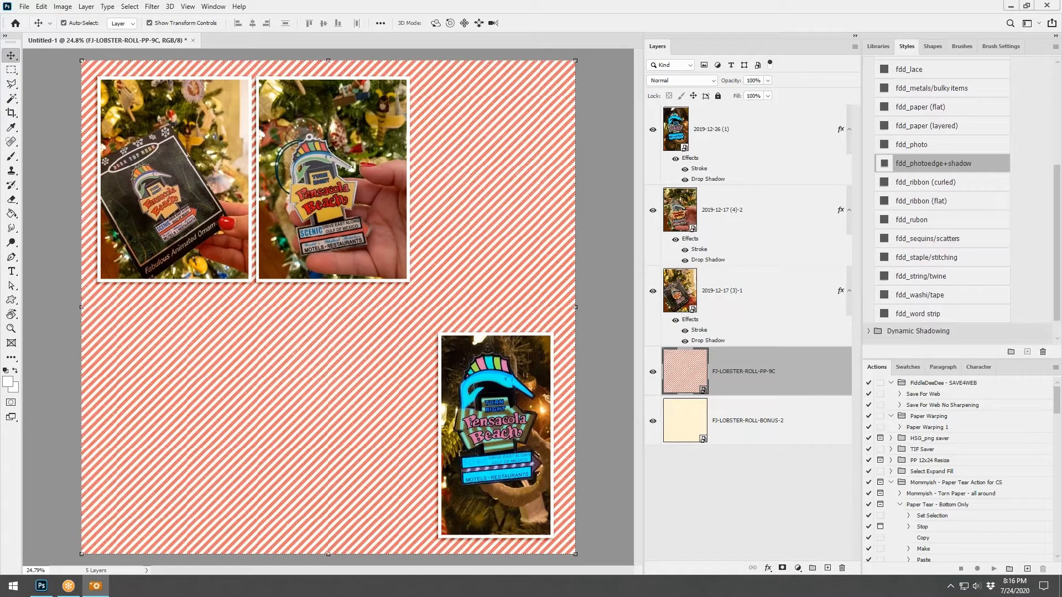
left_click_drag(428, 362, 380, 389)
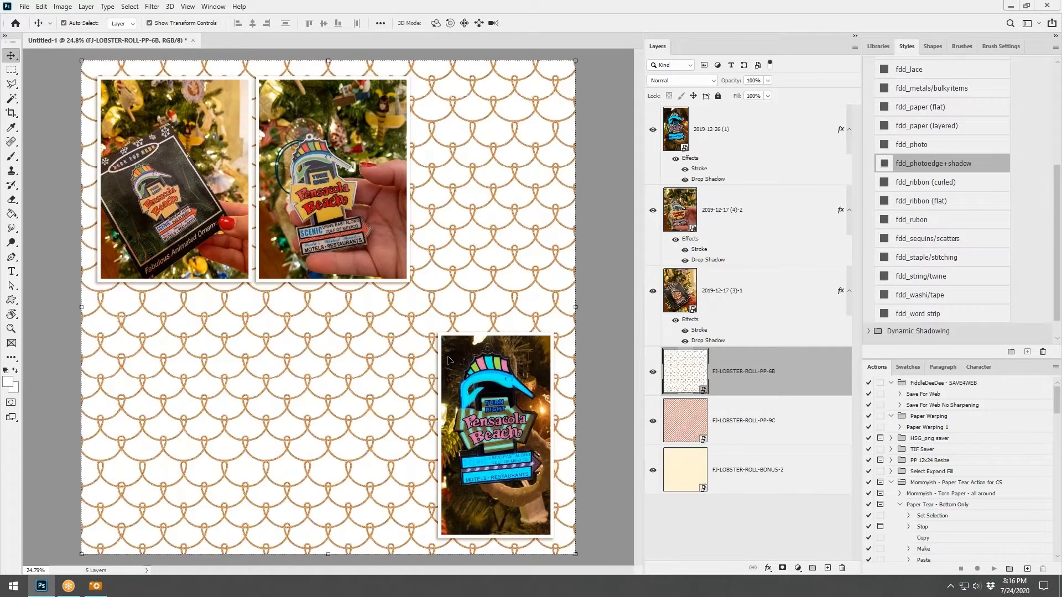
- Place striped paper FJ-LOBSTER-ROLL-PP-9C above the scalloped paper and copy a rectangle of it around the two upper photos to a new layer
left_click_drag(753, 388, 756, 413)
left_click(759, 373)
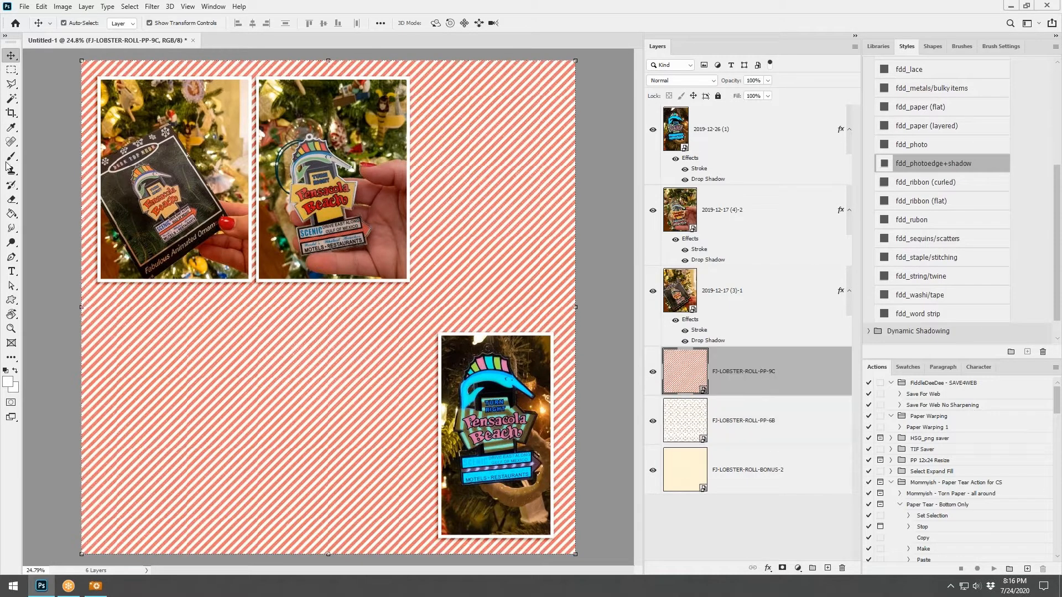
key("m")
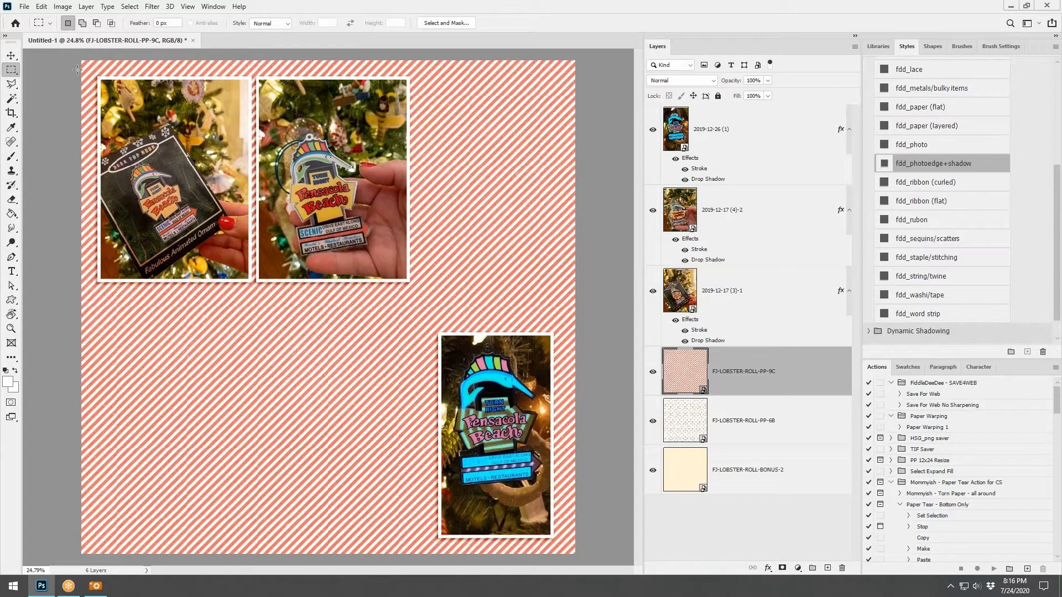
left_click_drag(81, 69, 417, 288)
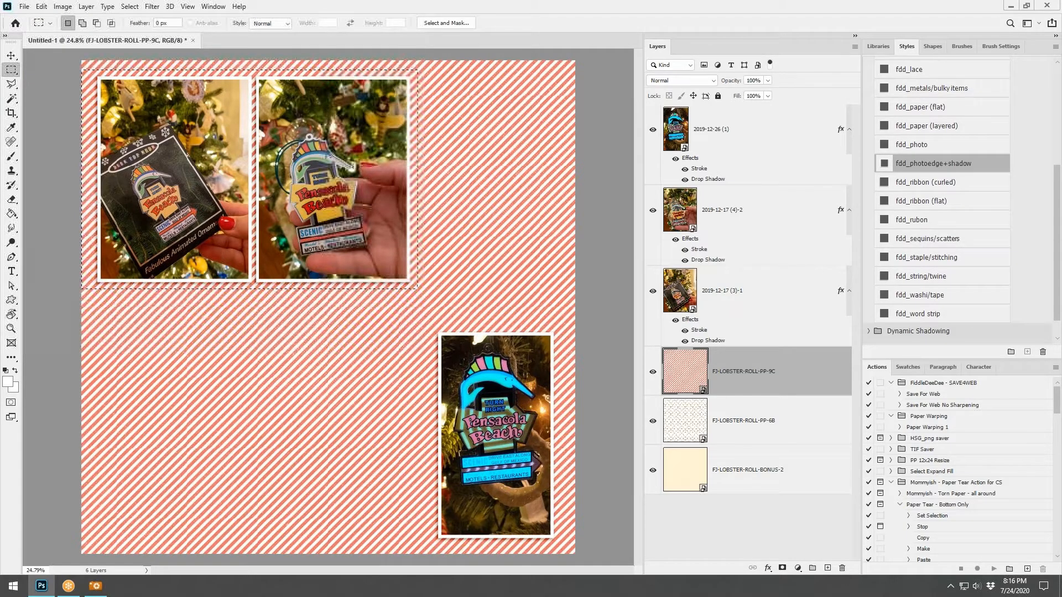
key("ctrl+j")
- Copy a rectangle of the striped paper around the neon ornament photo to a new layer and hide the full FJ-LOBSTER-ROLL-PP-9C sheet
left_click(762, 430)
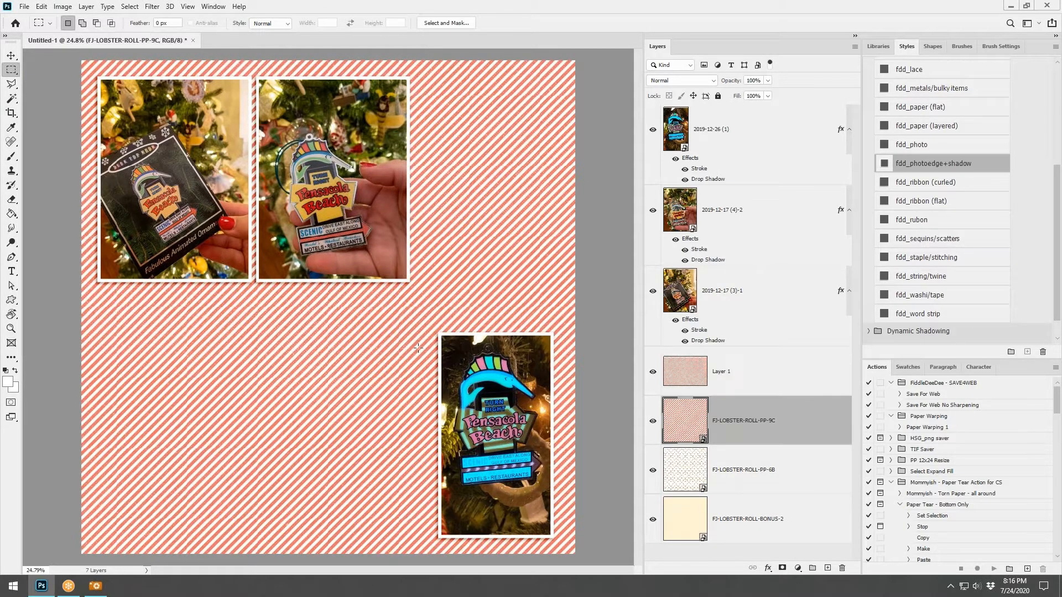
left_click_drag(419, 329, 601, 546)
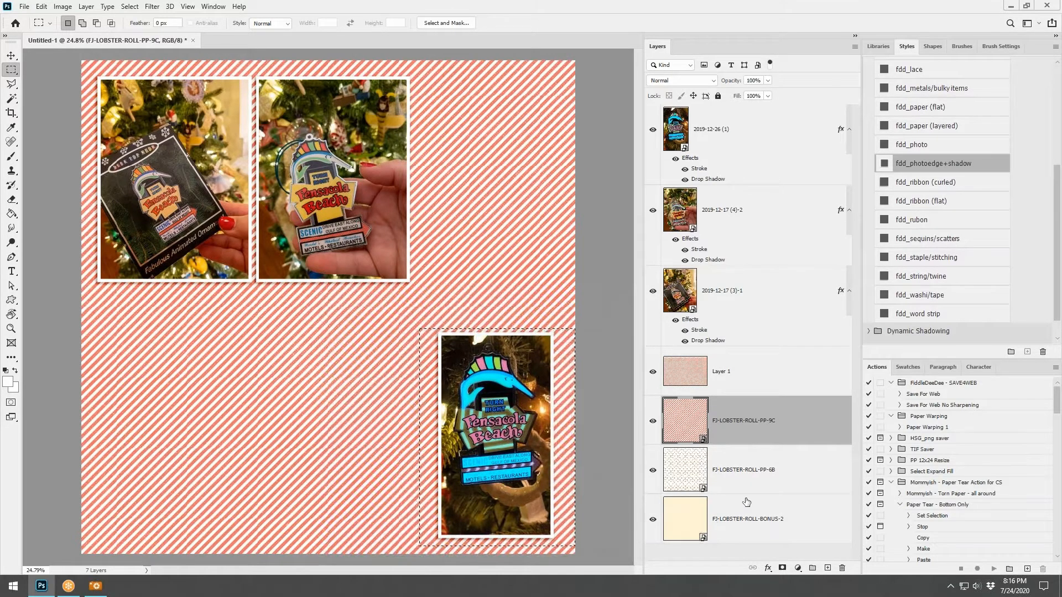
key("ctrl+j")
key("ctrl+d")
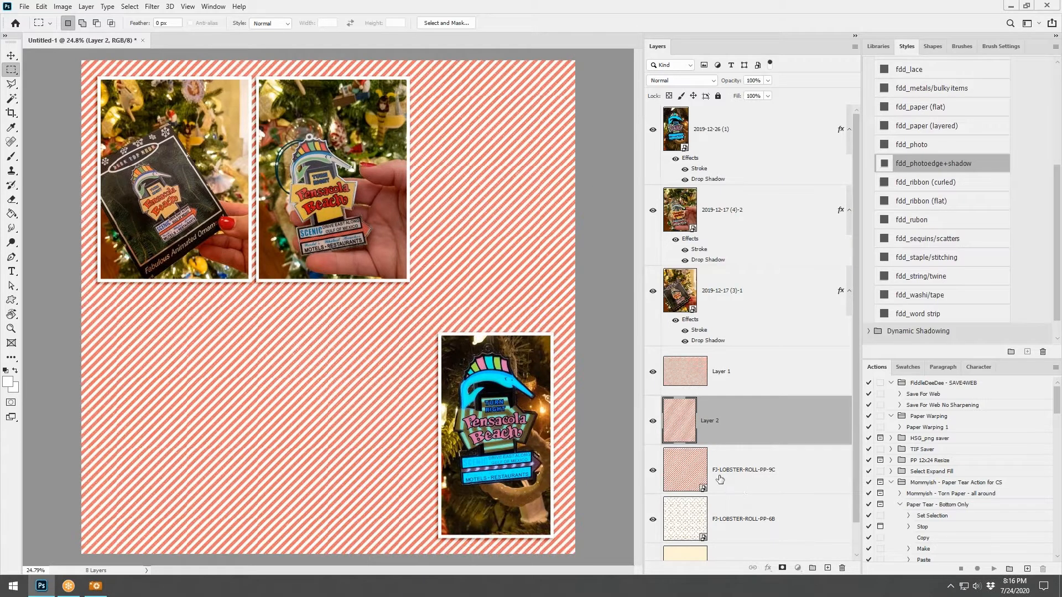
left_click(720, 479)
left_click(653, 469)
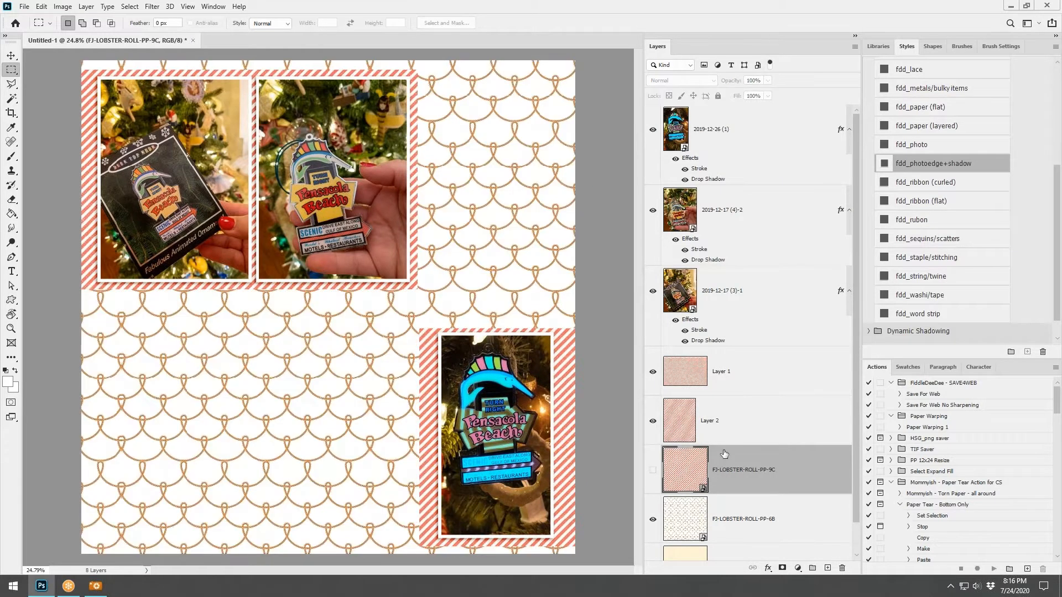
- Apply the fdd_paper (layered) shadow style to both striped mats behind the photos
left_click(753, 415)
left_click(756, 379, "shift")
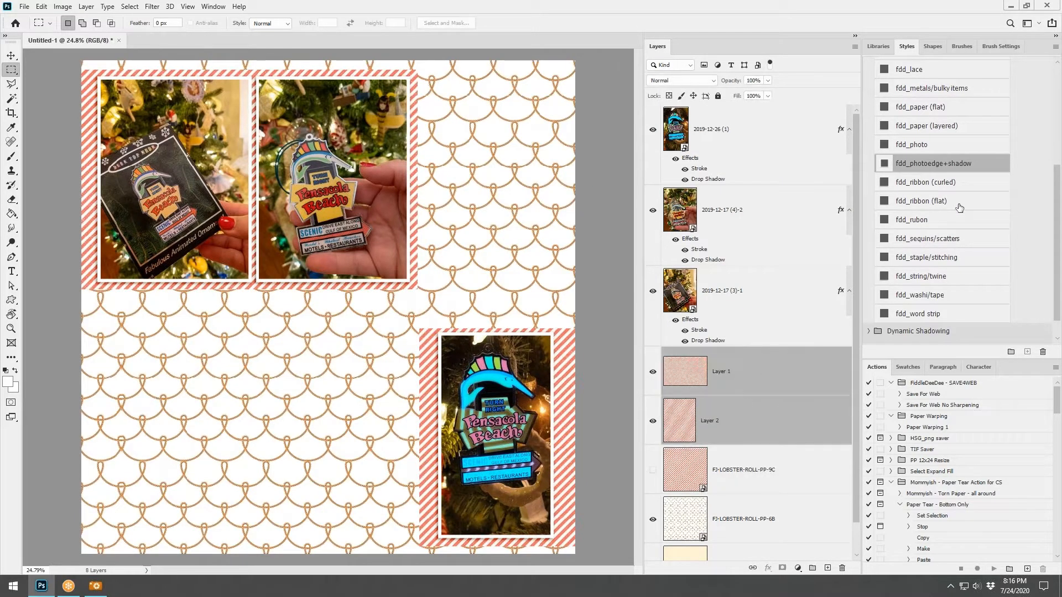
left_click(934, 127)
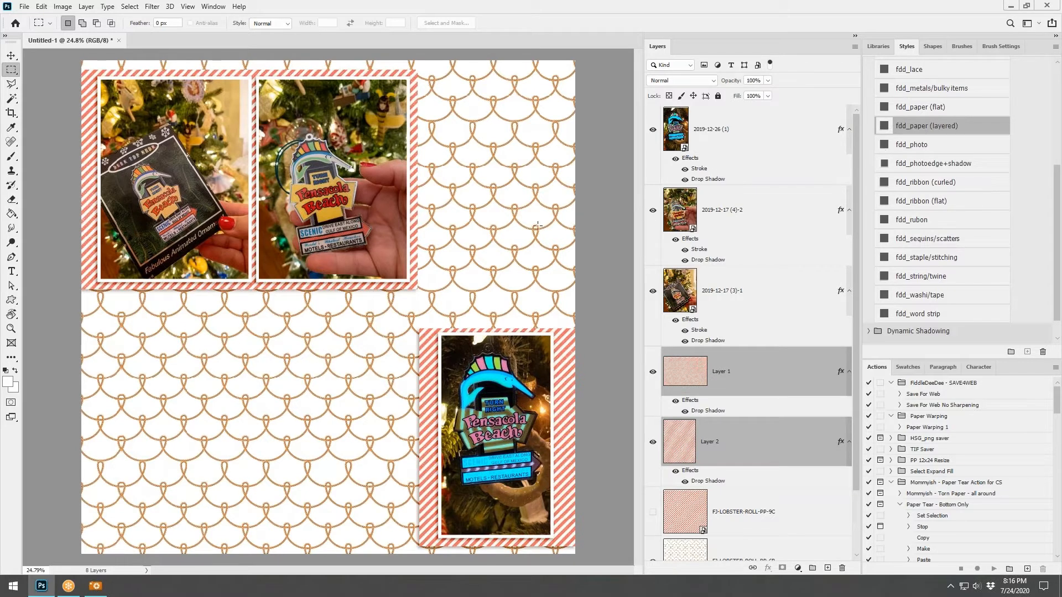
scroll(492, 264, "up", 2)
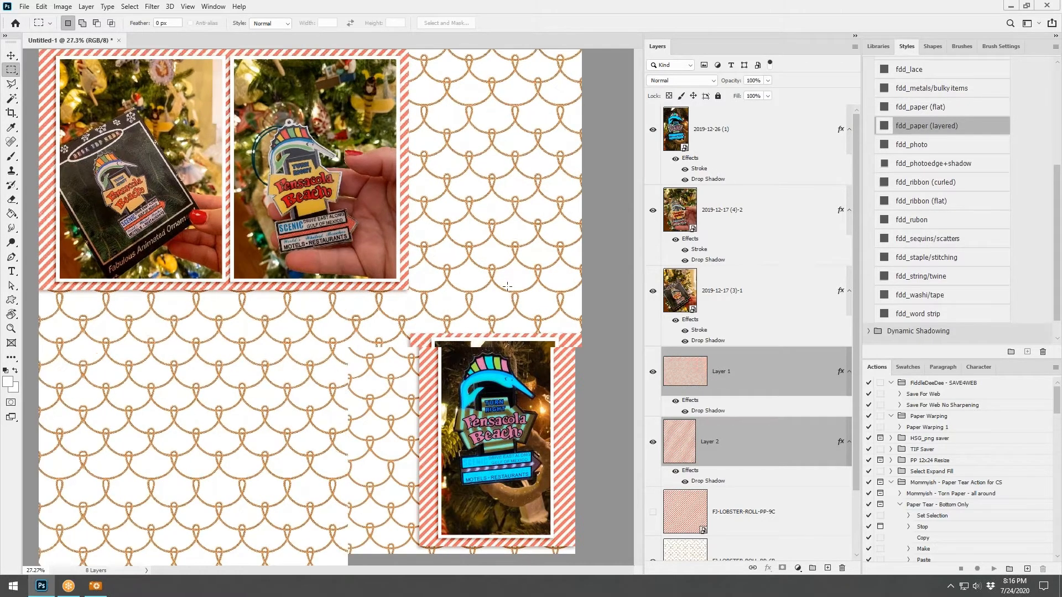
scroll(498, 274, "down", 3)
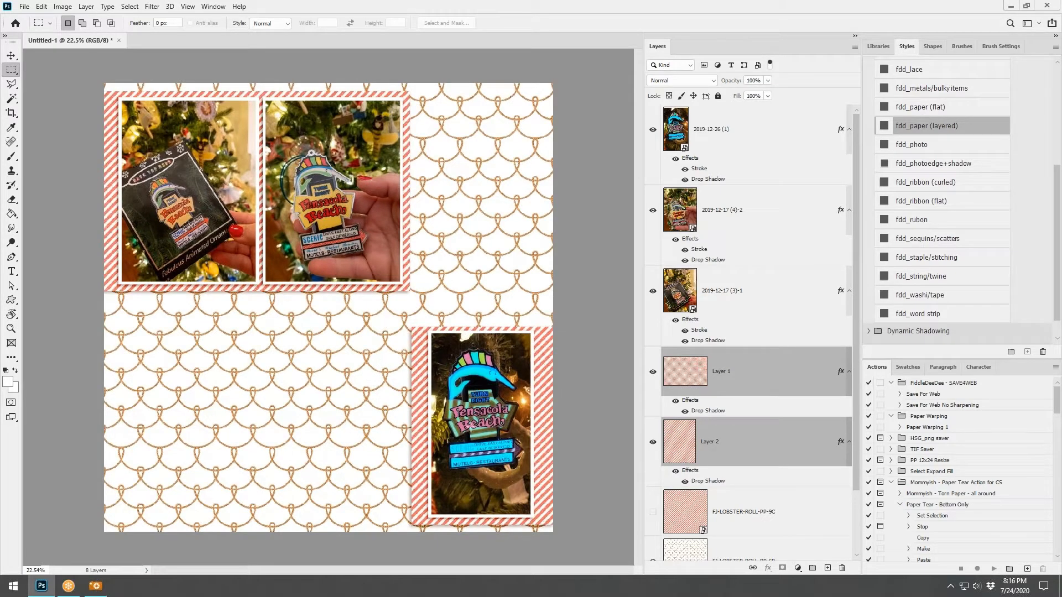
- Try to shift the two upper photos together with their striped mat, undoing the last change and redoing the mats' paper style
left_click(11, 56)
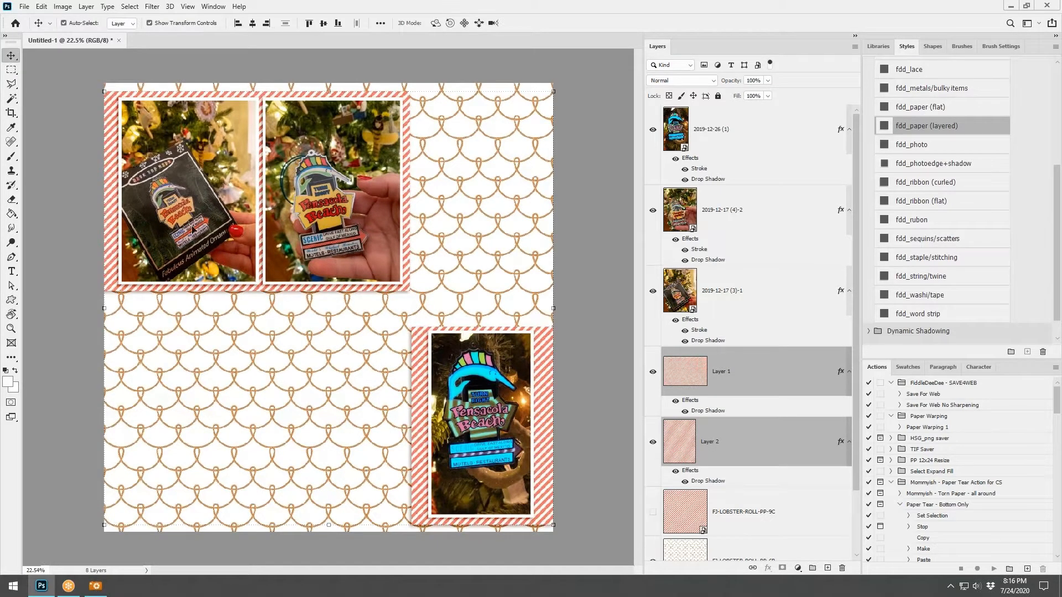
left_click(188, 202)
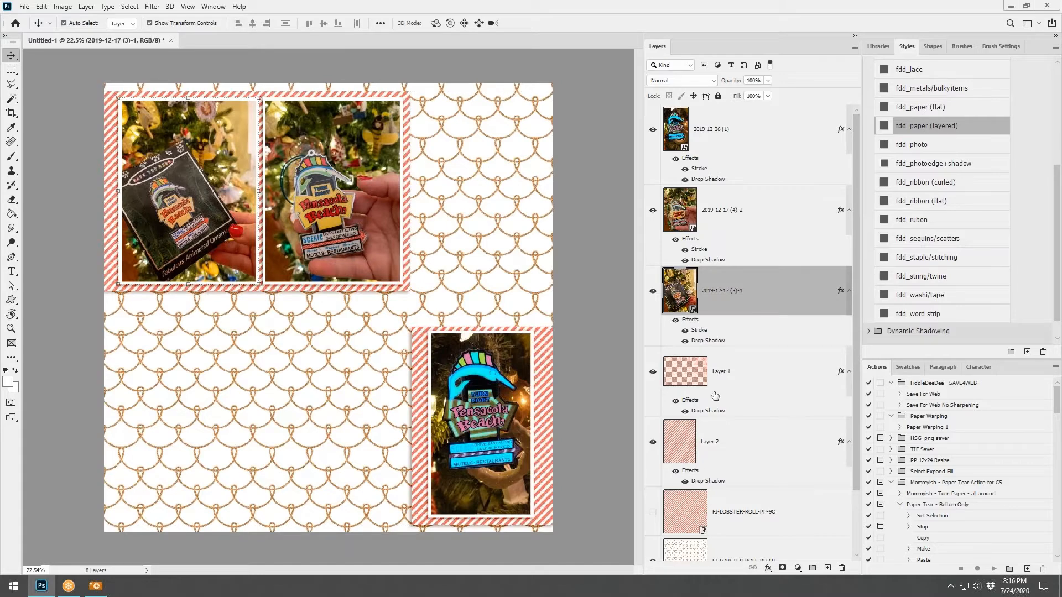
left_click(746, 376)
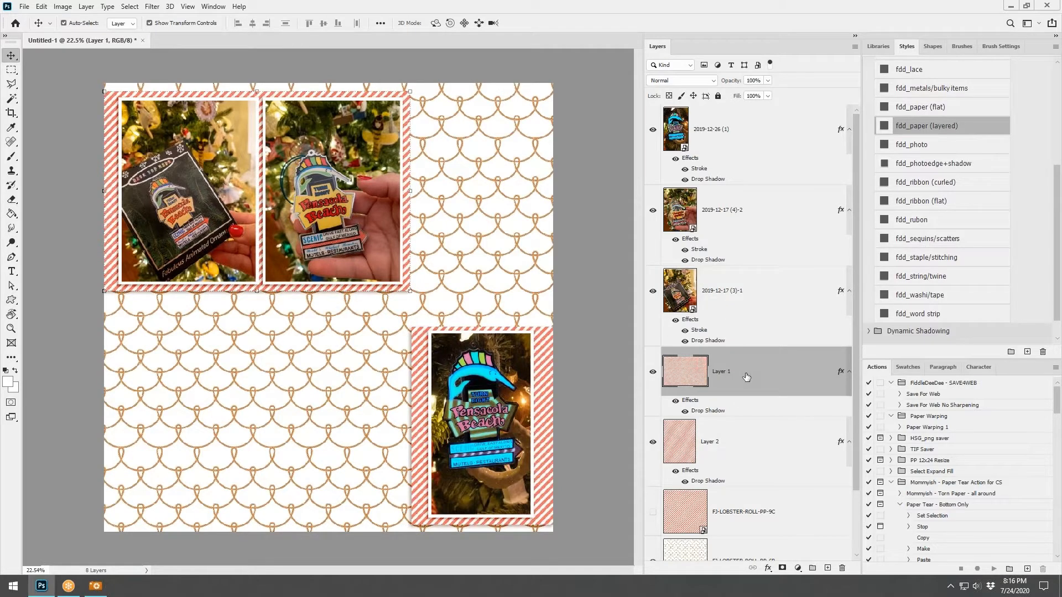
left_click(741, 298, "ctrl")
left_click(739, 229, "ctrl")
mouse_move(366, 190)
left_mouse_down()
mouse_move(357, 193)
mouse_move(371, 191)
left_mouse_up()
left_click(42, 7)
left_click(61, 18)
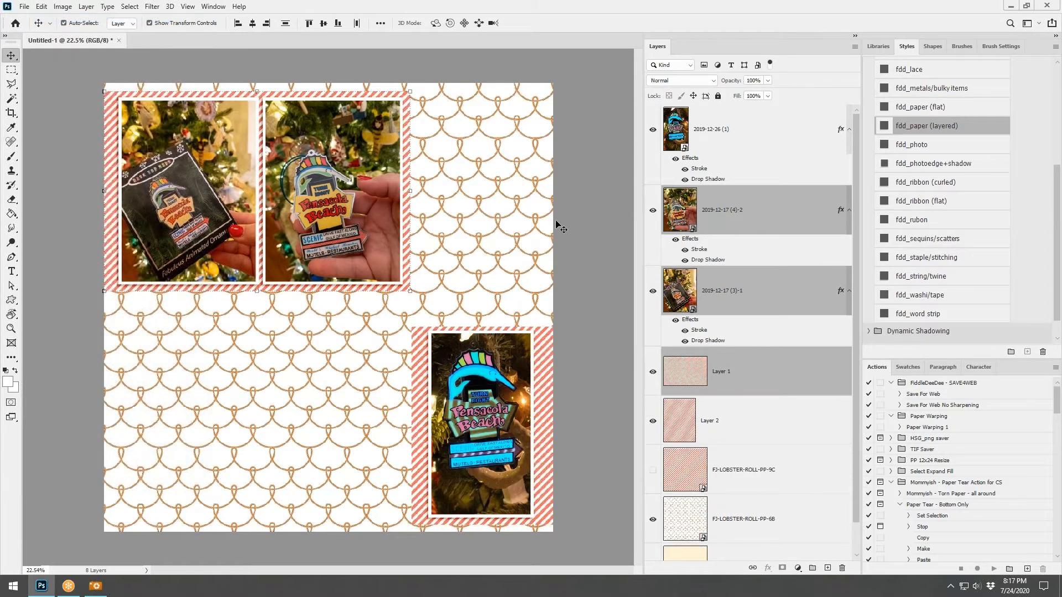
left_click(42, 7)
left_click(53, 29)
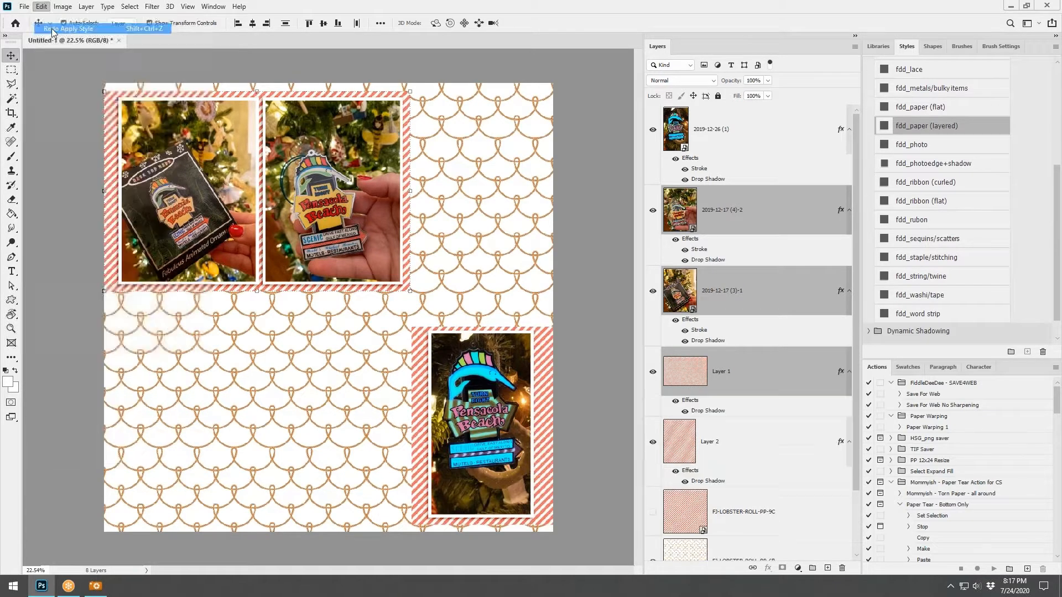
- Add the floral paper FJ-LOBSTER-ROLL-PP-8 to the layout and place it directly beneath the two striped mats
key("alt+Tab")
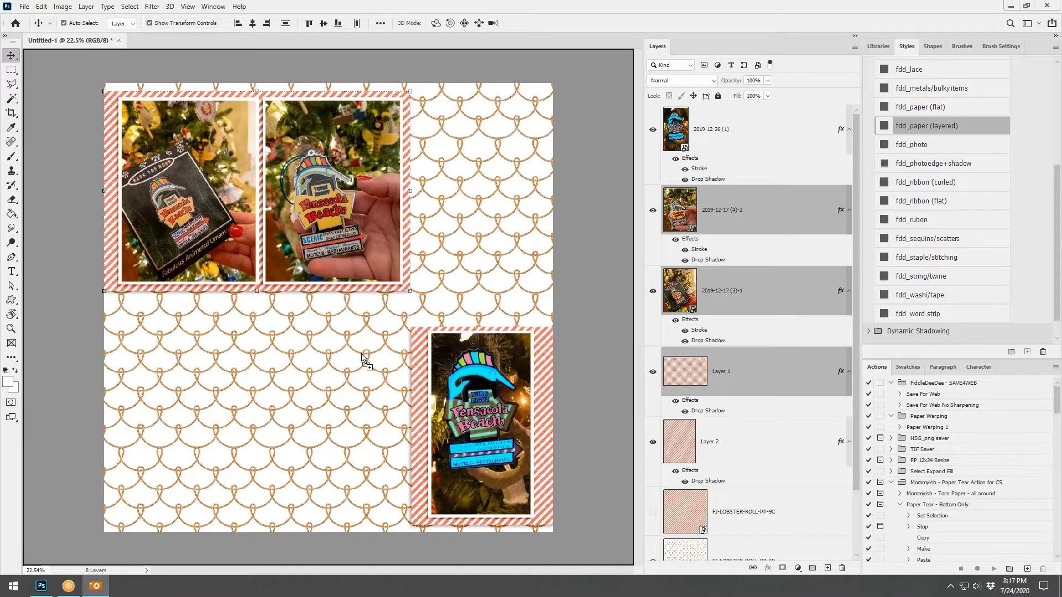
left_click_drag(365, 360, 359, 402)
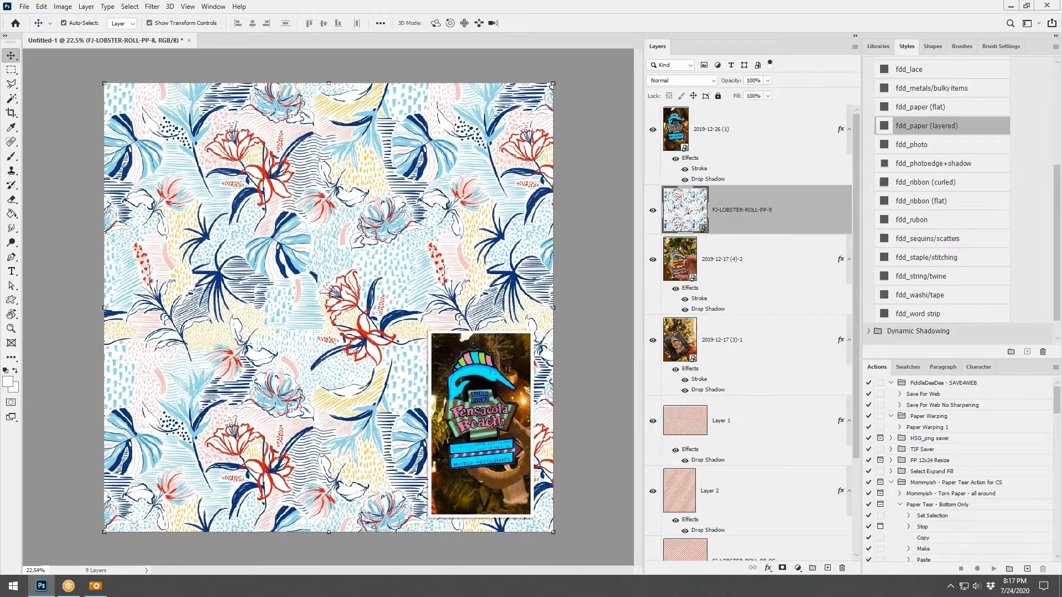
left_click_drag(737, 216, 686, 467)
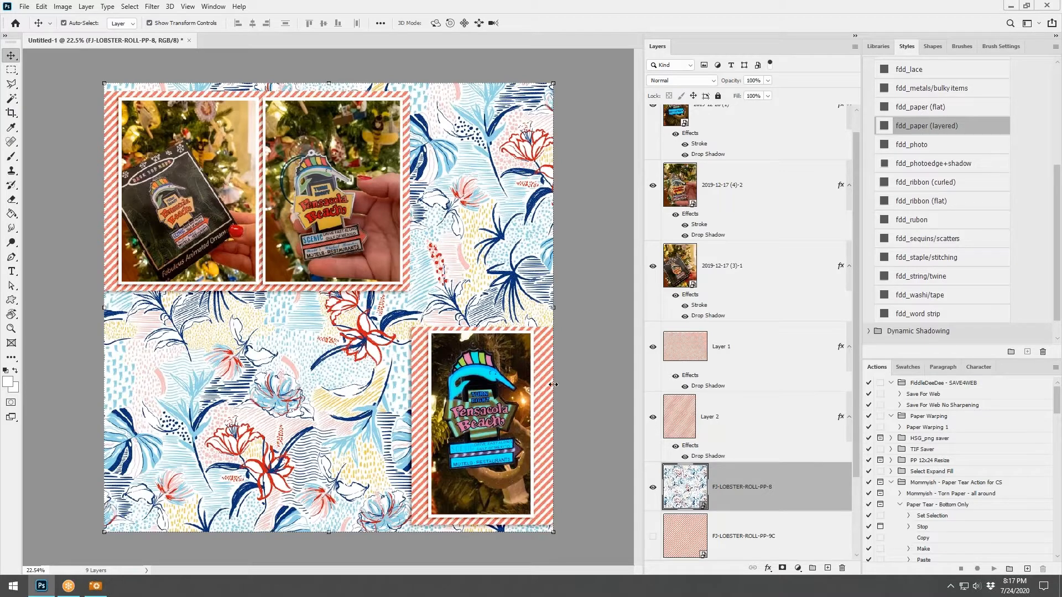
- Copy a full-width band of the floral paper's upper half to a new layer and hide the FJ-LOBSTER-ROLL-PP-8 sheet
left_click(12, 69)
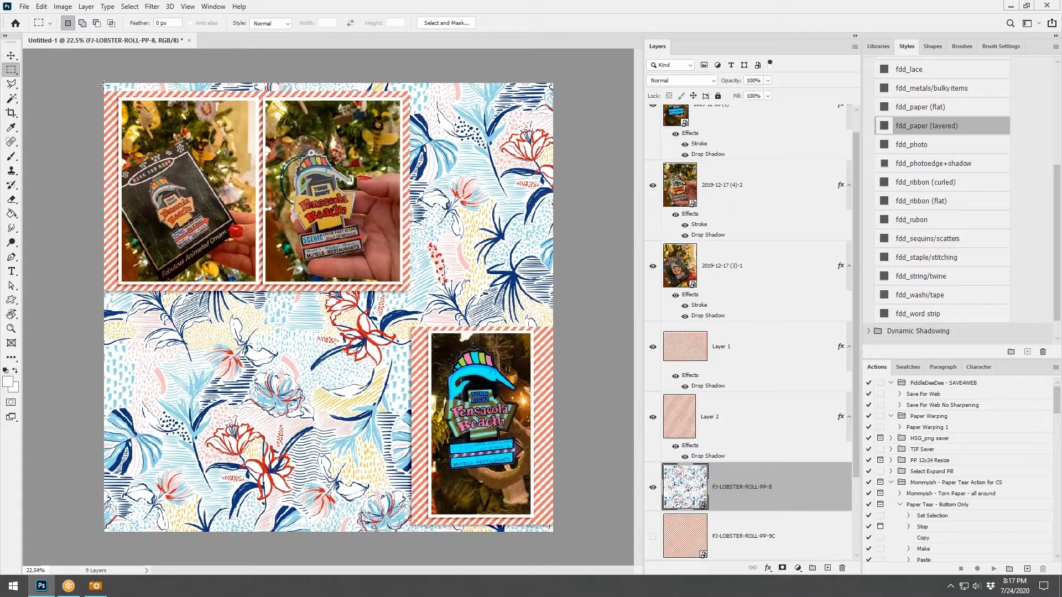
left_click_drag(103, 84, 570, 297)
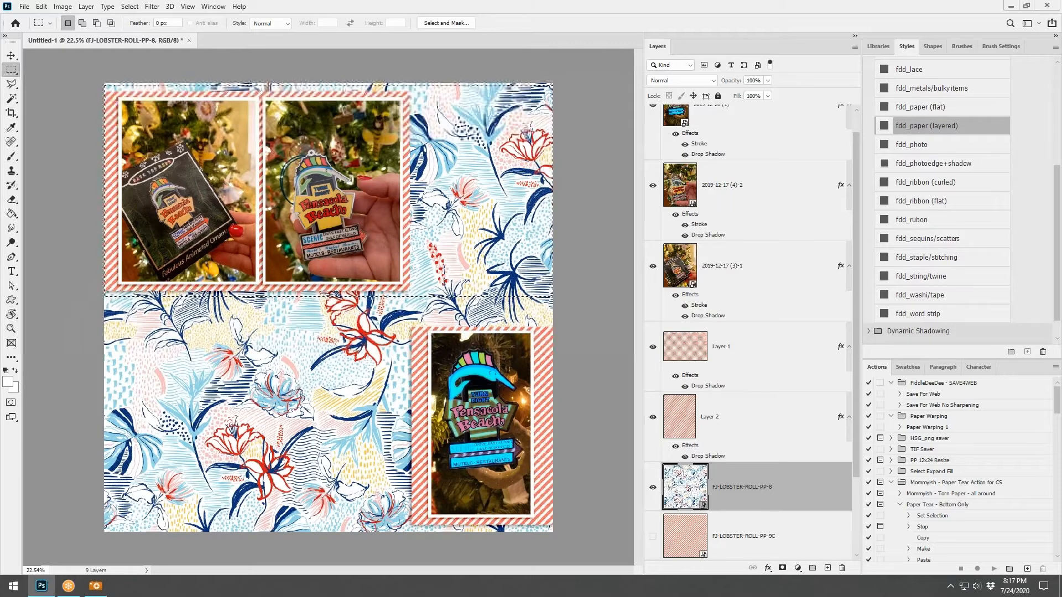
key("ctrl+j")
left_click(652, 536)
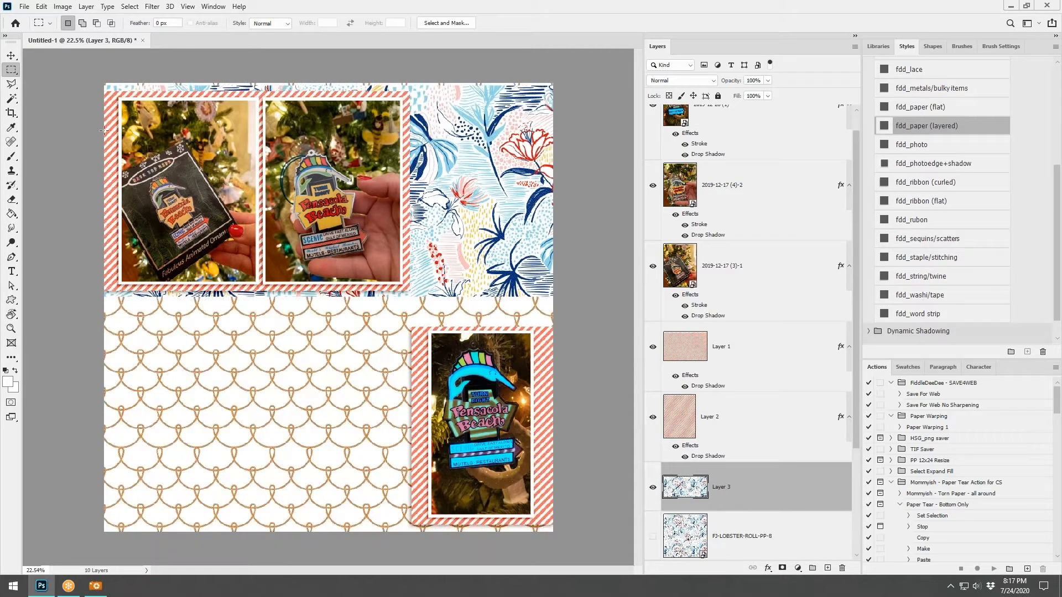
- Apply the fdd_paper (layered) style to the floral band and move it straight down about 2.26 in
left_click(11, 55)
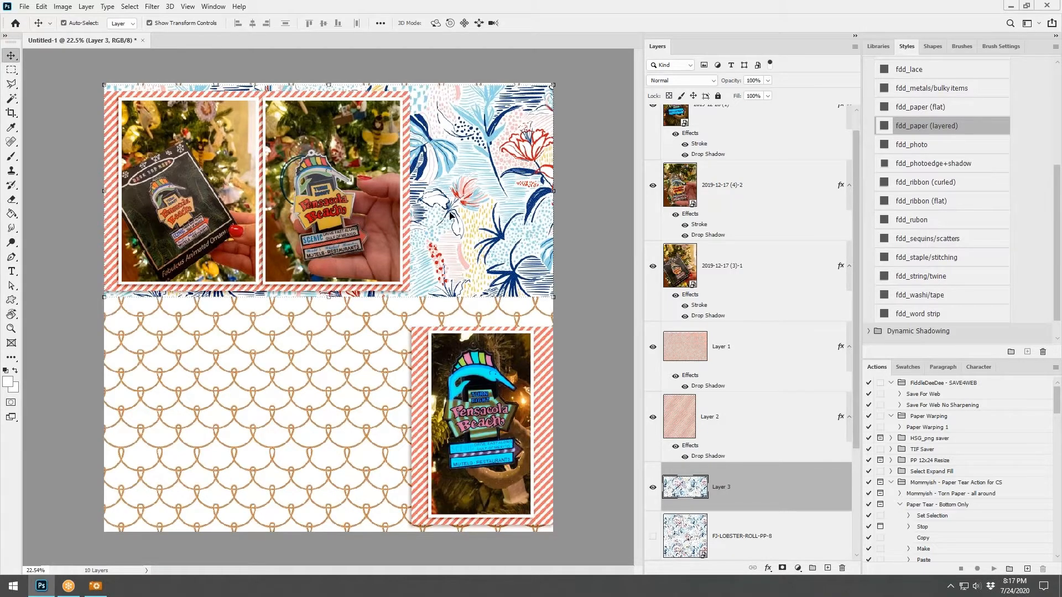
left_click_drag(450, 216, 451, 219)
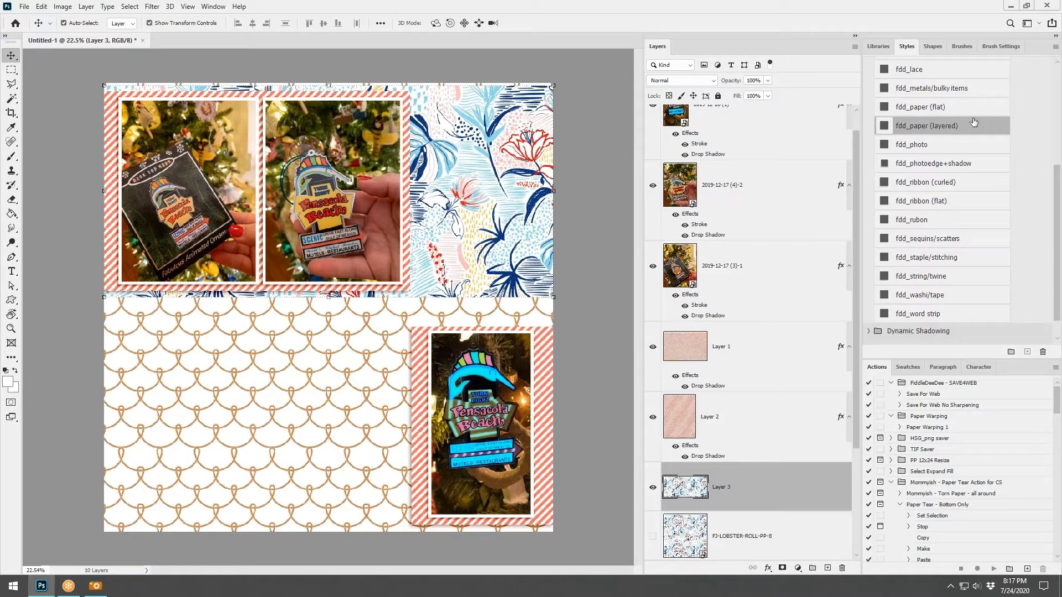
left_click(959, 126)
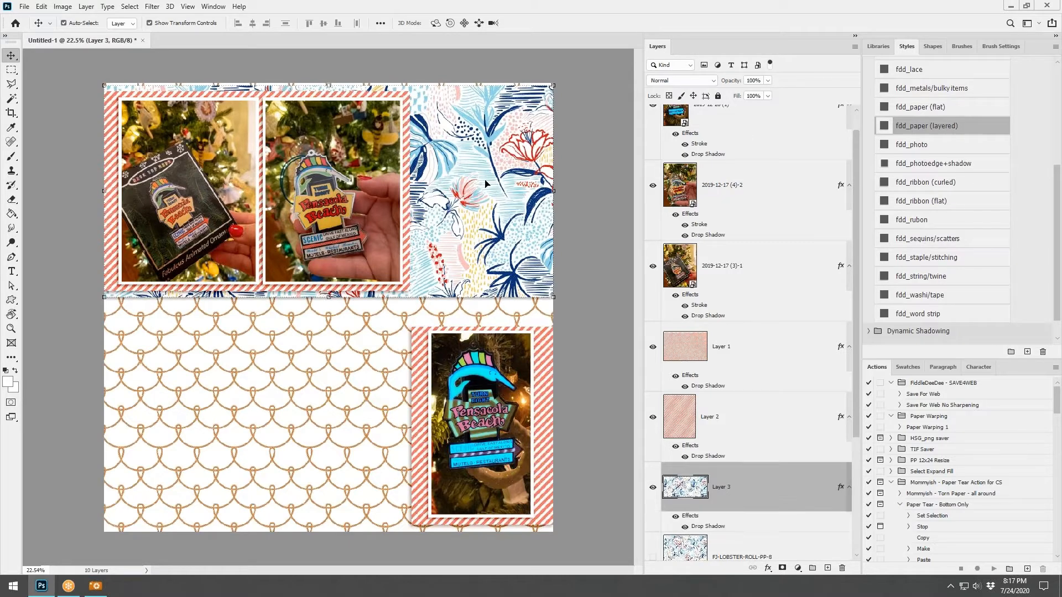
left_click_drag(444, 209, 475, 301)
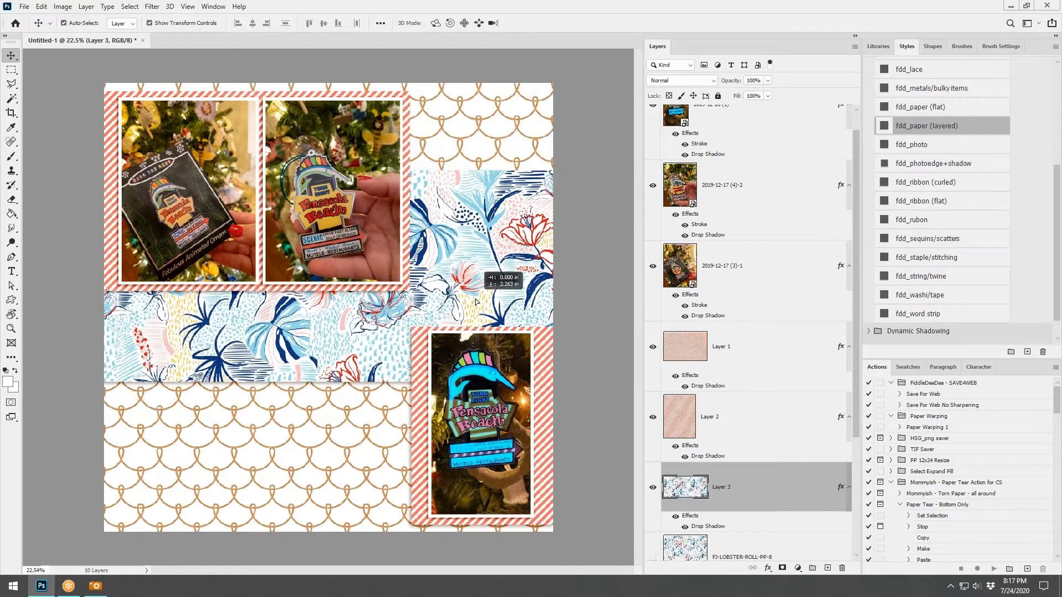
left_click_drag(475, 301, 475, 301)
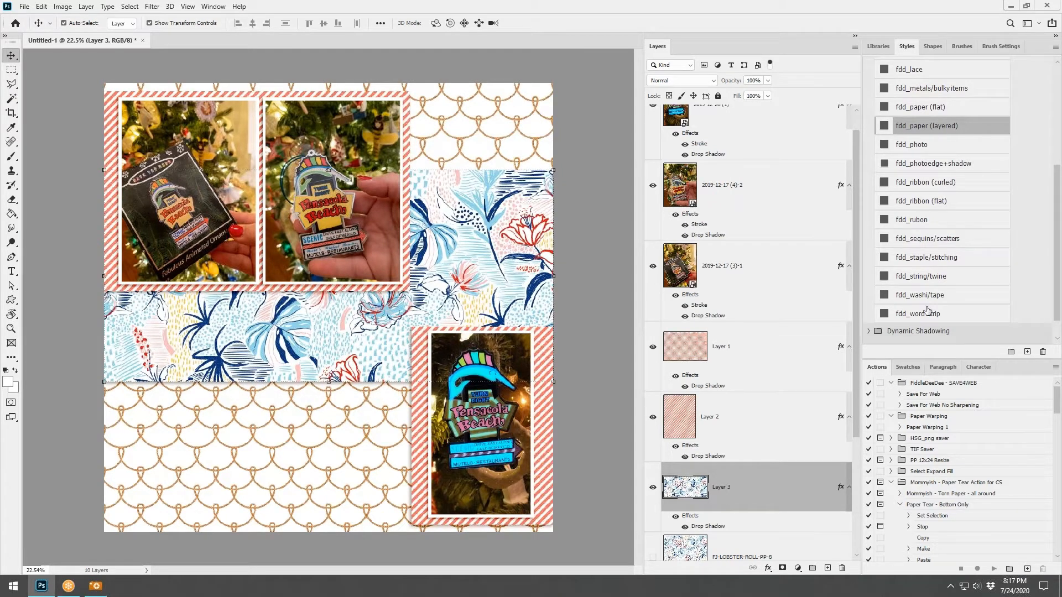
- Add the wave element FJ-LOBSTER-ROLL-wave-1 above the striped mats and beneath the photos, extending out beside the lower part of the neon photo
left_click(95, 585)
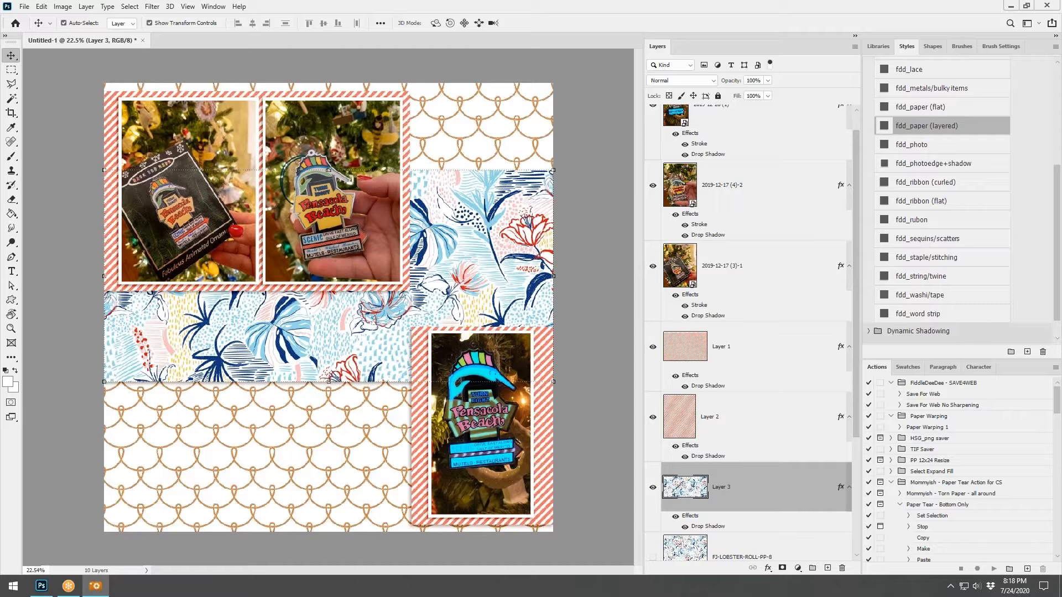
left_click_drag(1061, 408, 592, 406)
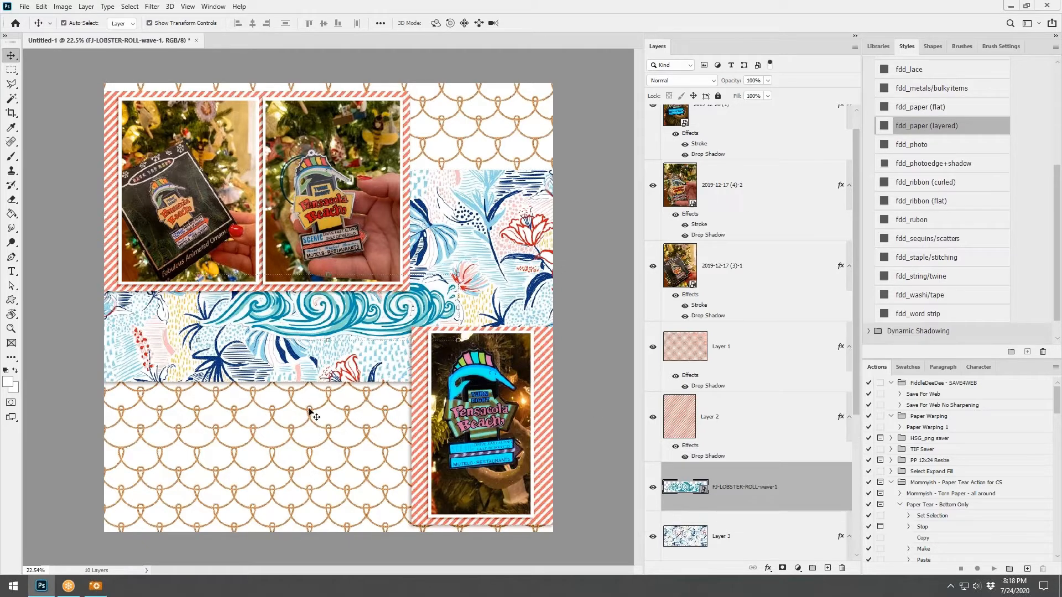
left_click_drag(397, 314, 485, 269)
left_click_drag(729, 498, 713, 324)
left_click_drag(444, 256, 395, 503)
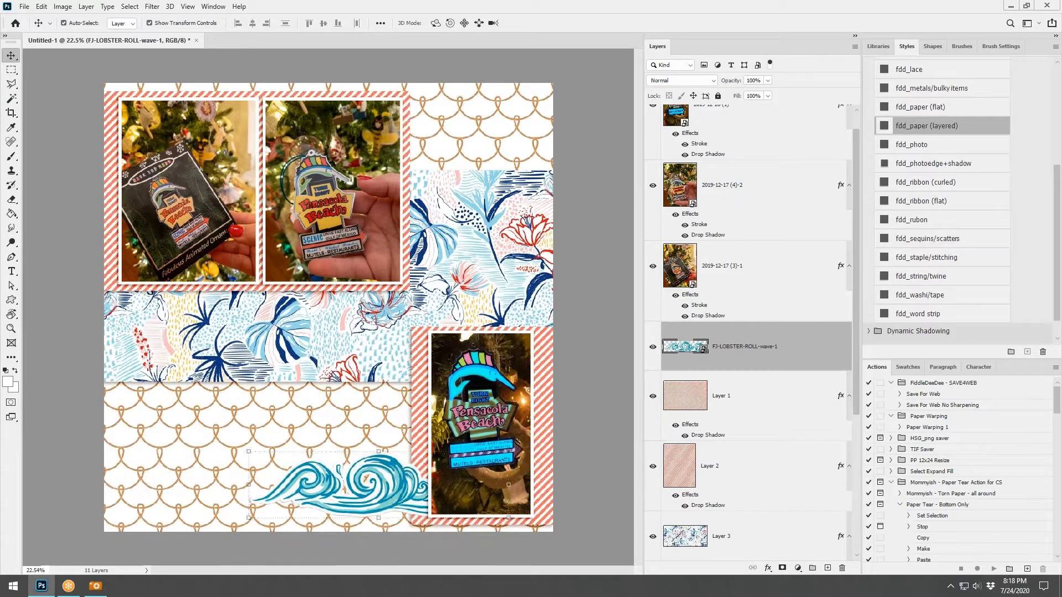
- Flip the wave horizontally, shift it slightly lower beside the neon photo and apply the fdd_paper (layered) style
left_click(40, 6)
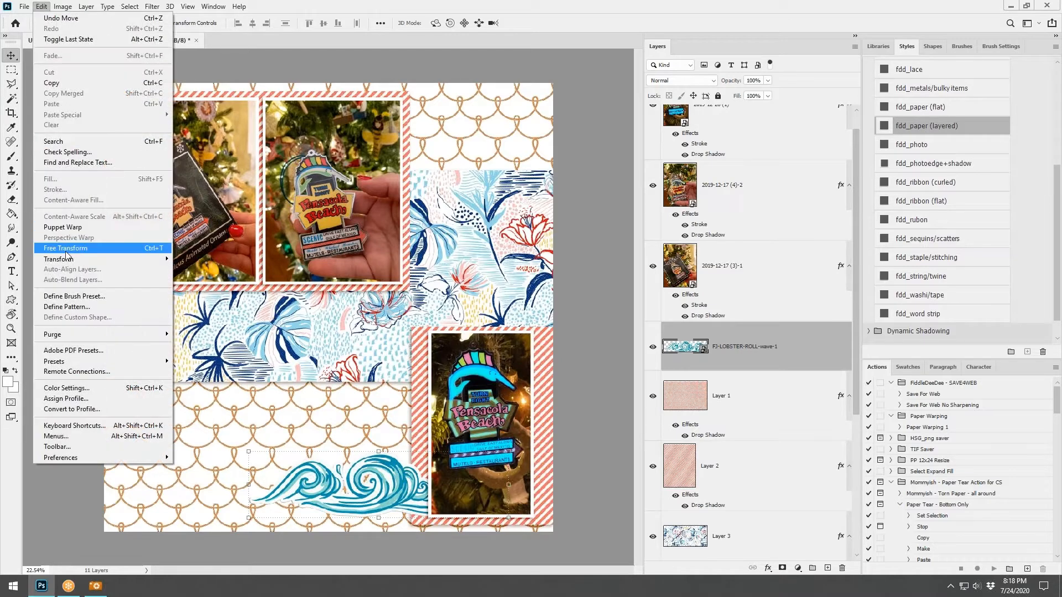
mouse_move(149, 259)
left_click(202, 430)
left_click_drag(376, 495, 385, 503)
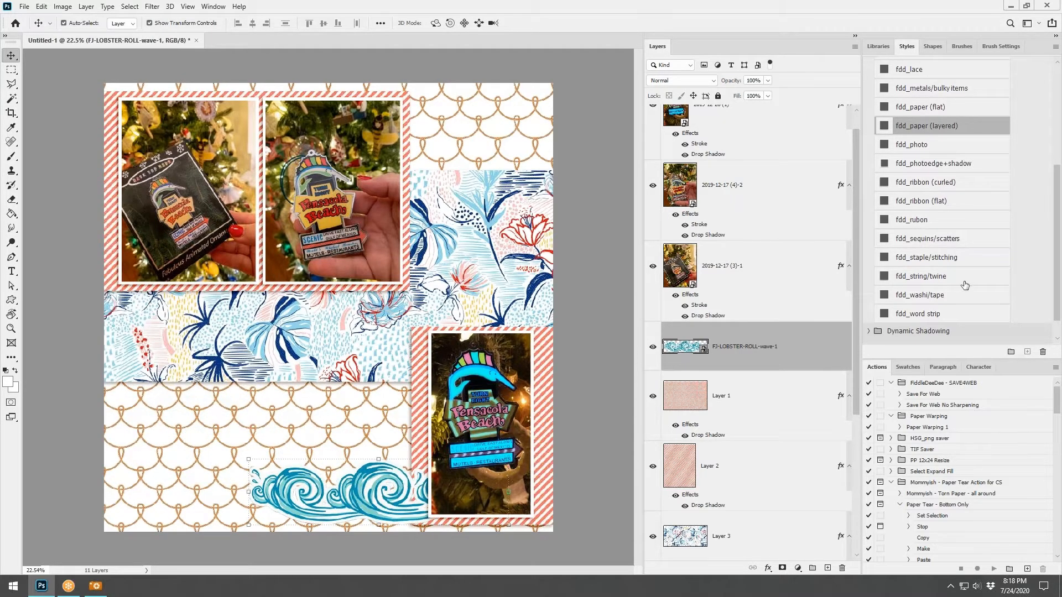
left_click(934, 126)
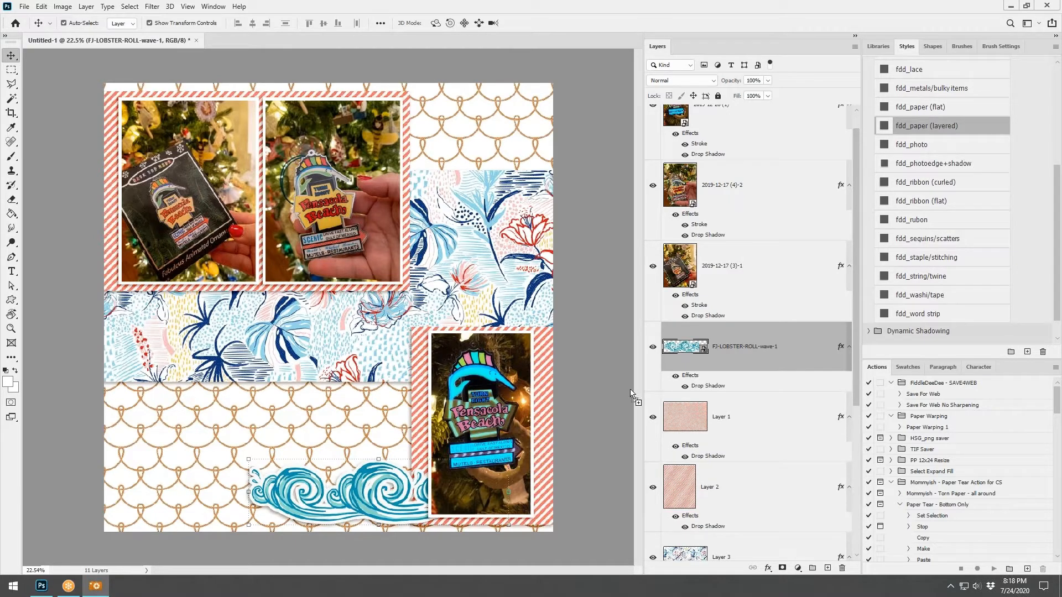
- Add the FJ-LOBSTER-ROLL-wave-2 element over the floral band, extending out from behind the upper photos, with the fdd_paper (layered) style
left_click_drag(633, 391, 331, 369)
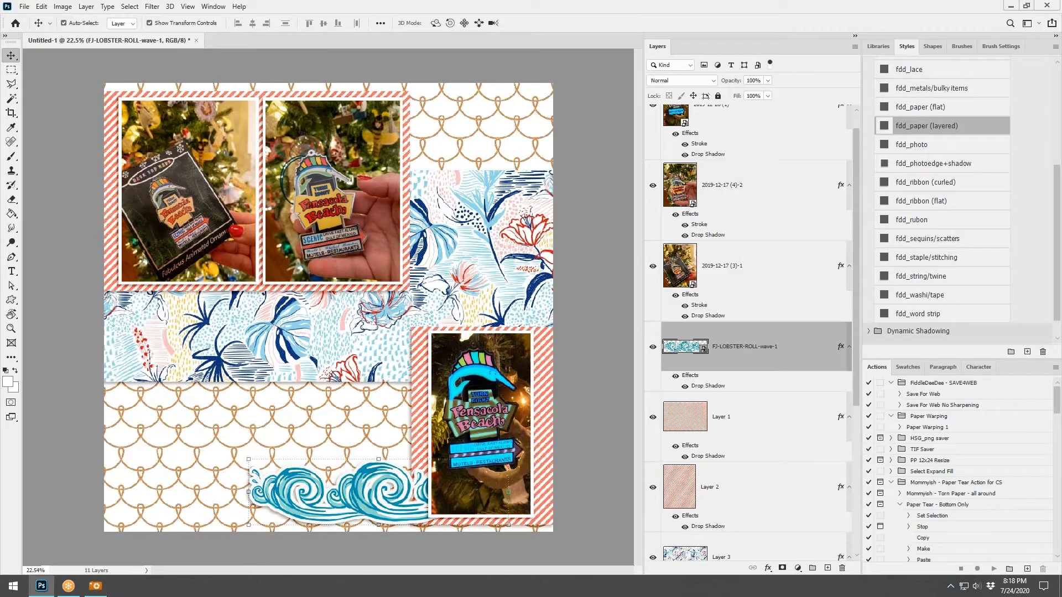
left_click_drag(367, 329, 411, 294)
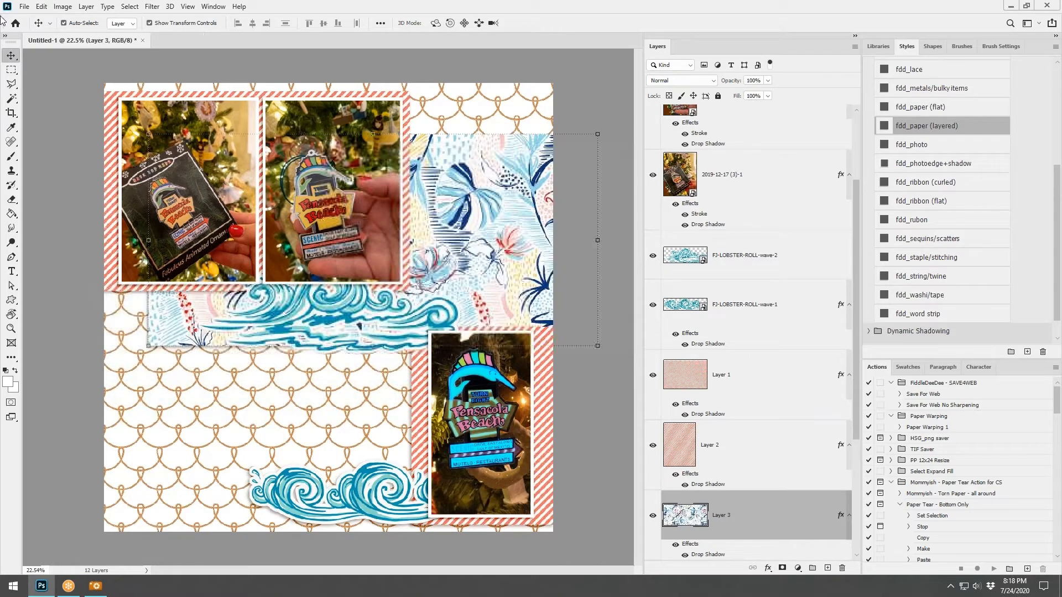
left_click(41, 8)
left_click(44, 19)
left_click_drag(348, 309, 483, 236)
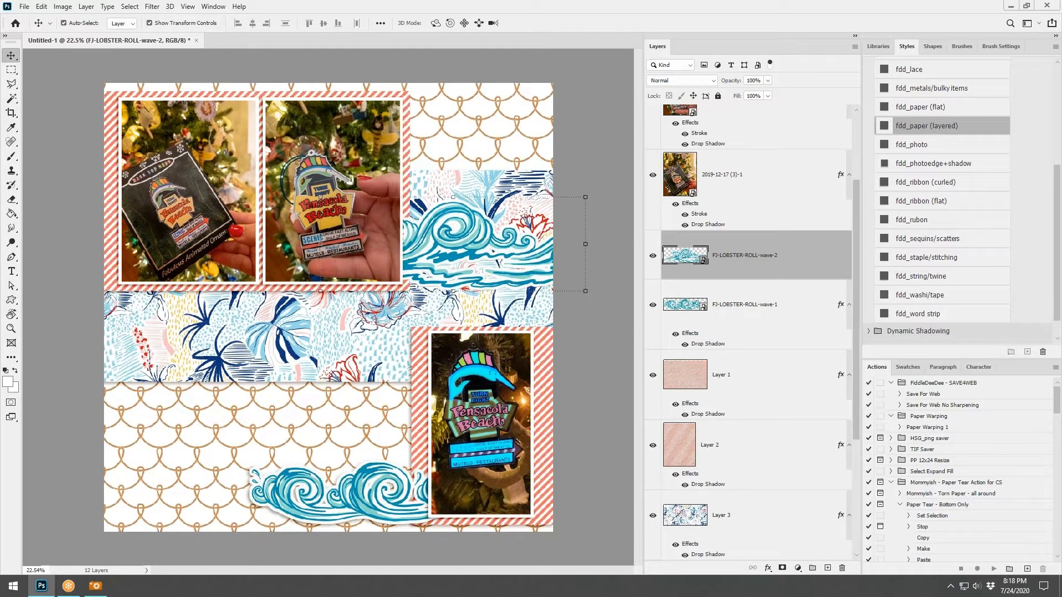
left_click(919, 133)
- Place the white FJ-LOBSTER-ROLL-BONUS-3 paper as a full-page background directly above the FJ-LOBSTER-ROLL-PP-6B paper
left_click(311, 334)
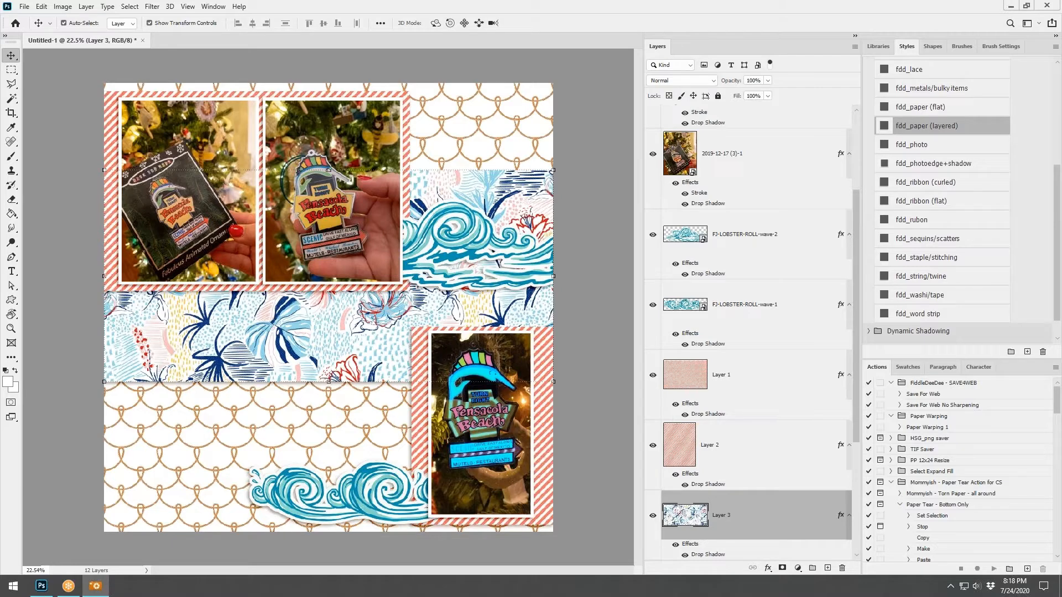
left_click(376, 420)
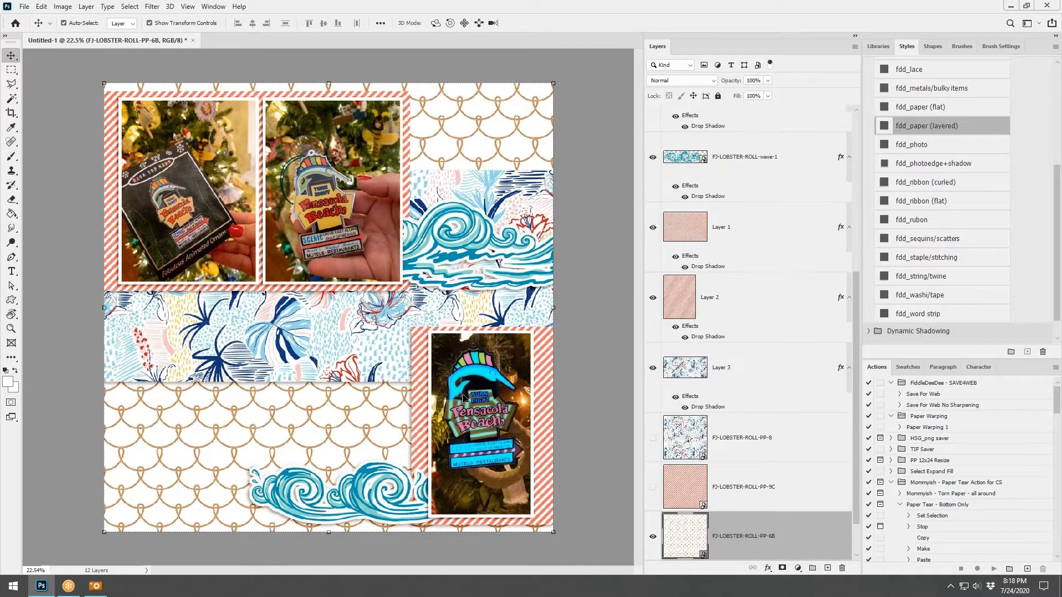
left_click_drag(0, 321, 288, 318)
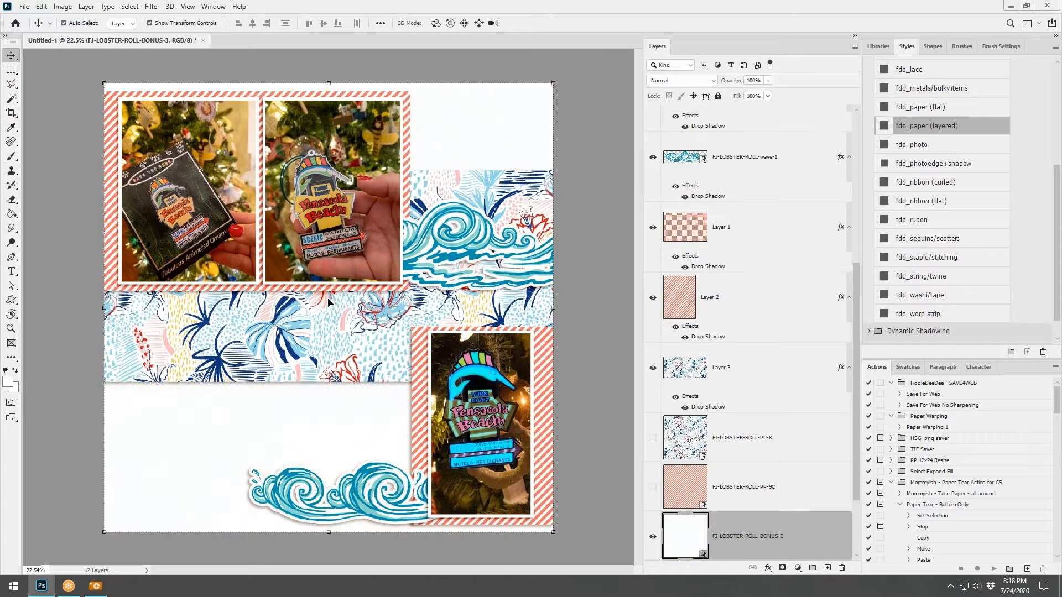
- Delete the unused paper layers FJ-LOBSTER-ROLL-PP-8, PP-9C, PP-6B and BONUS-2
scroll(768, 480, "down", 2)
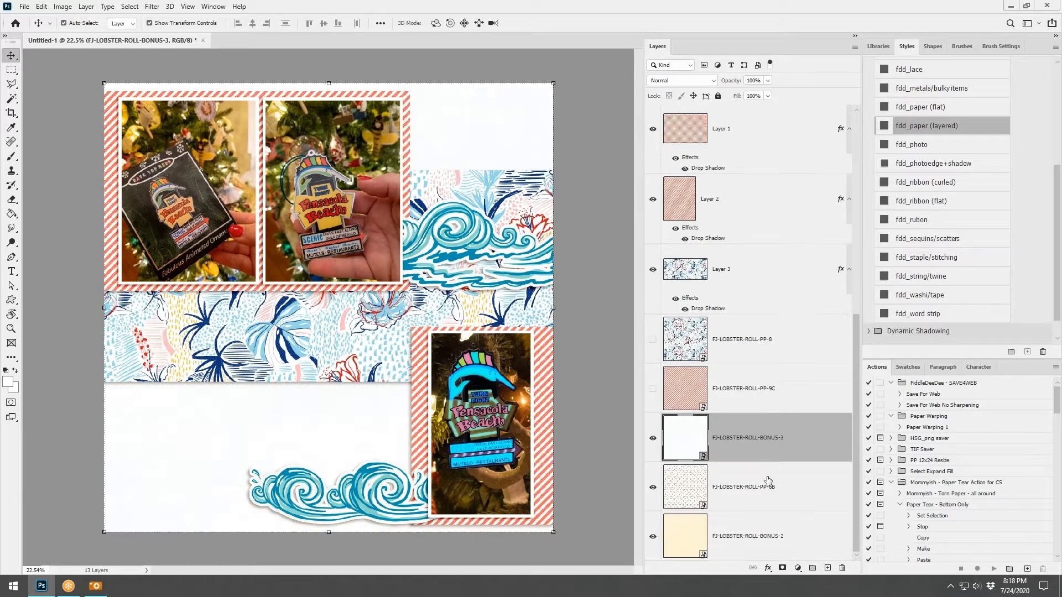
left_click(750, 493)
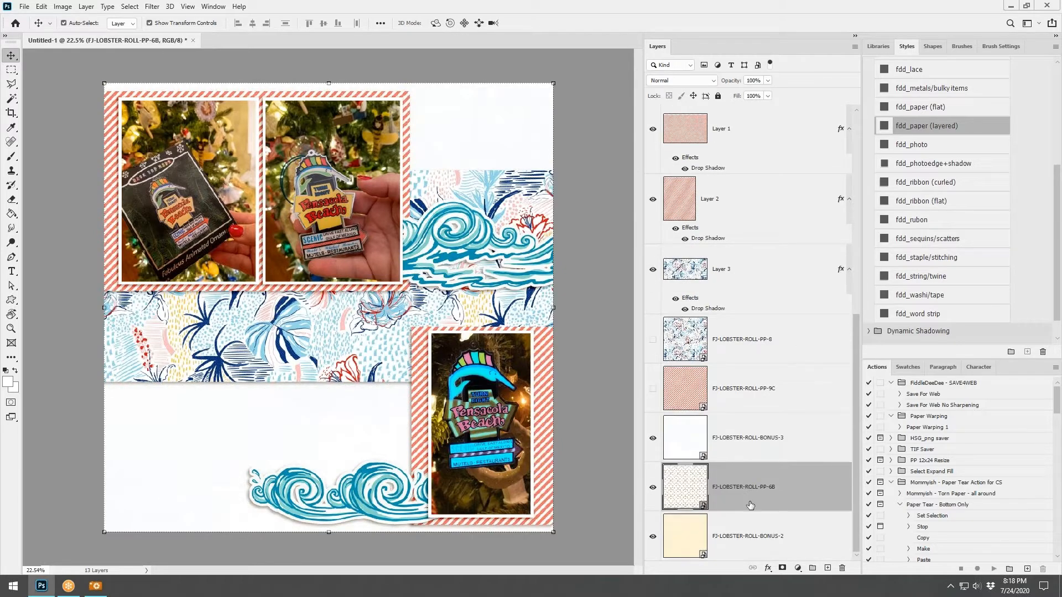
left_click(742, 339, "ctrl")
left_click(738, 387, "ctrl")
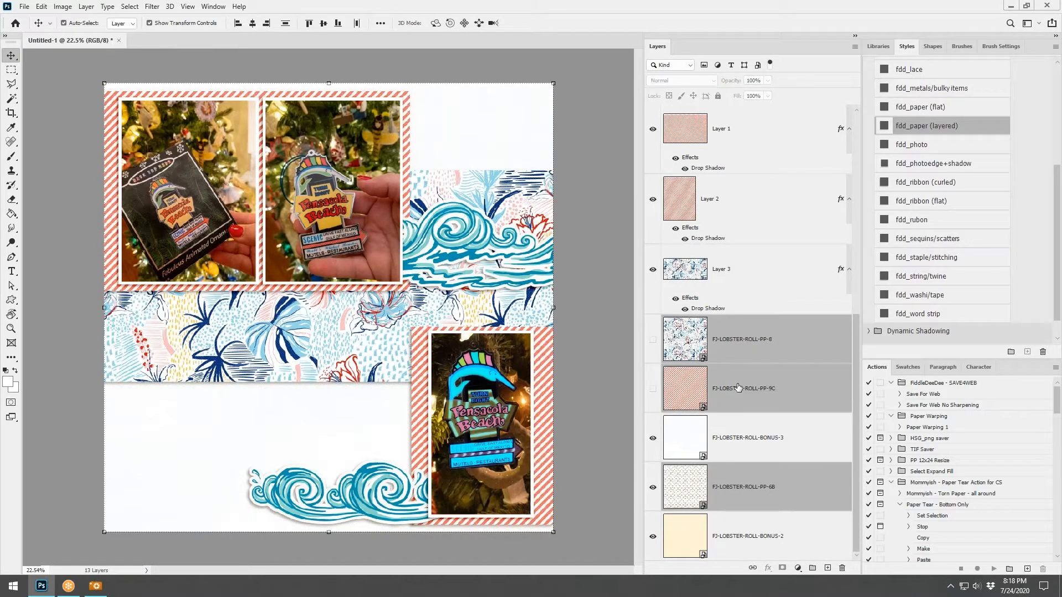
right_click(736, 389)
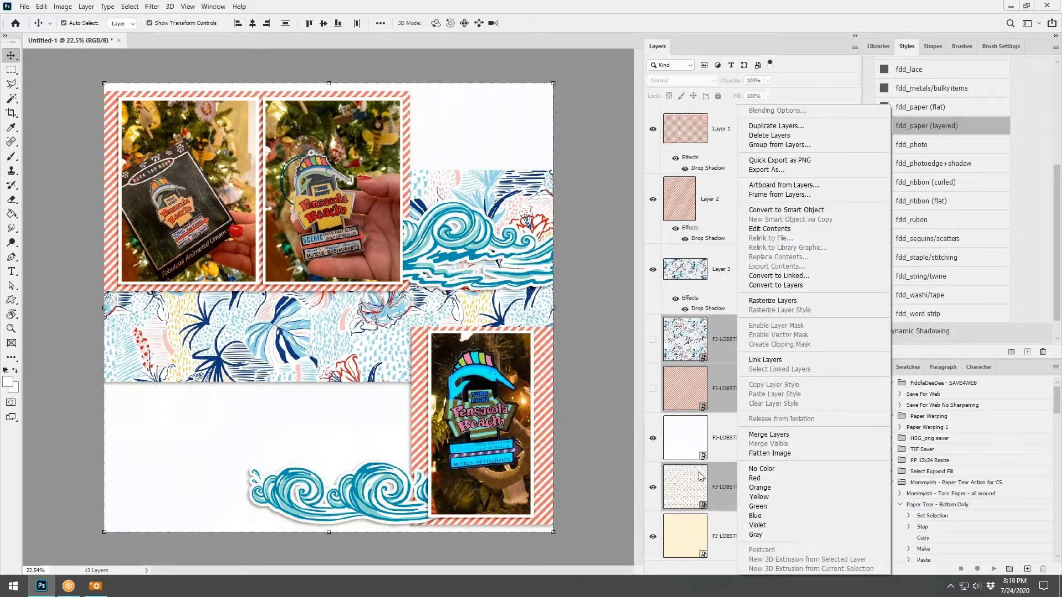
left_click(723, 485)
left_click(740, 532, "ctrl")
right_click(739, 532)
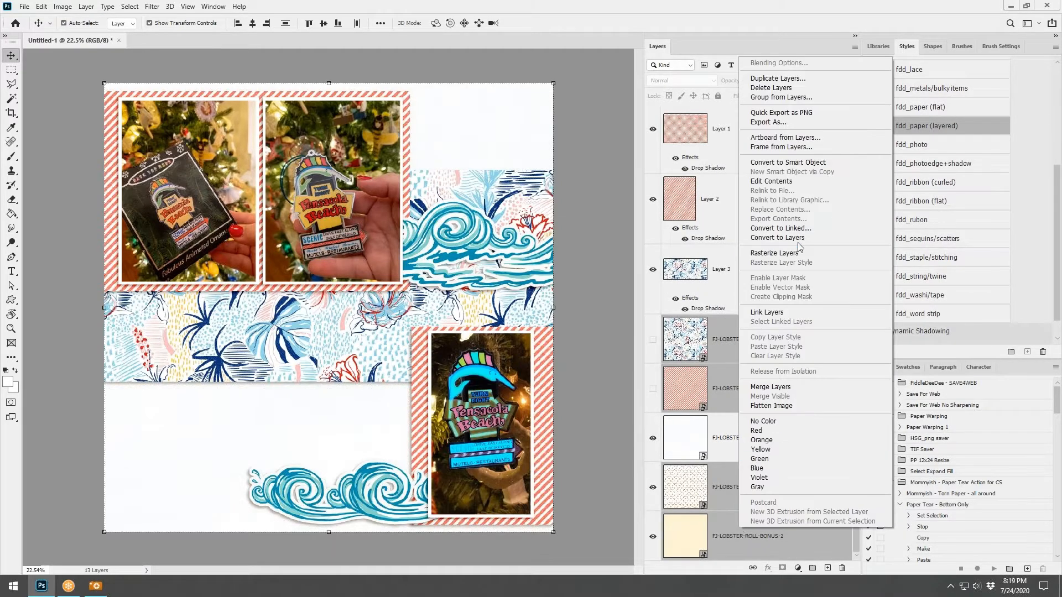
left_click(771, 87)
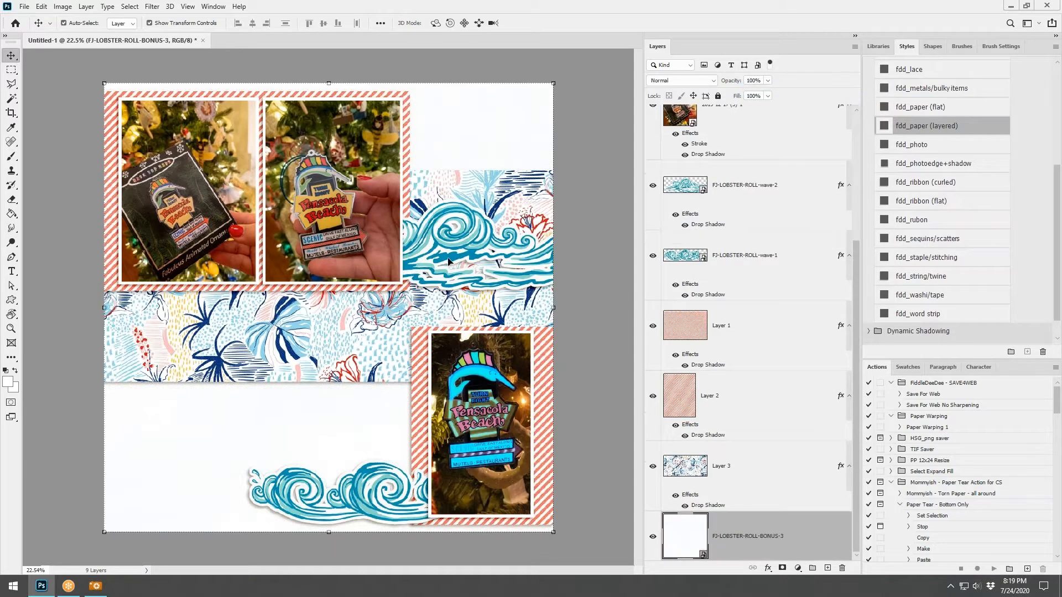
- Move the wave beside the upper photos up so it straddles the floral band's upper edge
left_click(465, 243)
left_click_drag(465, 238, 475, 149)
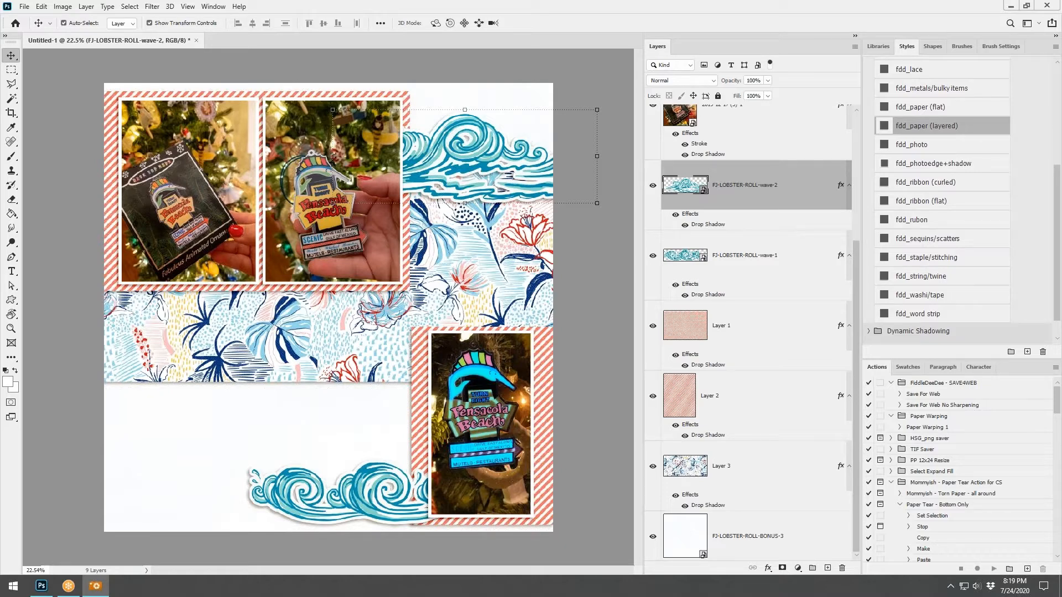
- Add the FJ-LOBSTER-ROLL-chill-chair-blue element beside the upper photos, bring it to the front and apply the fdd_flower (large) style
left_click_drag(1061, 301, 290, 294)
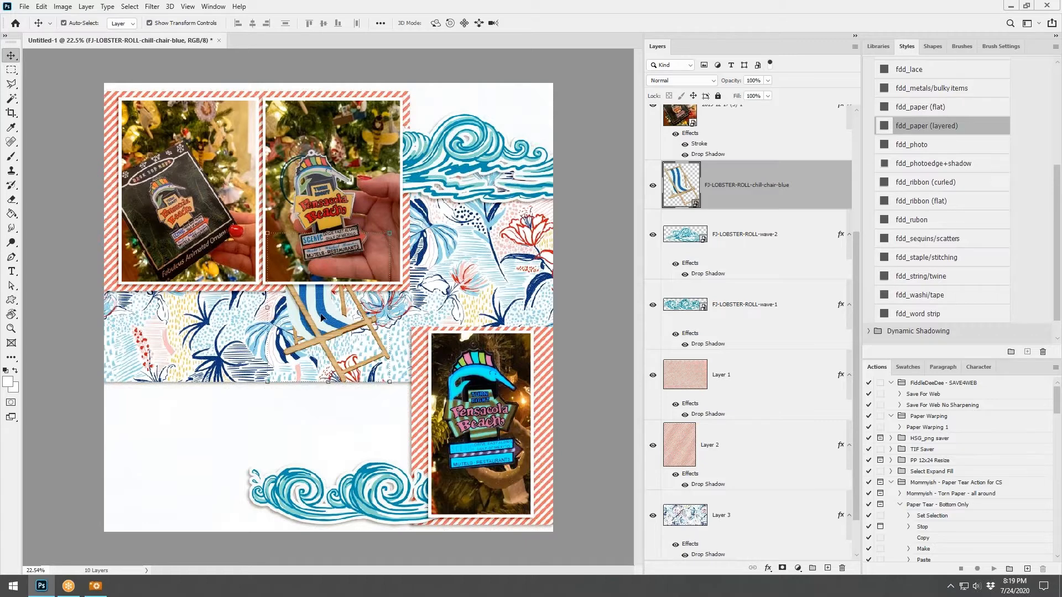
left_click_drag(321, 317, 450, 233)
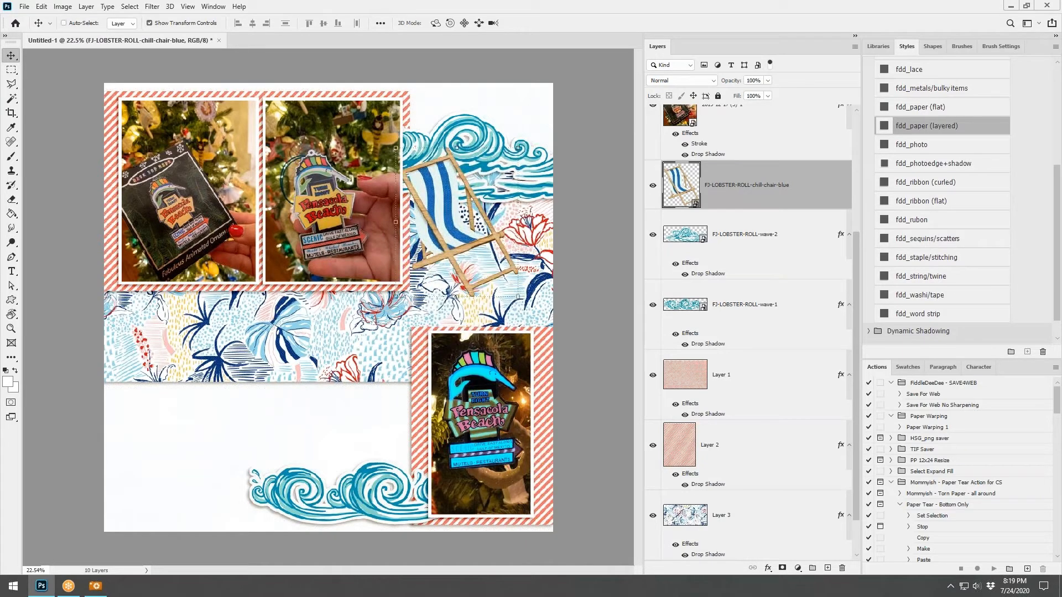
key("ctrl+shift+bracketright")
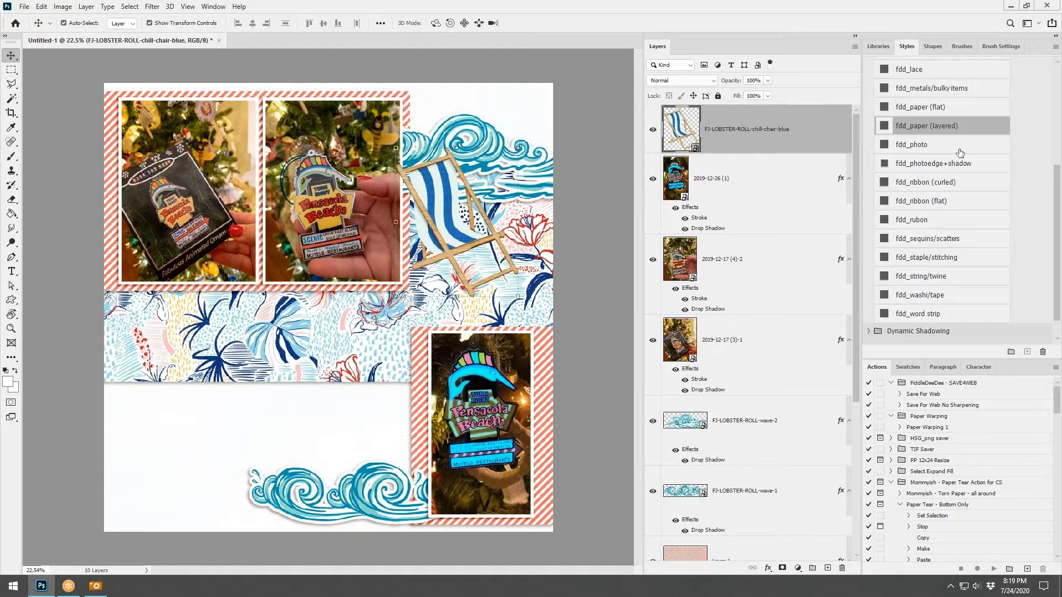
scroll(960, 153, "up", 3)
left_click(943, 89)
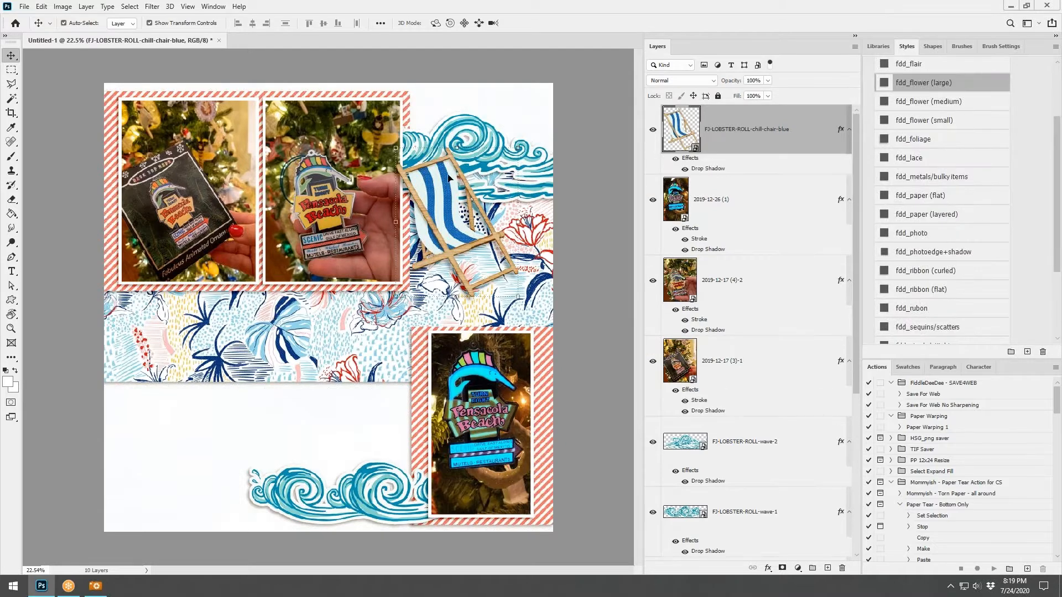
- Scale the beach chair to about 81.55% and shift it to overlap the edge of the upper photo showing the held ornament
mouse_move(448, 176)
left_mouse_down()
mouse_move(431, 171)
mouse_move(439, 177)
left_mouse_up()
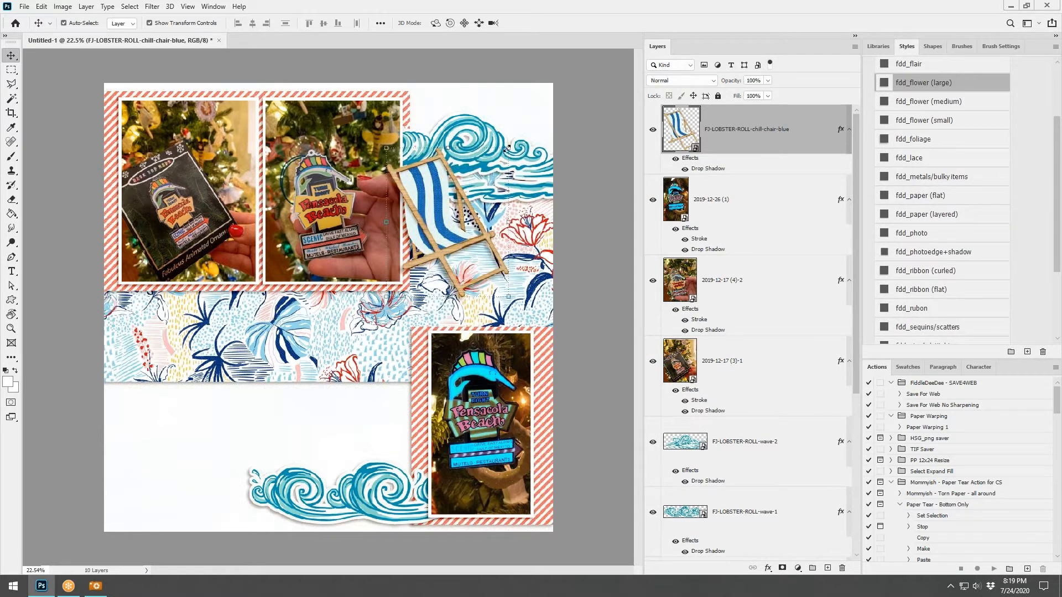
left_click_drag(508, 148, 486, 176)
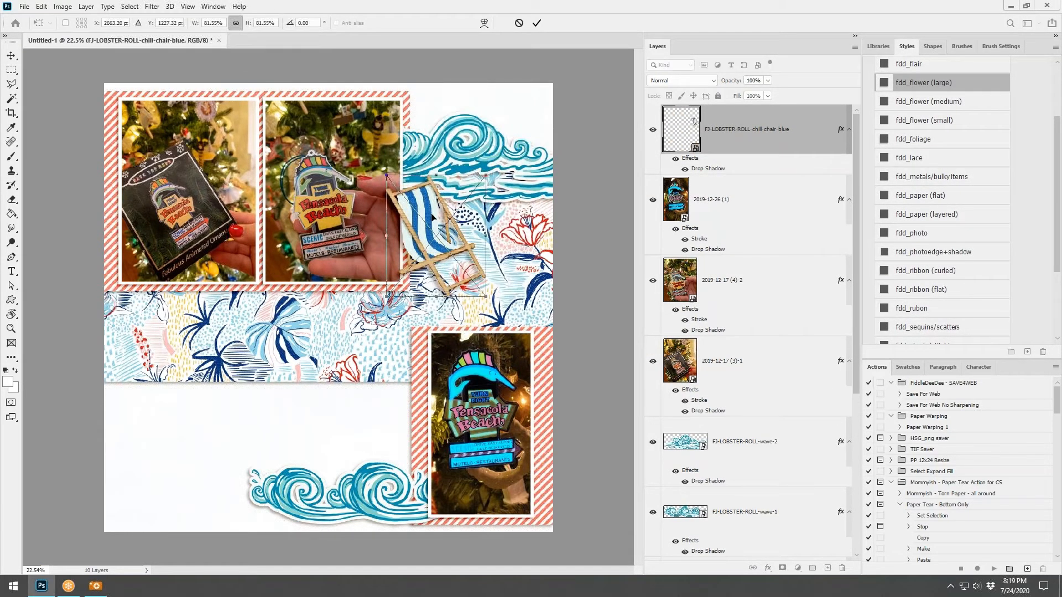
left_click_drag(433, 217, 419, 205)
left_click(536, 24)
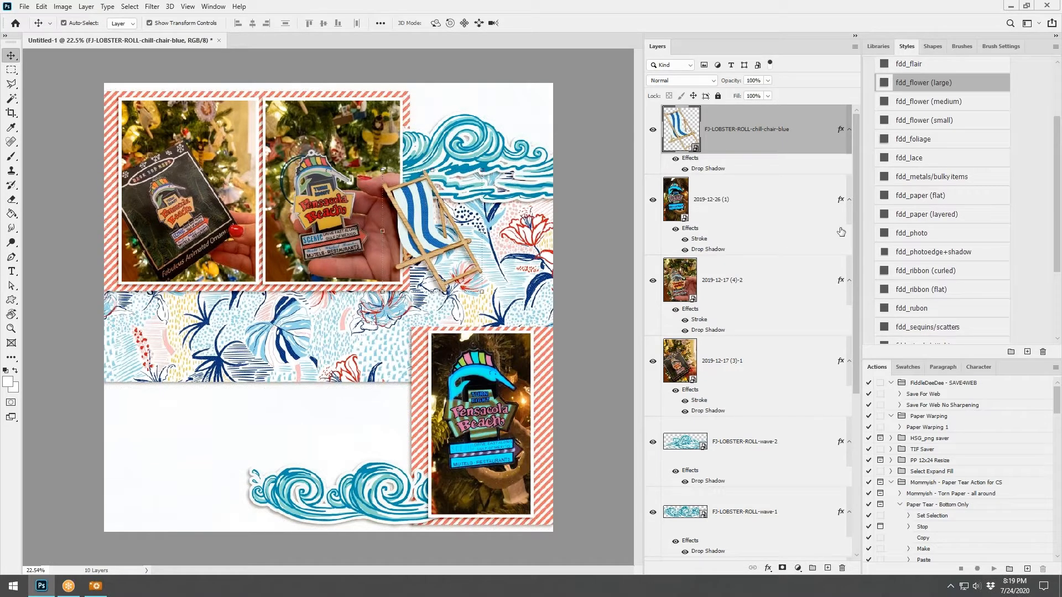
- Add the red FJ-LOBSTER-ROLL-coral-2 element with the fdd_foliage style and rotate it about 85.5° clockwise
left_click_drag(1061, 244, 385, 305)
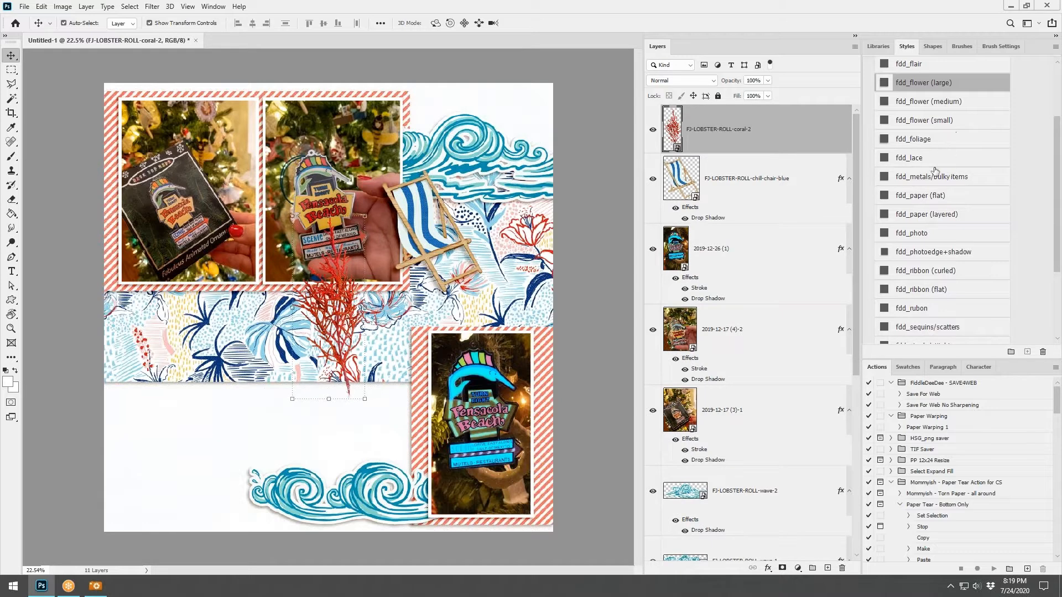
left_click(924, 141)
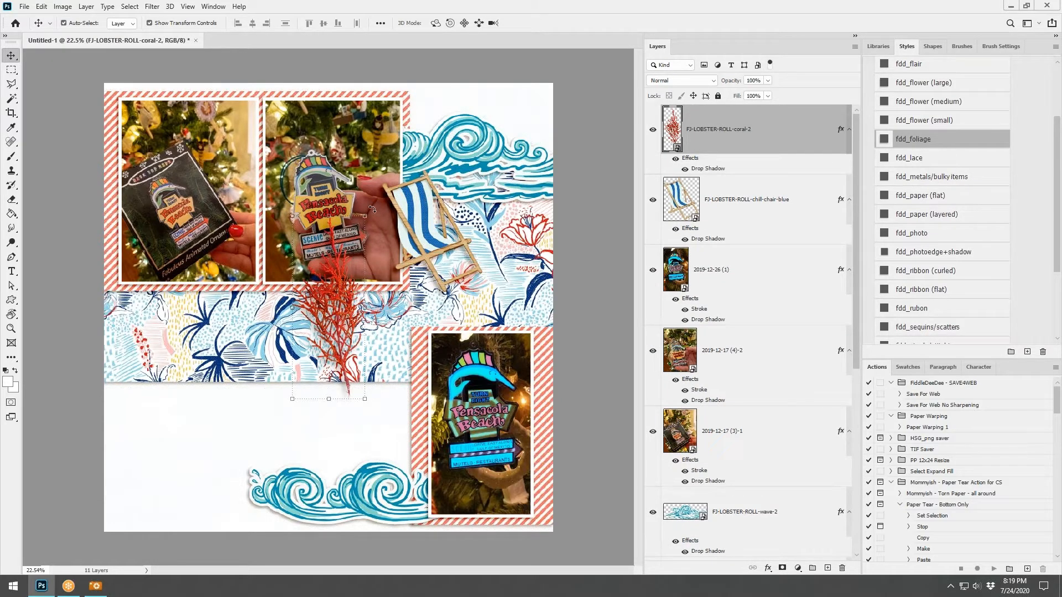
left_click_drag(372, 209, 429, 342)
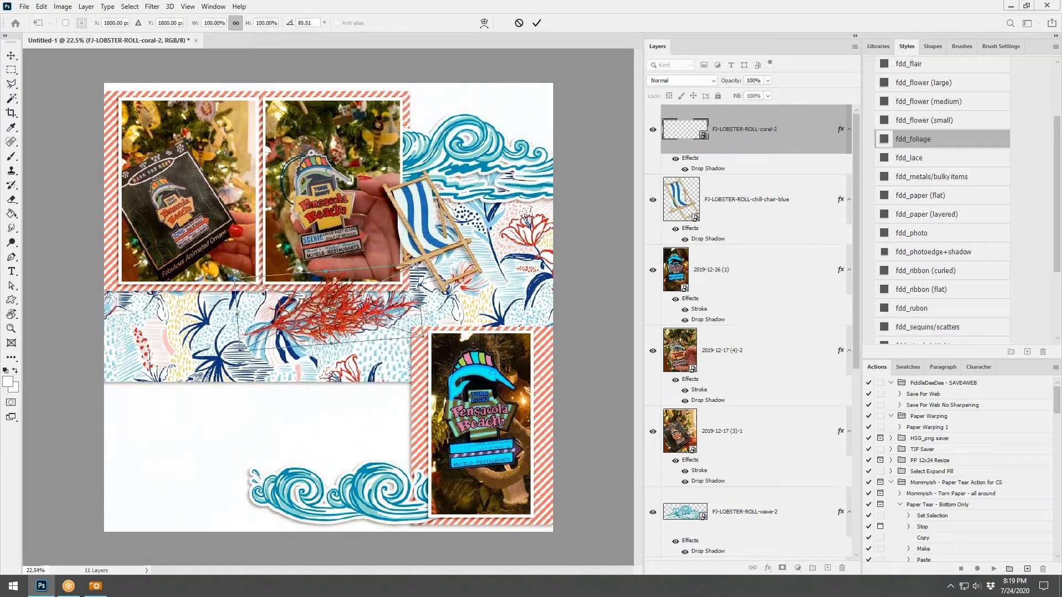
left_click(536, 23)
- Tuck the red coral behind the beach chair, ordering its layer beneath the photos and just above the FJ-LOBSTER-ROLL-wave-2 layer
left_click_drag(341, 310, 480, 214)
left_click_drag(749, 138, 731, 250)
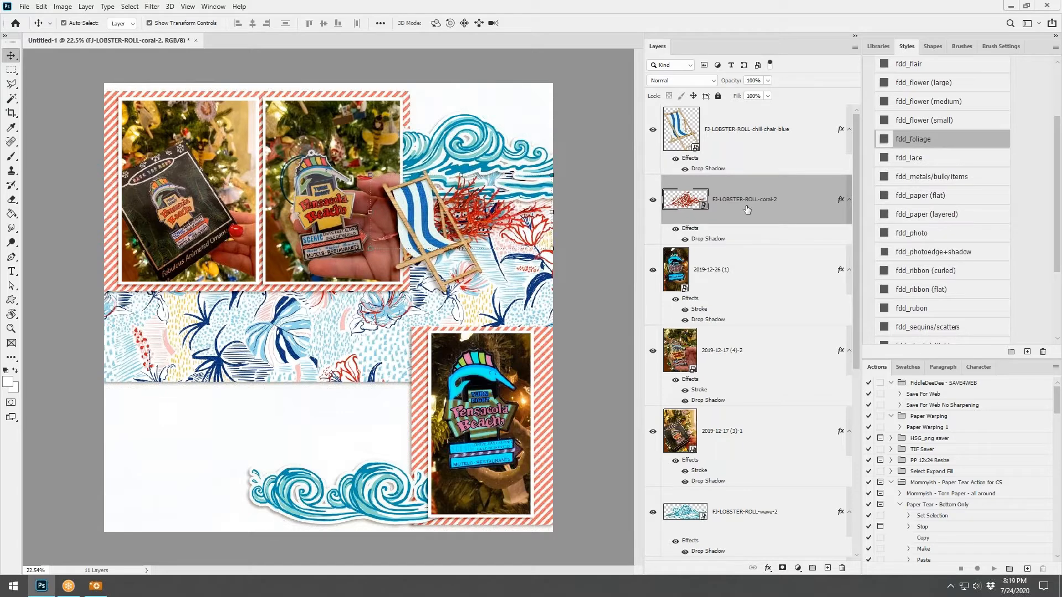
left_click_drag(746, 209, 696, 489)
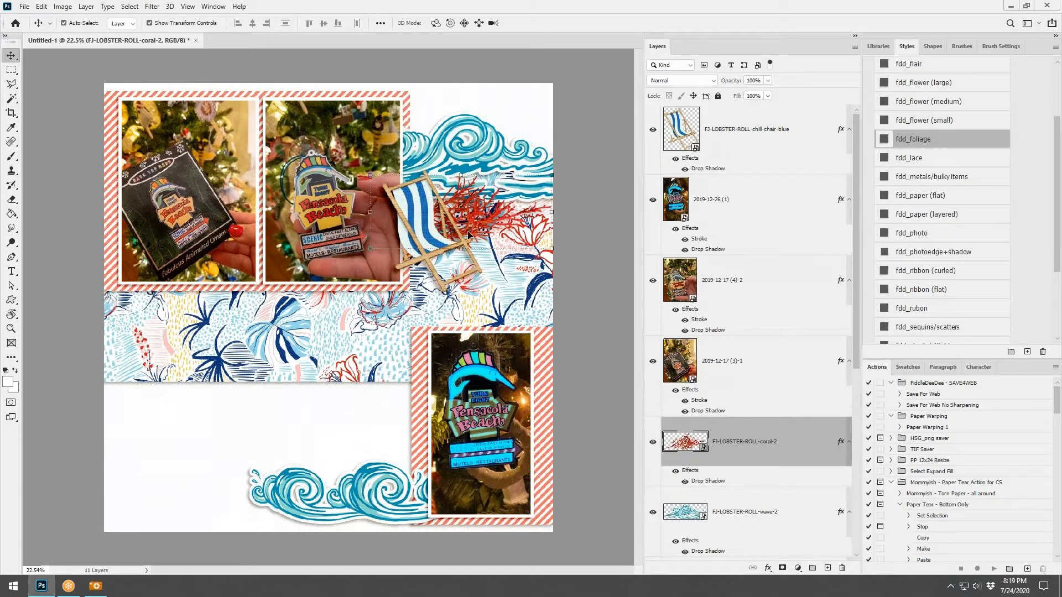
left_click_drag(468, 235, 472, 201)
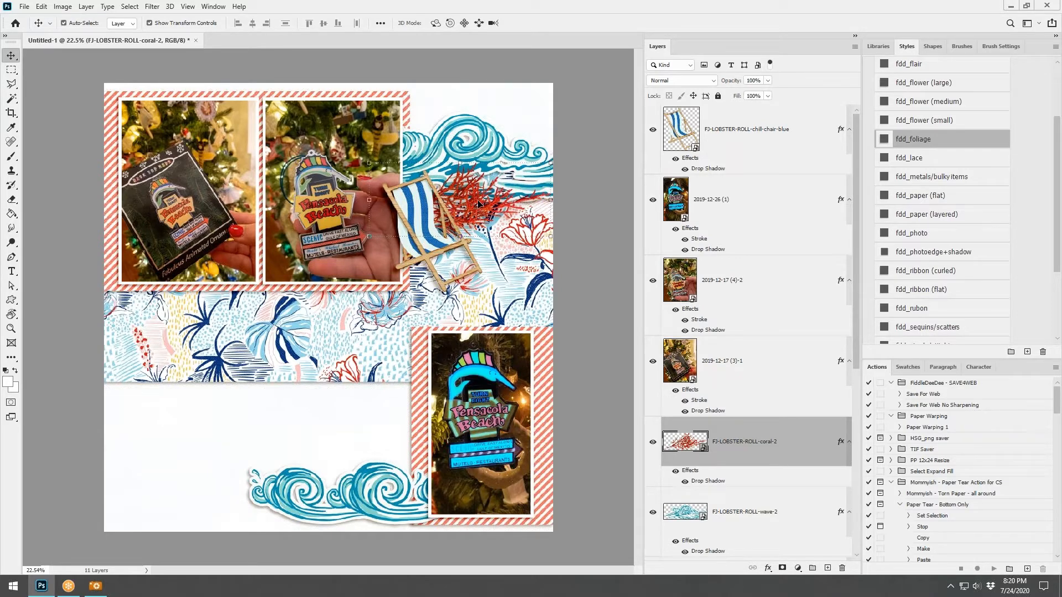
- Duplicate the red coral onto the lower wave, flip the copy horizontally and tilt it so it fans out from behind the neon photo
left_click_drag(472, 204, 397, 439)
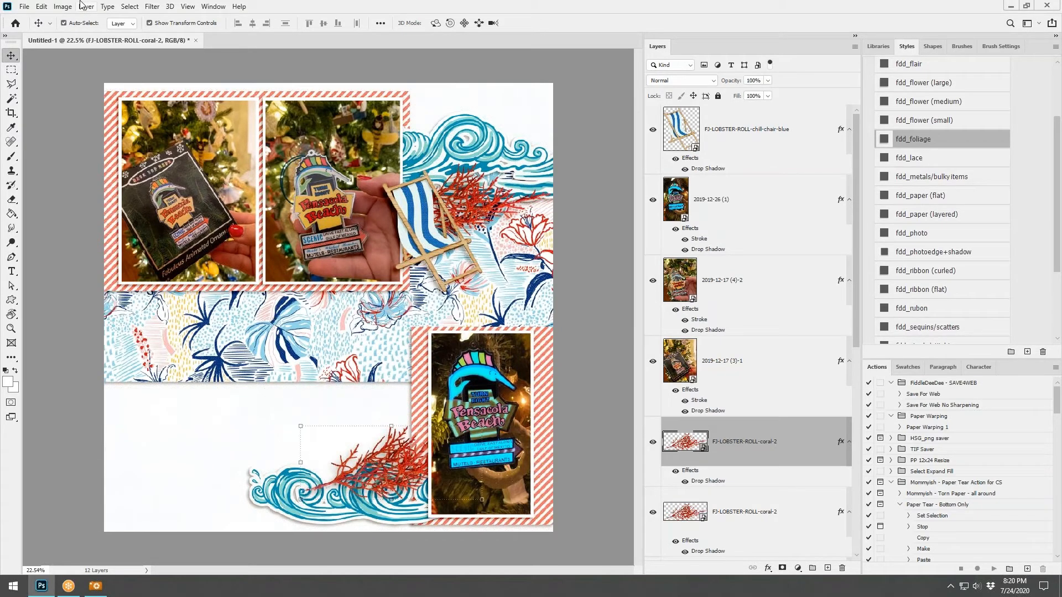
left_click(41, 6)
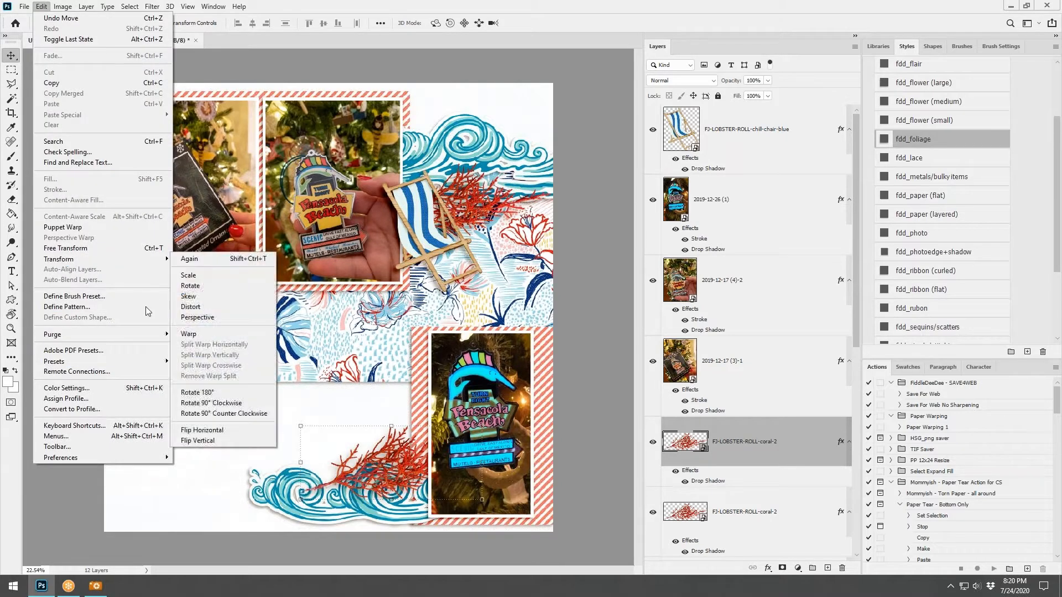
left_click(212, 431)
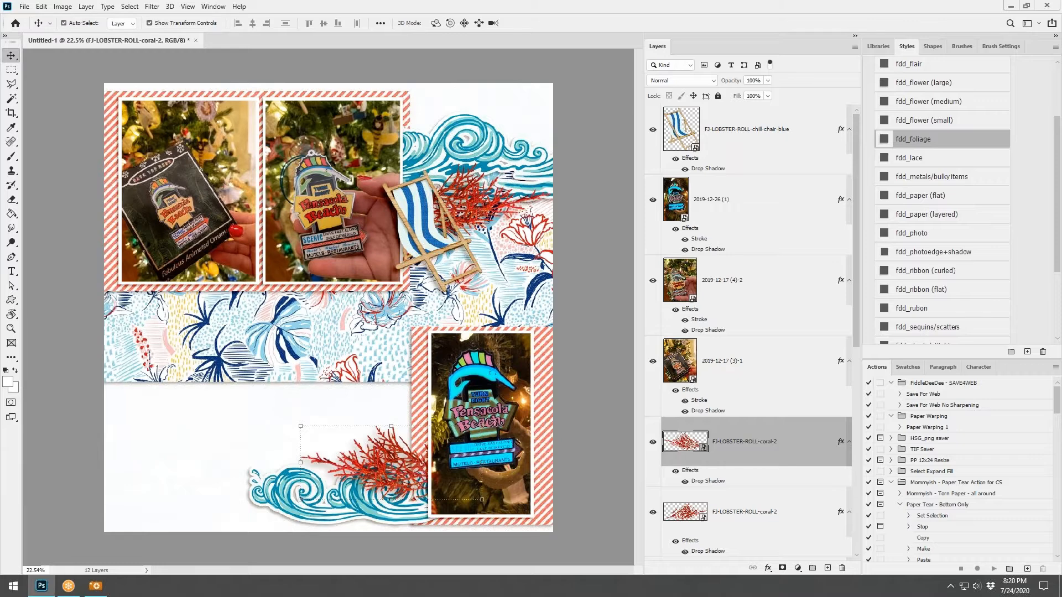
left_click_drag(493, 422, 447, 466)
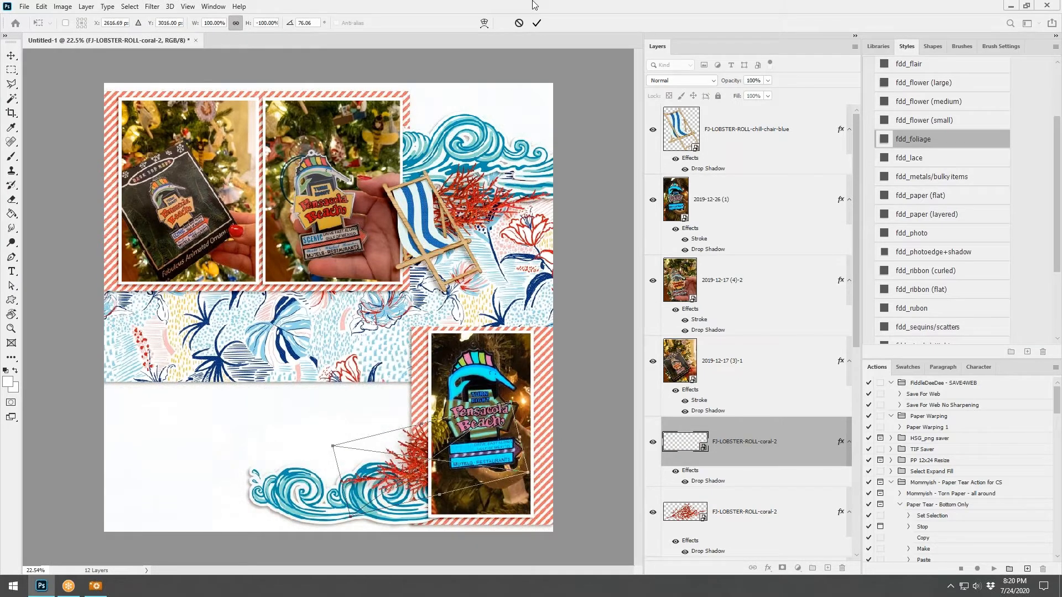
left_click(537, 23)
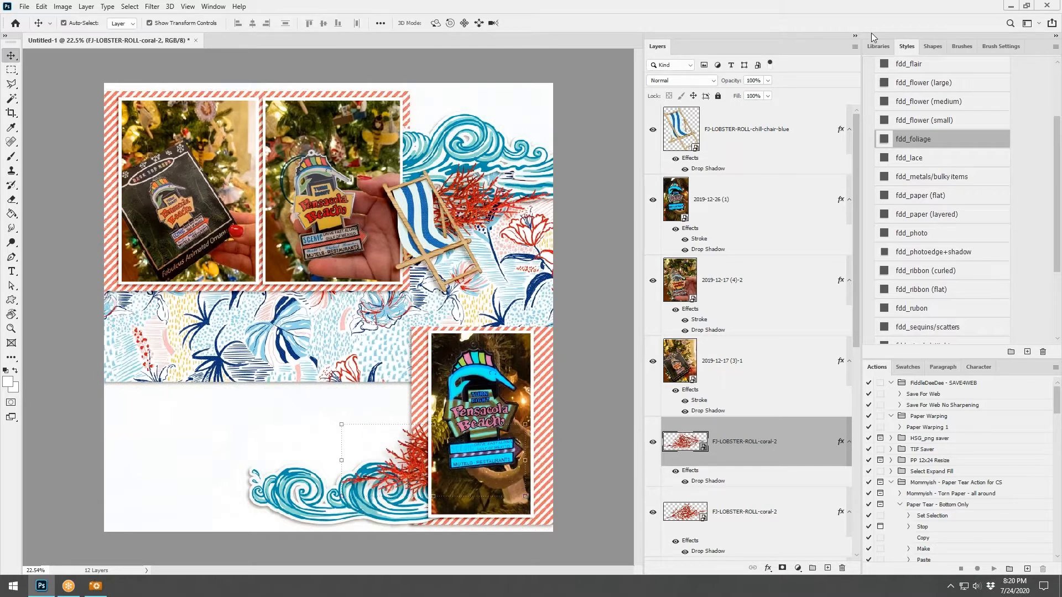
- Add the navy FJ-LOBSTER-ROLL-coral-1 element with the fdd_foliage style, scaled to about 76% and placed behind the upper end of the beach chair
left_click_drag(871, 32, 445, 292)
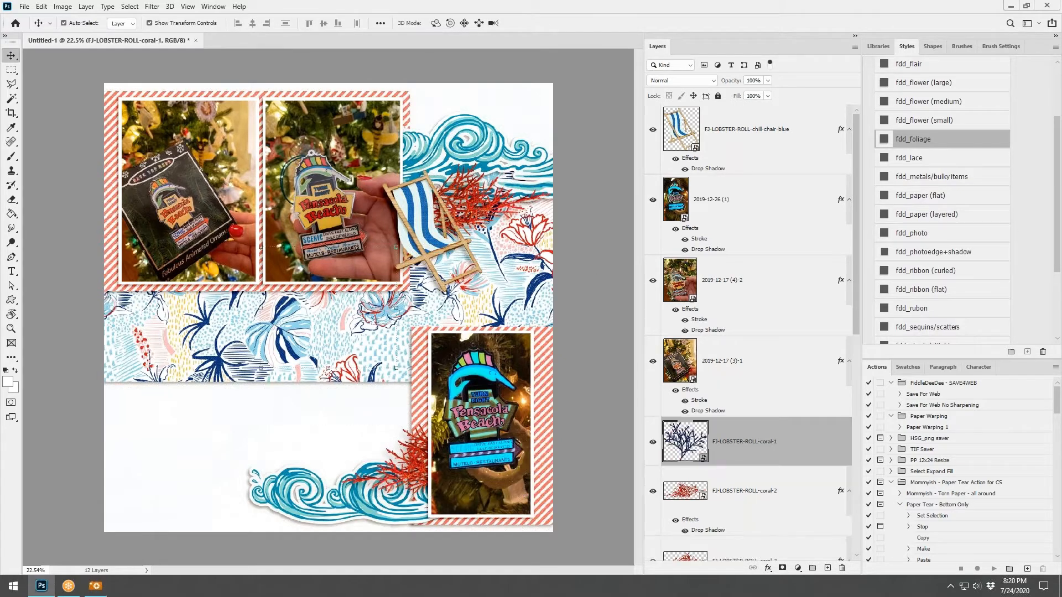
left_click(922, 140)
key("ctrl+t")
left_click_drag(396, 247, 358, 270)
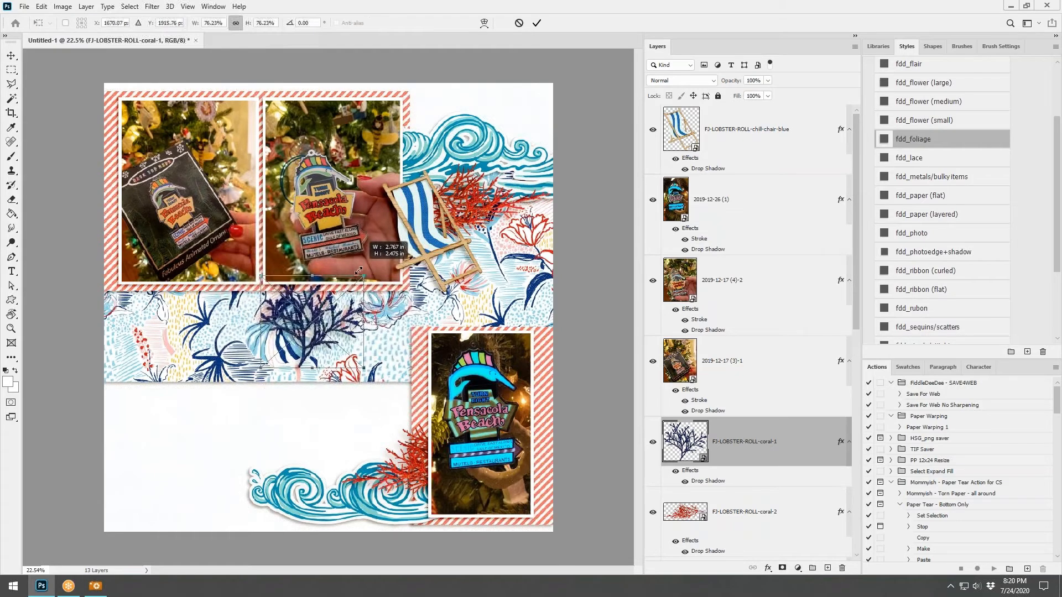
left_click(536, 23)
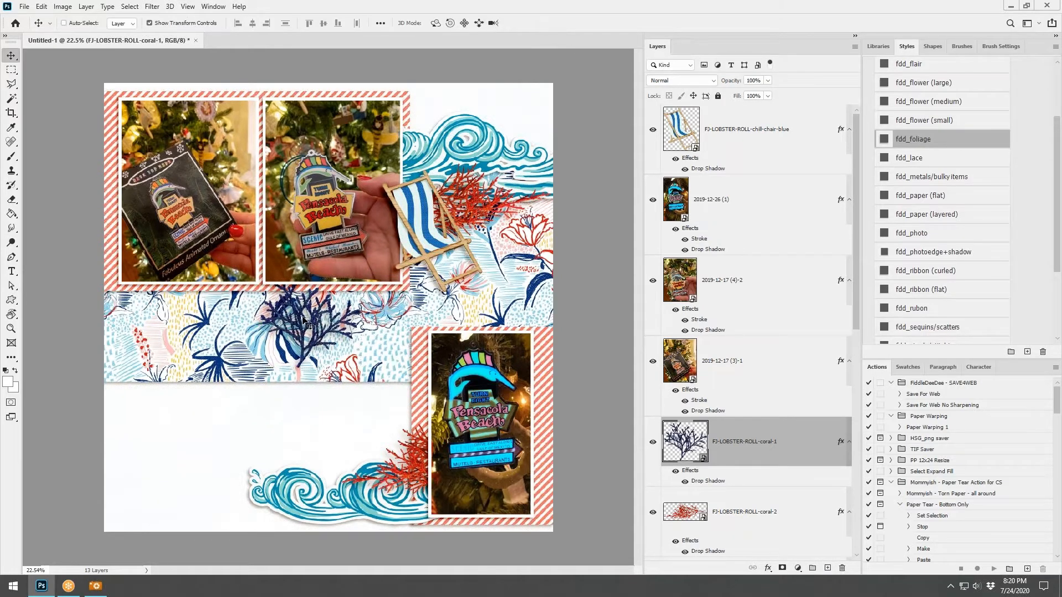
left_click_drag(303, 320, 436, 181)
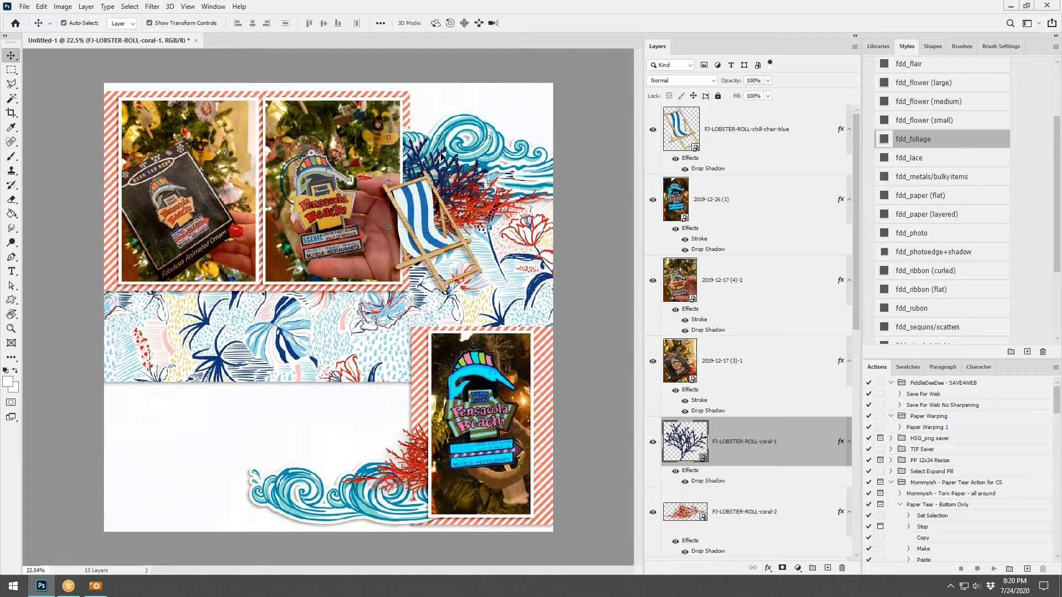
- Duplicate the navy FJ-LOBSTER-ROLL-coral-1 onto the lower cluster, angled so it fans out from behind the neon photo above the red coral
left_click_drag(449, 176, 431, 418)
key("ctrl+t")
left_click(536, 22)
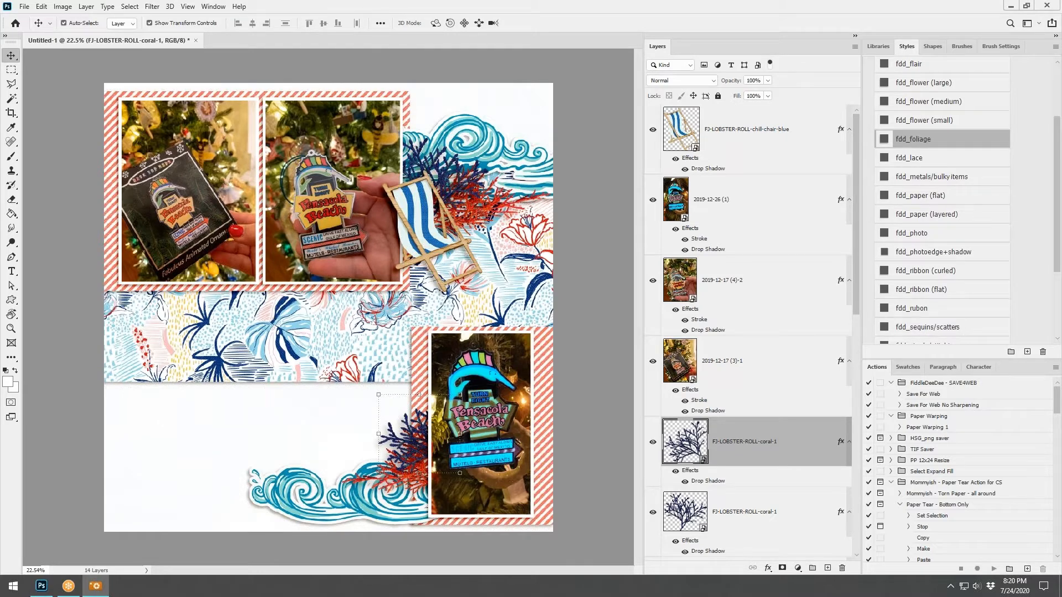
- Add the FJ-LOBSTER-ROLL-fish-1 to fish-4 elements, bring them to the front and apply the fdd_flower (medium) style
left_click_drag(354, 302, 294, 330)
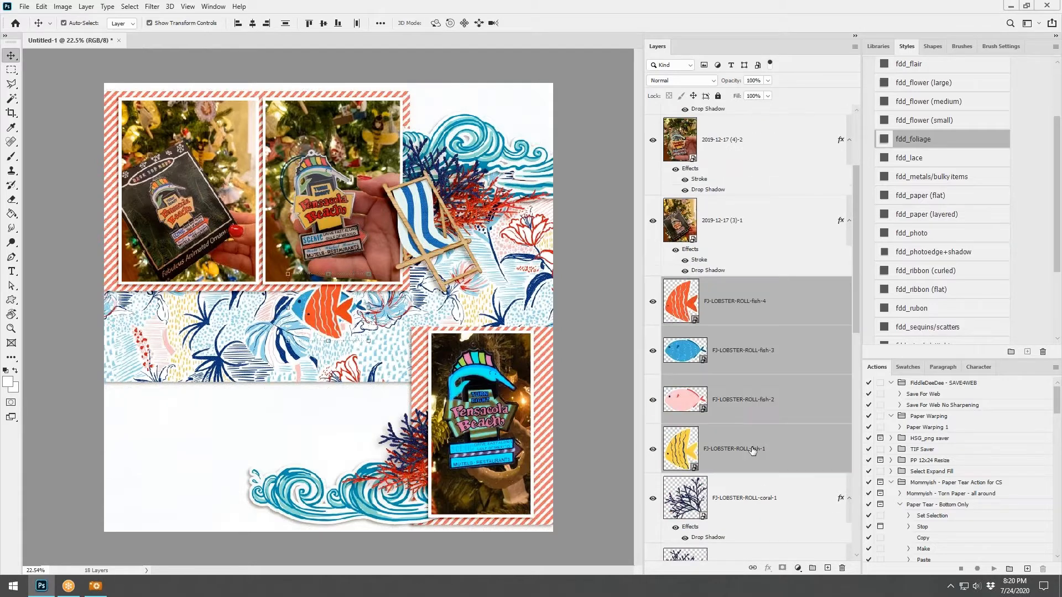
key("ctrl+shift+bracketright")
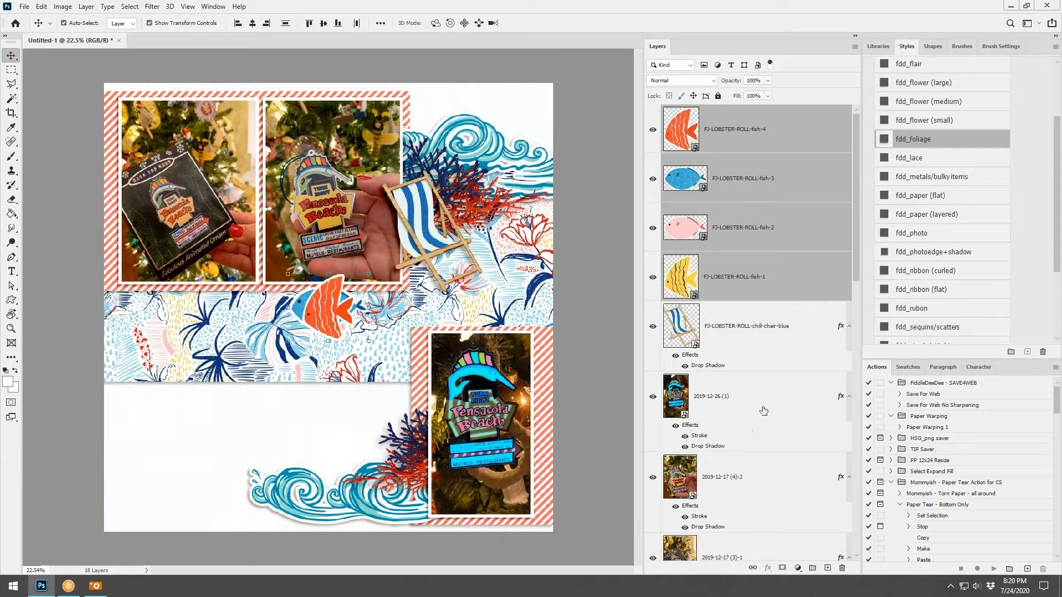
left_click(927, 104)
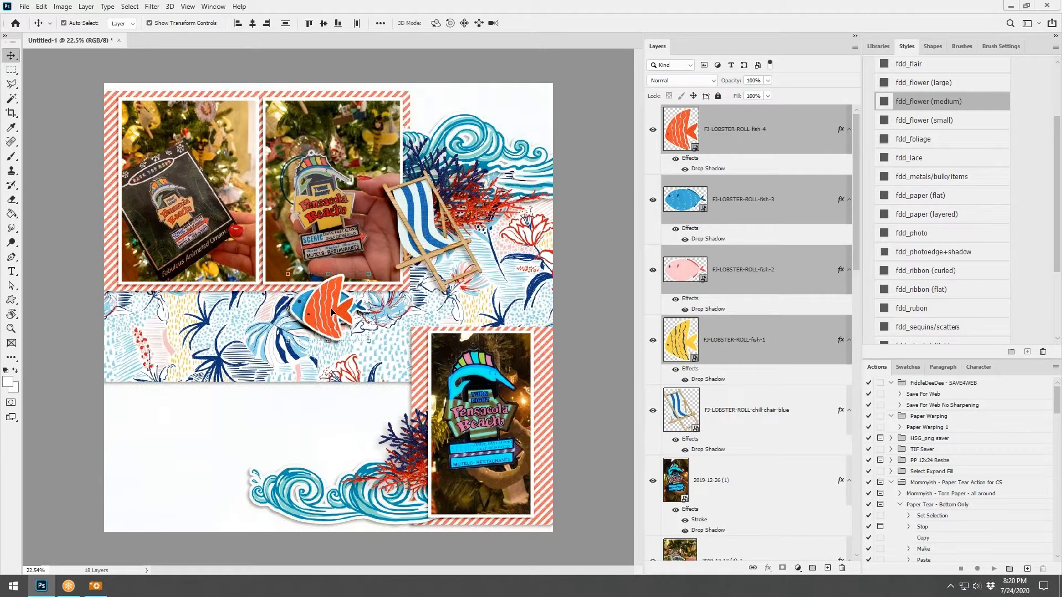
- Move the four stacked fish to the floral band's upper edge beneath the first two photos and flip them horizontally
left_click_drag(332, 313, 253, 302)
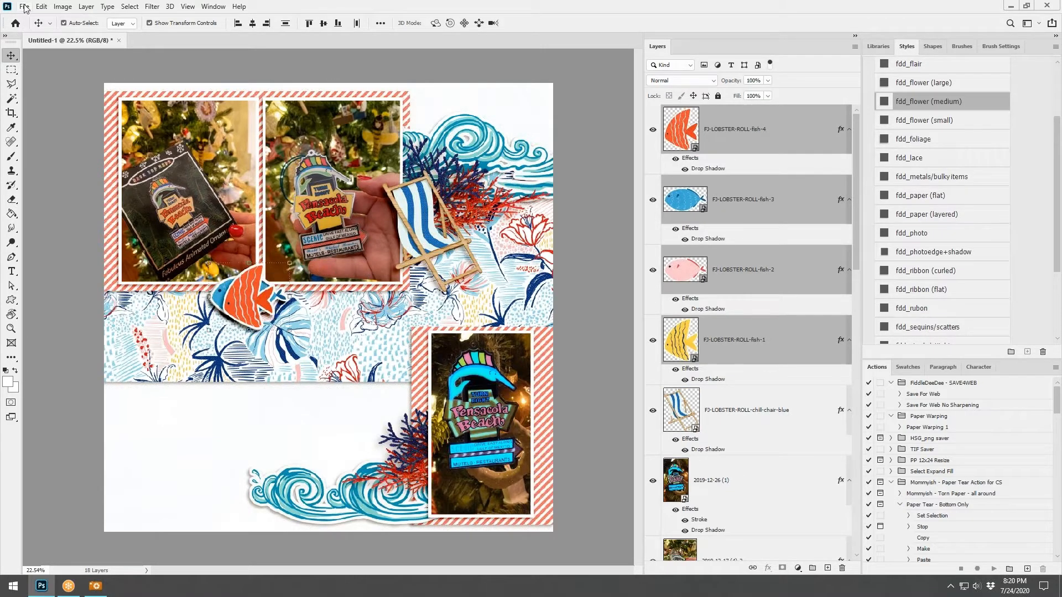
left_click(42, 7)
mouse_move(50, 260)
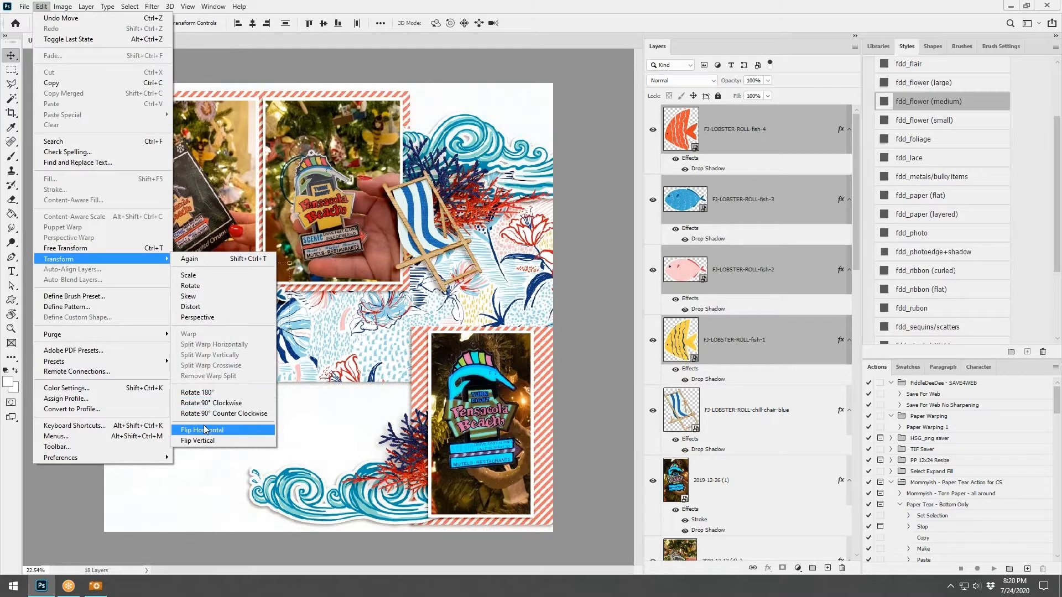
left_click(204, 429)
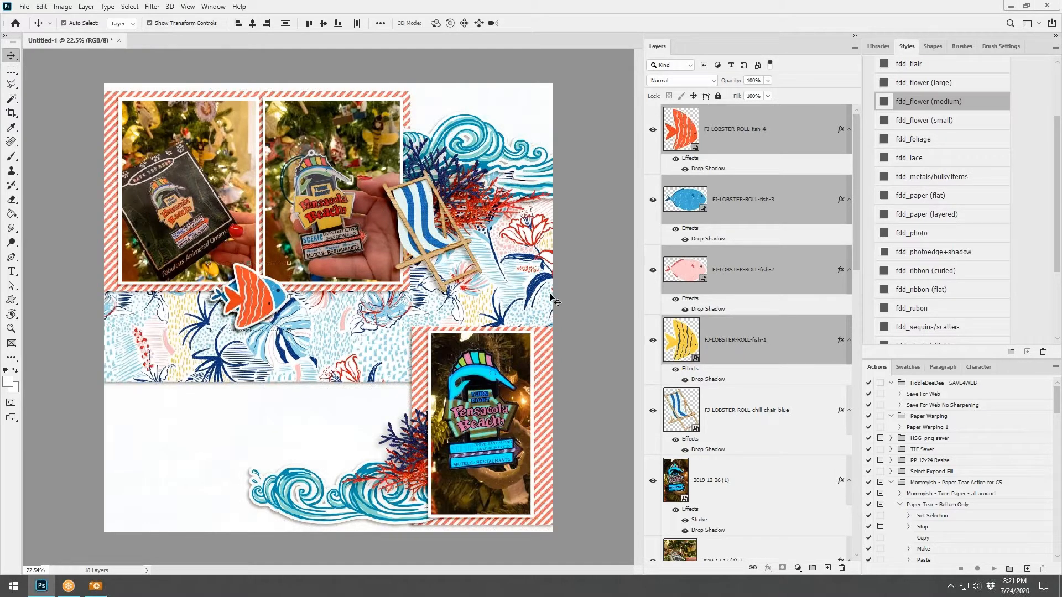
- Place the orange and blue fish on the lower wave and the pink and yellow fish on the upper wave, tilting the orange one
left_click(256, 311)
left_click_drag(269, 307, 354, 463)
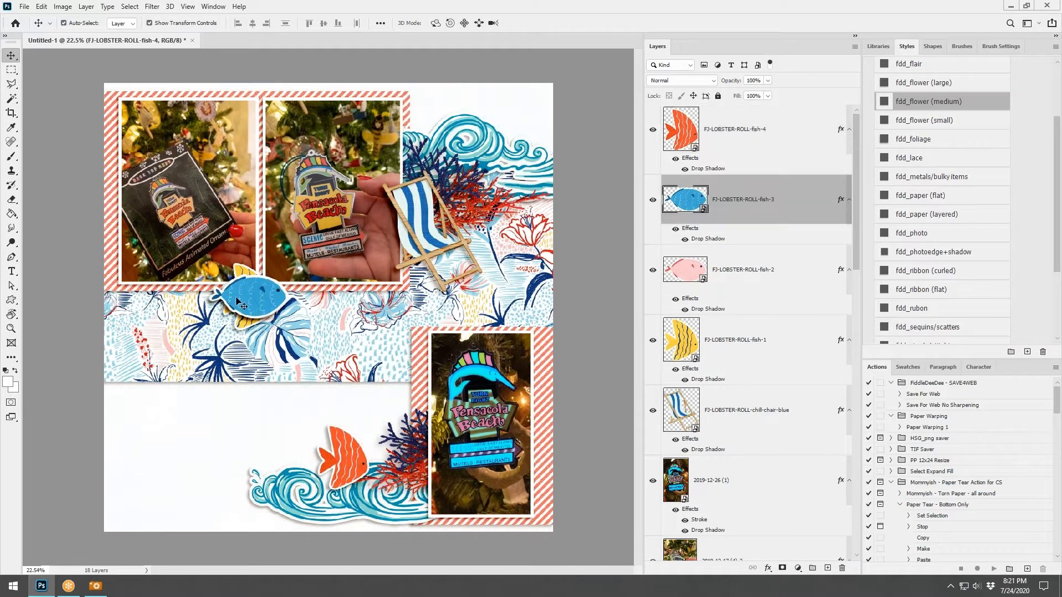
left_click_drag(234, 300, 481, 178)
left_click_drag(271, 304, 515, 172)
left_click_drag(348, 452, 318, 459)
left_click_drag(382, 438, 372, 443)
left_click(536, 25)
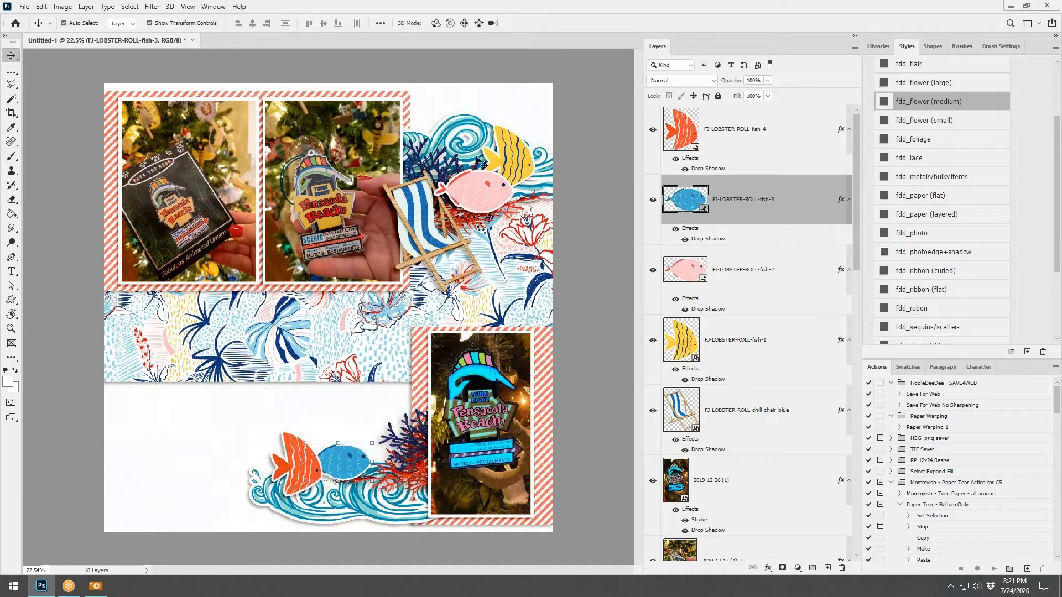
- Scale the pink fish to about 79% and nestle it over the coral between the beach chair and the yellow fish
left_click(487, 181)
key("ctrl+t")
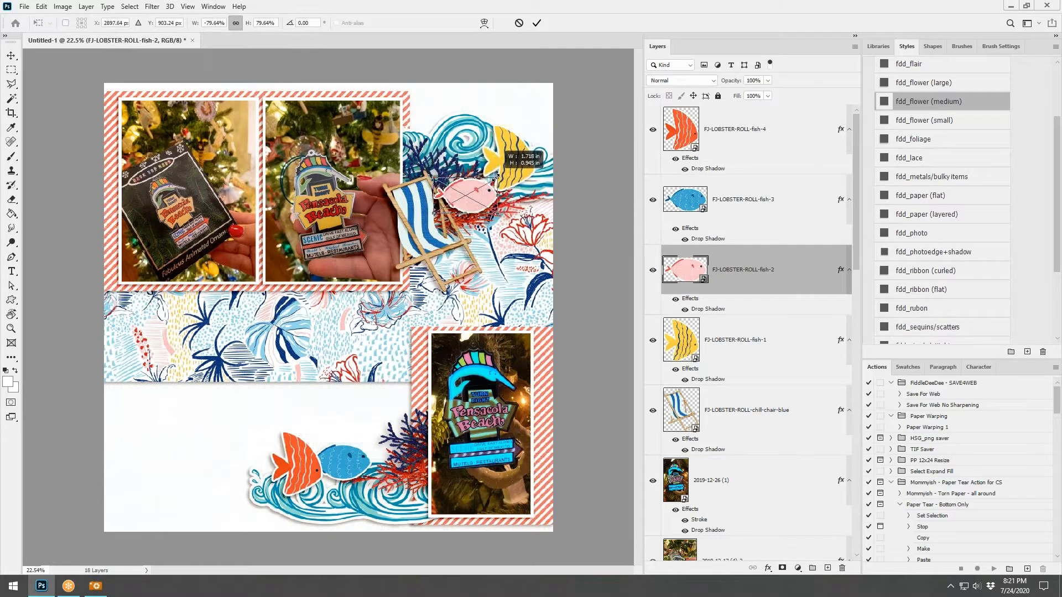
left_click_drag(469, 187, 474, 196)
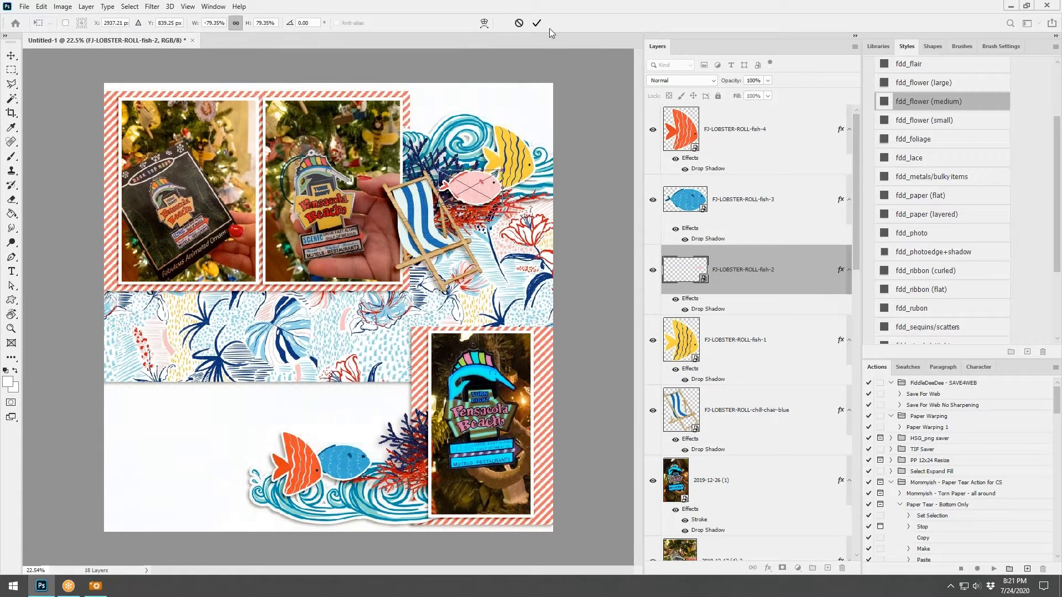
key("Return")
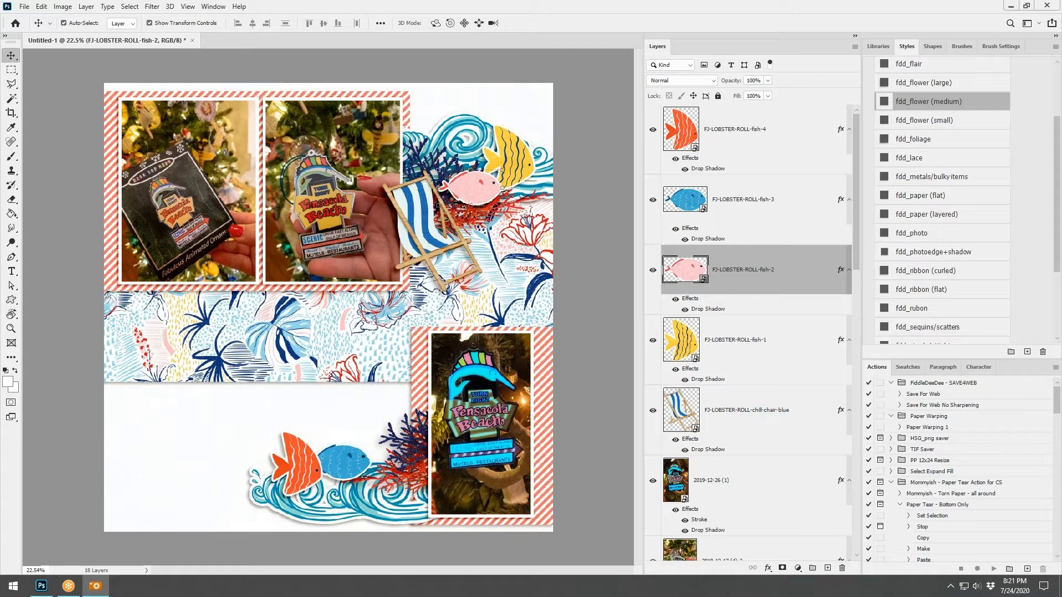
- Add the FJ-LOBSTER-ROLL-starfish-1 and starfish-2 elements and apply the fdd_paper (layered) style to both
left_click_drag(715, 260, 713, 264)
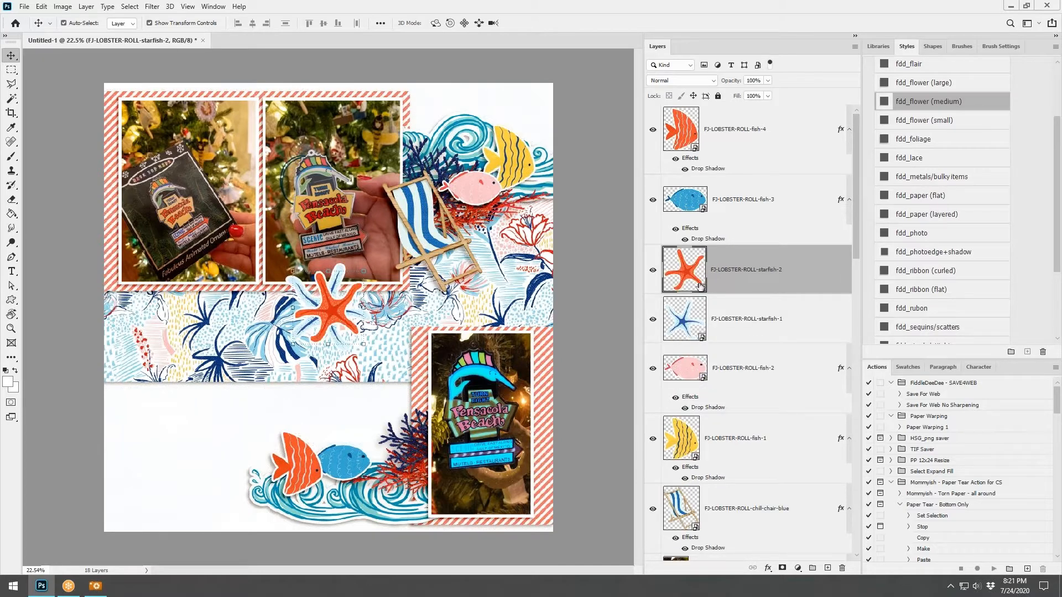
left_click(769, 309, "shift")
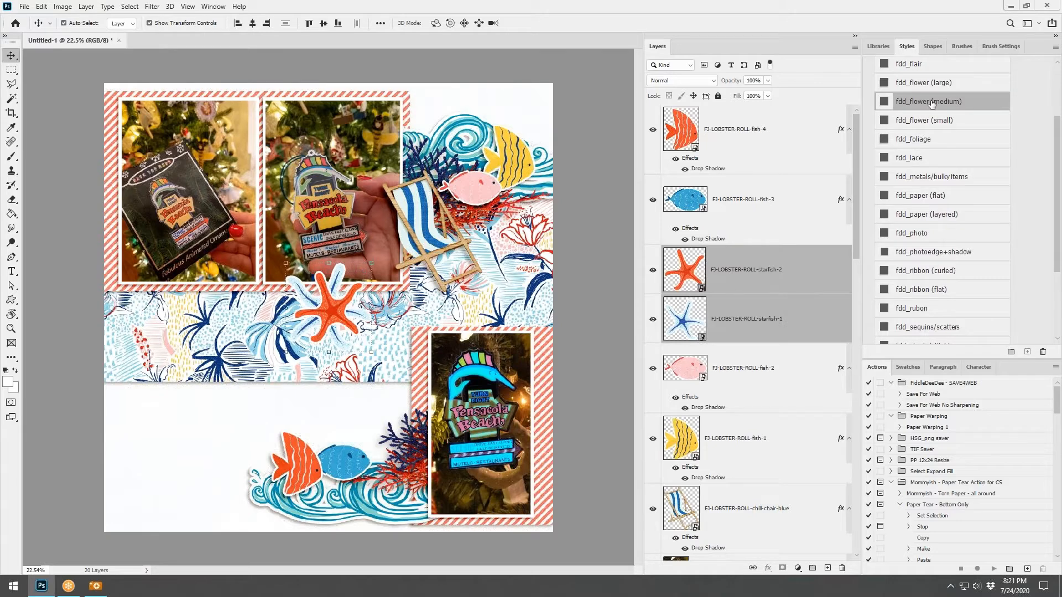
left_click(914, 212)
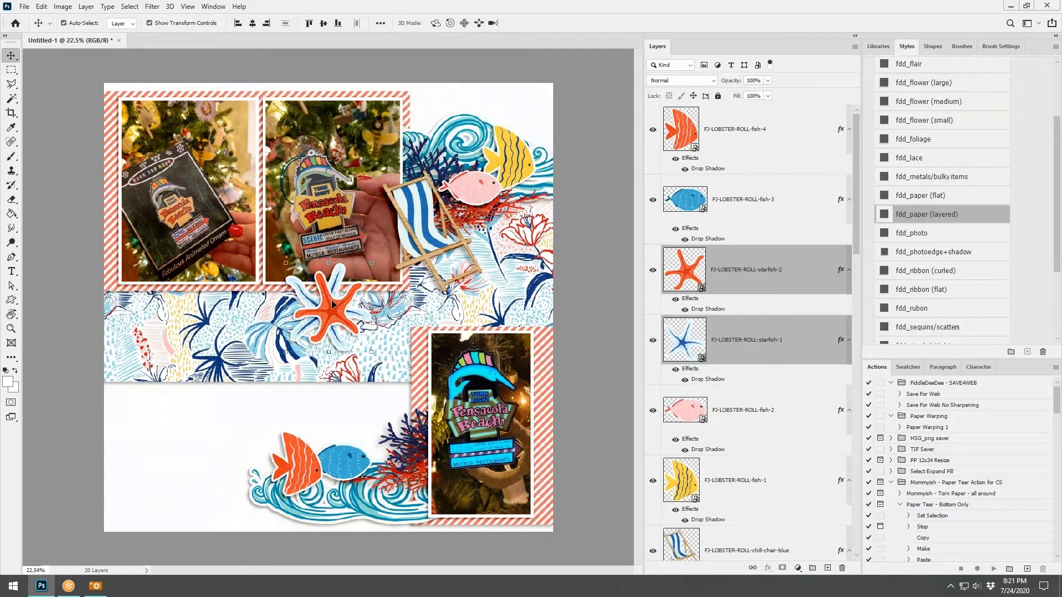
- Shrink the orange starfish and place it on the upper wave beside the yellow fish
key("ctrl+t")
left_click_drag(371, 263, 478, 130)
left_click(551, 24)
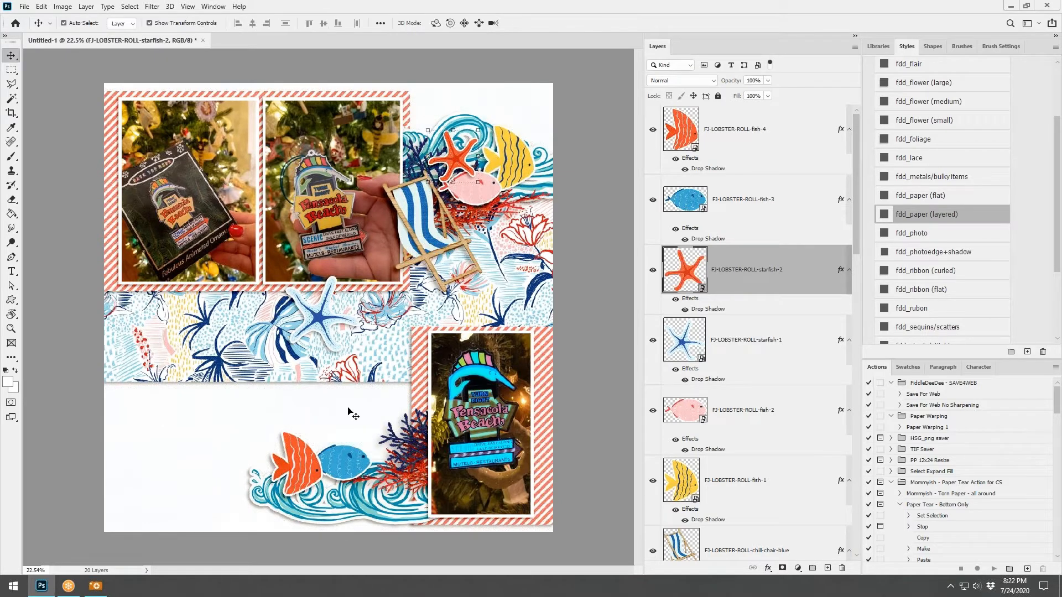
- Scale the blue starfish to about 71%, rotate it about 21.6° counter-clockwise and place it beside the orange fish on the lower wave
left_click_drag(334, 316, 373, 425)
left_click_drag(413, 382, 262, 446)
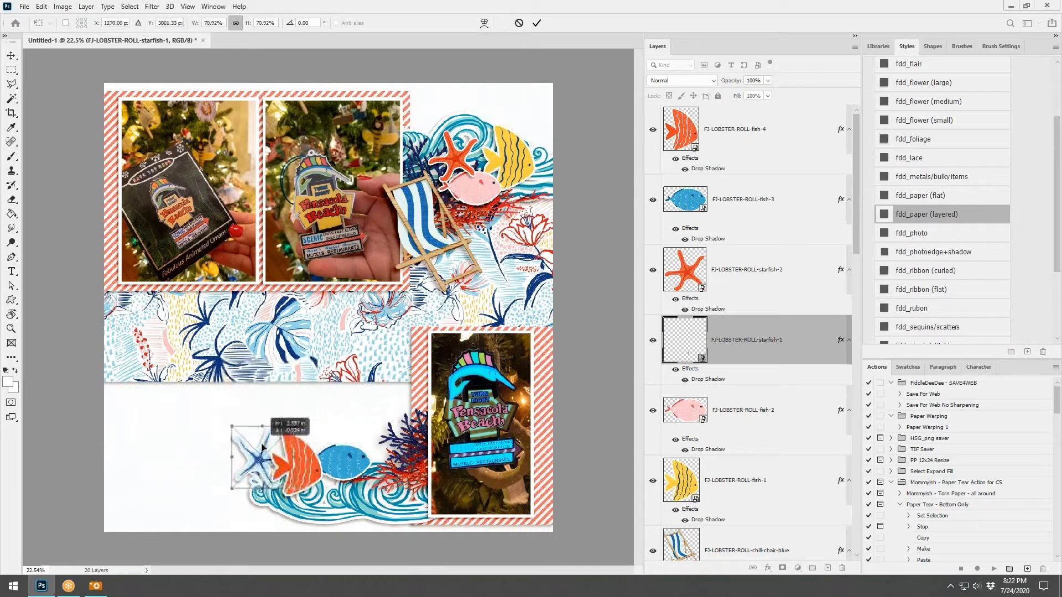
mouse_move(294, 414)
left_mouse_down()
mouse_move(279, 387)
mouse_move(297, 419)
left_mouse_up()
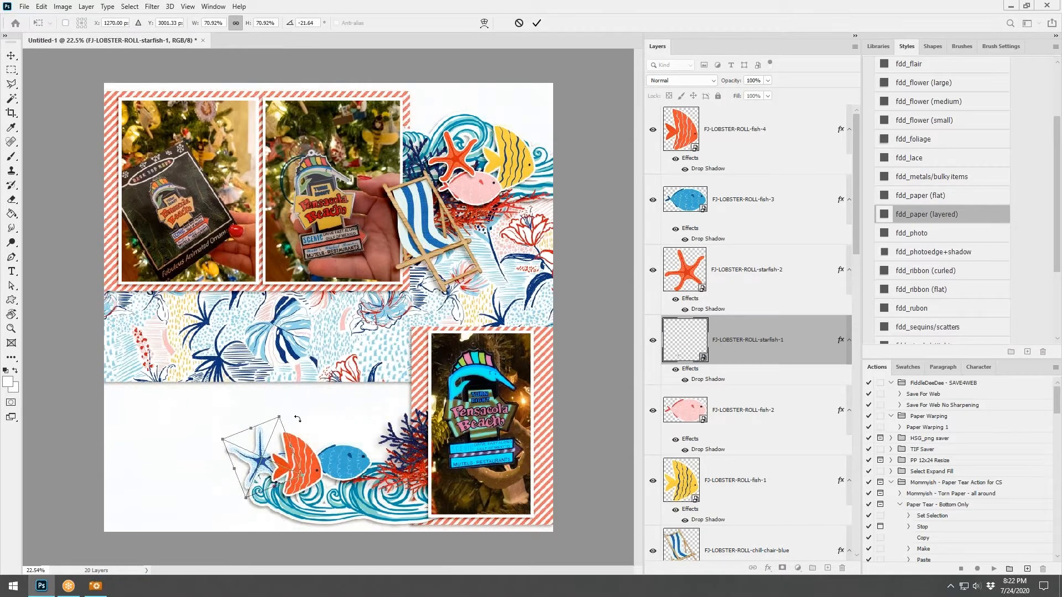
left_click(538, 23)
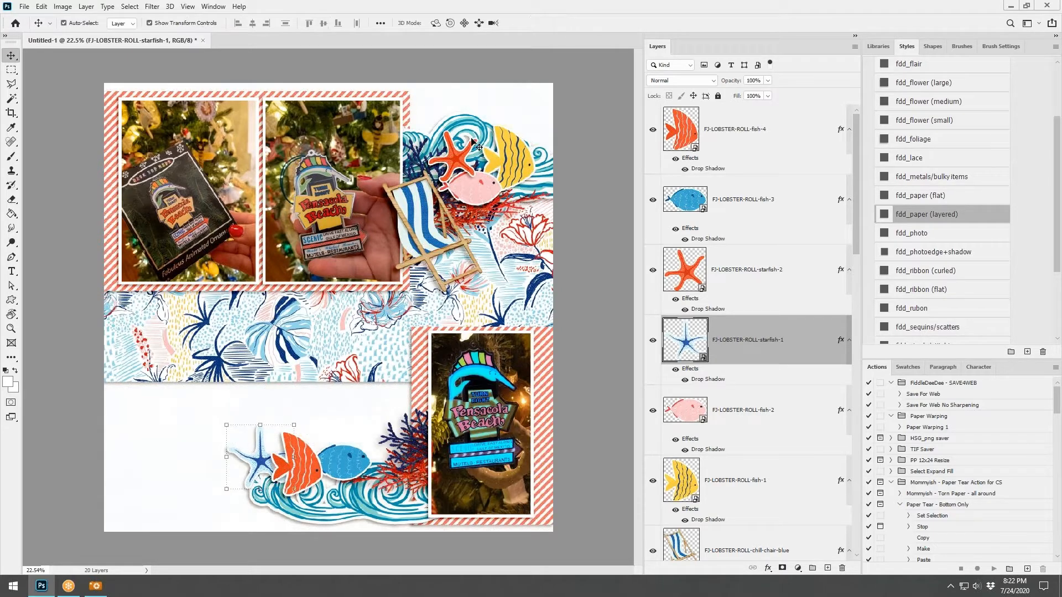
- Order the orange starfish layer between the two FJ-LOBSTER-ROLL-coral-2 layers and settle it behind the pink and yellow fish
left_click(468, 159)
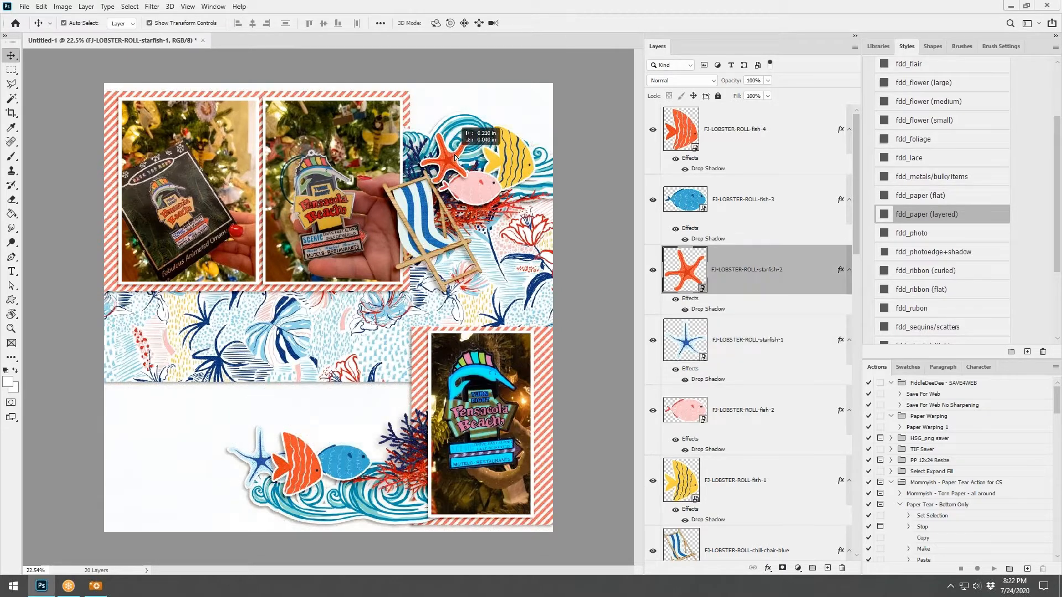
left_click_drag(736, 279, 736, 409)
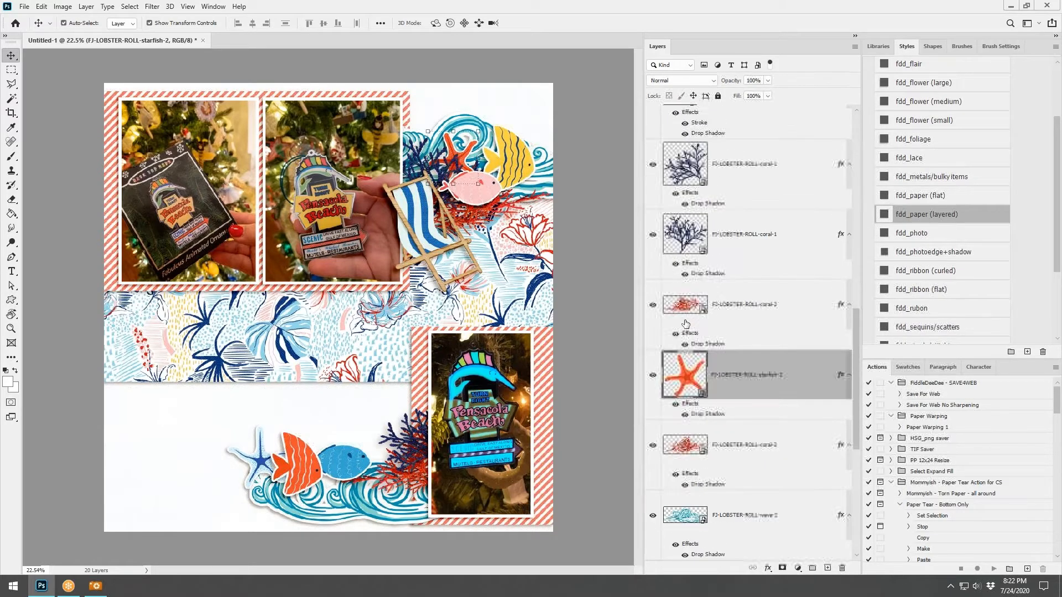
left_click_drag(463, 156, 467, 147)
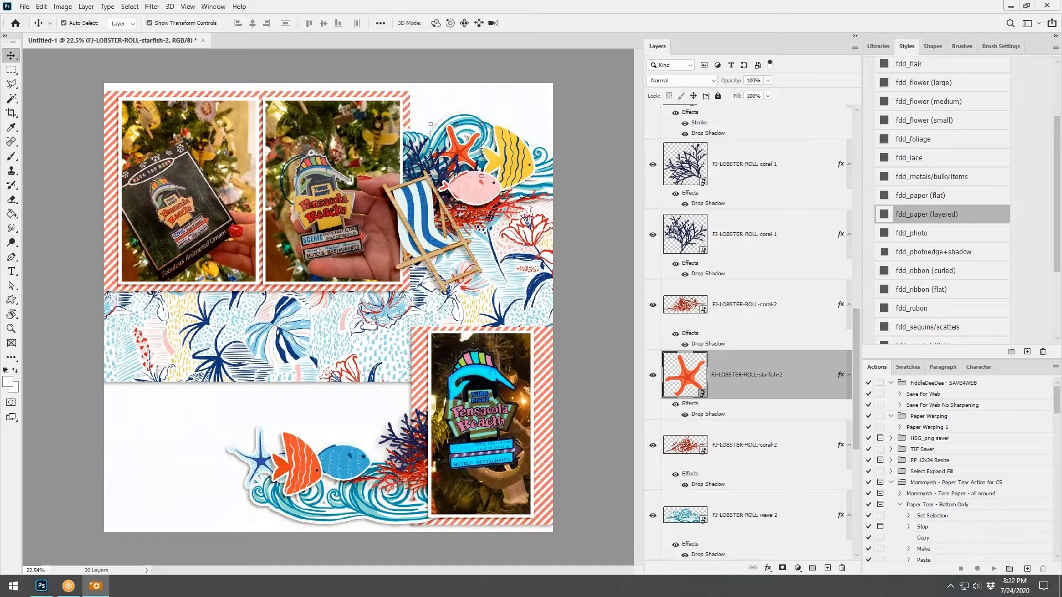
- Add the FJ-LOBSTER-ROLL-ship-wheel element behind the blue fish in the lower cluster and apply the fdd_flower (medium) style
left_click_drag(1061, 210, 422, 354)
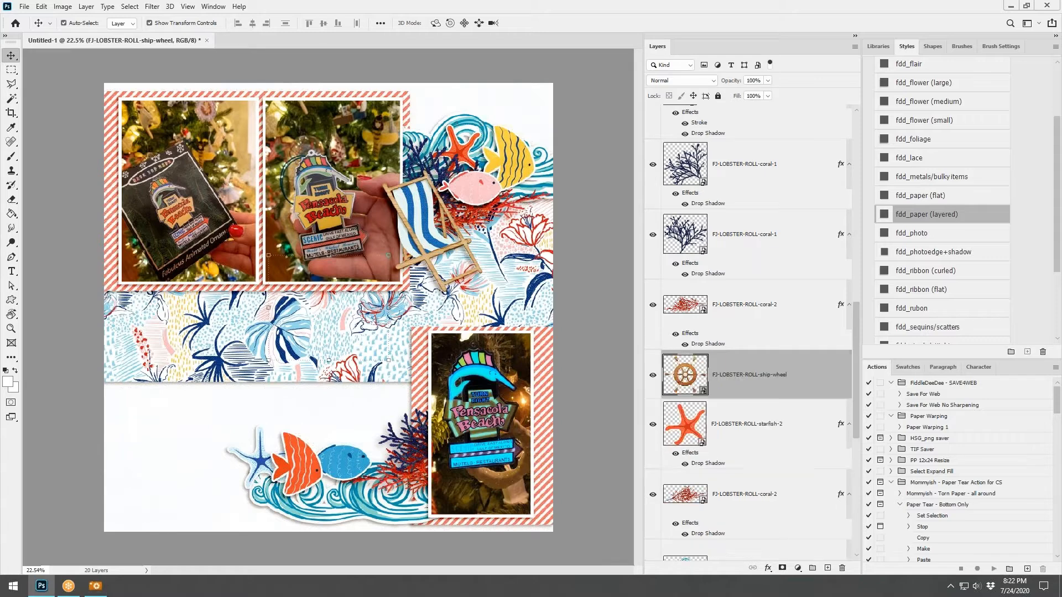
left_click_drag(354, 306, 385, 437)
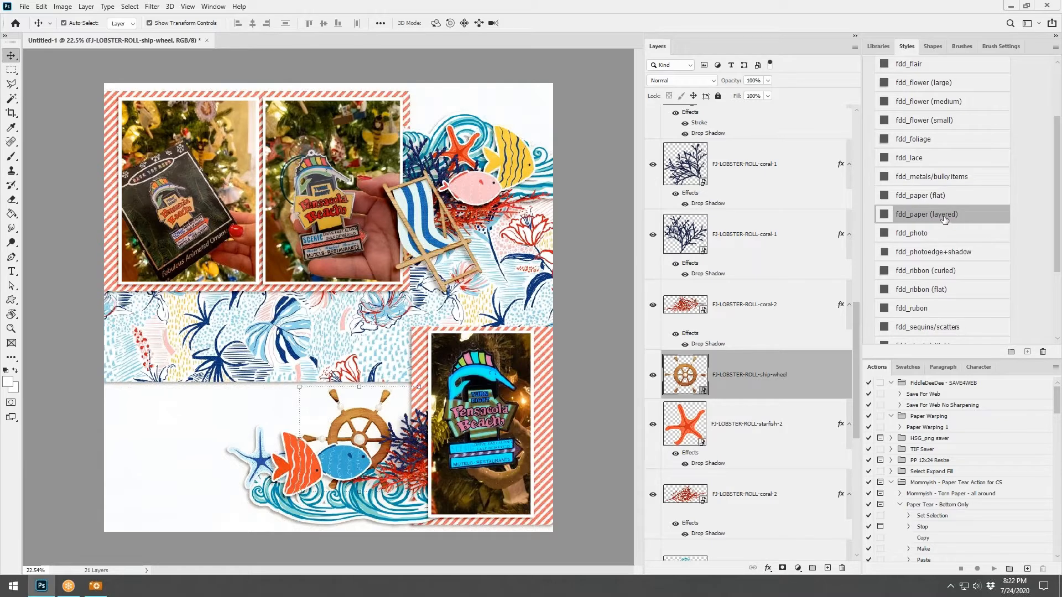
left_click(921, 105)
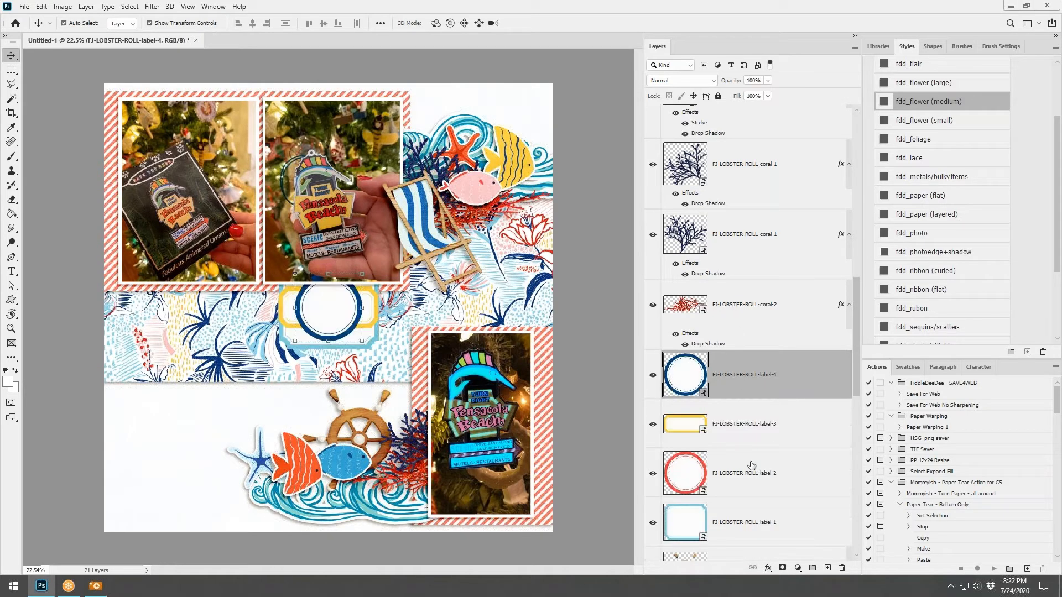
- Add the FJ-LOBSTER-ROLL-label-1 to label-4 elements with the fdd_paper (flat) style, and tuck the navy circle label behind the upper coral beside the chair
left_click(753, 512, "shift")
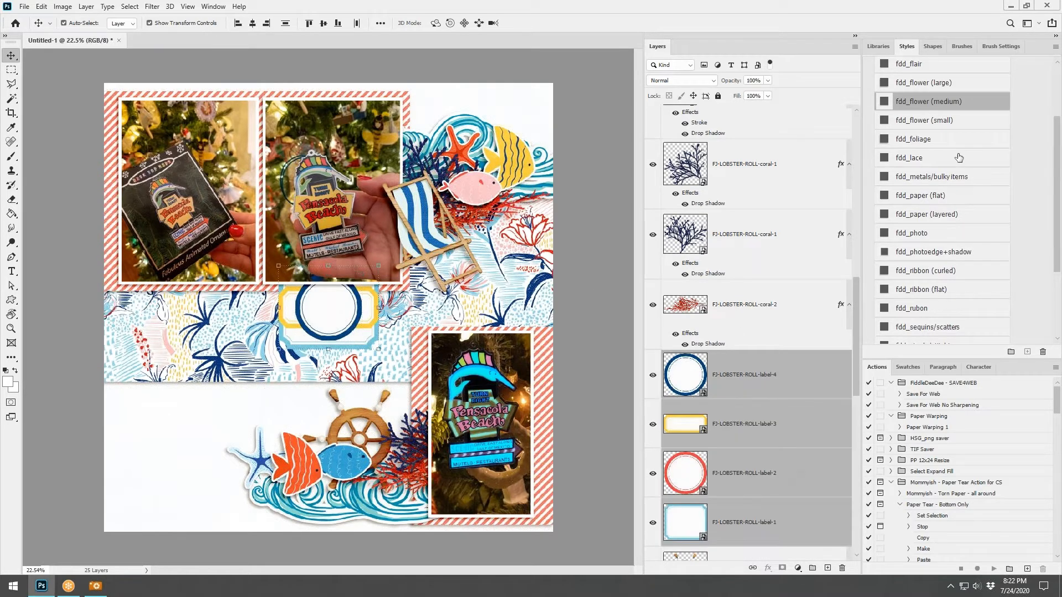
left_click(917, 195)
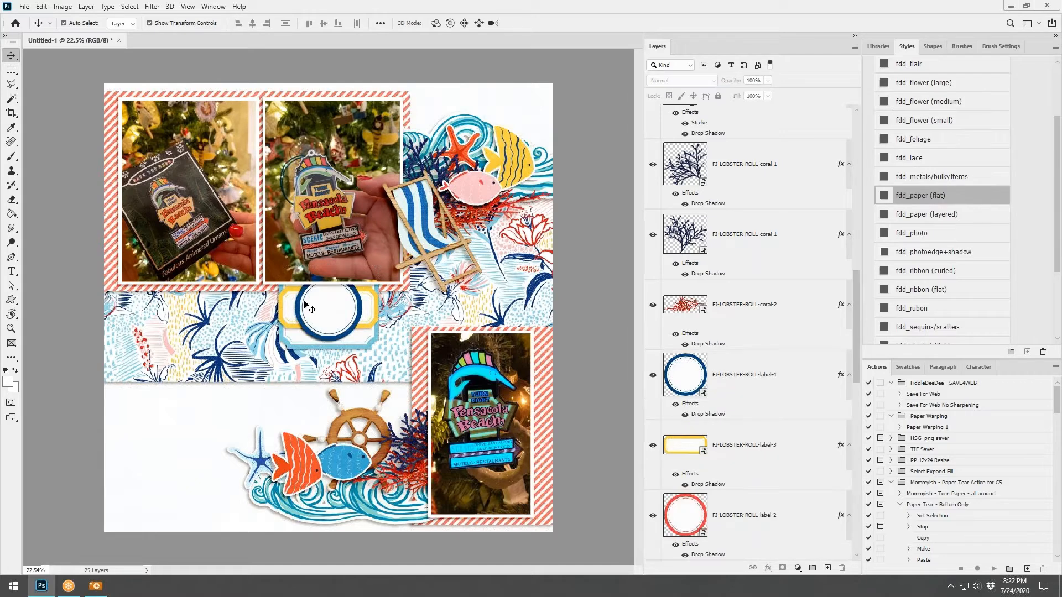
left_click_drag(363, 290, 474, 219)
left_click_drag(741, 366, 738, 293)
left_click_drag(490, 232, 508, 248)
- Move the yellow label behind the ship wheel and orange fish, ordering its layer just below the navy circle label
left_click_drag(356, 311, 448, 290)
left_click_drag(420, 358, 303, 435)
left_click_drag(751, 129, 760, 351)
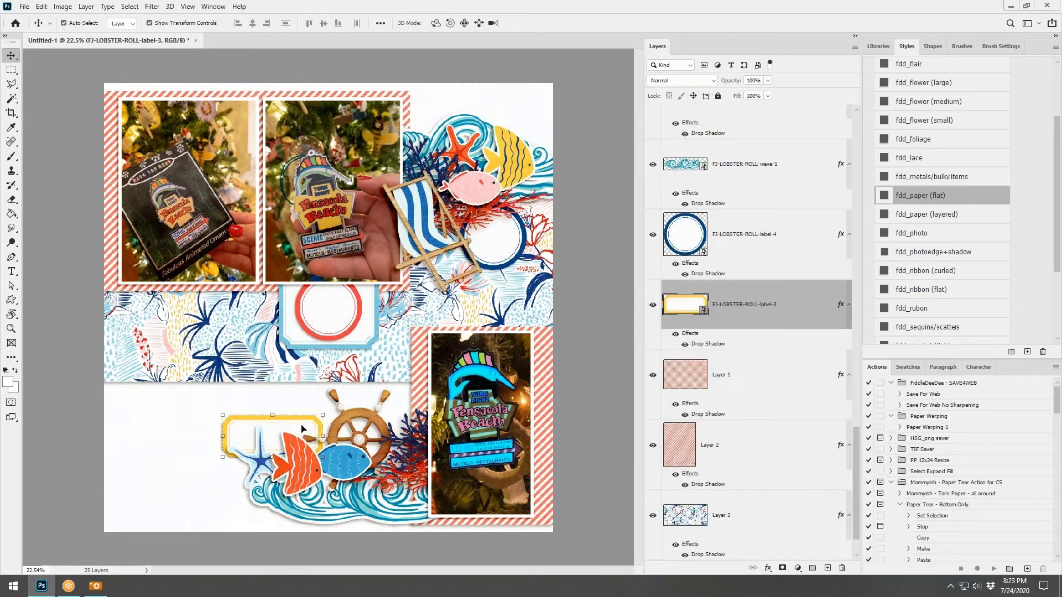
left_click_drag(301, 426, 289, 424)
- Tuck the light blue label behind the blue starfish, ordering its layer just above the yellow label, and nudge the yellow label into place
left_click_drag(334, 300, 402, 328)
left_click_drag(313, 332, 198, 485)
left_click_drag(766, 219, 751, 425)
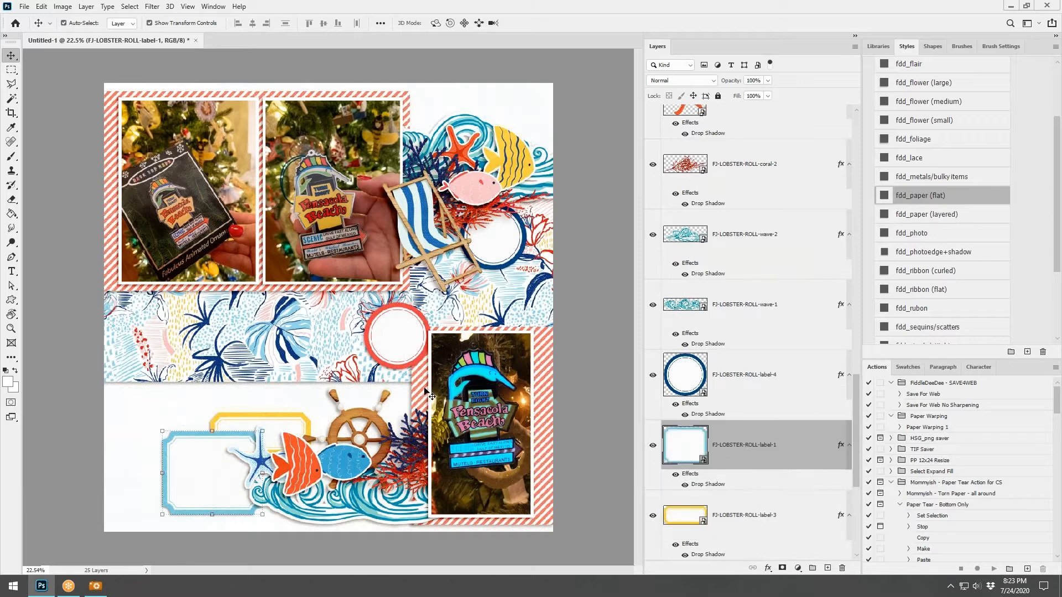
left_click(292, 415)
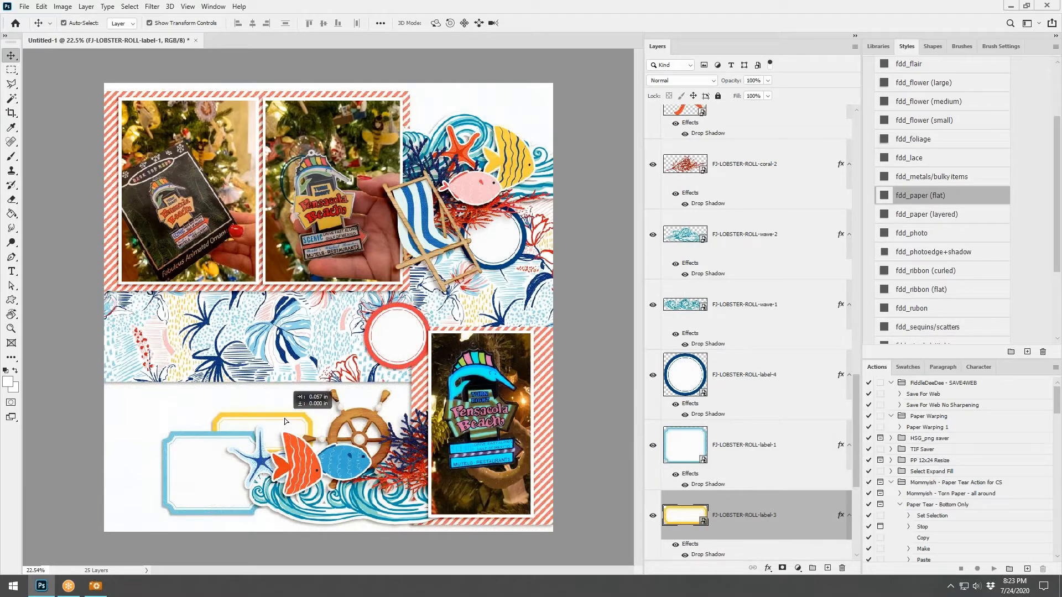
- Tuck the red circle label beneath the light blue label's outer edge, and move the navy circle label behind the yellow fish
left_click_drag(385, 340, 148, 471)
left_click_drag(741, 131, 741, 523)
left_click_drag(504, 232, 528, 137)
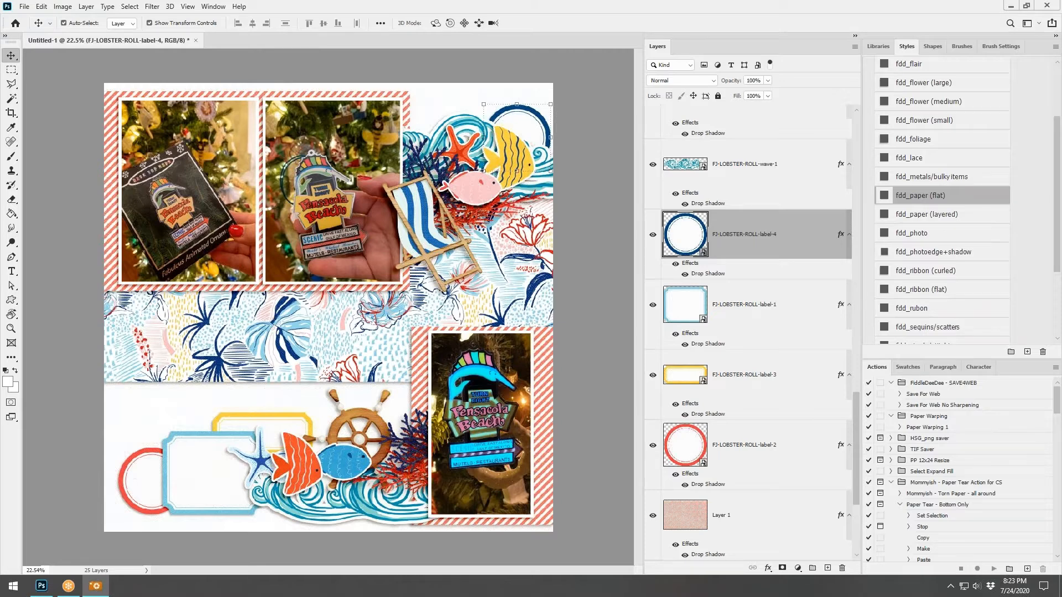
- Add the FJ-LOBSTER-ROLL-flower-1, flower-2 and flower-3 elements at the front with the fdd_flower (large) style, scaled to about 66%
left_click_drag(759, 276, 618, 300)
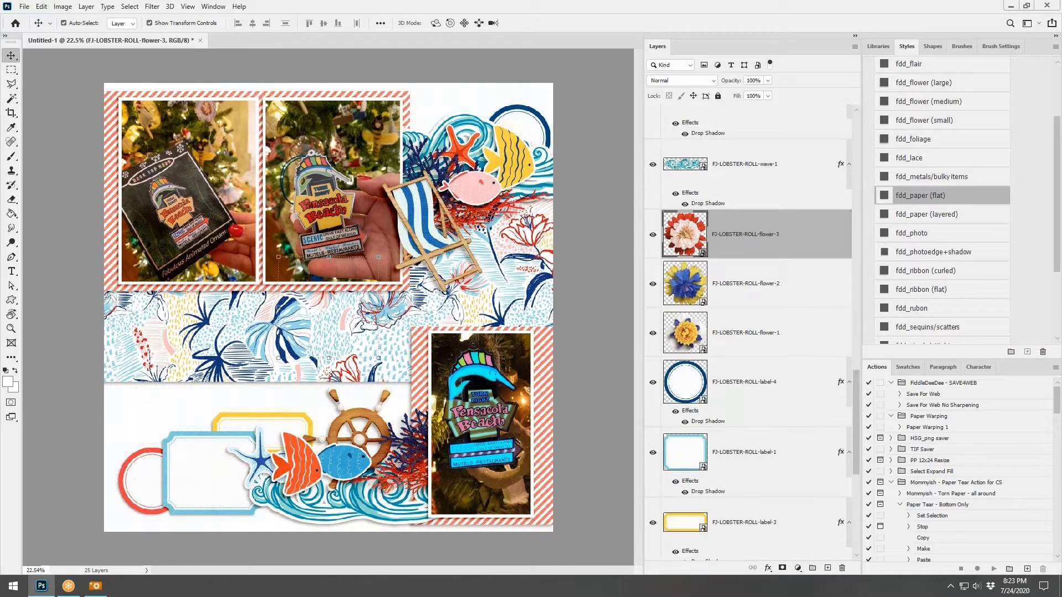
left_click(769, 330, "shift")
key("ctrl+shift+bracketright")
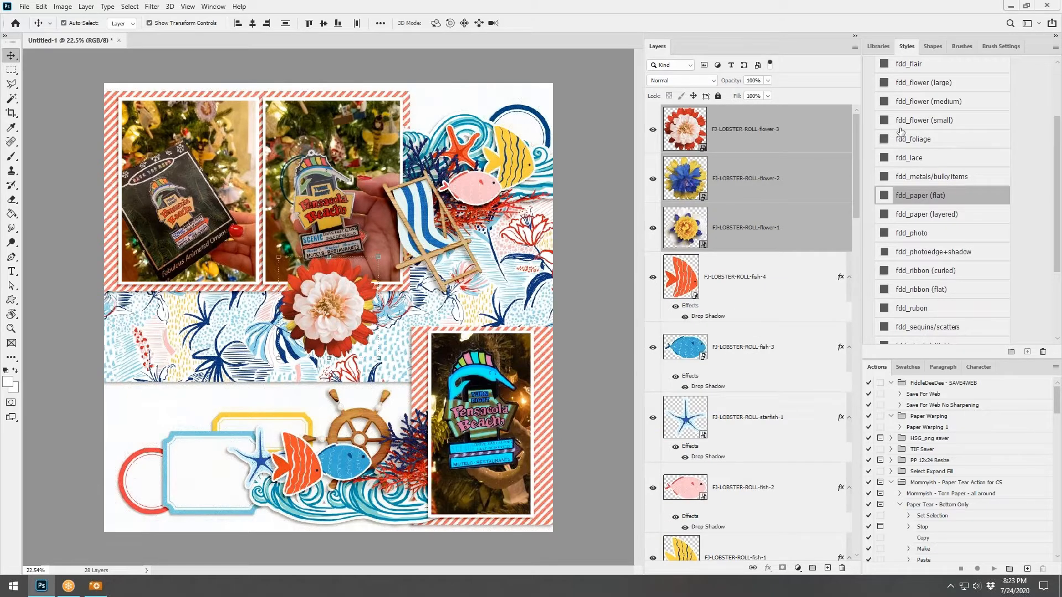
left_click(928, 84)
left_click_drag(380, 259, 343, 288)
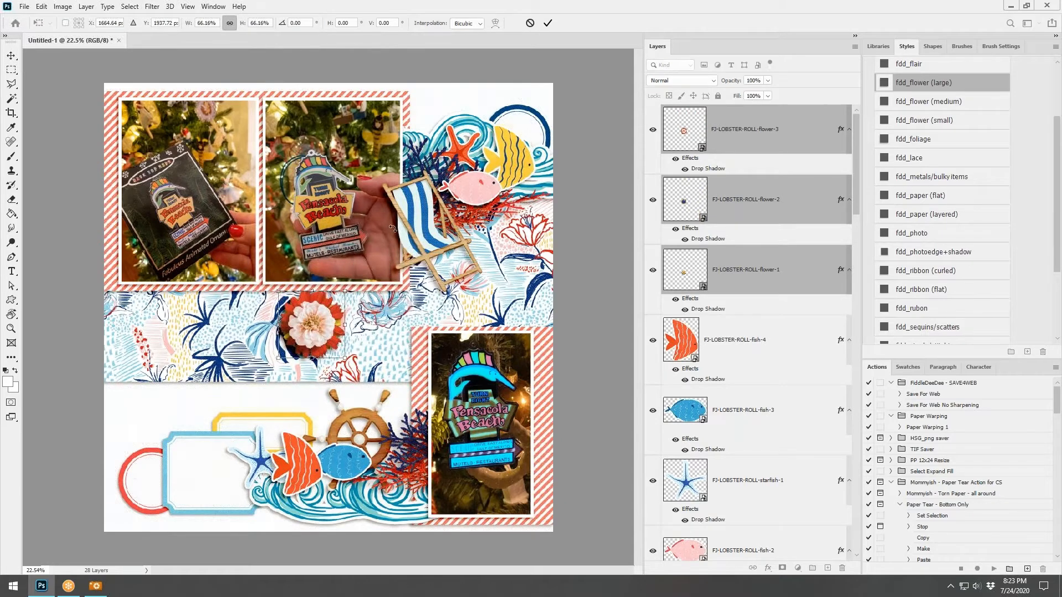
left_click(546, 23)
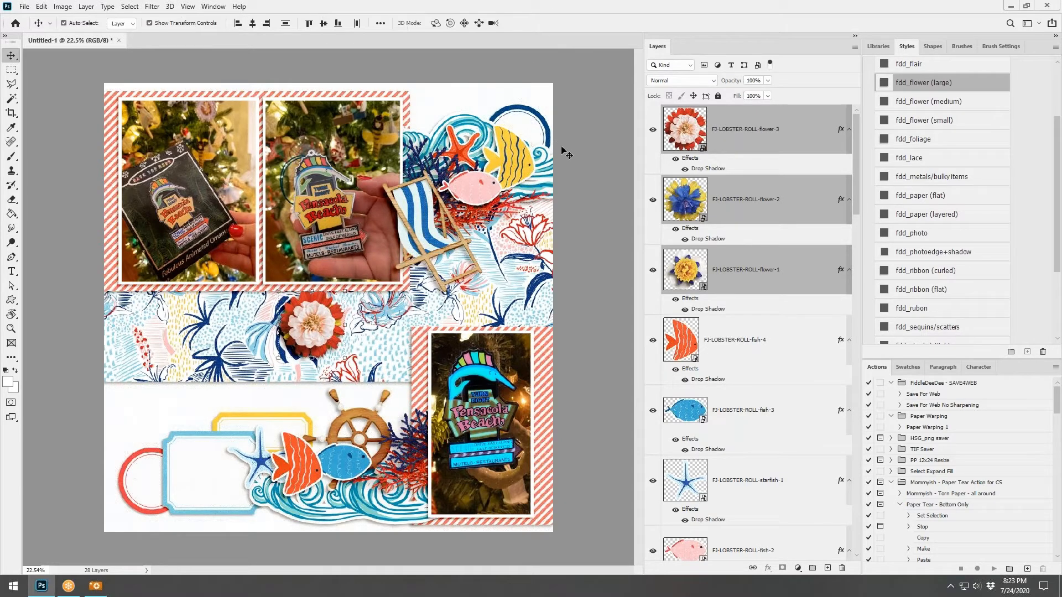
- Place the red flower beside the beach chair, the blue flower at the lower photo frame's corner, and the small yellow flower below the red one
left_click(338, 329)
left_click_drag(337, 330, 518, 246)
left_click(311, 318)
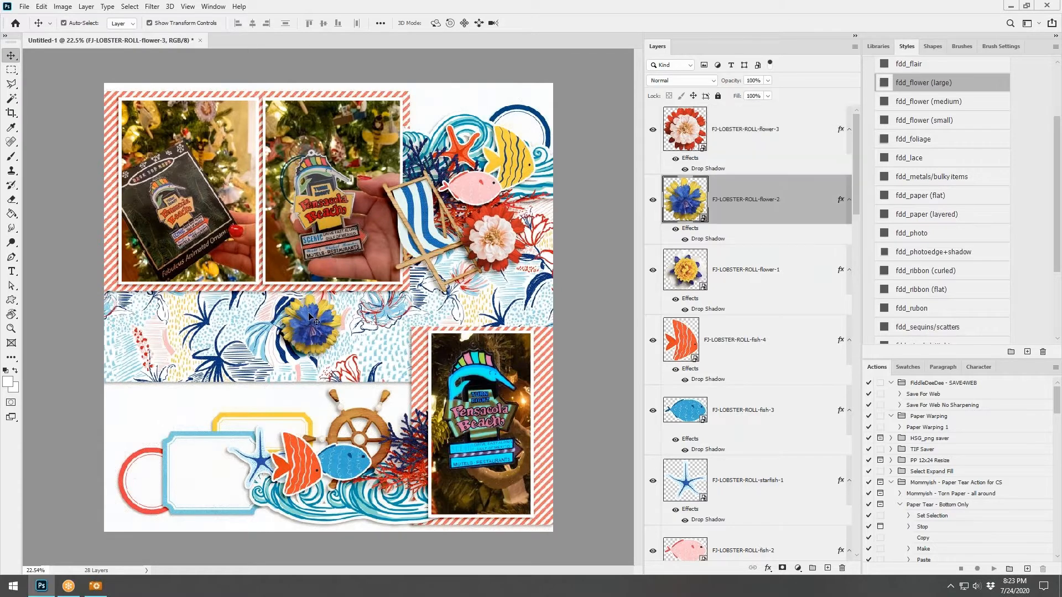
left_click_drag(310, 316, 404, 485)
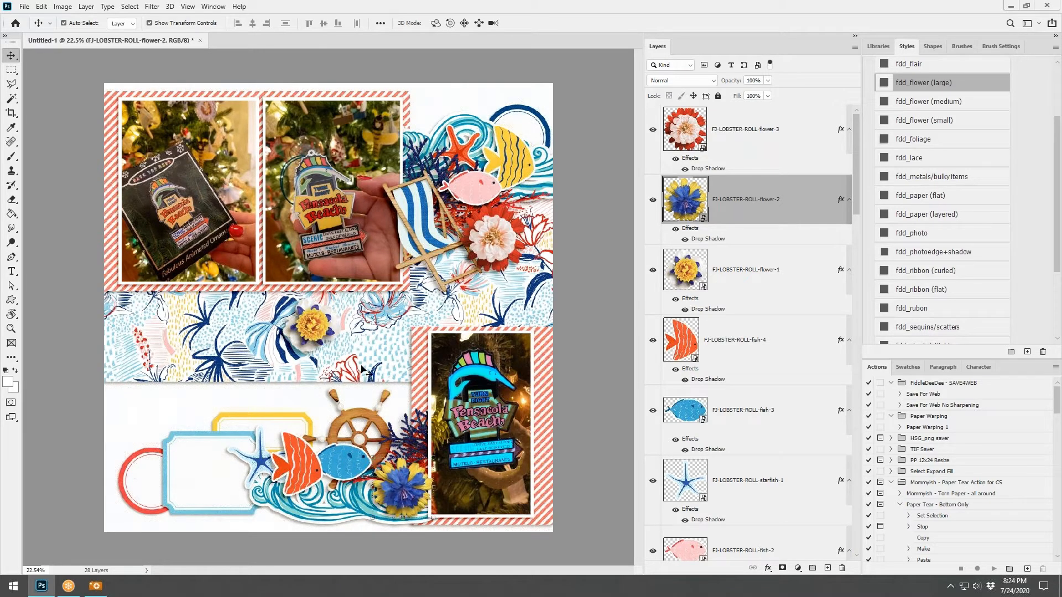
left_click_drag(317, 320, 464, 268)
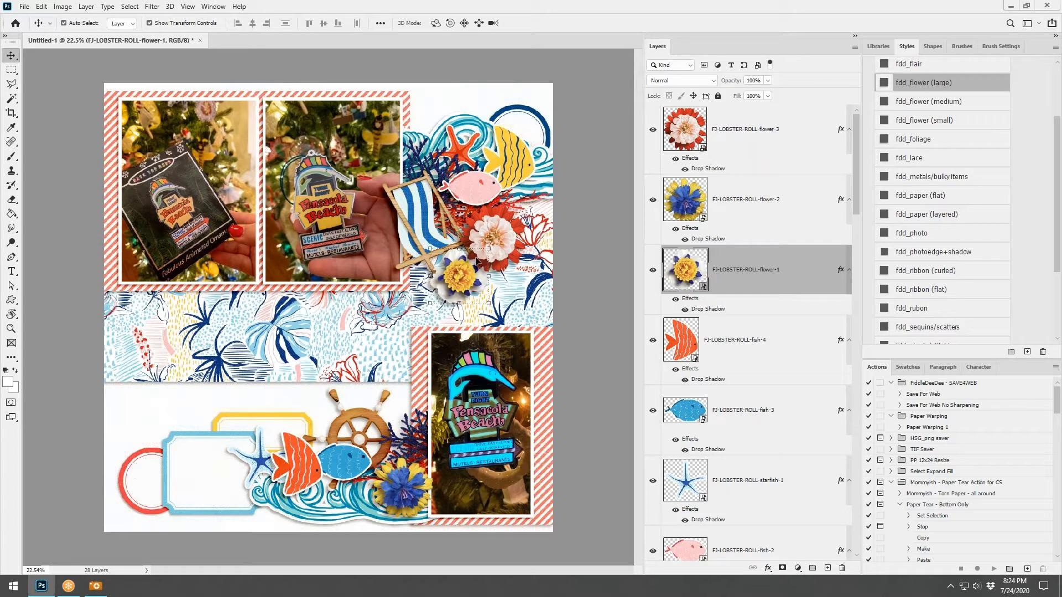
left_click_drag(485, 250, 489, 229)
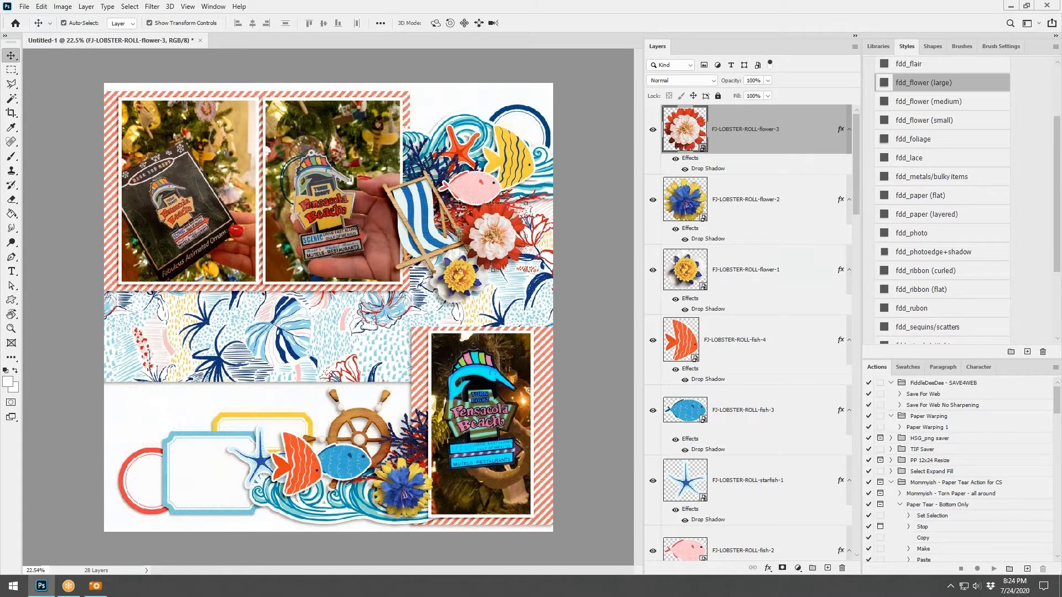
- Shrink the FJ-LOBSTER-ROLL-flower-1 flower, set it at the red flower's lower outer edge, and move its layer above the other flowers
left_click(448, 285)
left_click_drag(488, 250, 539, 265)
left_click(536, 23)
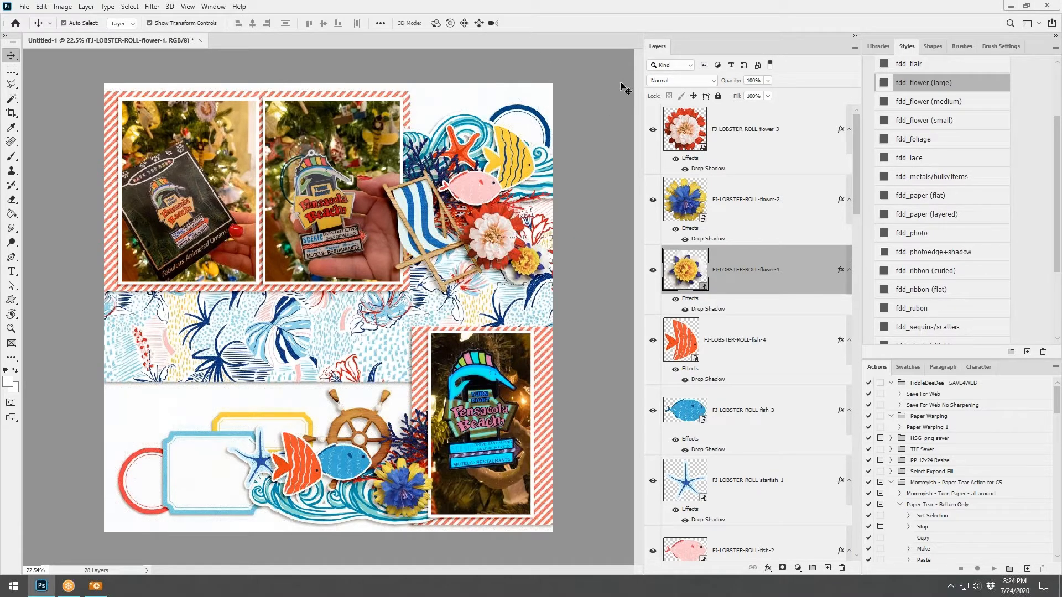
left_click_drag(764, 246, 735, 251)
left_click_drag(730, 126, 730, 128)
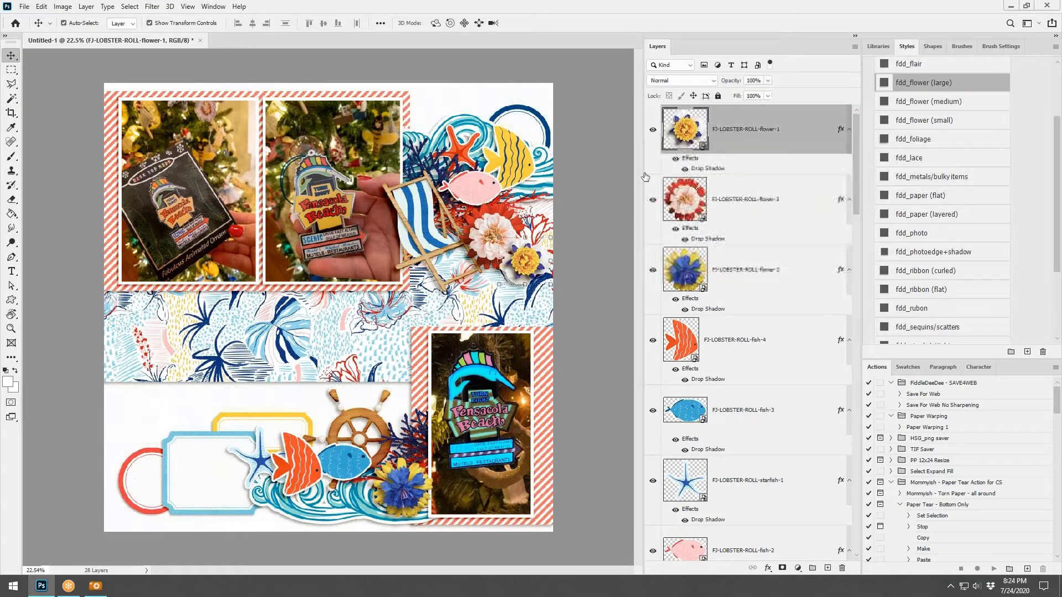
left_click_drag(528, 261, 522, 259)
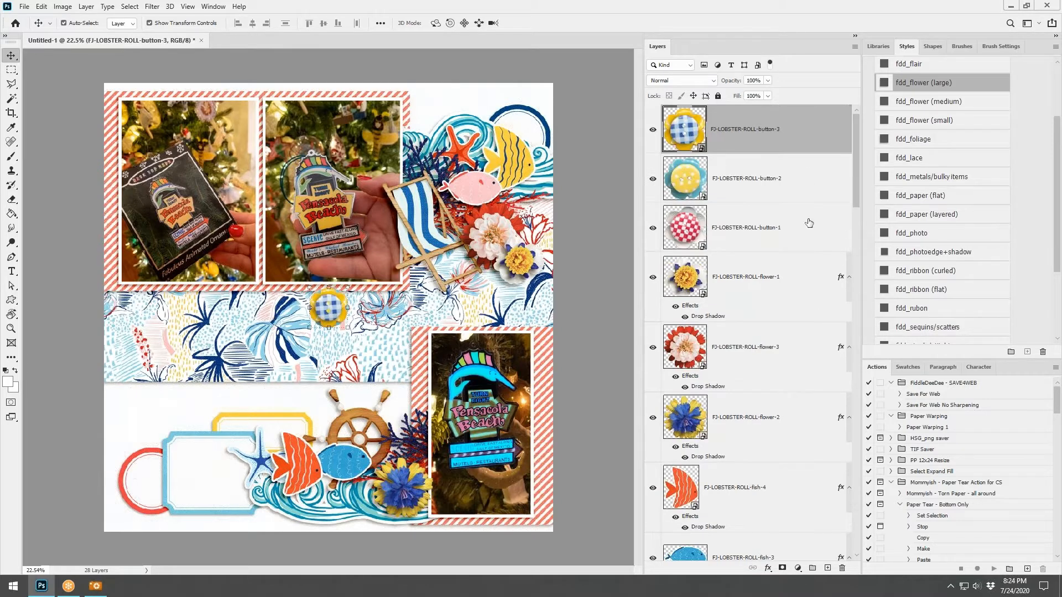
- Apply the fdd_buttons style to FJ-LOBSTER-ROLL-button-1, button-2 and button-3, and scale them down together near the light blue label's lower corner
left_click(809, 223, "shift")
scroll(932, 113, "up", 4)
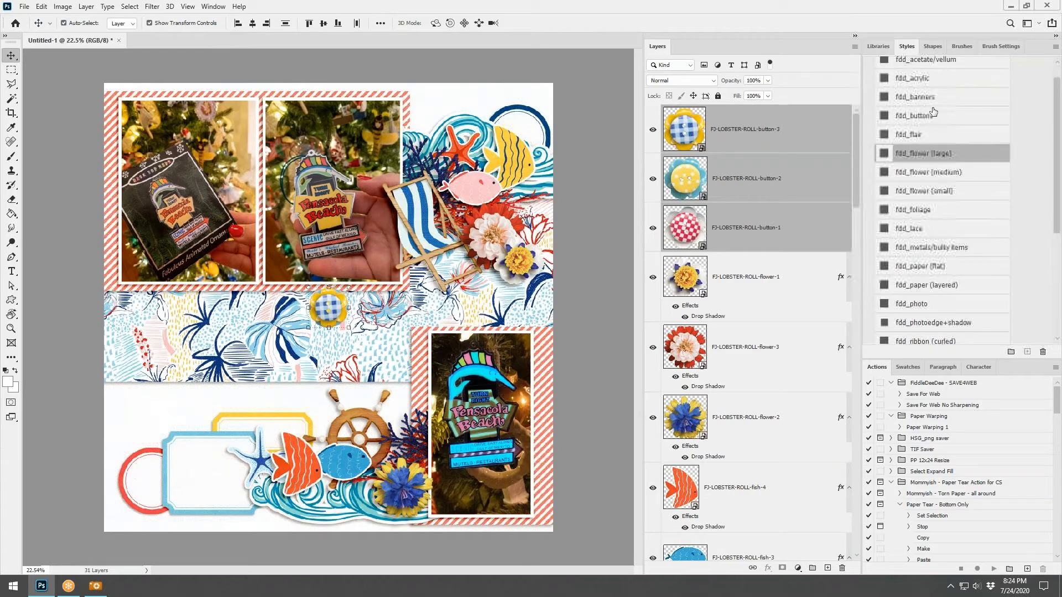
left_click(933, 115)
left_click_drag(348, 288, 233, 503)
left_click(547, 23)
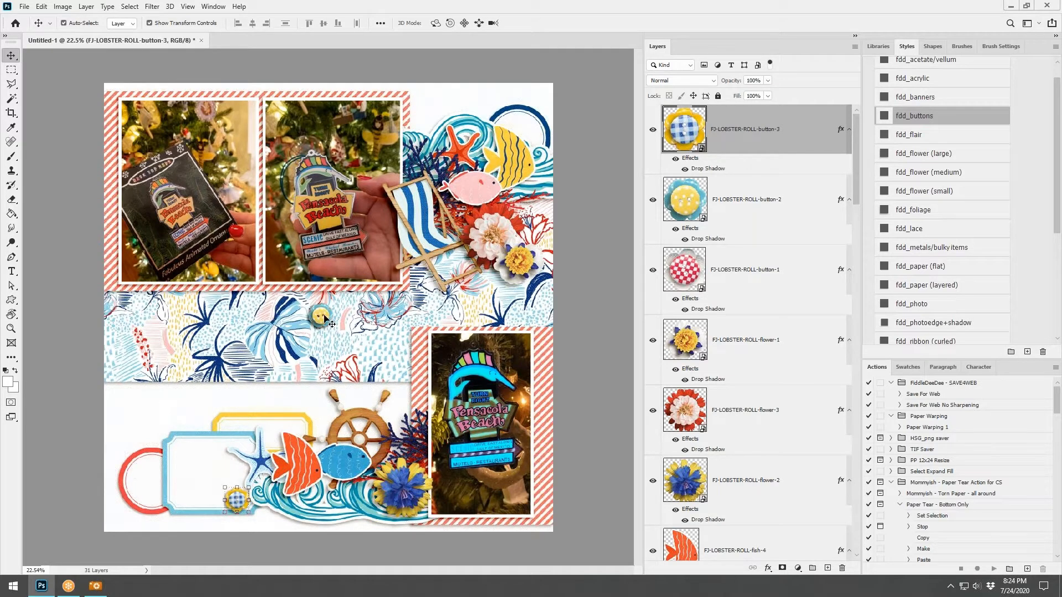
- Distribute the buttons: yellow below the yellow fish, blue gingham under the upper flowers, and red gingham at the lower waves' outer end
left_click_drag(329, 322, 491, 282)
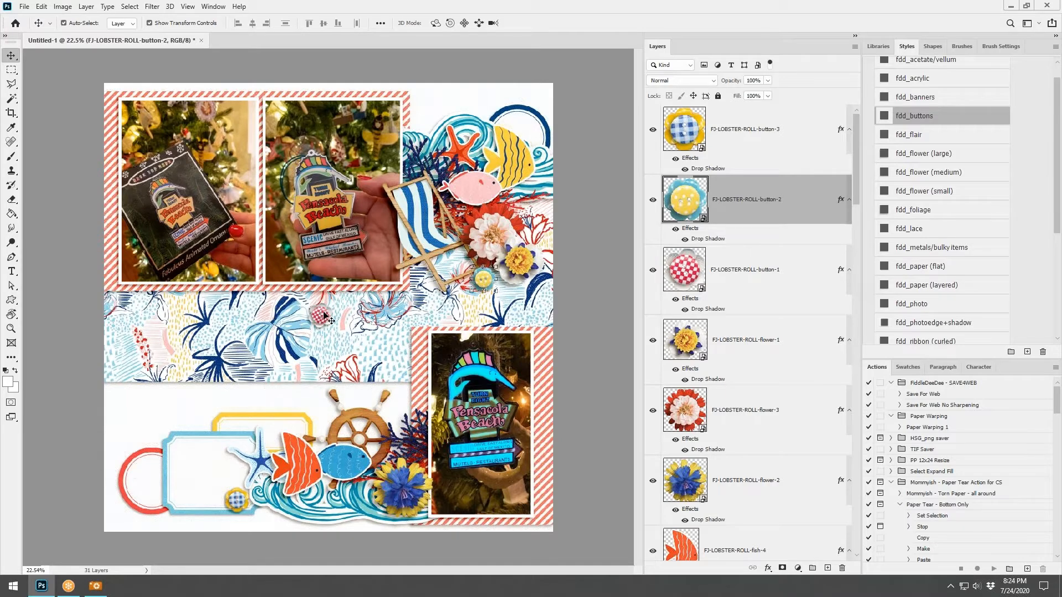
left_click_drag(326, 318, 405, 318)
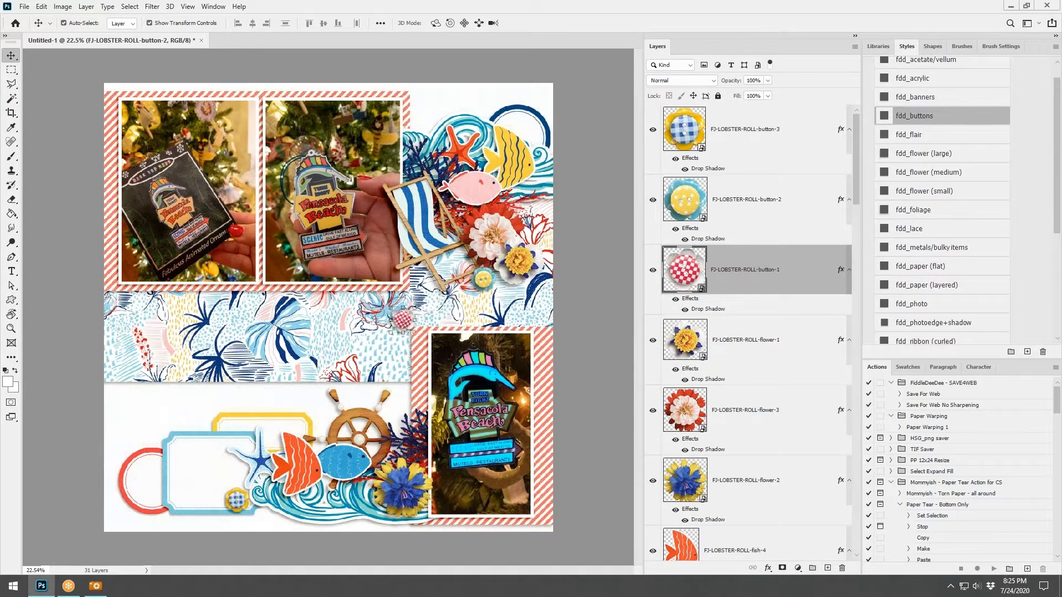
left_click_drag(486, 277, 529, 198)
left_click_drag(401, 320, 489, 288)
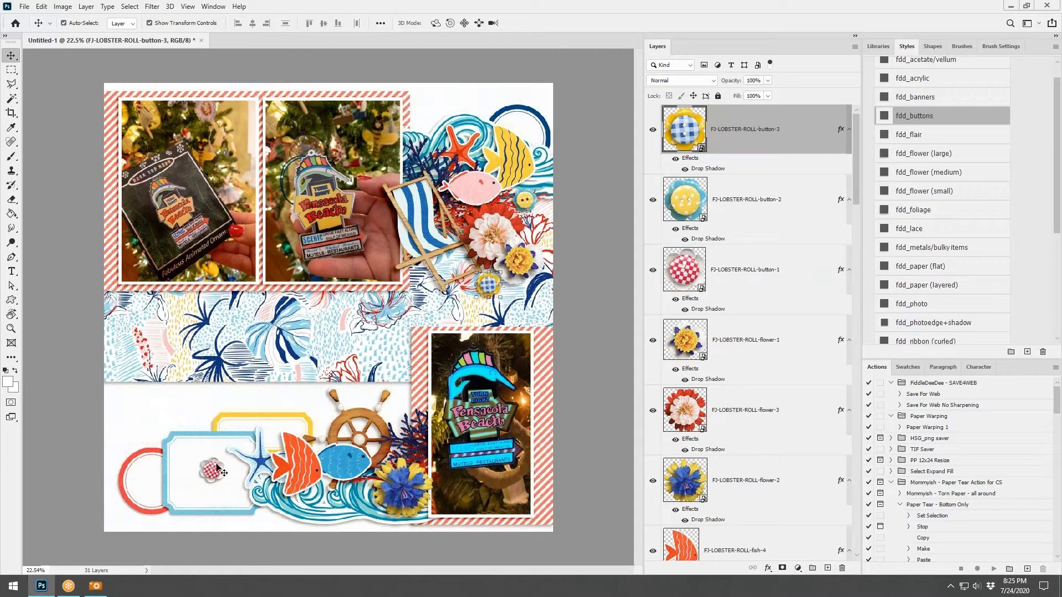
left_click_drag(212, 470, 260, 505)
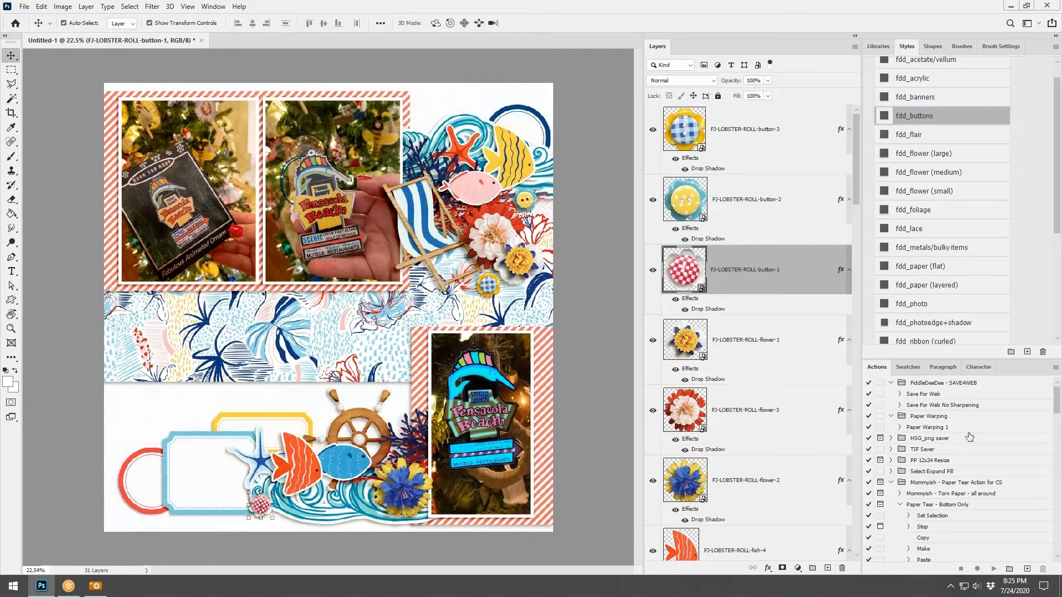
- Add the FJ-LOBSTER-ROLL-bunting with the fdd_banners style, rotated about 14.92° to hang level below the upper photo frame
left_click_drag(1061, 437, 447, 272)
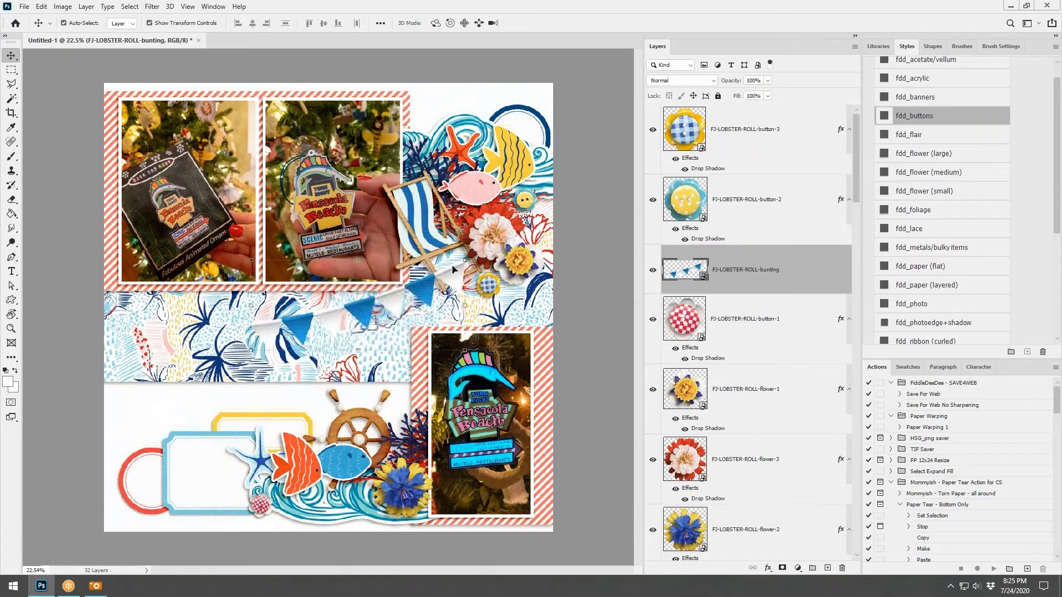
left_click(934, 105)
left_click_drag(451, 274, 544, 266)
key("ctrl+t")
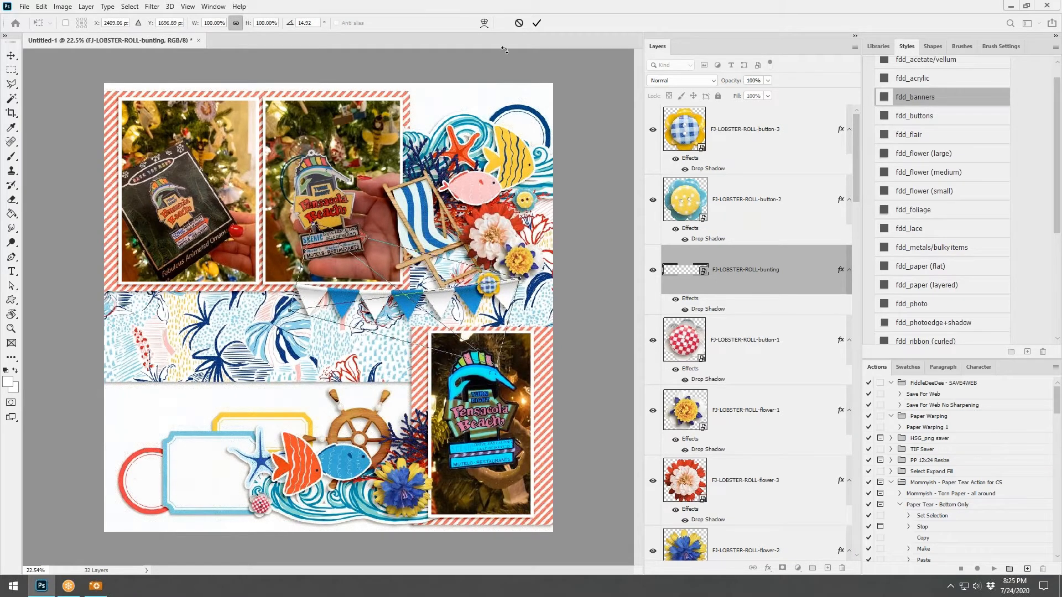
left_click(537, 23)
- Order the bunting layer just below wave-1, tuck it under the upper frame's lower edge, and nudge the blue gingham button up
left_click_drag(748, 274, 708, 429)
left_click_drag(441, 304, 441, 305)
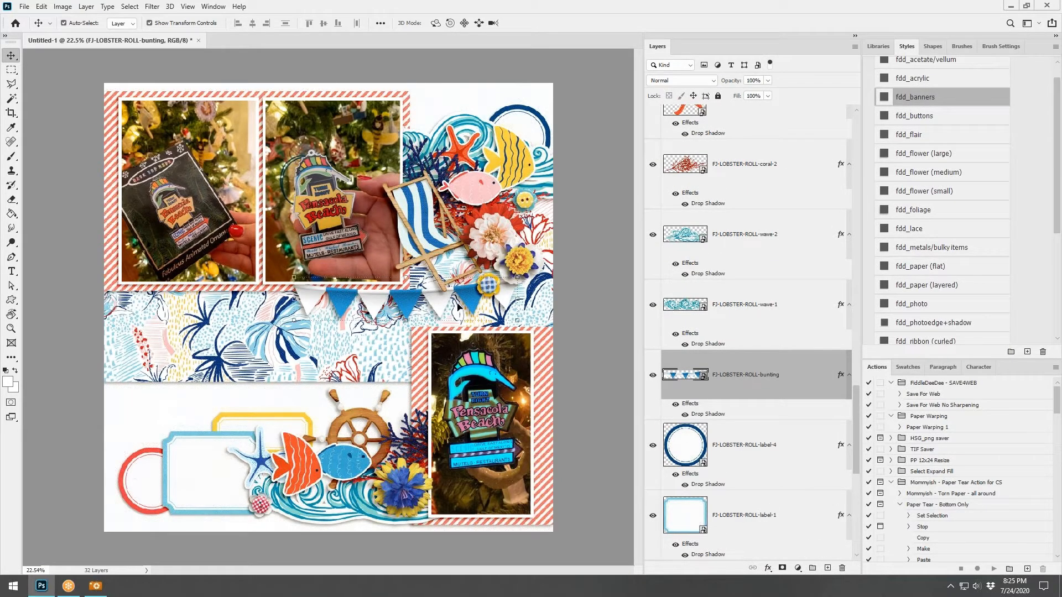
left_click_drag(409, 301, 410, 306)
left_click(585, 292)
left_click_drag(489, 287, 491, 277)
left_click(369, 307)
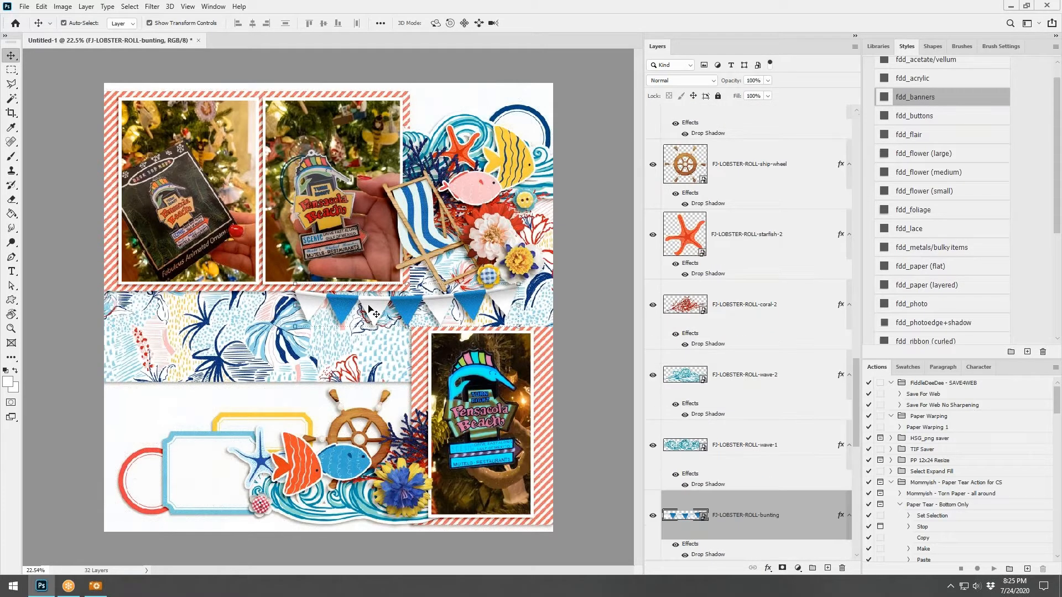
left_click_drag(373, 307, 370, 307)
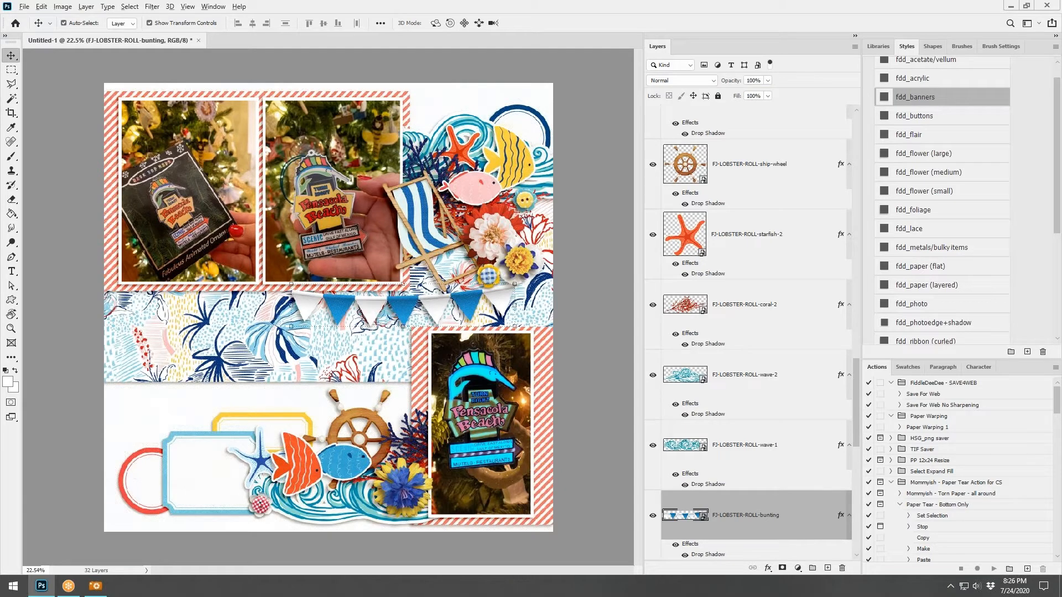
left_click_drag(372, 307, 372, 303)
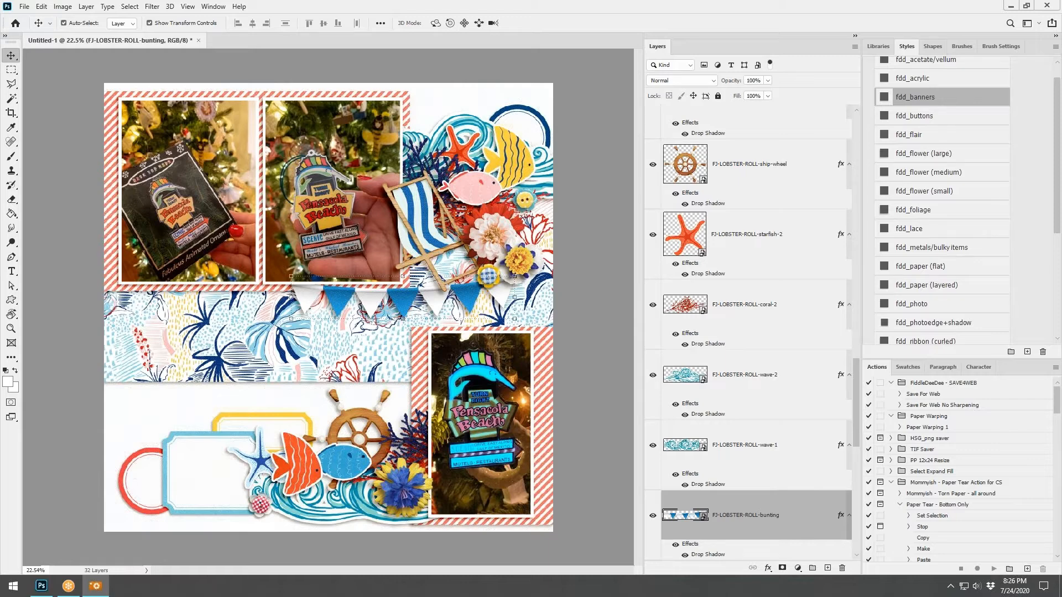
- Add the FJ-LOBSTER-ROLL-compass at 73.58%, rotated -13.43°, overlapping the red circle and light blue labels, with the fdd_paper (layered) style
left_click_drag(443, 312, 179, 448)
key("ctrl+t")
mouse_move(196, 414)
left_mouse_down()
mouse_move(170, 443)
mouse_move(181, 422)
left_mouse_up()
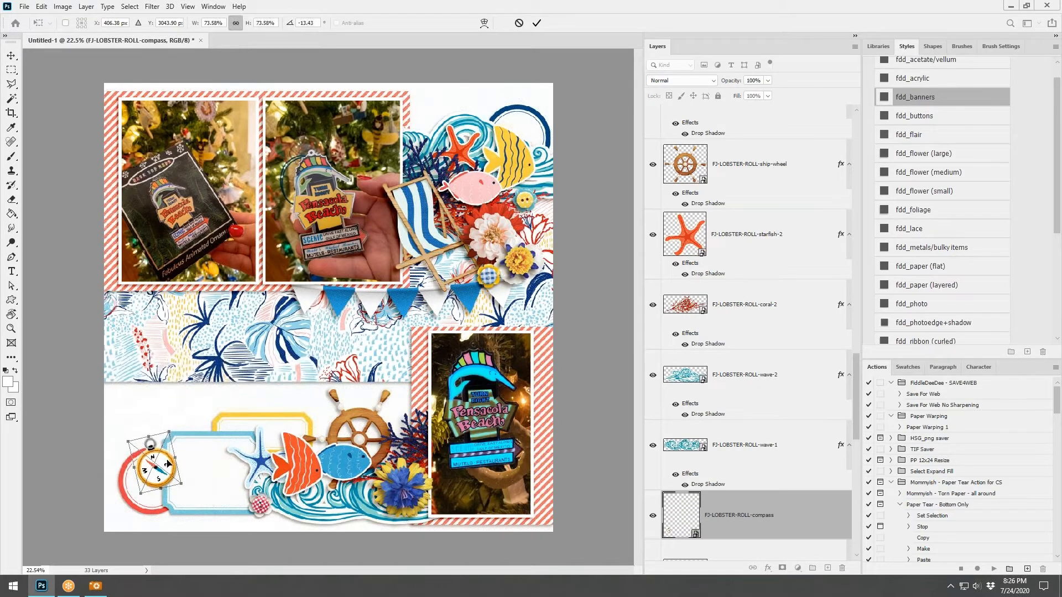
left_click_drag(167, 463, 179, 497)
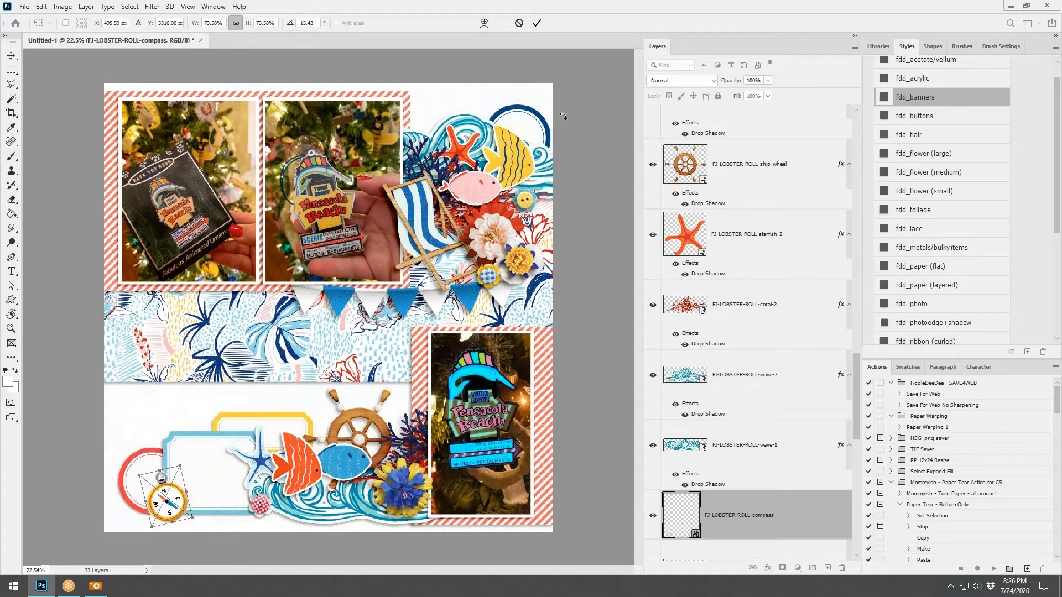
left_click(536, 23)
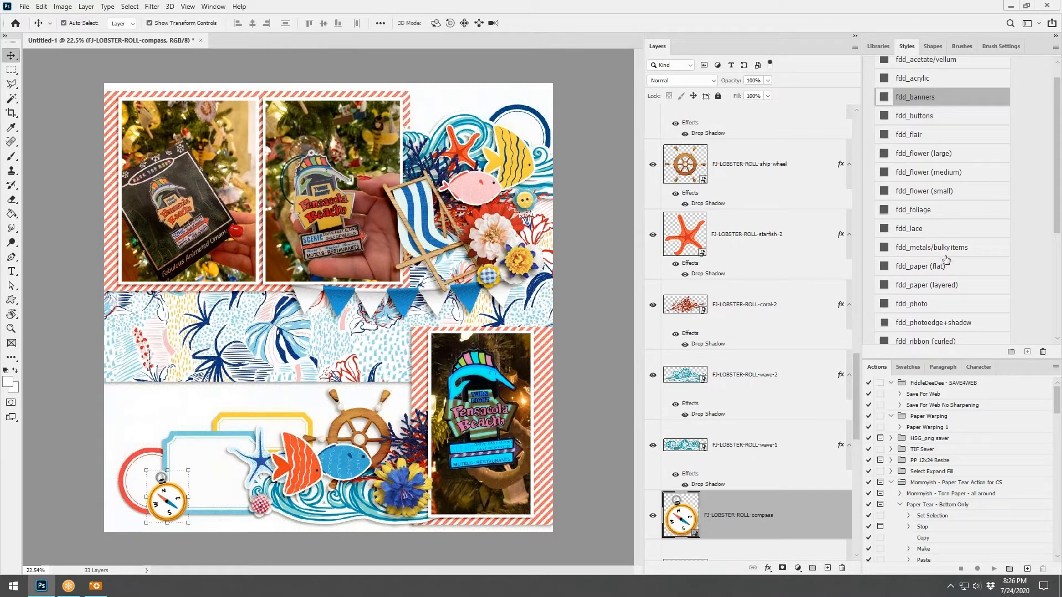
left_click(935, 294)
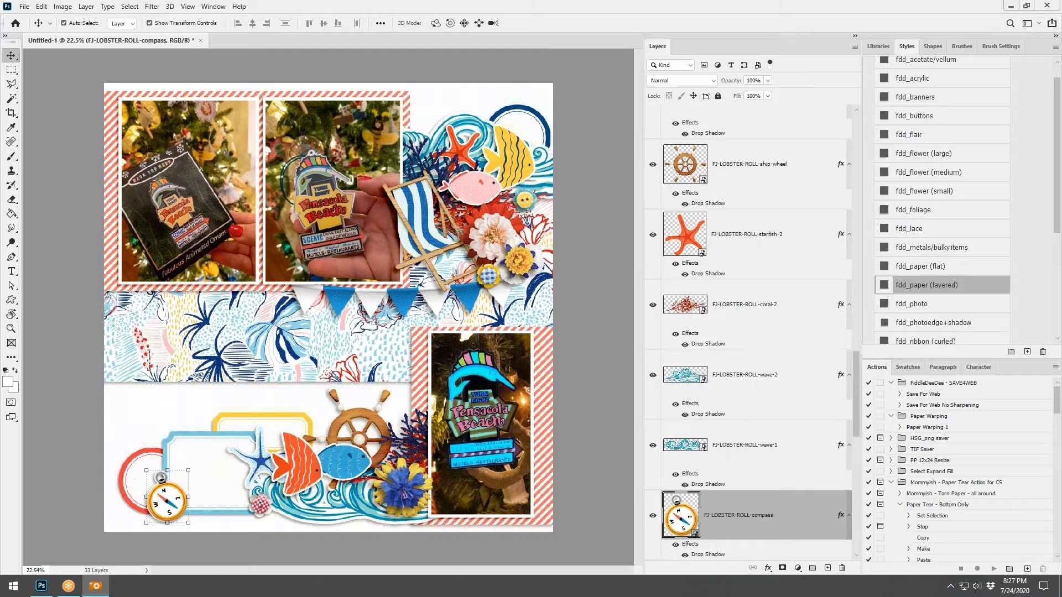
- Add the FJ-CABIN-FEVER-EL-brad-good-stuff brad with the fdd_paper (layered) style, scaled down and placed beside the compass
key("ctrl+v")
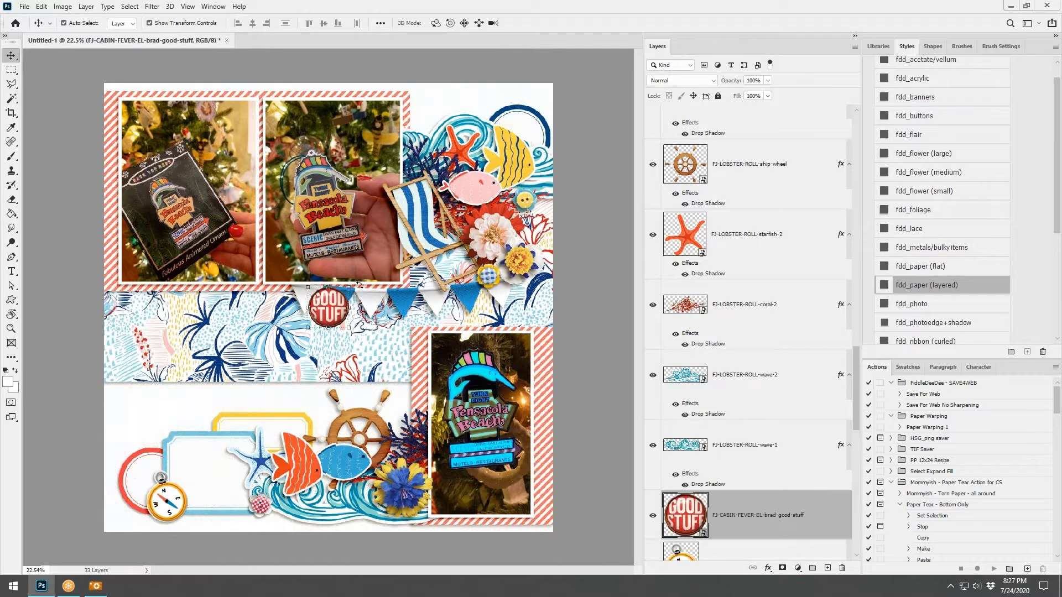
left_click_drag(339, 308, 238, 433)
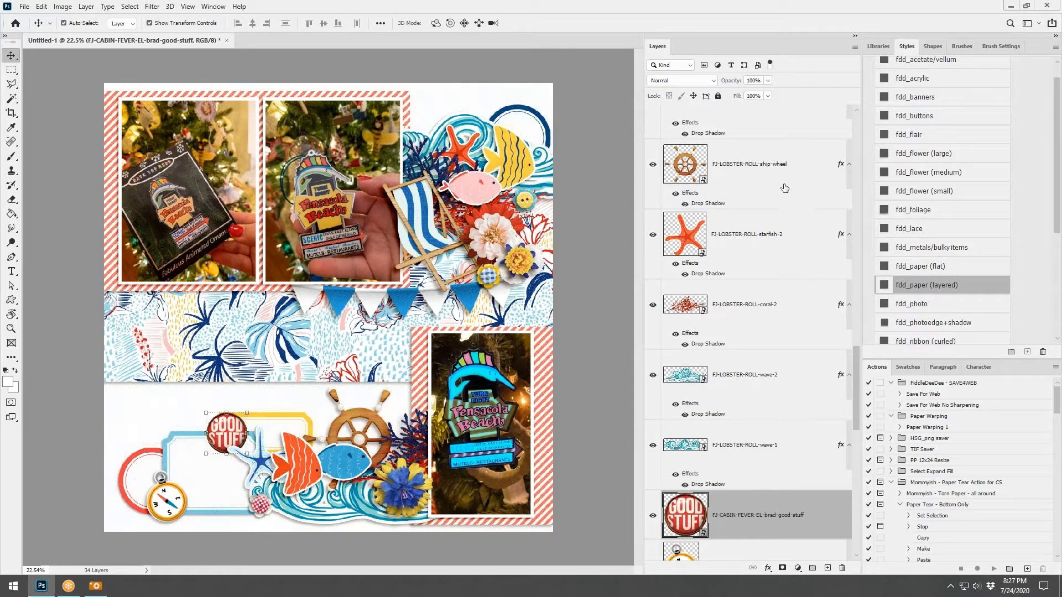
left_click(923, 287)
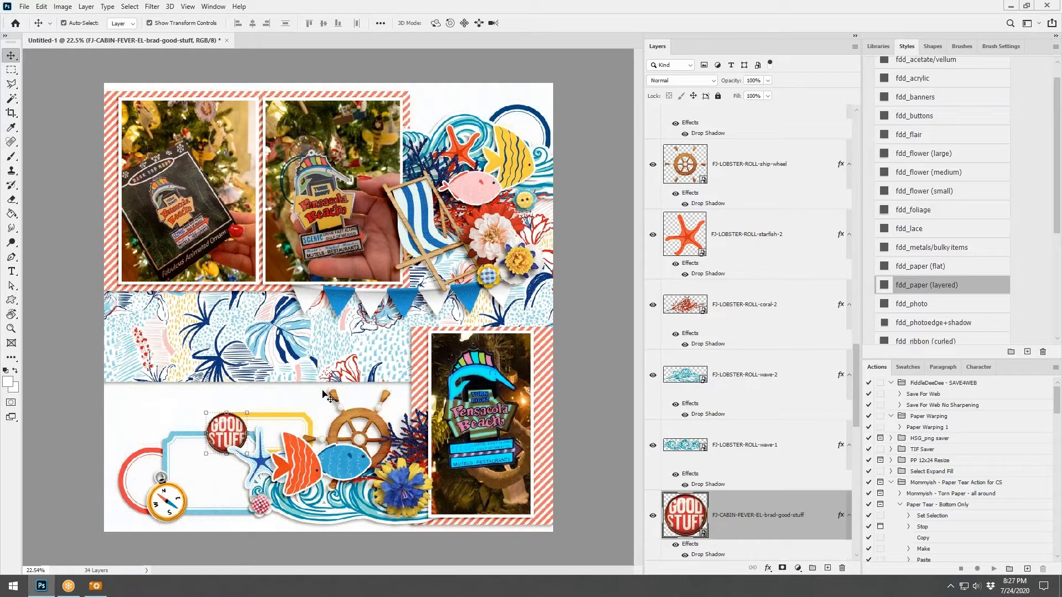
left_click_drag(237, 422, 327, 375)
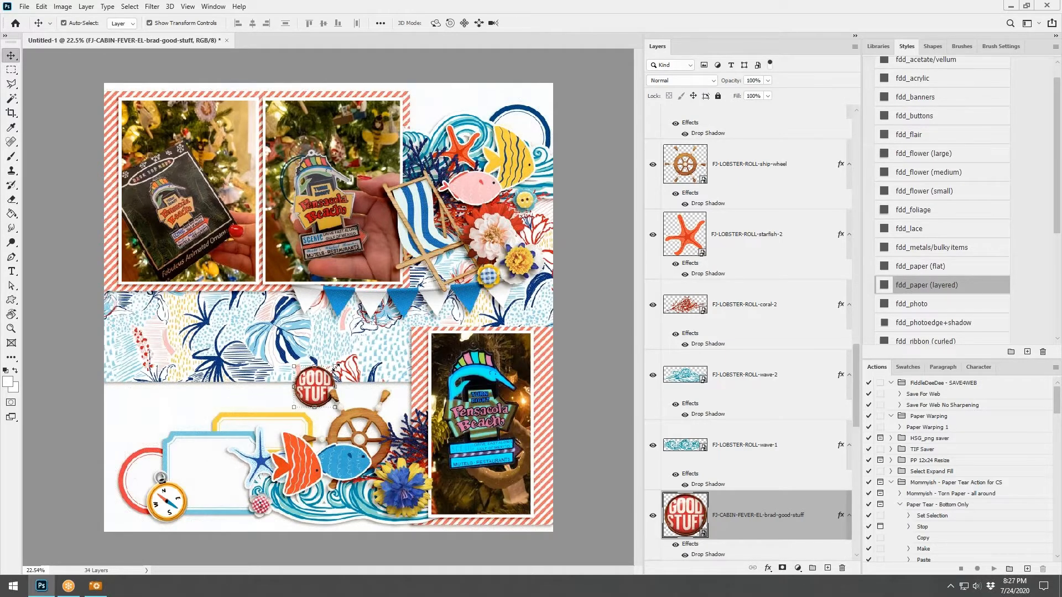
left_click_drag(335, 367, 199, 501)
left_click(536, 22)
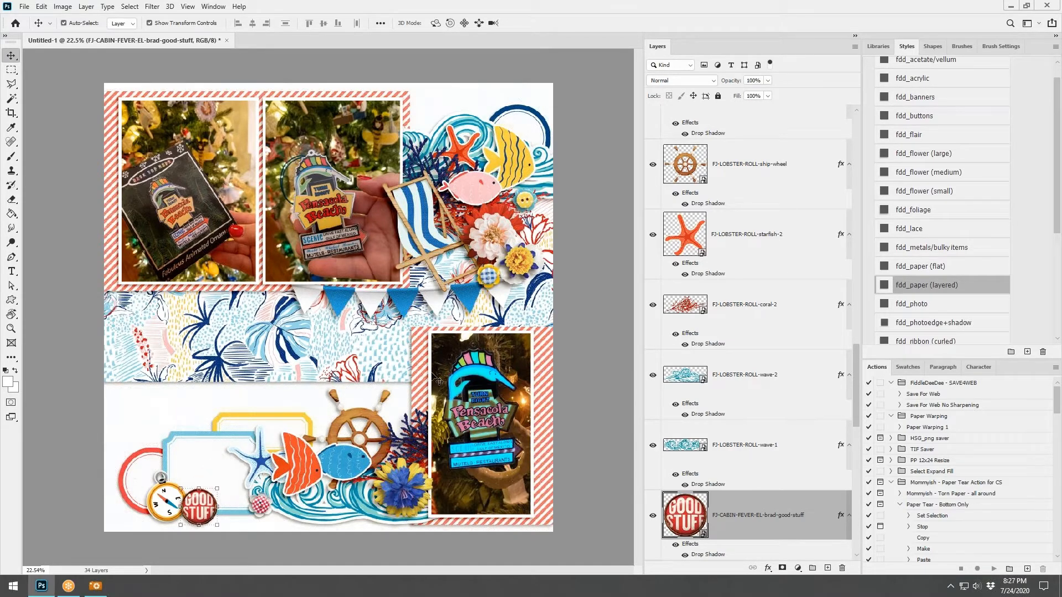
- Add the FJ-CABIN-FEVER-EL-flower-red-green element with the fdd_flower (medium) style, scaled to 64.94%
key("alt+Tab")
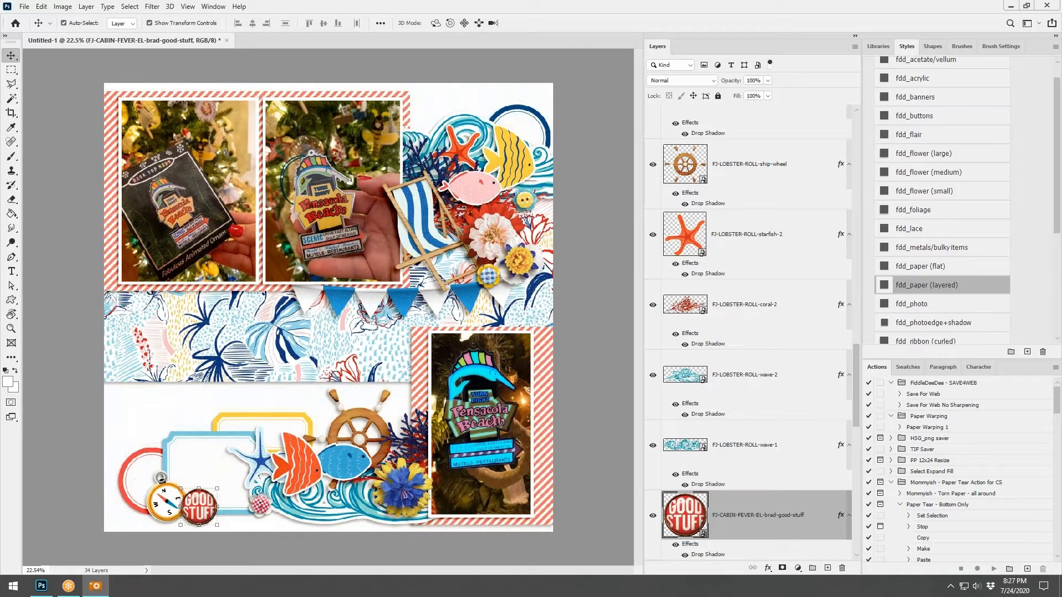
left_click_drag(0, 327, 323, 346)
left_click(924, 172)
key("ctrl+t")
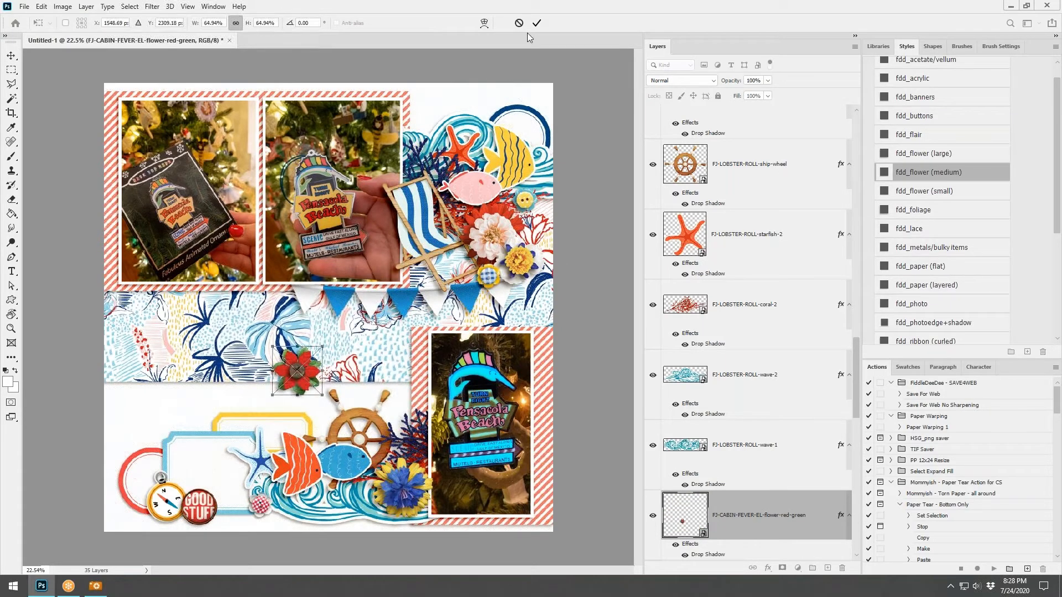
left_click(536, 22)
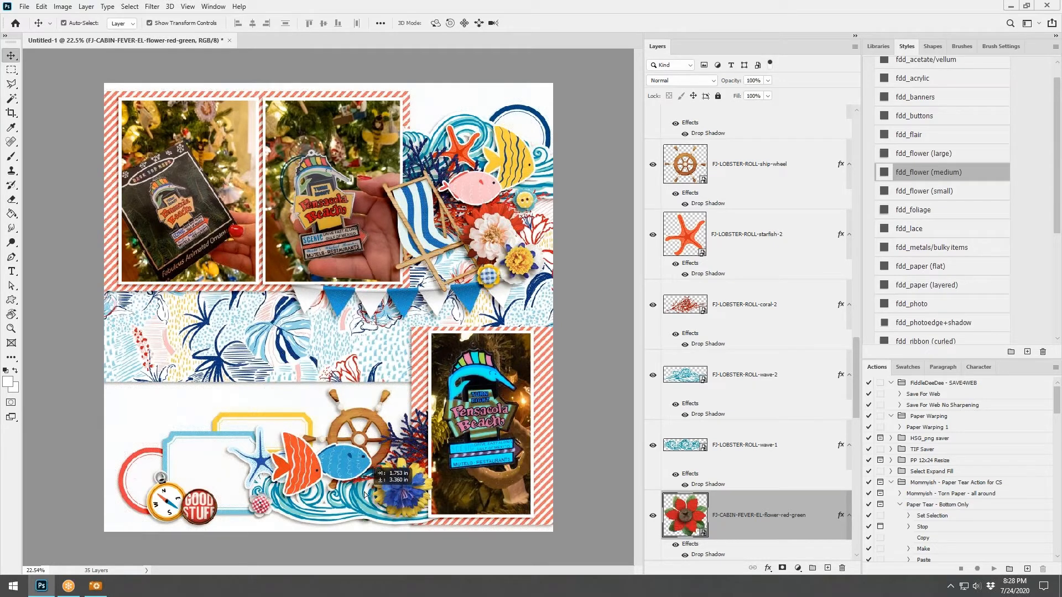
- Order the red-green flower's layer just above wave-2, tuck it between the blue fish and blue flower, and scale it to 56.17%
left_click_drag(712, 507, 713, 356)
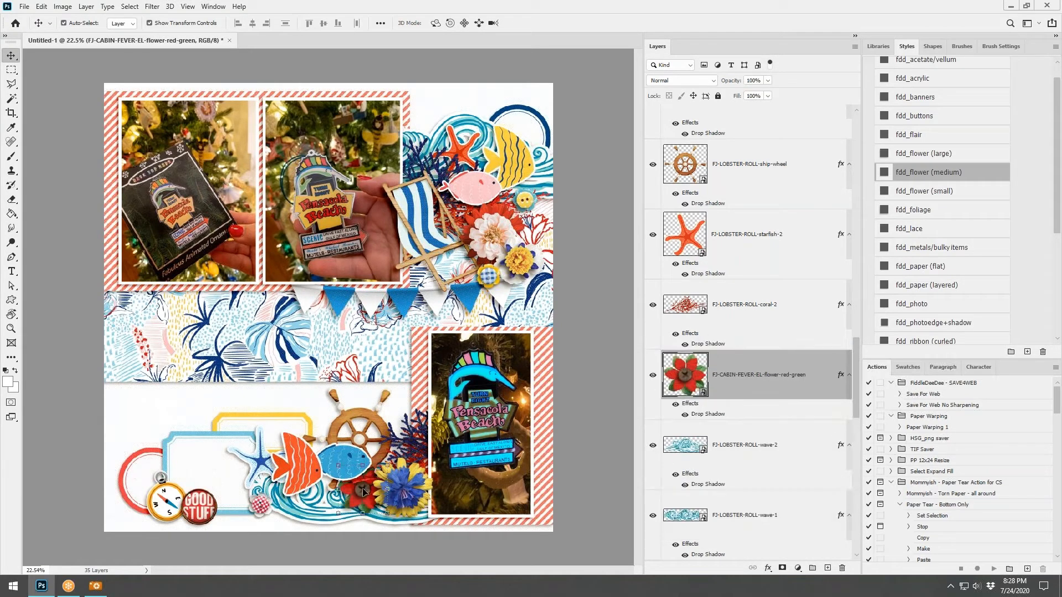
left_click_drag(354, 490, 376, 472)
key("ctrl+t")
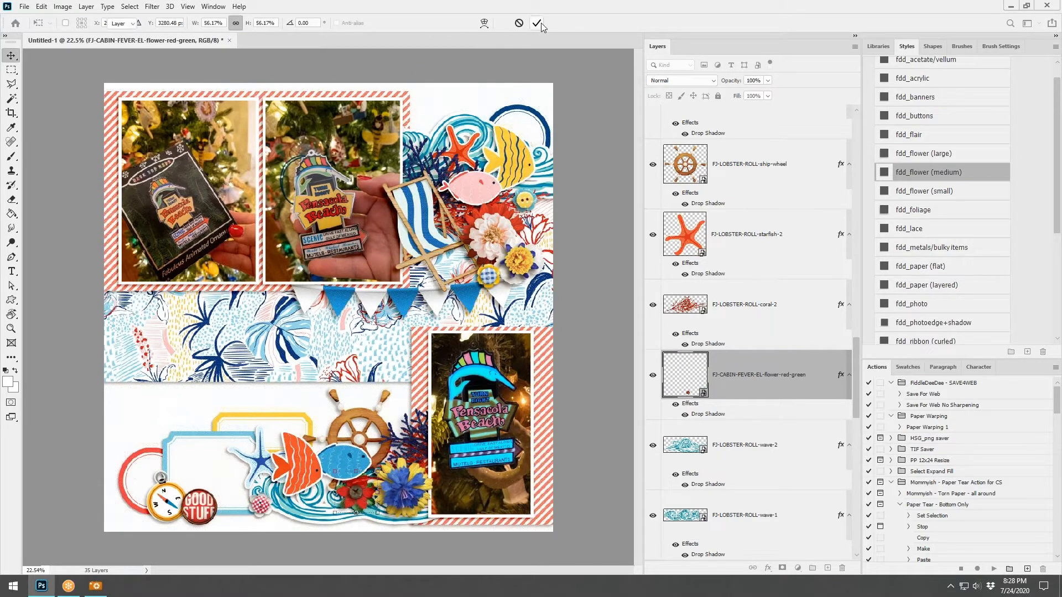
left_click(536, 23)
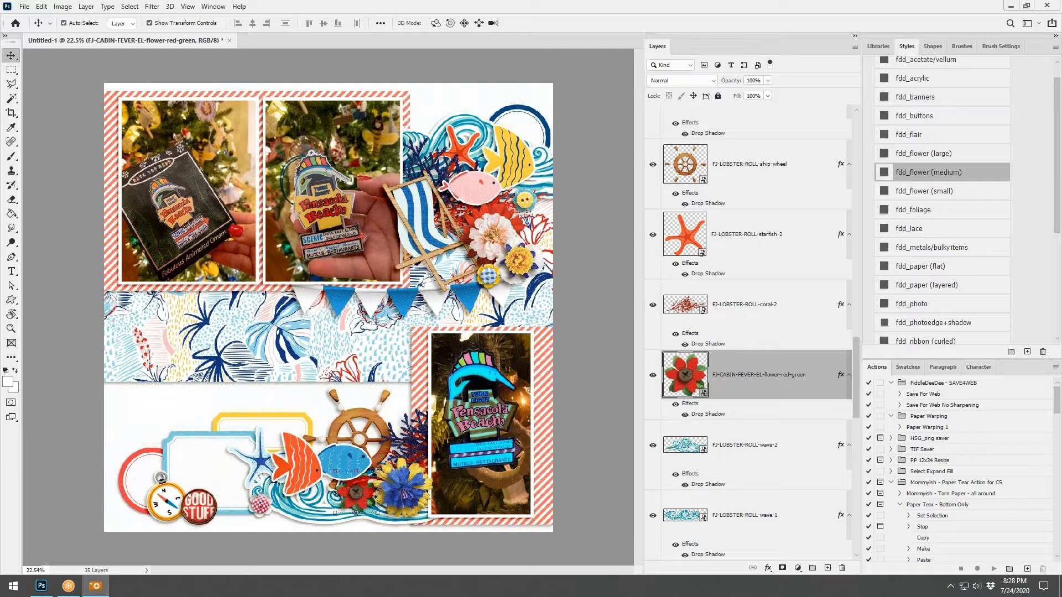
- Add the FJ-CABIN-FEVER-EL-pine-thick sprig to the upper-right cluster beside the orange starfish, turned upright, with the fdd_foliage style
left_click_drag(42, 586, 419, 318)
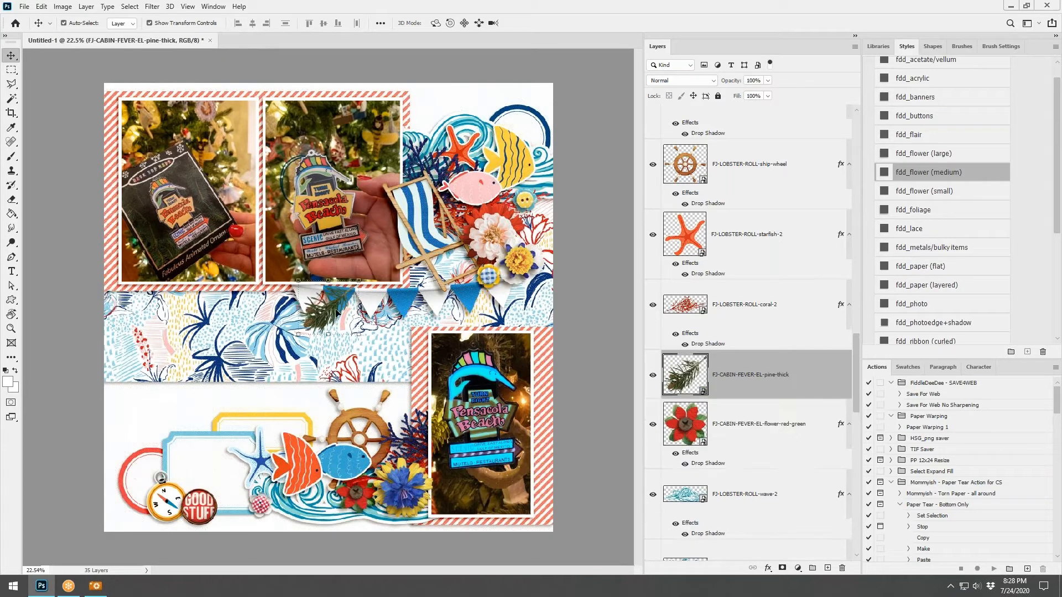
left_click_drag(334, 311, 464, 200)
left_click(537, 22)
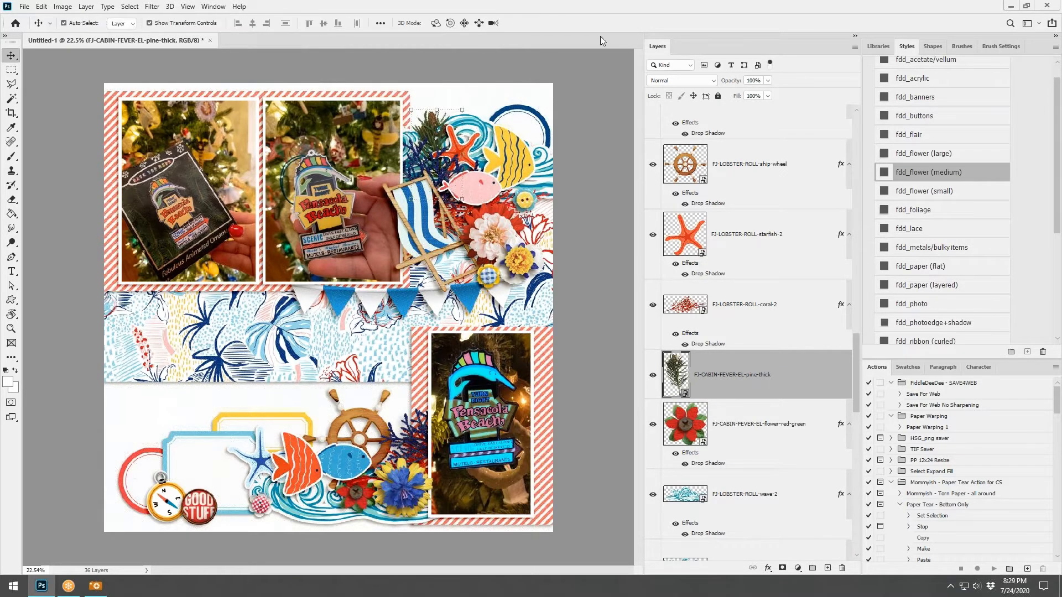
left_click(913, 209)
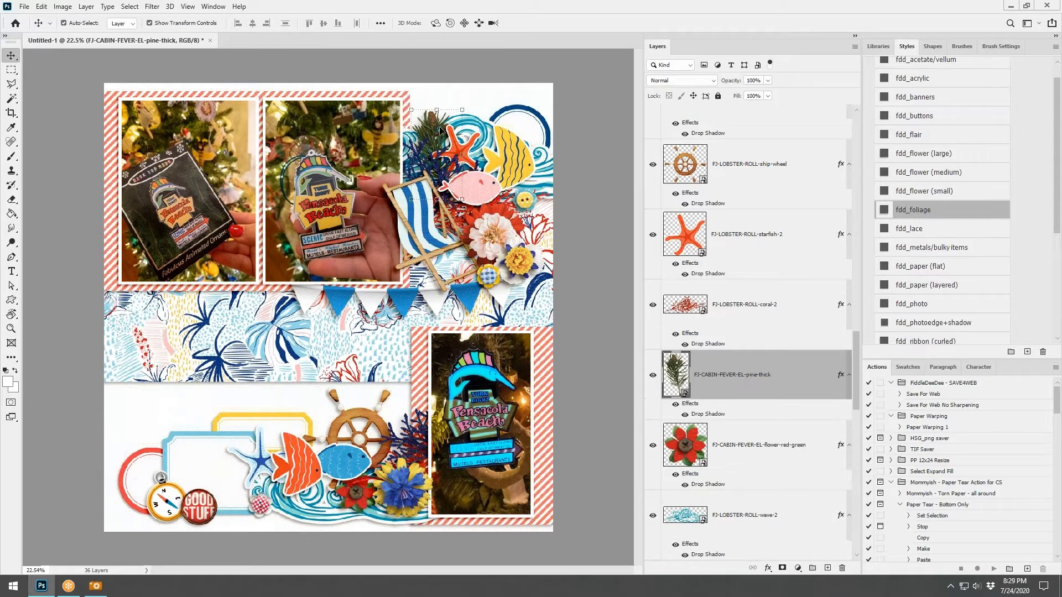
left_click_drag(440, 130, 428, 130)
left_click(45, 7)
left_click(43, 17)
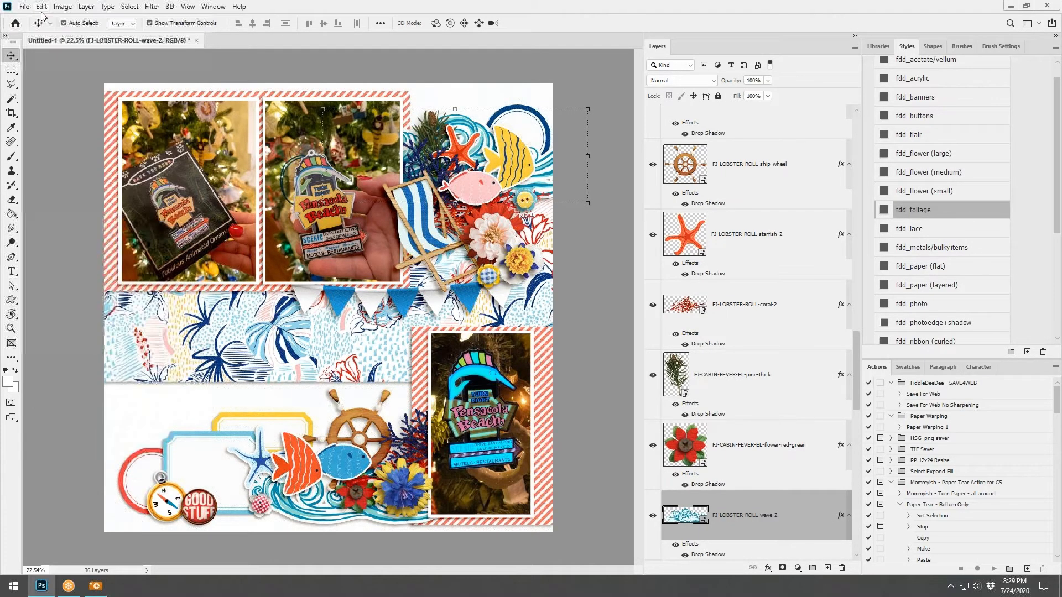
left_click(42, 7)
left_click(49, 20)
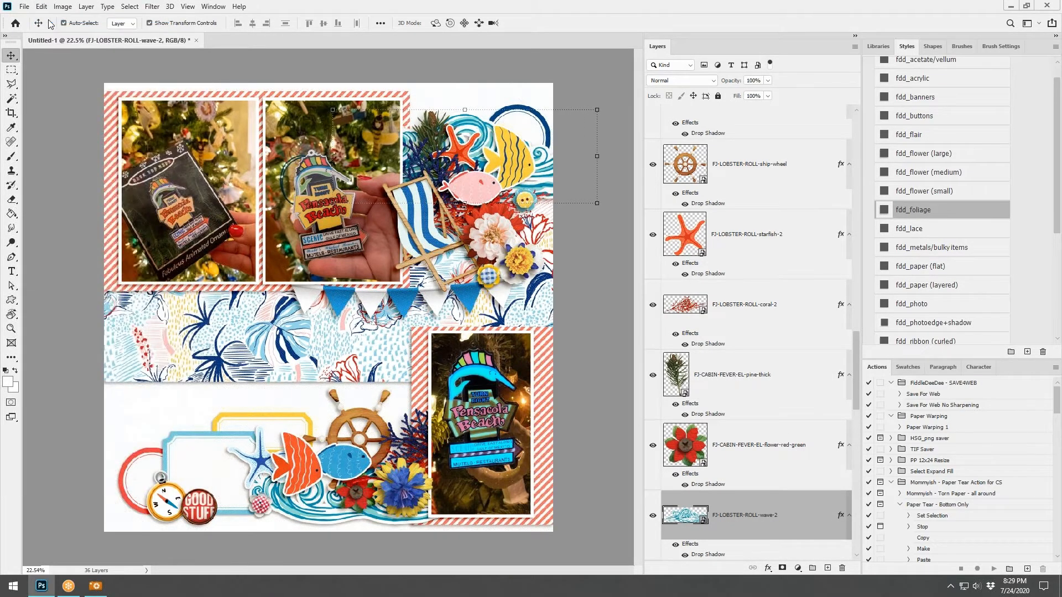
left_click(440, 131)
left_click_drag(433, 126, 432, 447)
left_click(535, 24)
left_click_drag(759, 374, 741, 188)
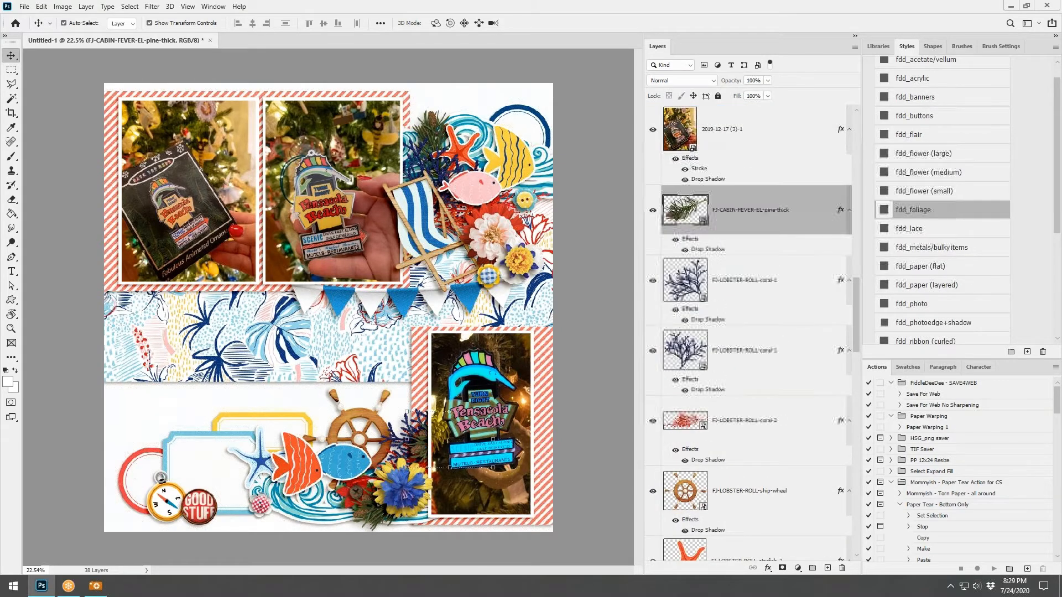
- Rotate the bottom pine copy to 118.09° at 126.33% scale and place another copy, rotated to 156.66°, in the upper-right cluster
left_click_drag(503, 409, 462, 502)
left_click_drag(436, 435, 424, 466)
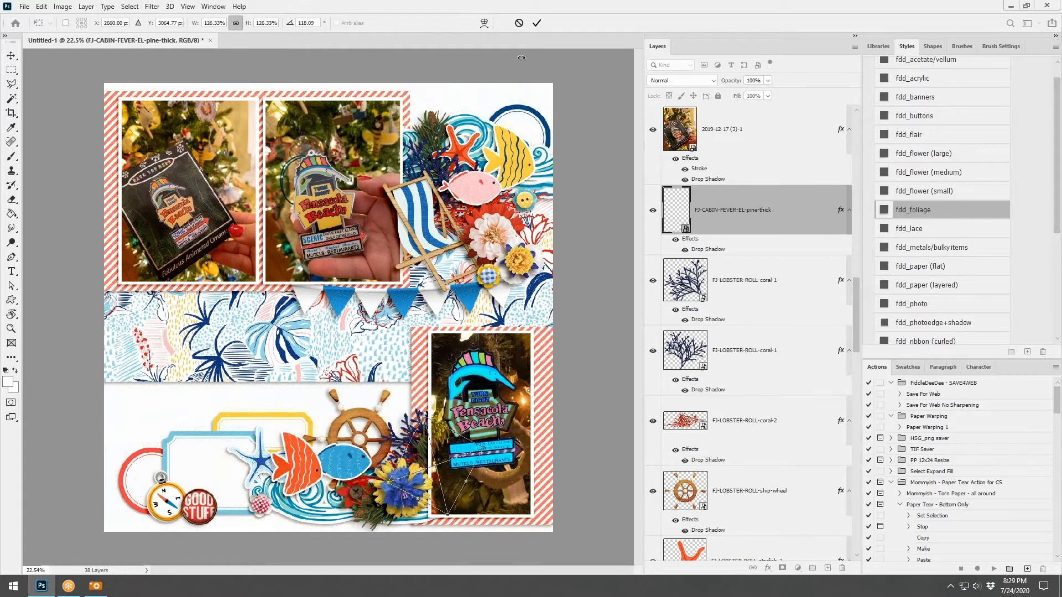
left_click(536, 22)
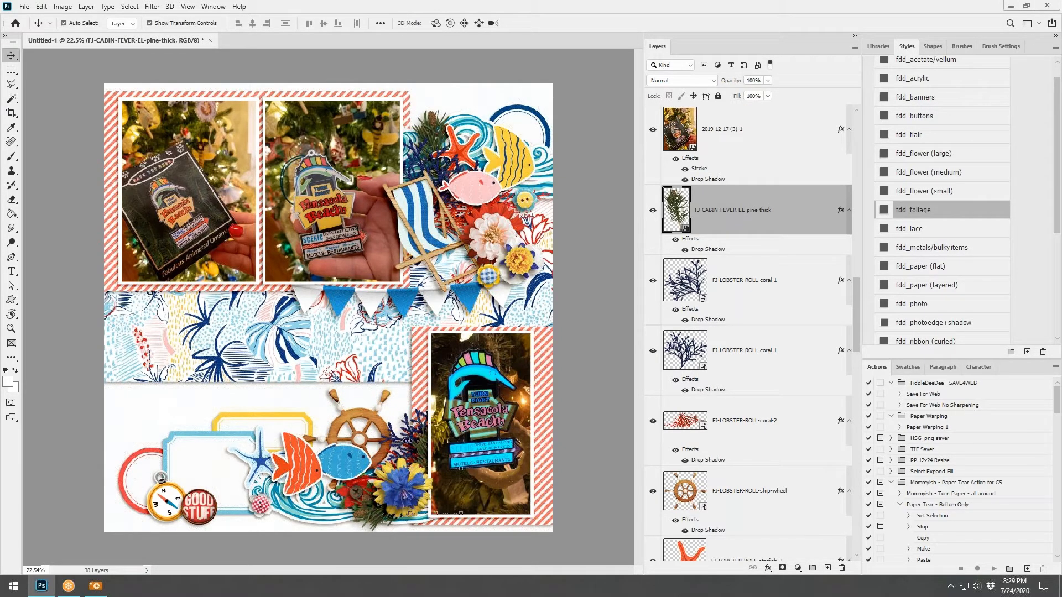
left_click_drag(425, 443, 507, 169, "alt")
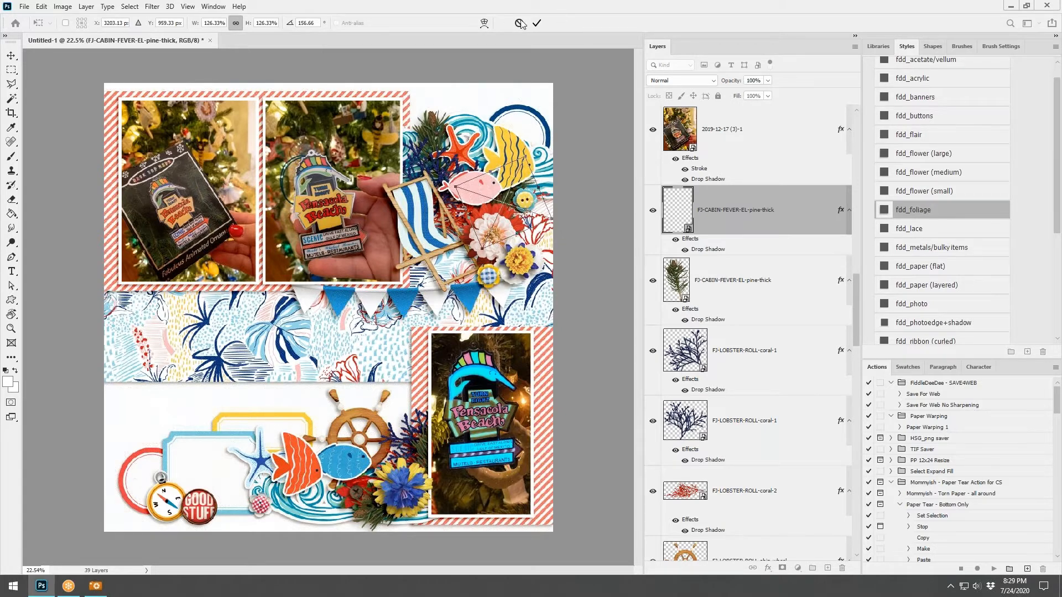
left_click(540, 24)
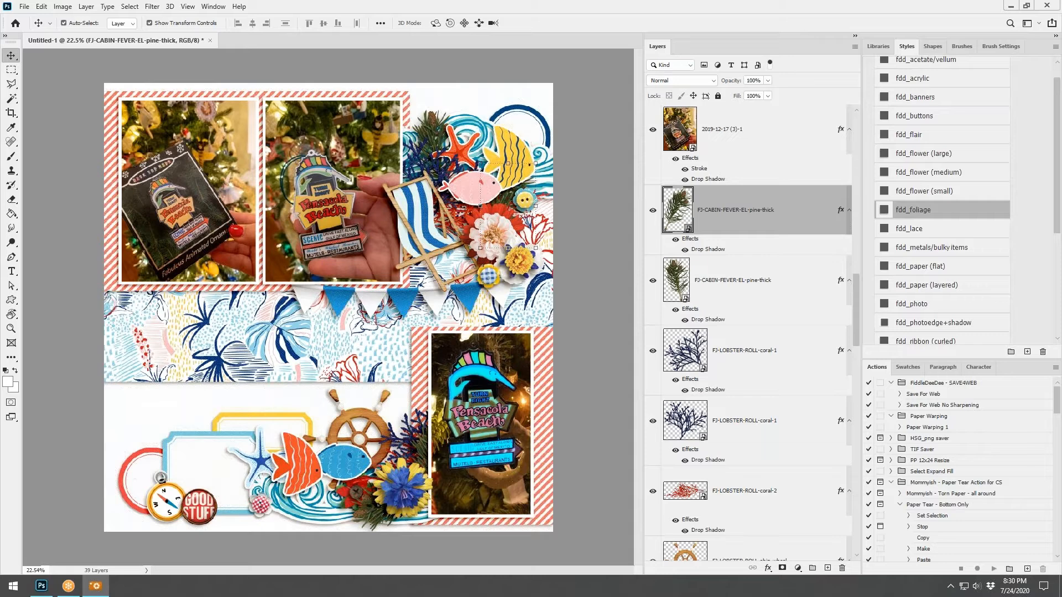
- Add the FJ-COTTAGE-CMAS-berry-branch-2 at 74.64%, rotated -14.89°, beside the ship wheel in the bottom cluster, with the fdd_foliage style
left_click_drag(555, 334, 390, 385)
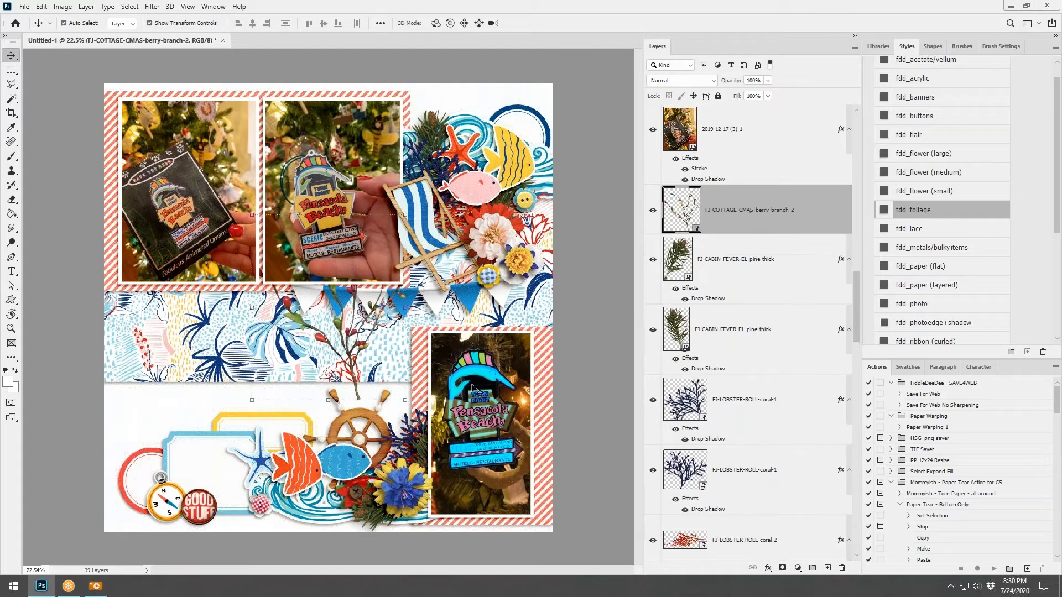
left_click_drag(355, 335, 418, 437)
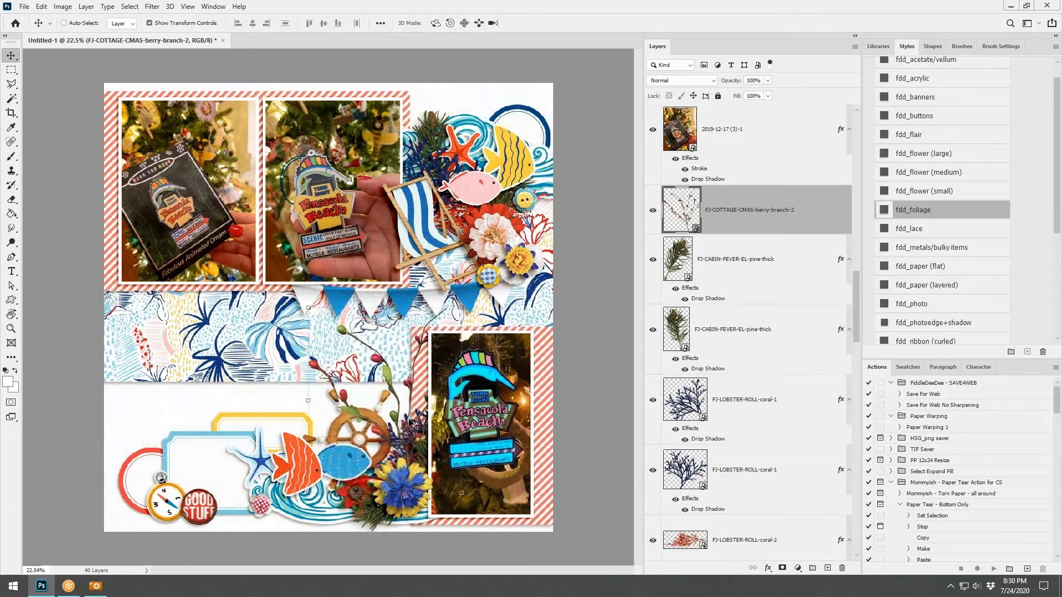
left_click_drag(462, 311, 403, 406)
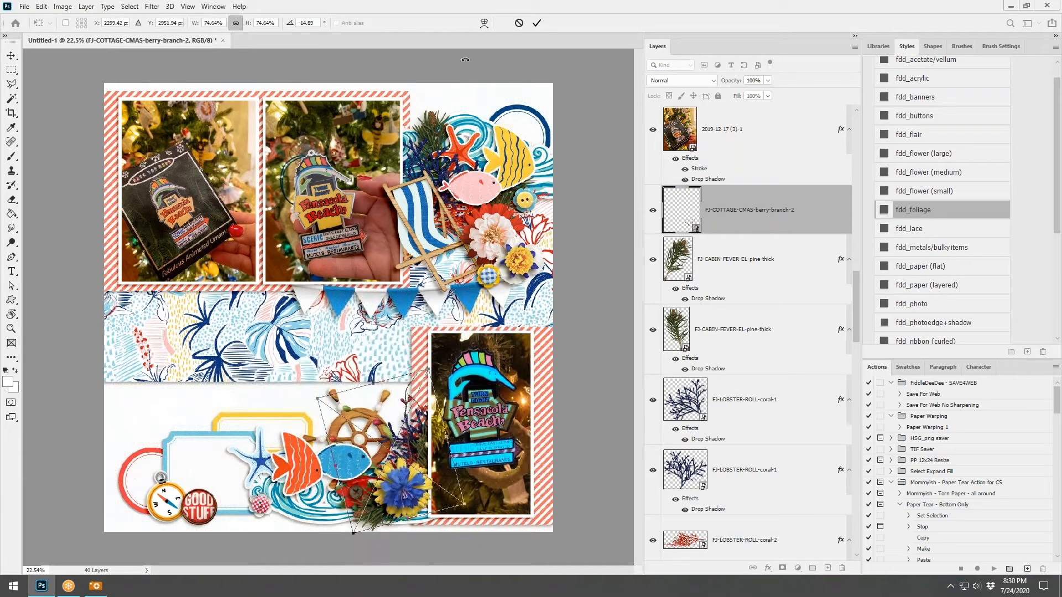
left_click(536, 23)
left_click(918, 215)
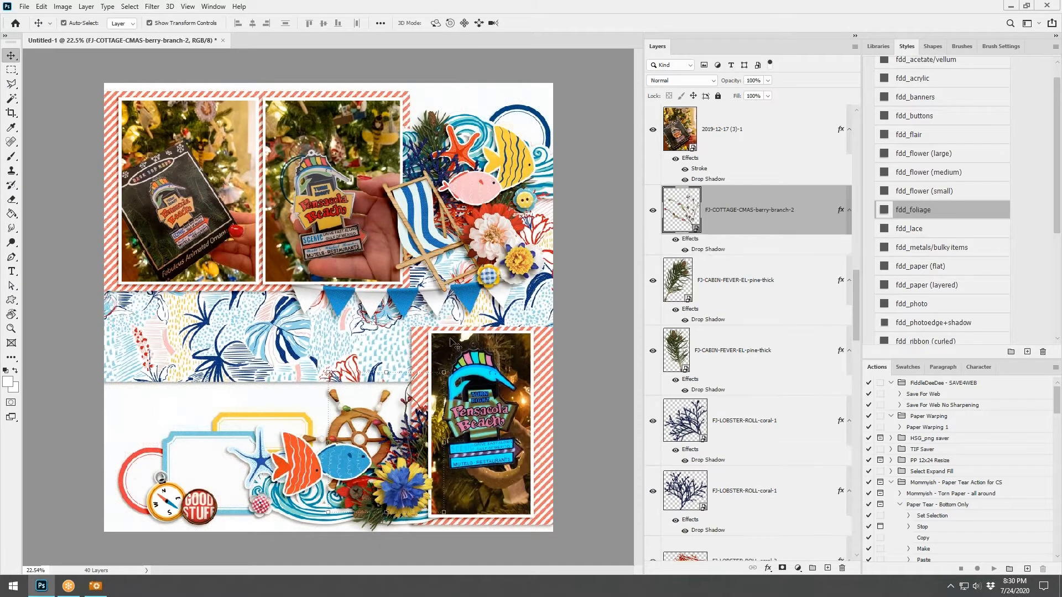
- Duplicate the berry branch into the upper-right cluster, rotate it, and order its layer just above the pine sprig and below coral-2
left_click_drag(378, 425, 442, 144)
left_click_drag(521, 89, 530, 189)
left_click_drag(446, 181, 414, 167)
left_click(537, 23)
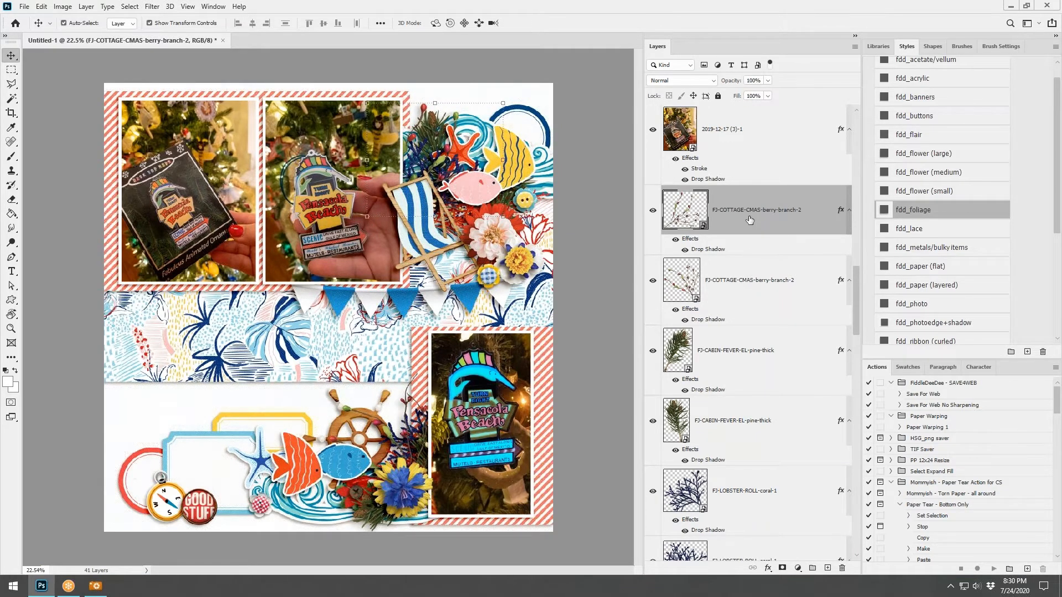
left_click_drag(750, 221, 691, 447)
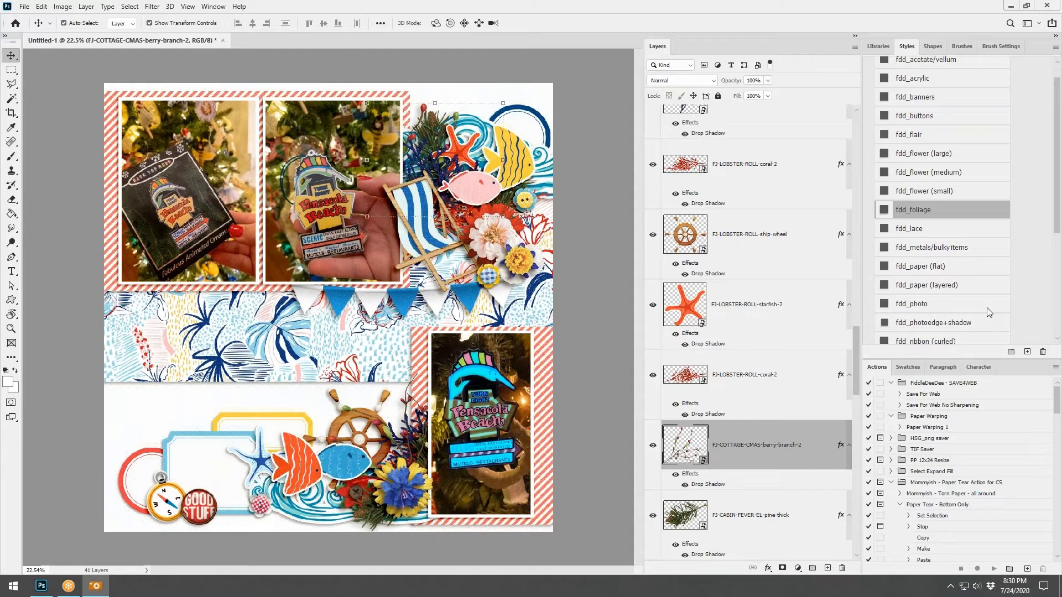
- Add the FJ-COTTAGE-CMAS-twine behind the bottom cluster at 100%, rotated -9.29°, with the fdd_string/twine style
left_click_drag(987, 307, 421, 478)
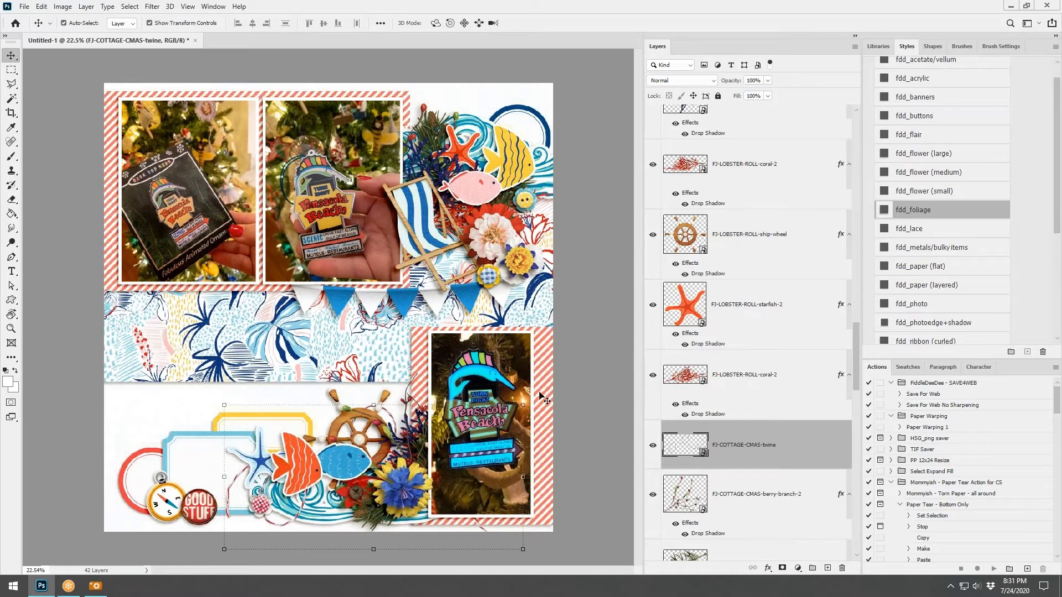
left_click_drag(523, 400, 508, 377)
left_click_drag(421, 426, 418, 408)
left_click(535, 24)
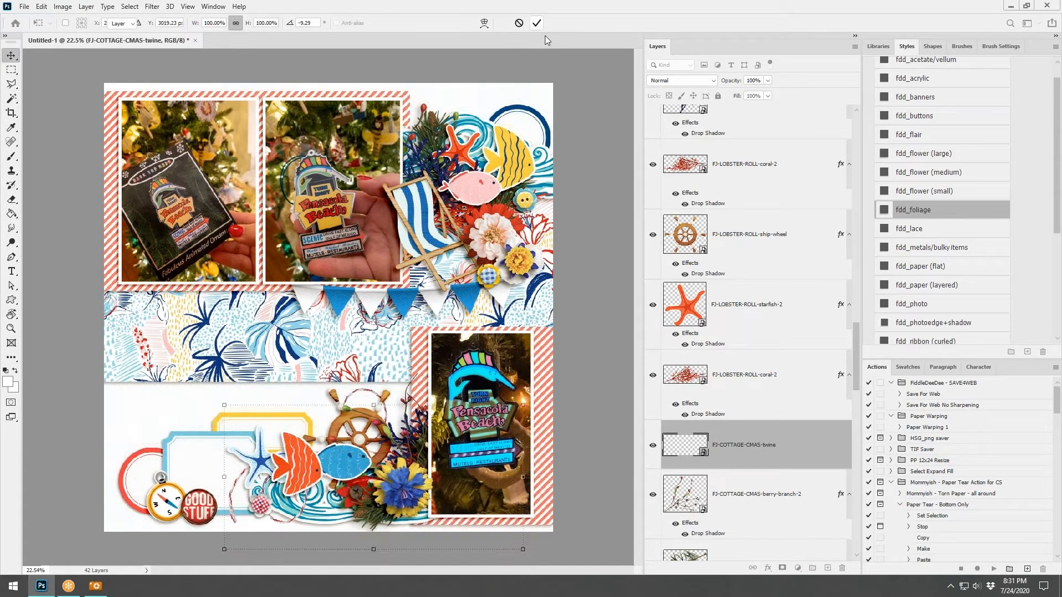
scroll(944, 241, "down", 3)
scroll(944, 241, "down", 3)
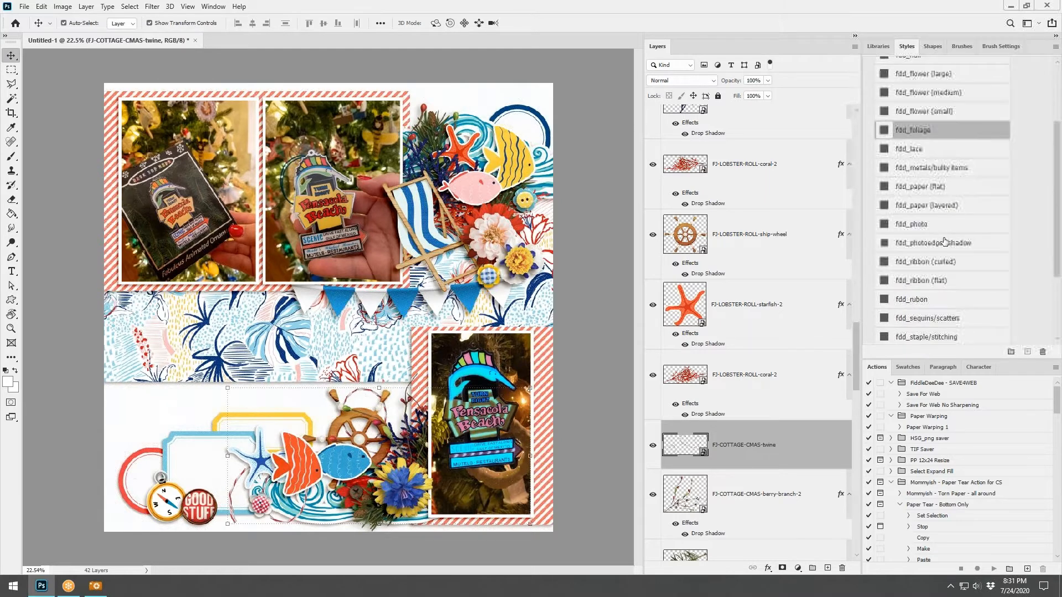
left_click(933, 303)
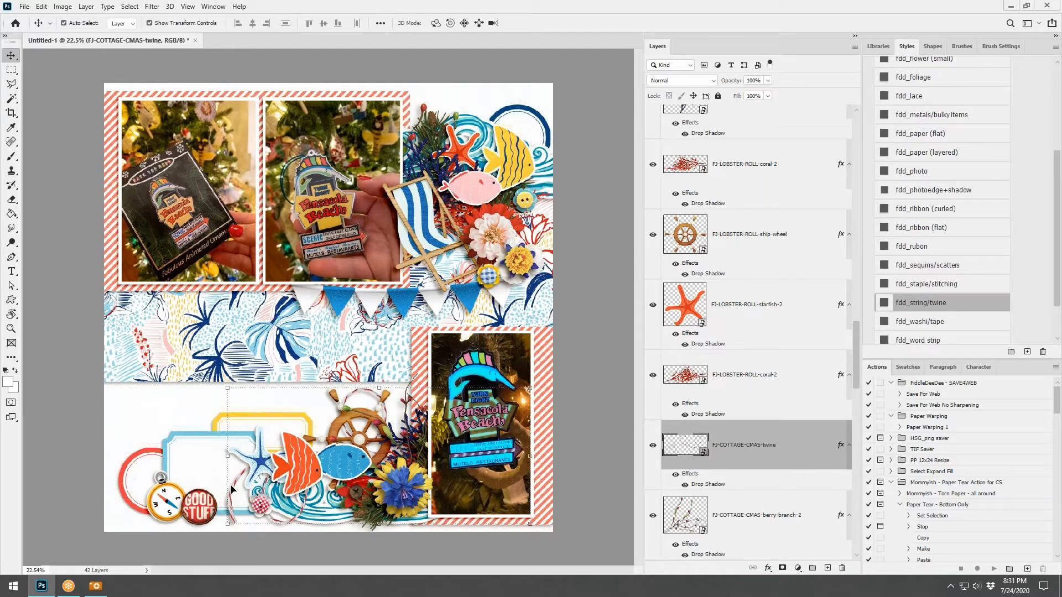
left_click_drag(231, 487, 239, 478, "alt")
left_click(41, 9)
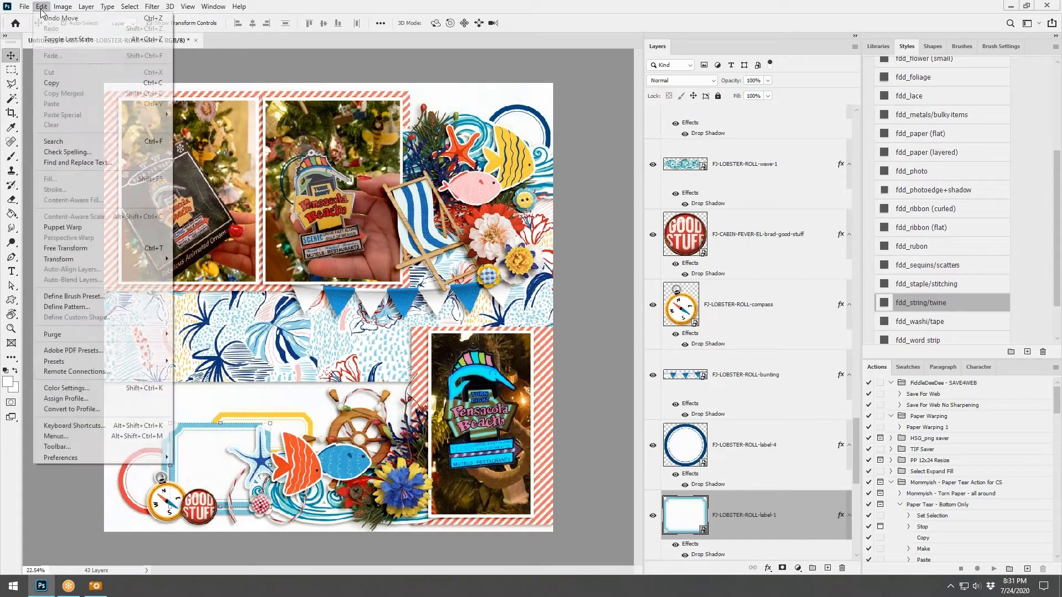
left_click(60, 17)
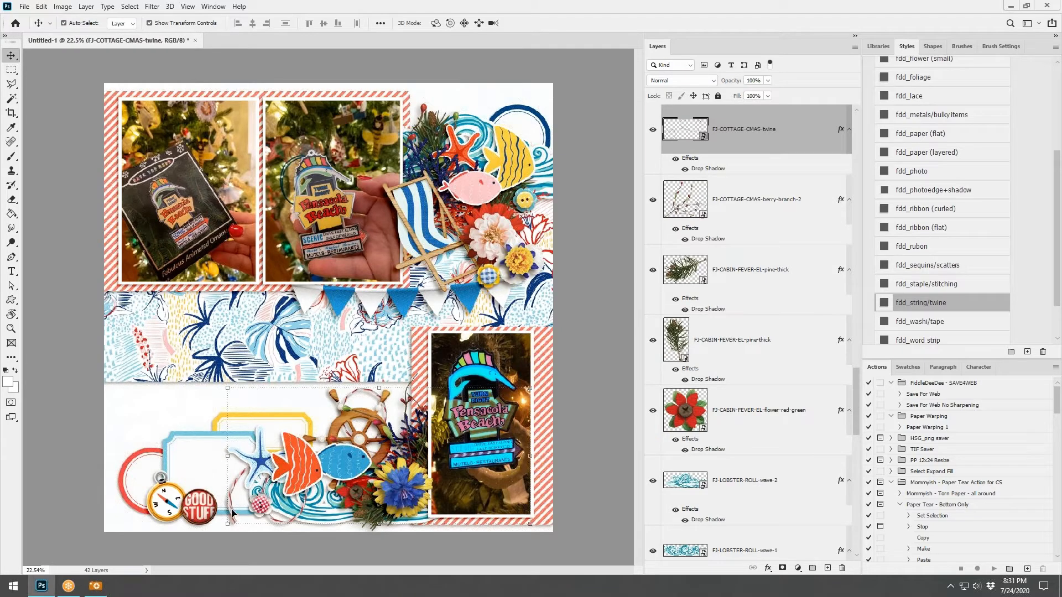
- Duplicate the twine, rotate it, and weave it along the bunting below the top photos
left_click_drag(233, 513, 243, 312)
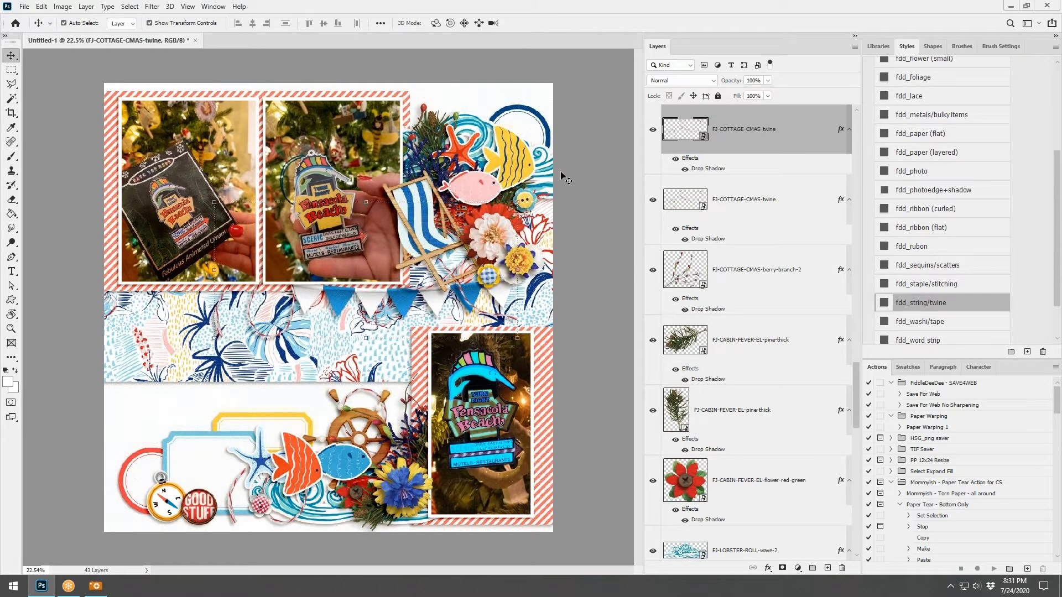
key("ctrl+t")
left_click_drag(517, 202, 502, 247)
left_click_drag(601, 241, 595, 278)
left_click_drag(484, 275, 501, 287)
left_click(536, 23)
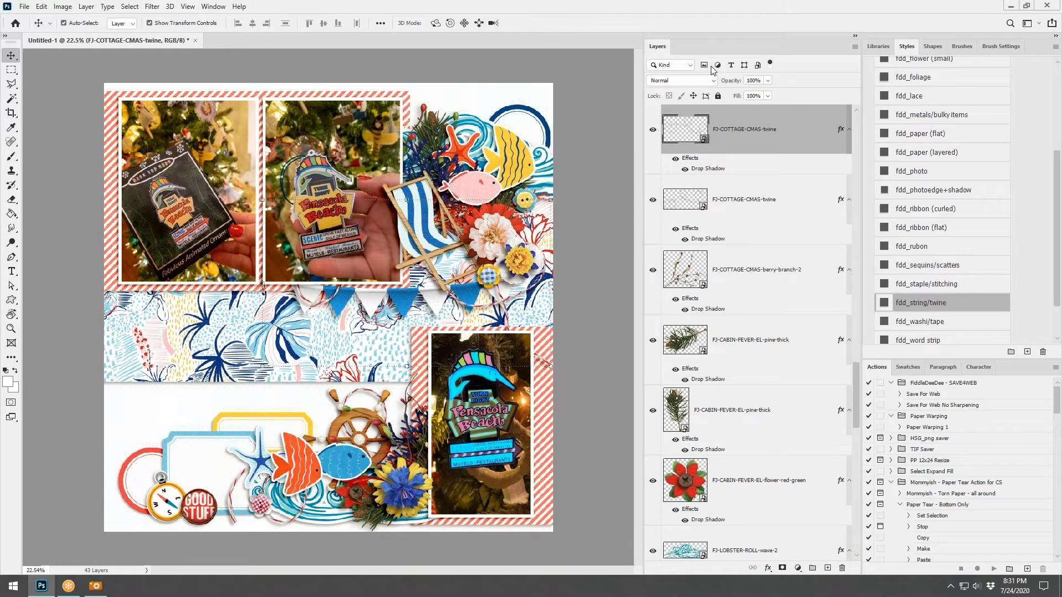
- Add the FJ-COTTAGE-CMAS-lights string below the top photos, scaled to 60.04%, with the fdd_string/twine style
key("alt+Tab")
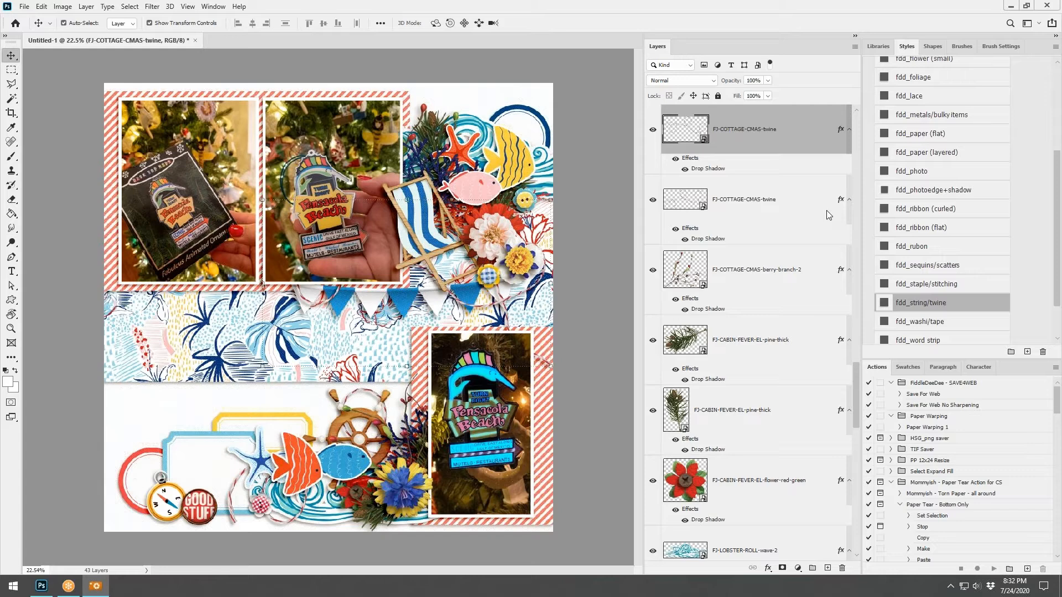
left_click_drag(826, 211, 365, 305)
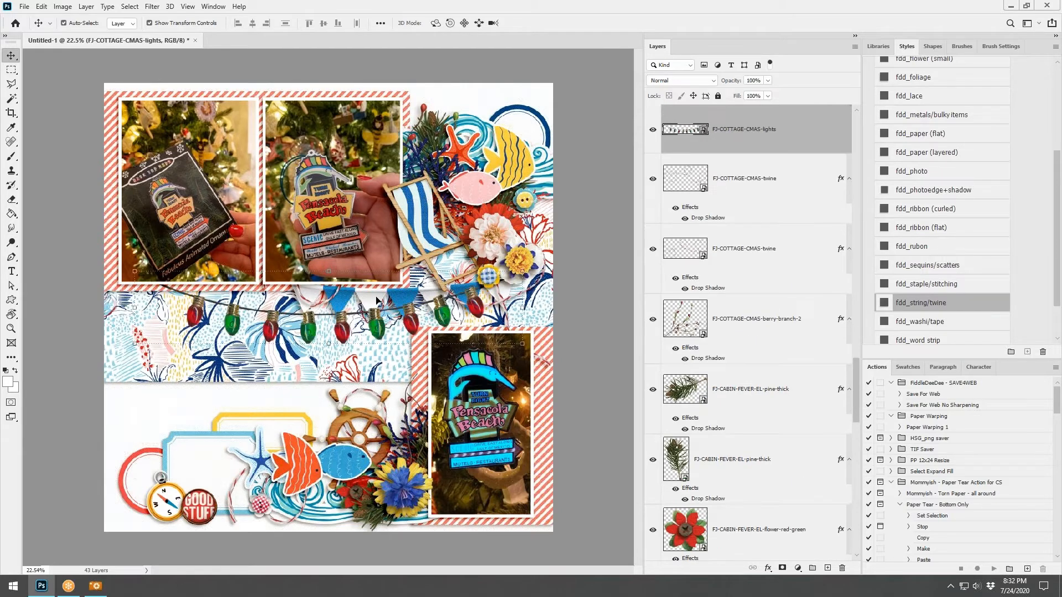
left_click_drag(522, 271, 394, 296)
left_click(536, 23)
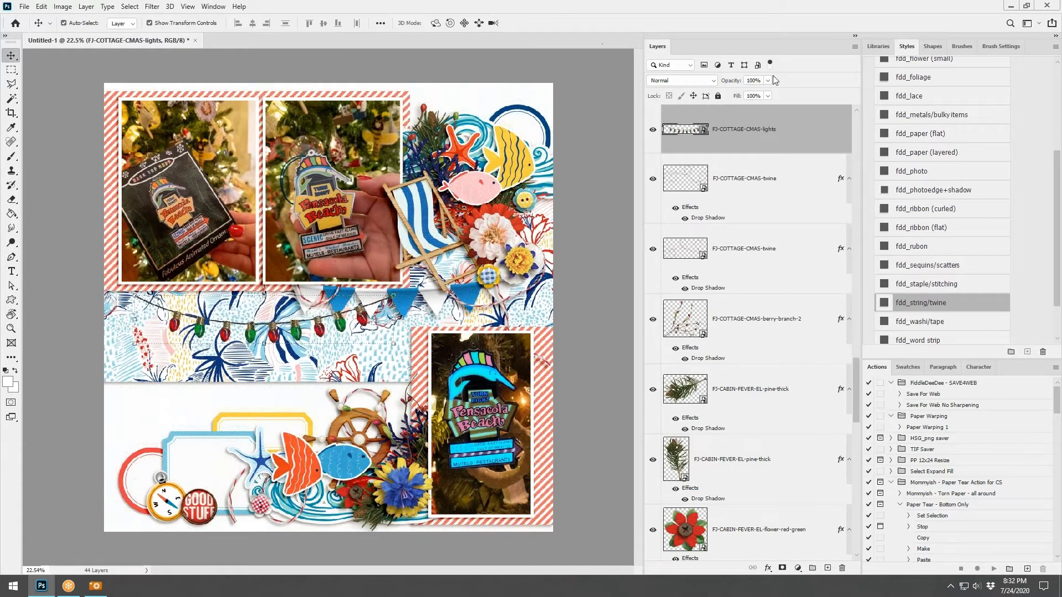
left_click(934, 303)
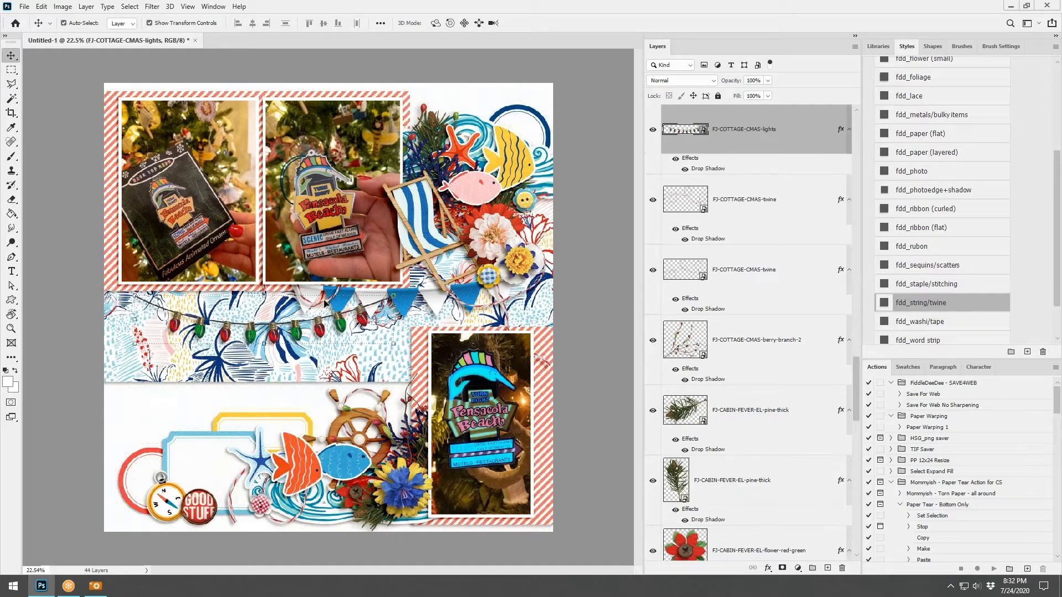
- Move the string of lights over the bunting and fine-tune its horizontal position so it hangs along the flags
left_click_drag(340, 326, 444, 294)
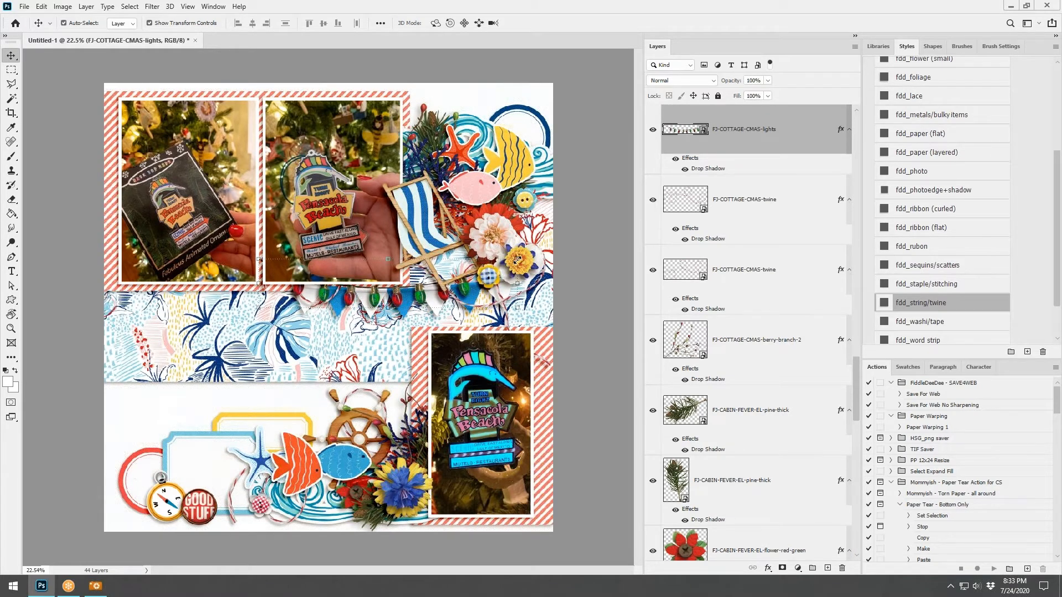
key("ctrl+t")
left_click_drag(484, 281, 477, 281)
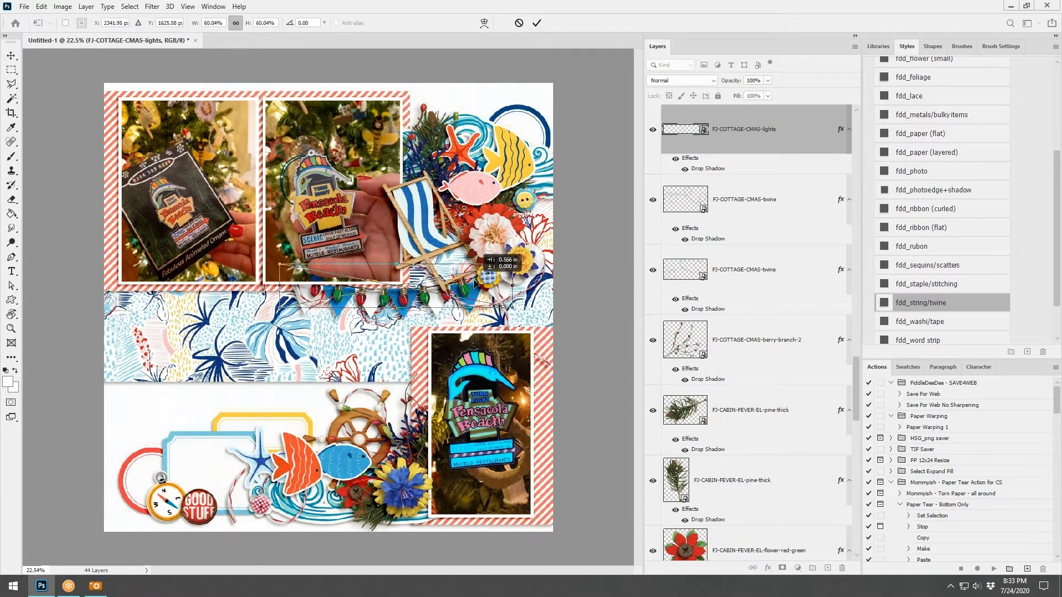
left_click_drag(475, 282, 476, 282)
left_click(536, 23)
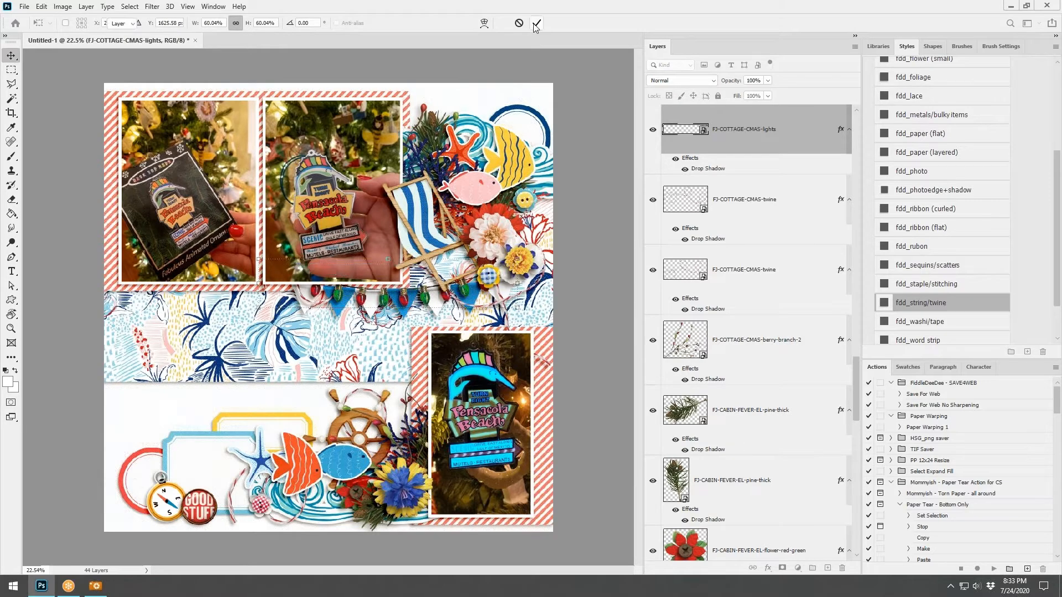
left_click_drag(384, 297, 385, 298)
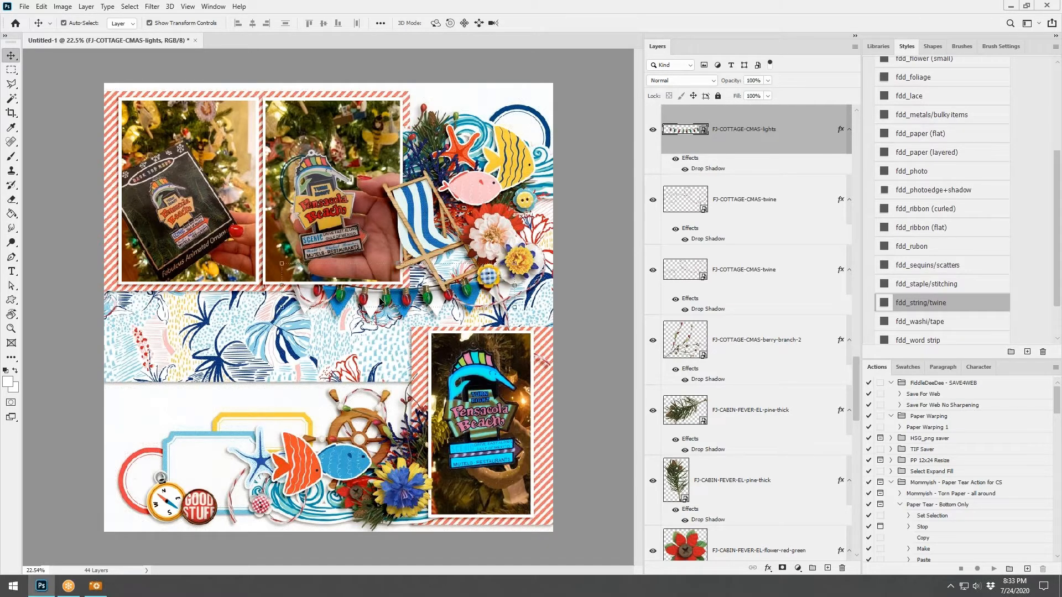
- Switch to Lightroom Classic and show the 2019-12-24 photo folder as a thumbnail grid
left_click(8, 591)
left_click(612, 110)
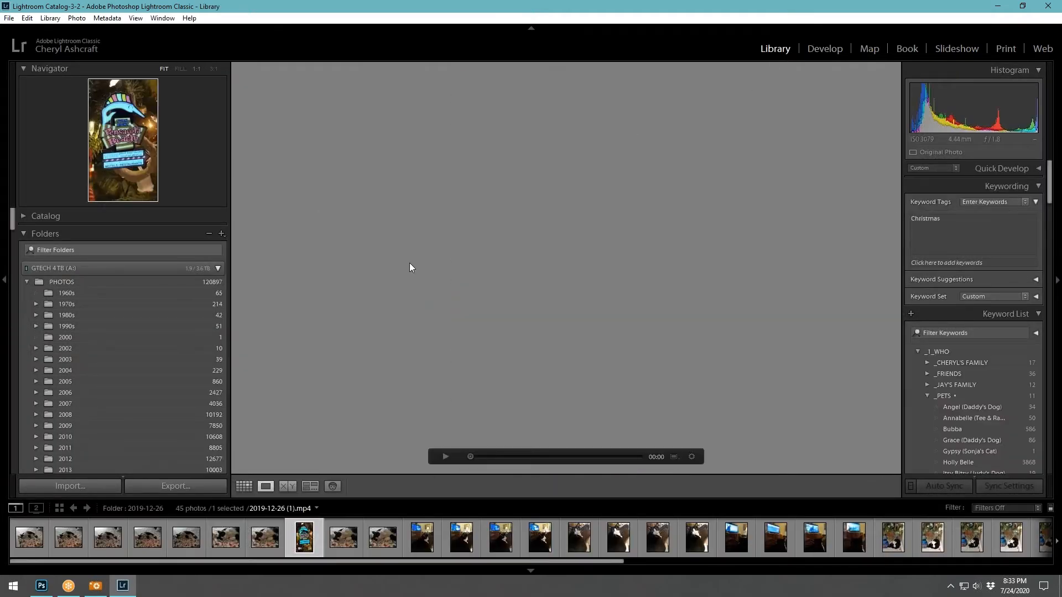
scroll(96, 422, "down", 10)
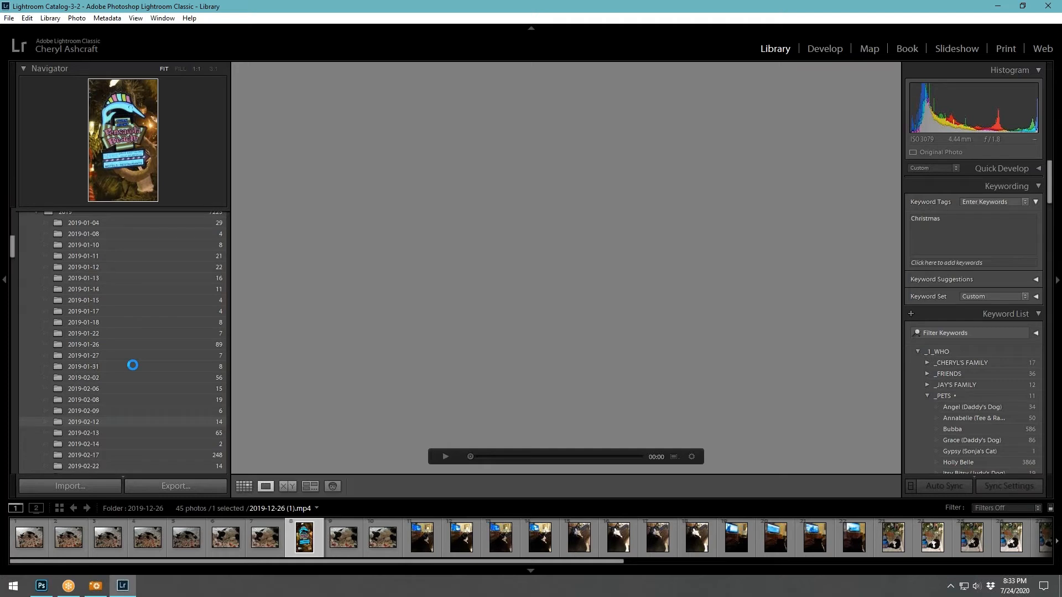
scroll(133, 365, "down", 5)
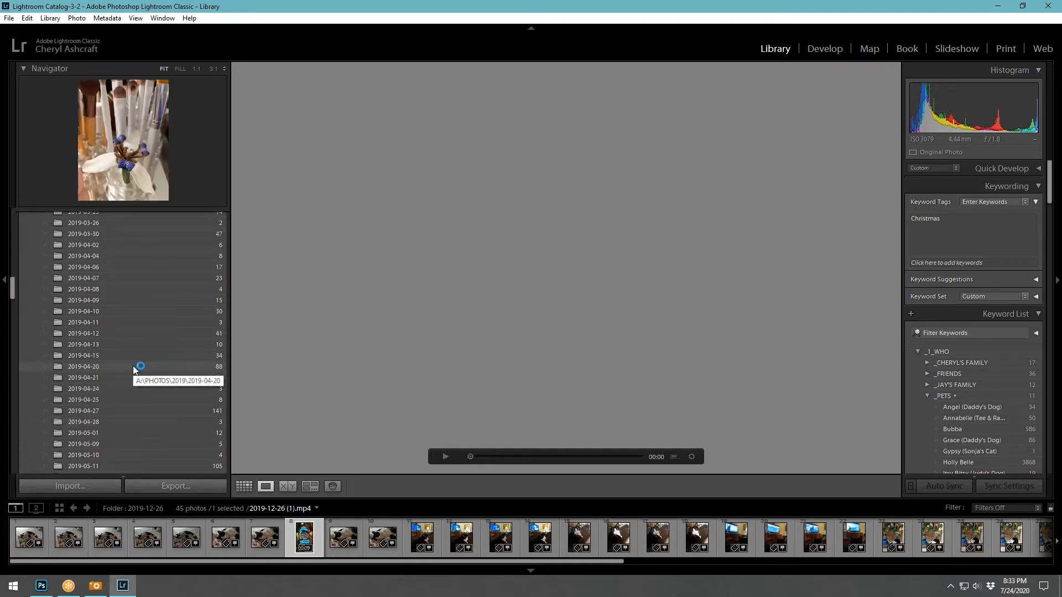
scroll(142, 387, "down", 10)
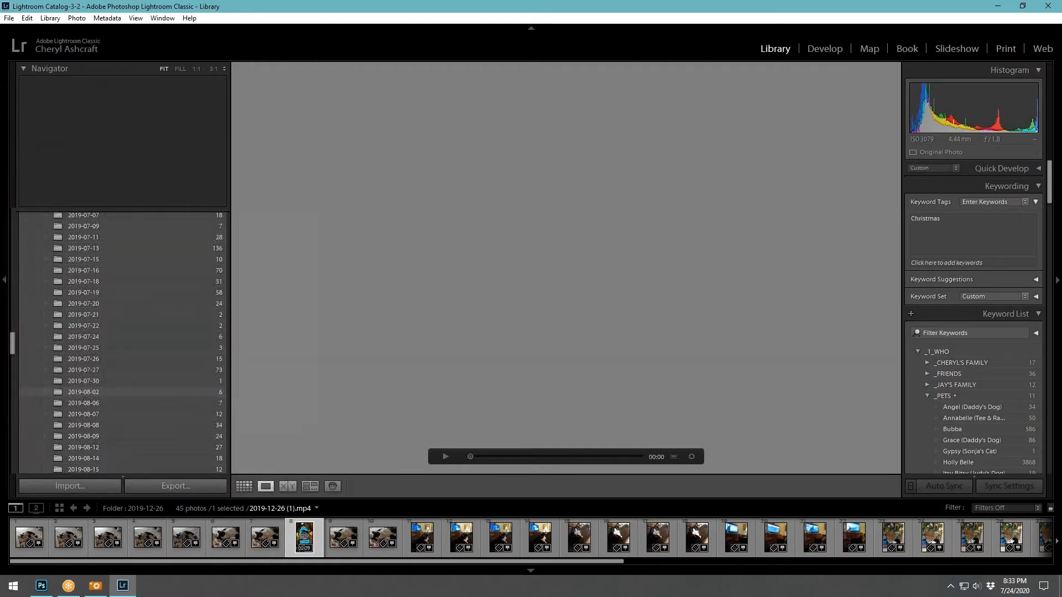
scroll(138, 402, "down", 10)
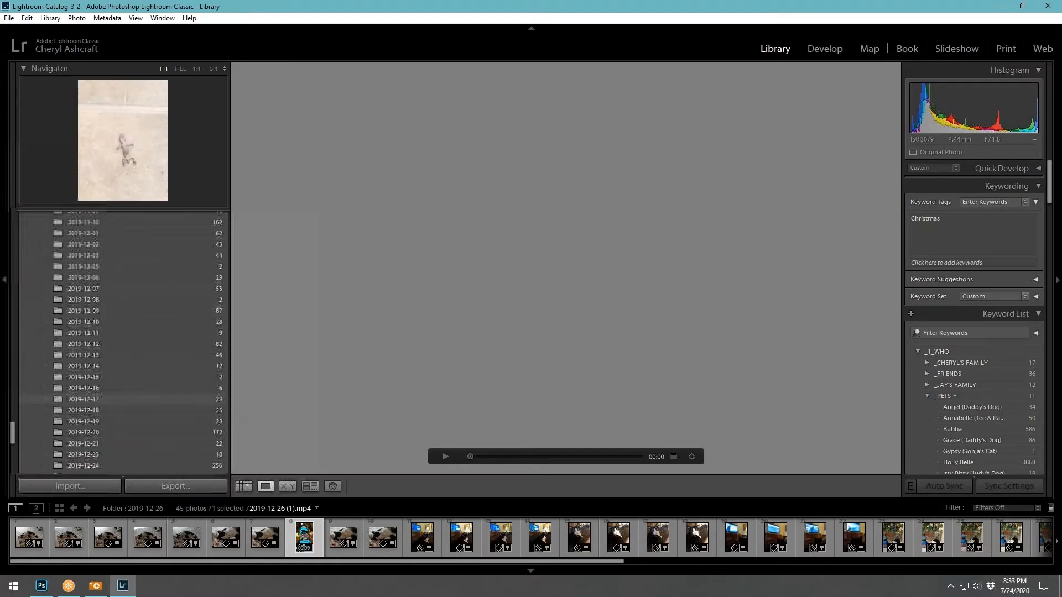
scroll(142, 393, "down", 5)
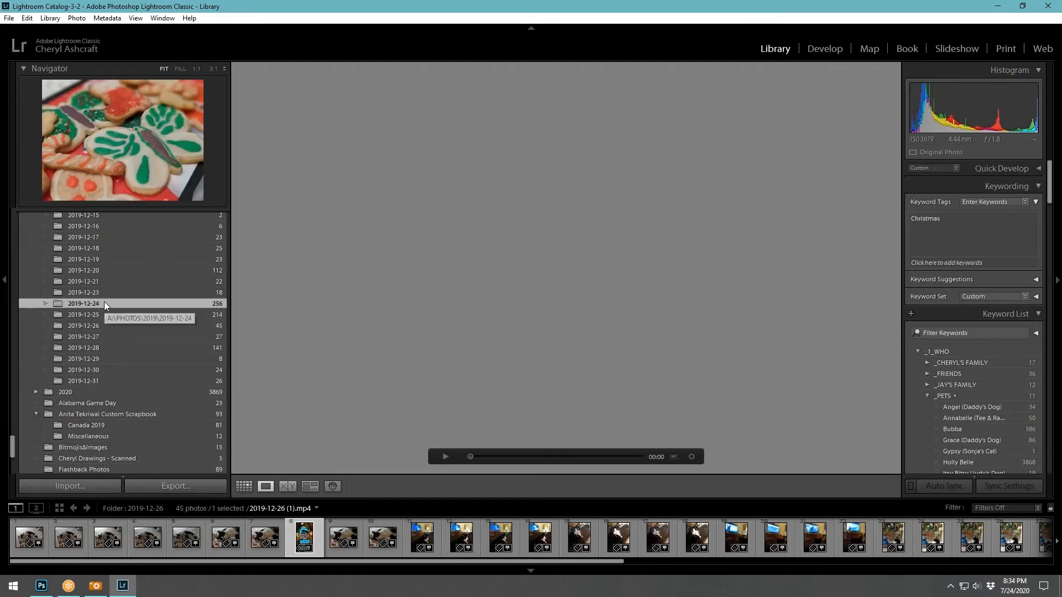
left_click(104, 302)
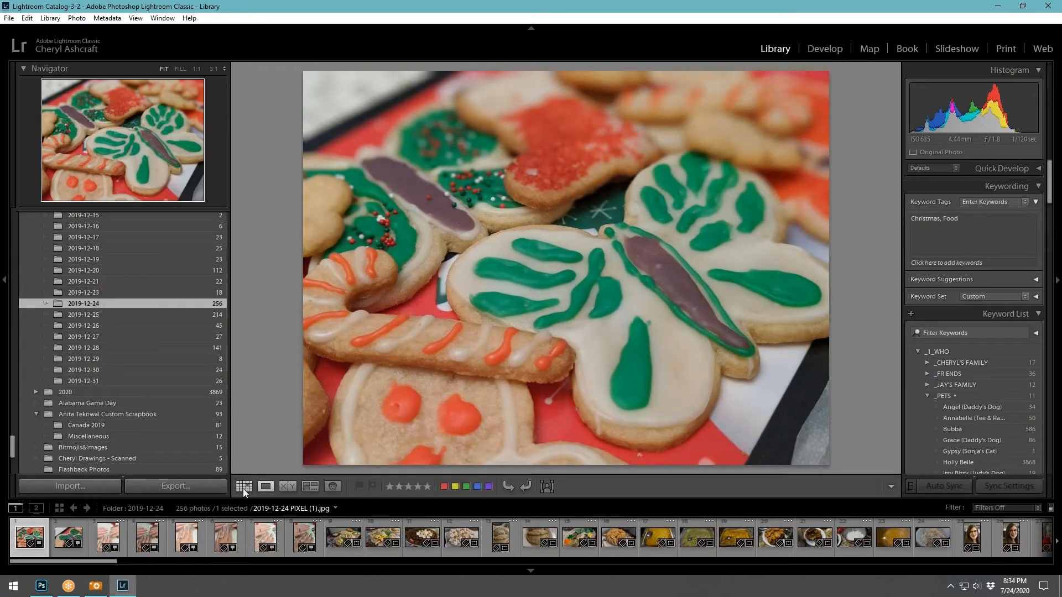
left_click(244, 486)
- Look over the thumbnails of the ring and holiday food photos near the start of the 2019-12-24 folder
scroll(705, 234, "down", 10)
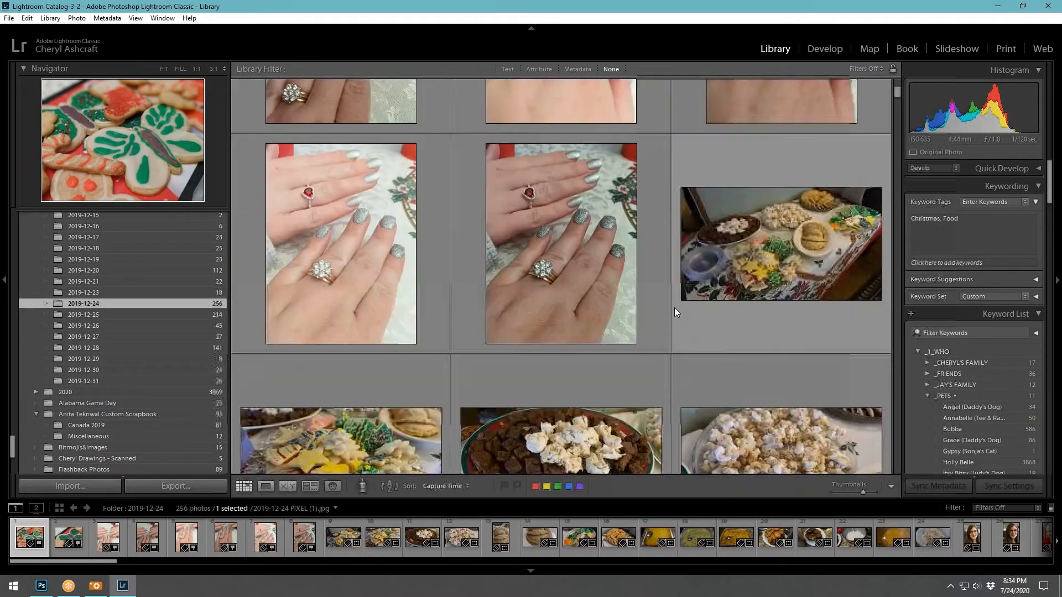
scroll(674, 307, "down", 3)
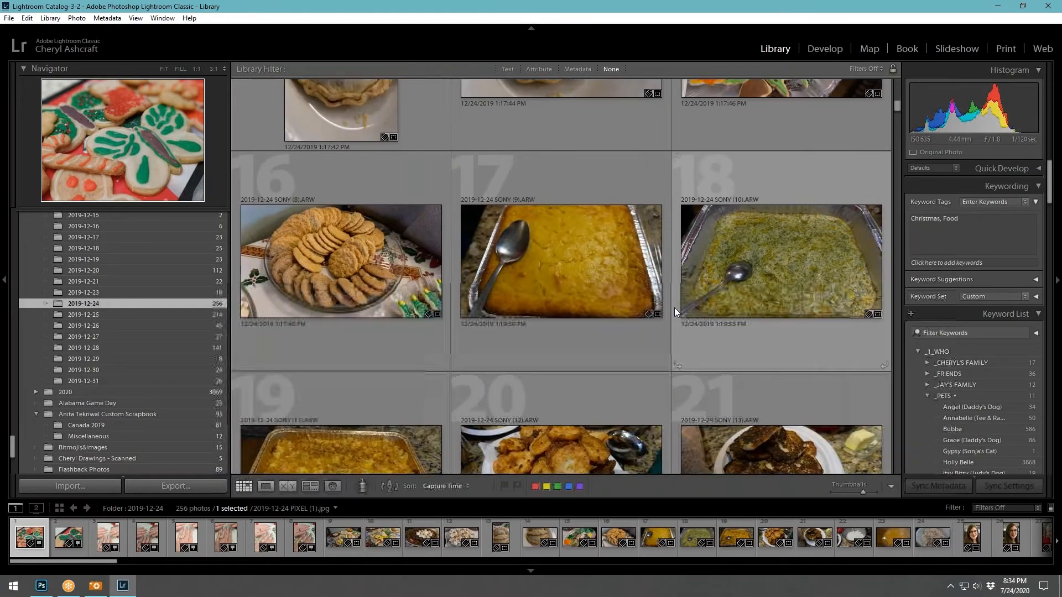
scroll(674, 308, "down", 6)
scroll(675, 307, "up", 10)
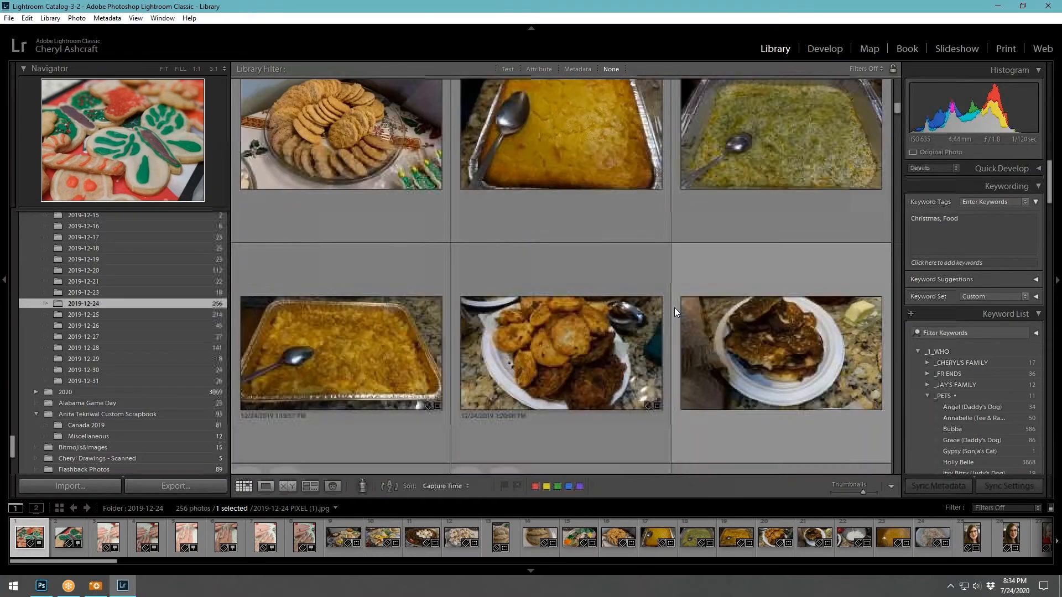
scroll(674, 307, "down", 3)
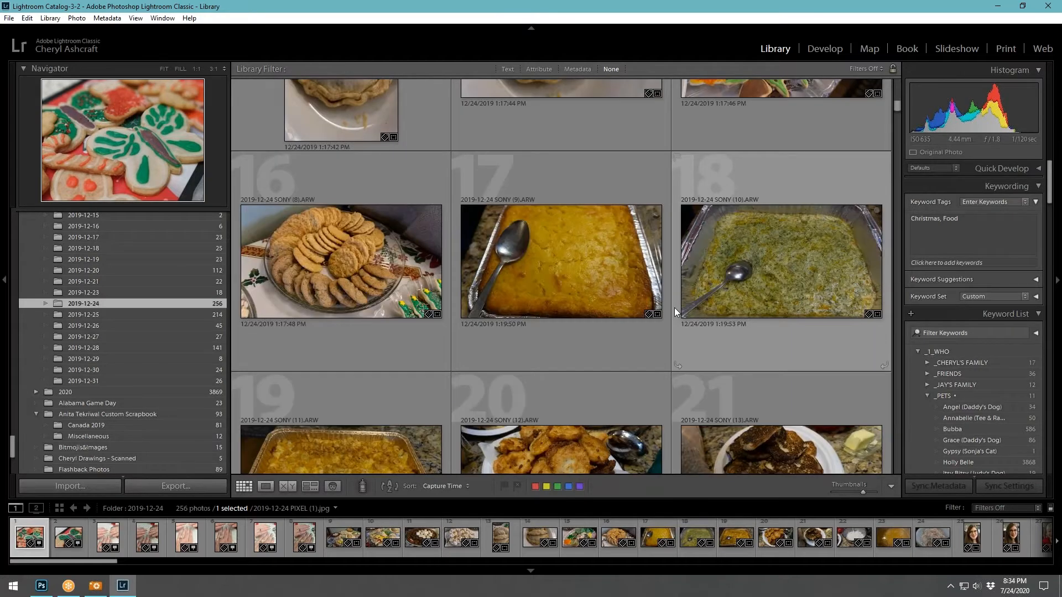
scroll(648, 278, "up", 3)
scroll(648, 279, "down", 2)
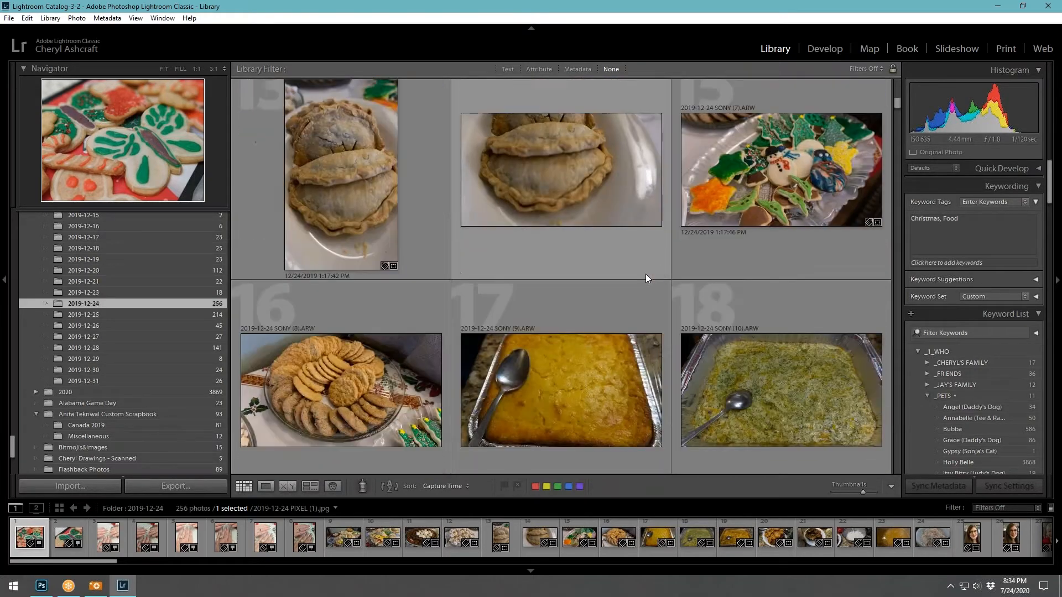
scroll(648, 278, "up", 11)
scroll(768, 220, "down", 3)
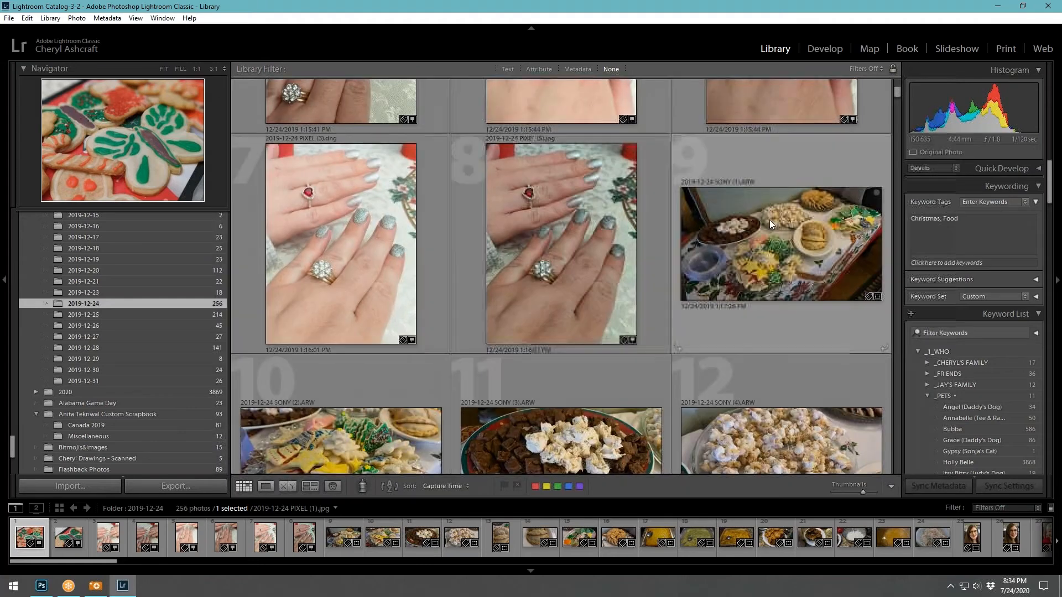
- View the food photos one by one at full size, from the dessert table in SONY (1) through SONY (10)
double_click(775, 213)
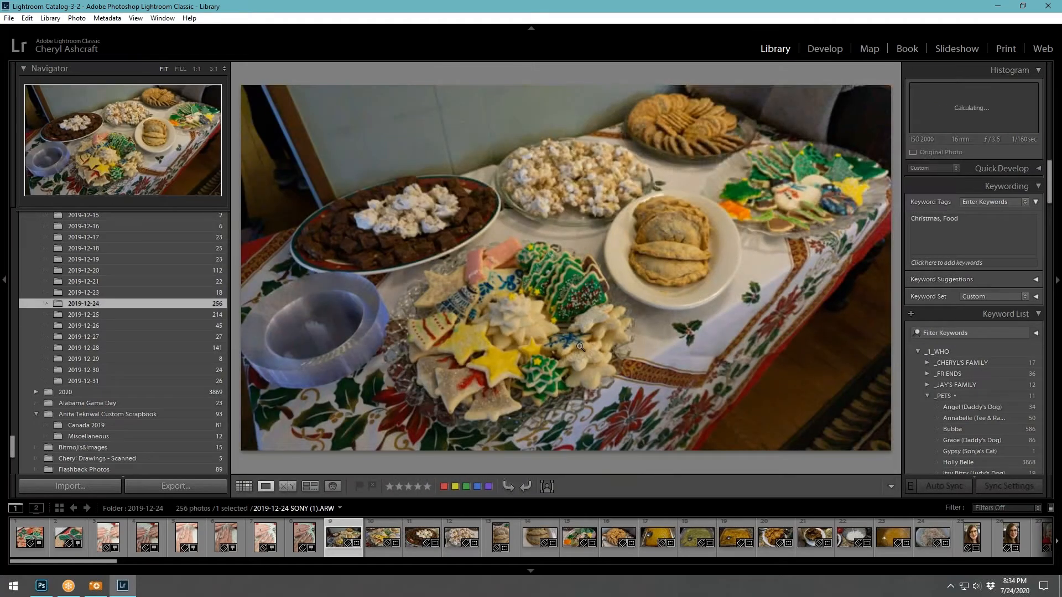
left_click(580, 346)
key("Right")
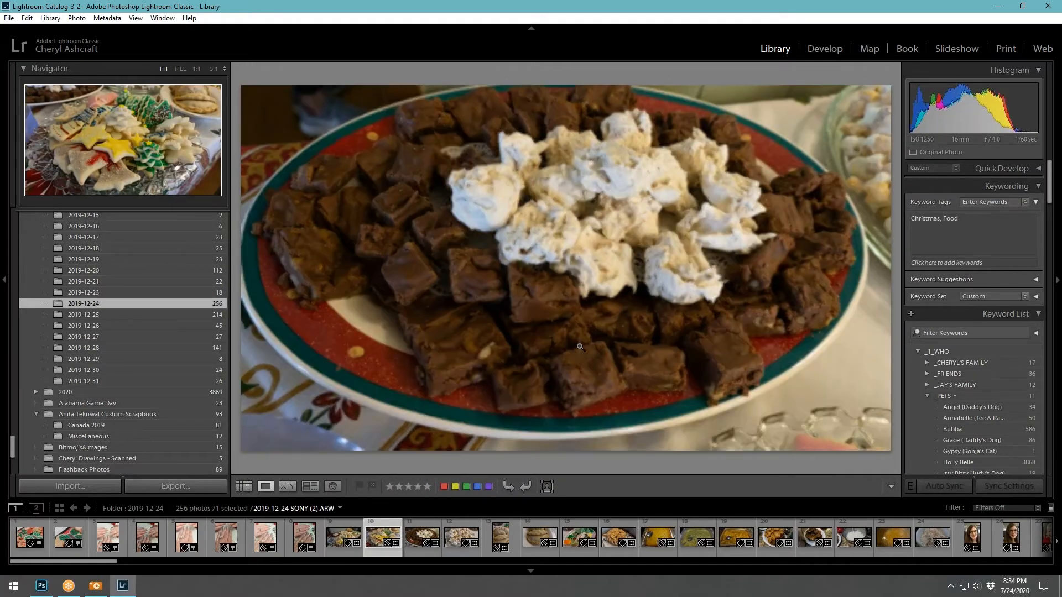
key("Right")
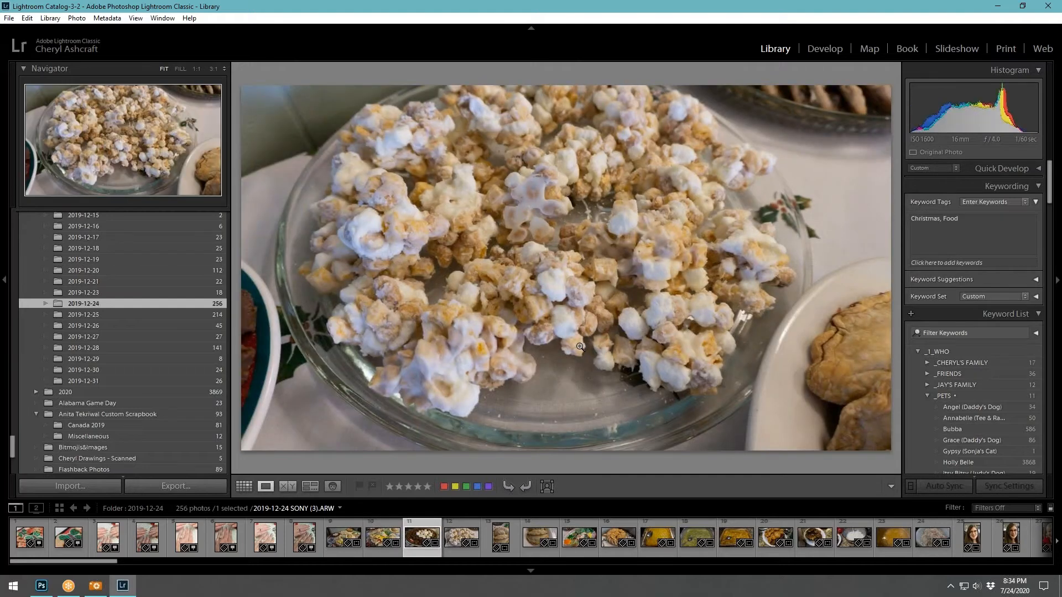
key("Right")
key("Right")
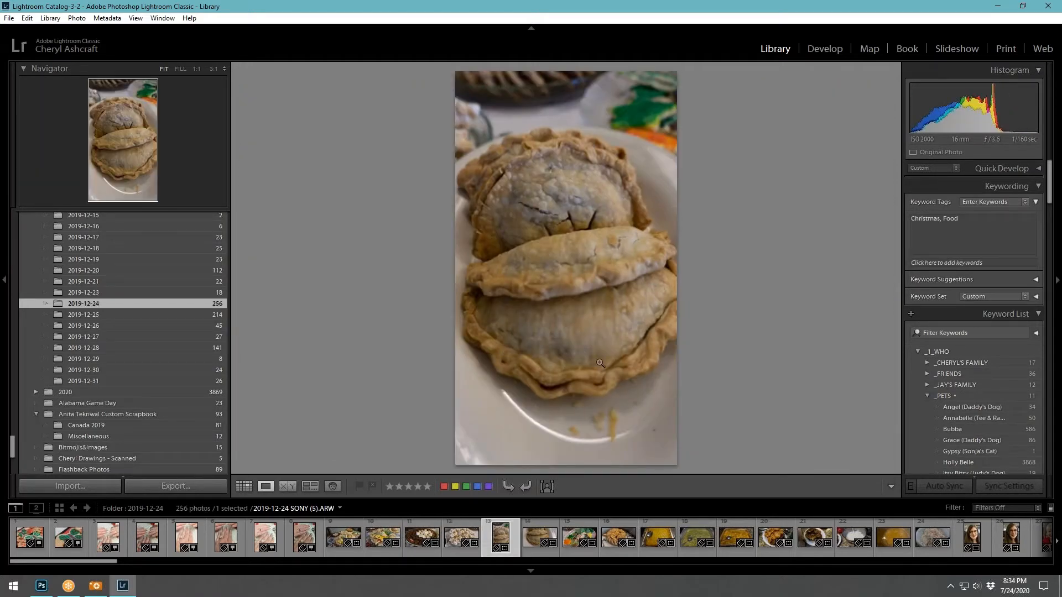
left_click(568, 350)
key("Right")
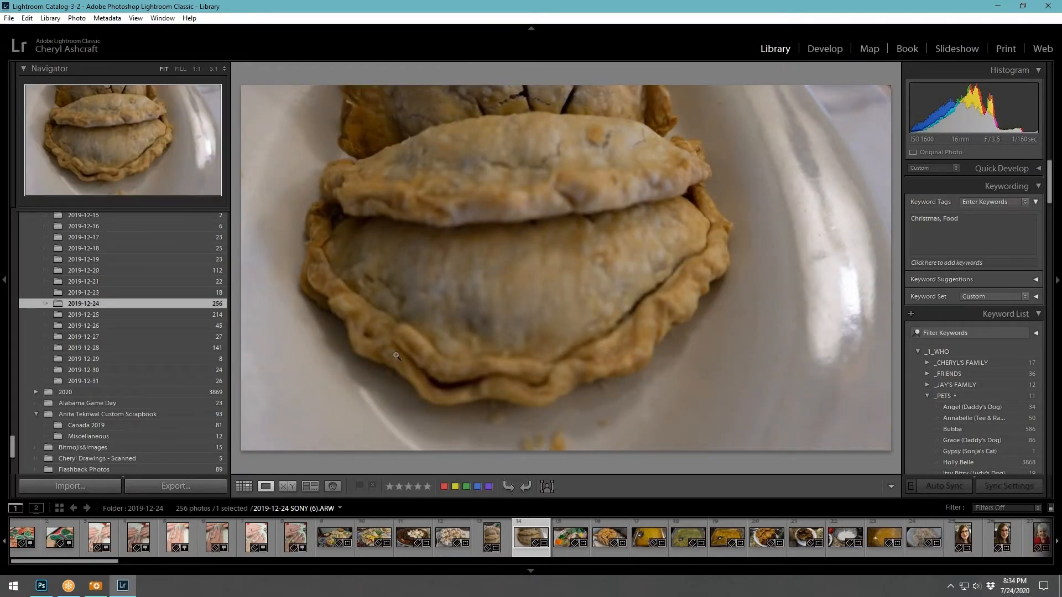
key("Right")
key("Right")
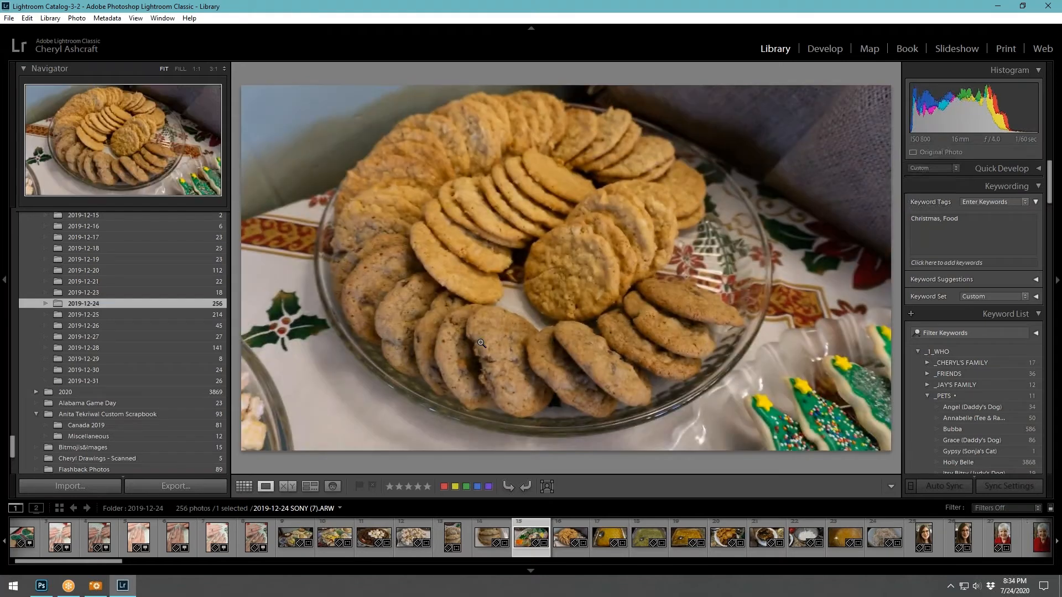
key("Right")
key("Right")
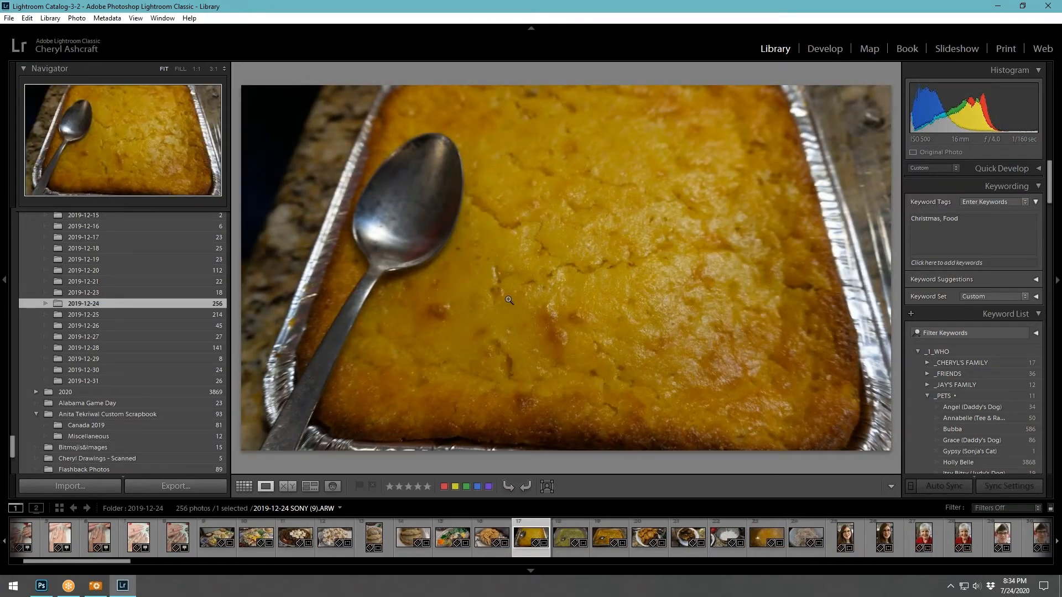
key("Right")
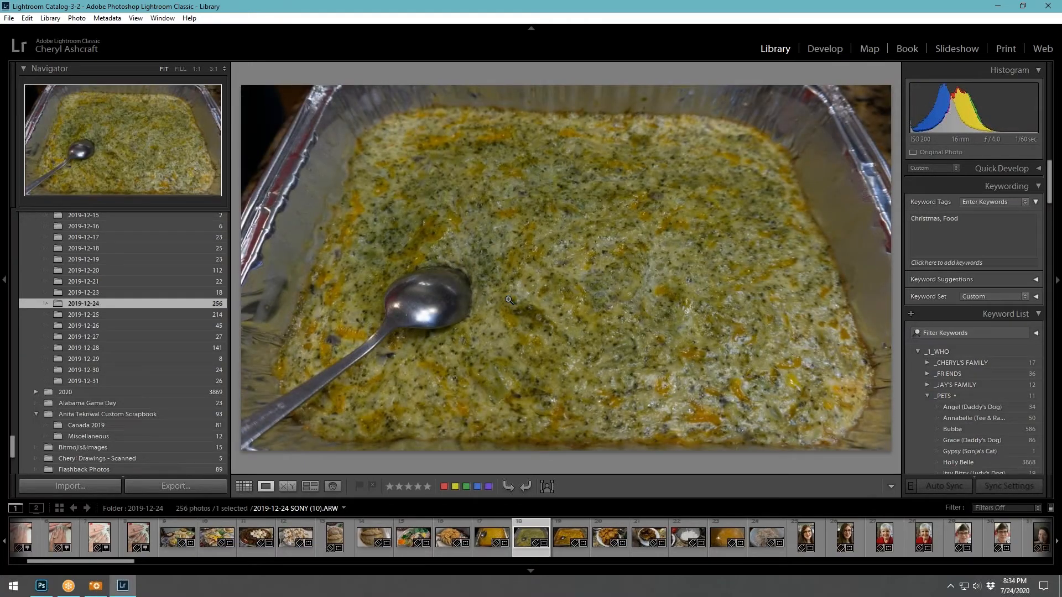
- Compare the casserole and fried food photos, and continue viewing the dishes one by one through SONY (16)
key("Left")
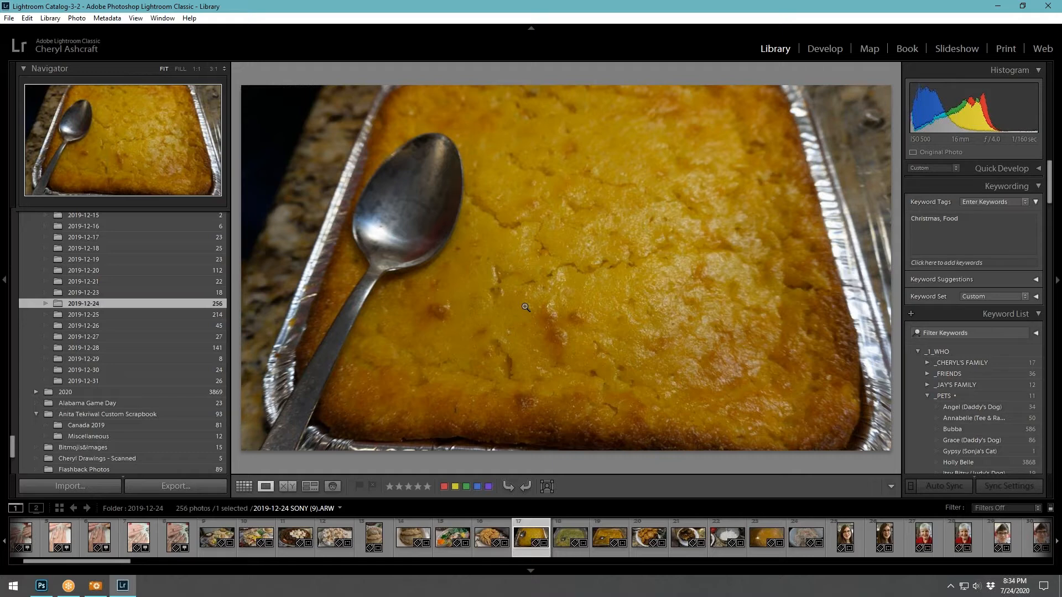
key("Right")
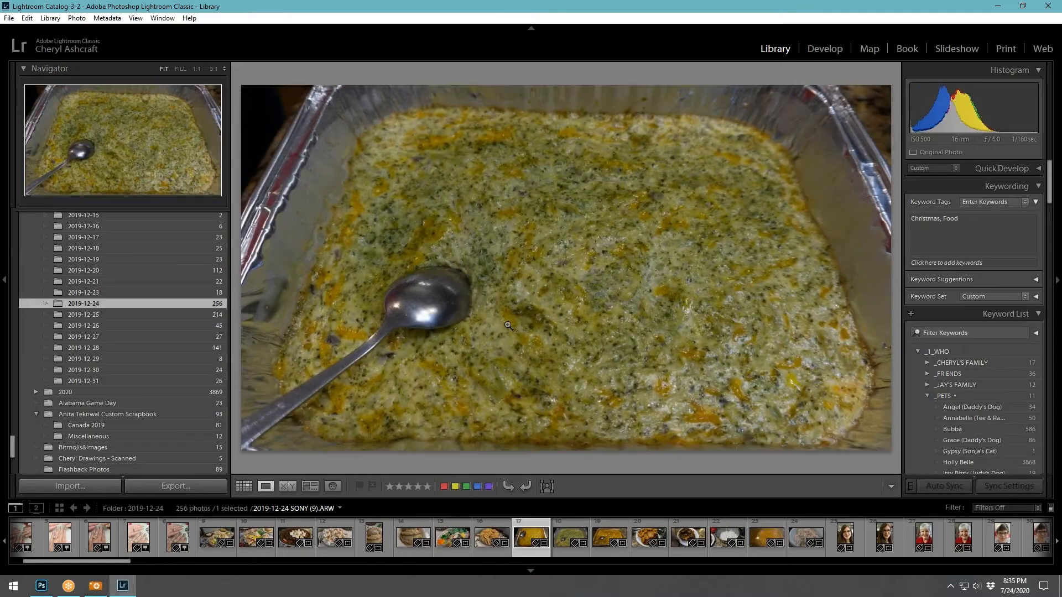
key("Right")
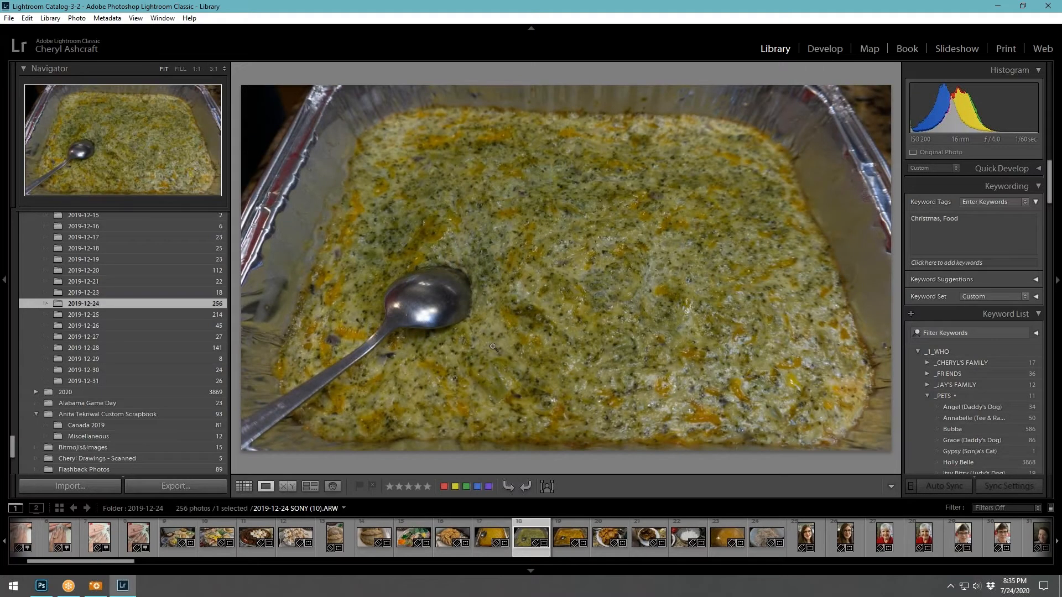
key("Right")
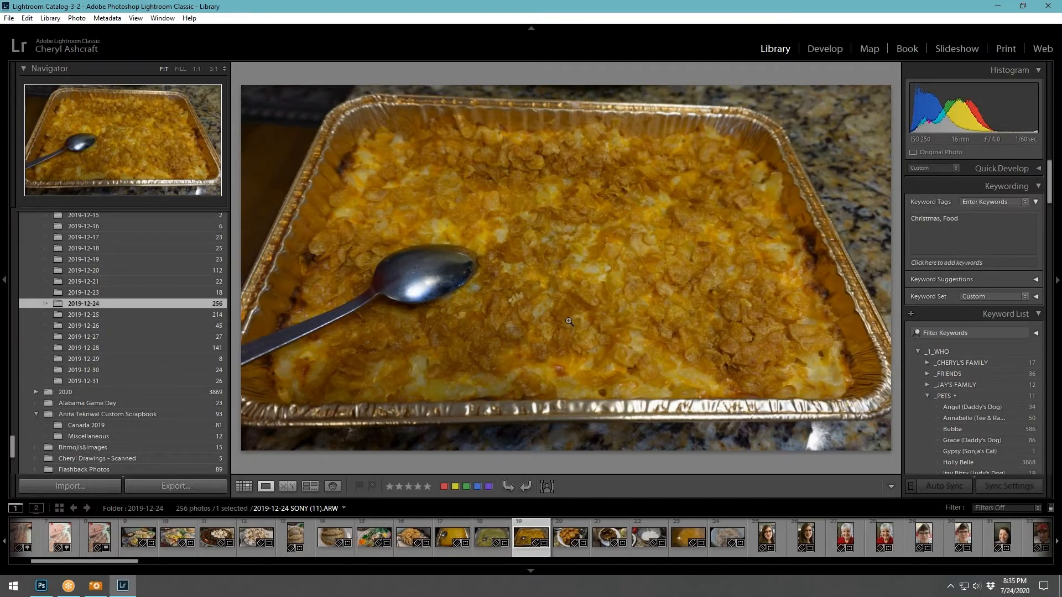
key("Right")
key("Right")
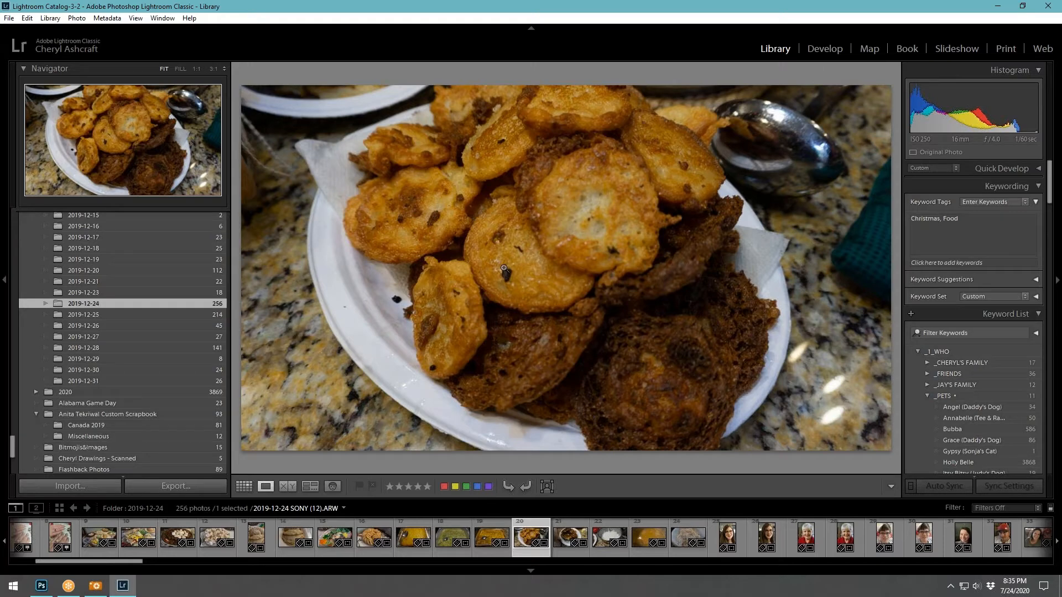
key("Right")
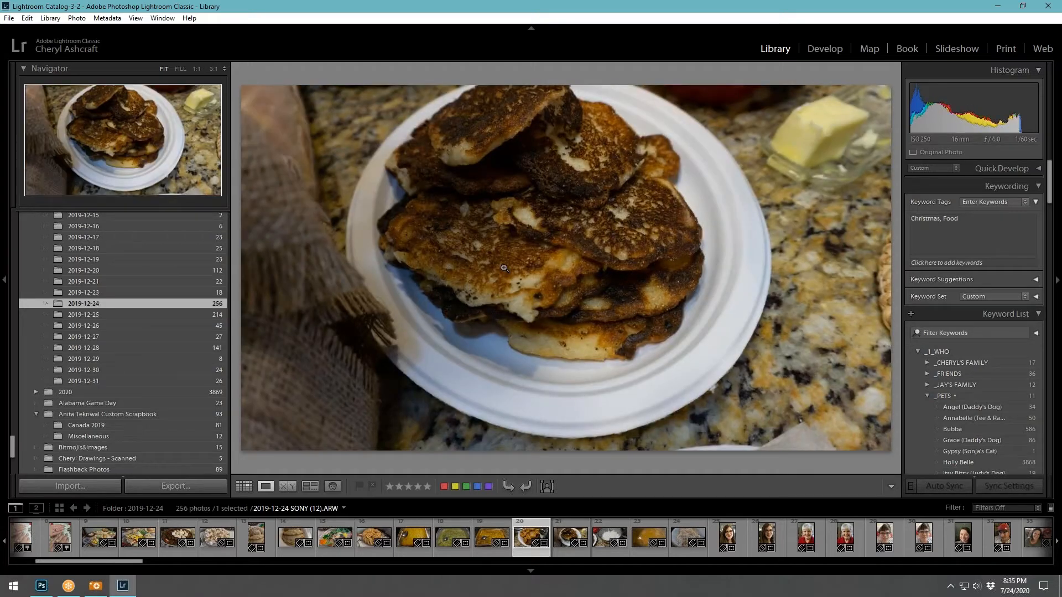
key("Left")
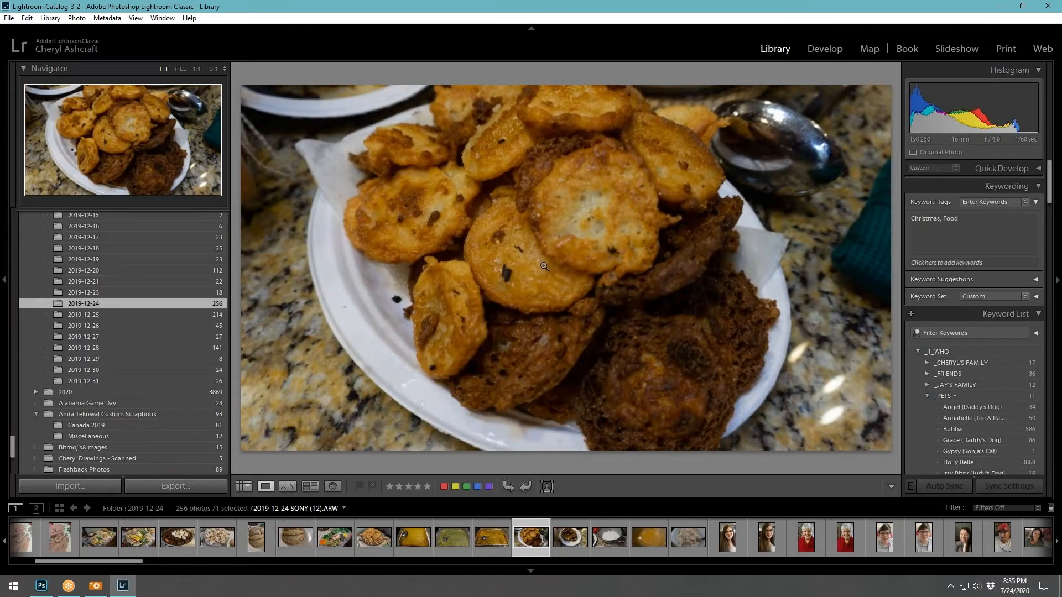
key("Right")
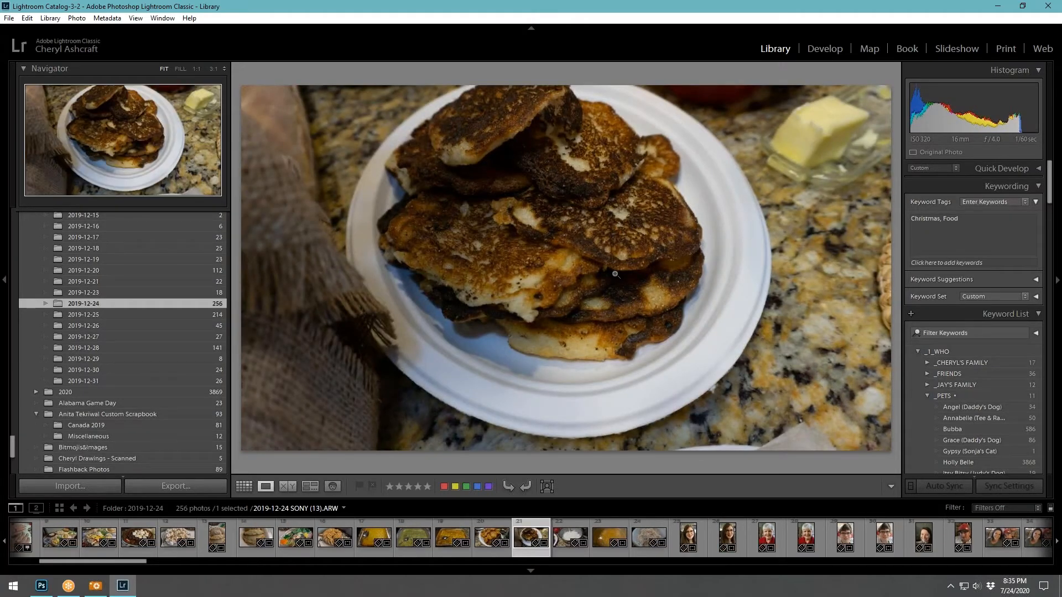
key("Right")
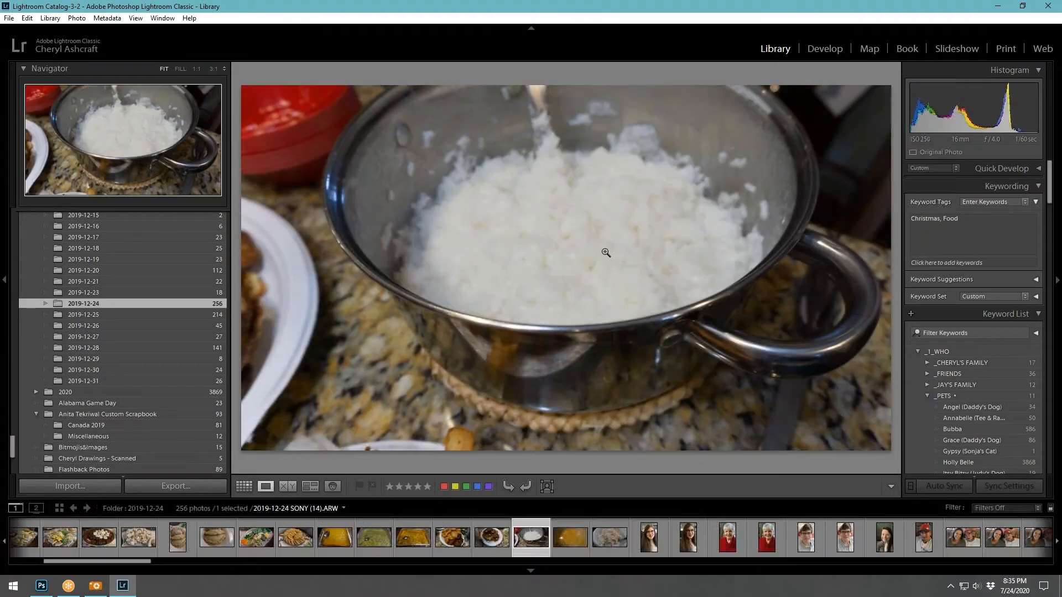
key("Right")
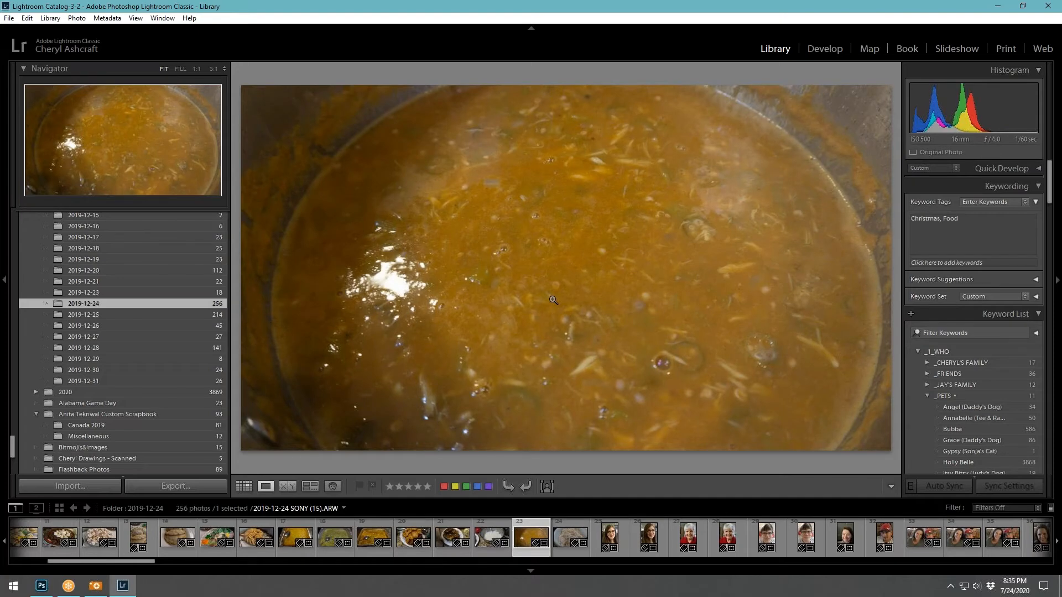
key("Right")
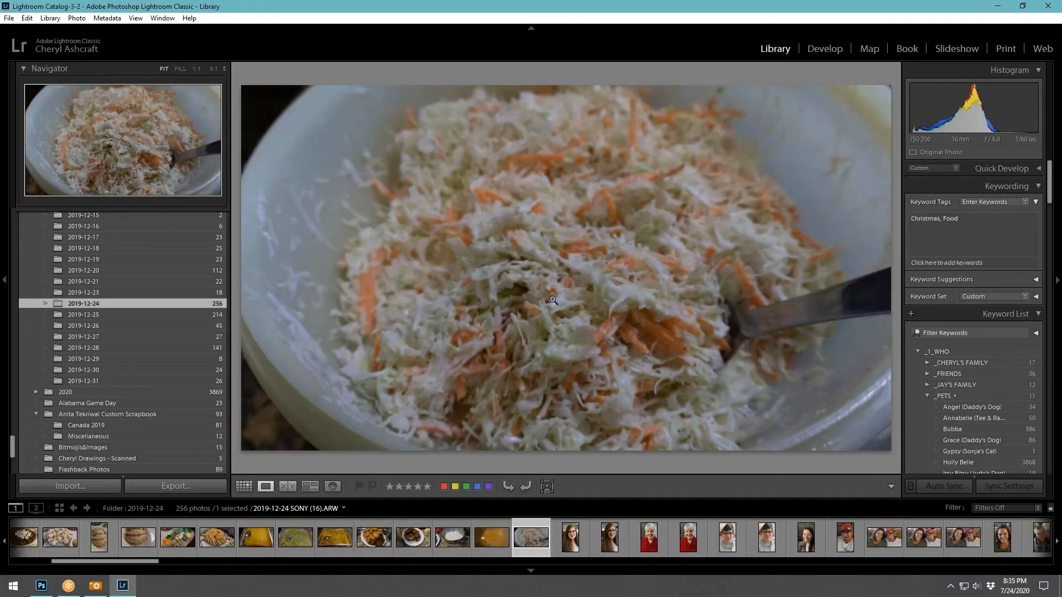
- View the family portraits that follow SONY (16) one by one at full size
key("Right")
key("Right")
key("Right")
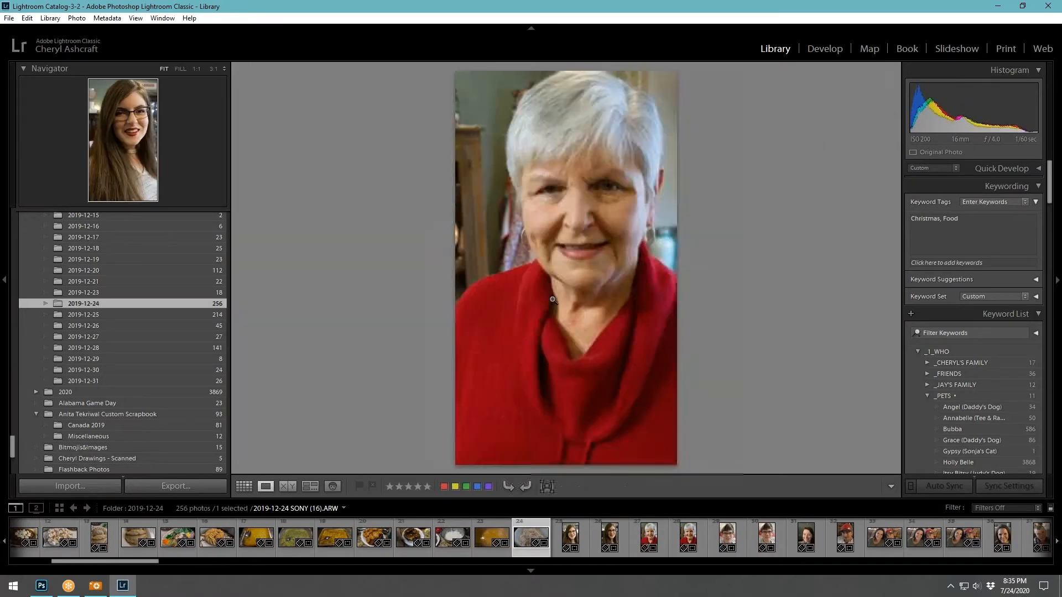
- Look over the thumbnail grid of the 2019-12-24 folder, from the family portraits through the decorations and kitchen gathering photos
key("g")
scroll(642, 285, "down", 4)
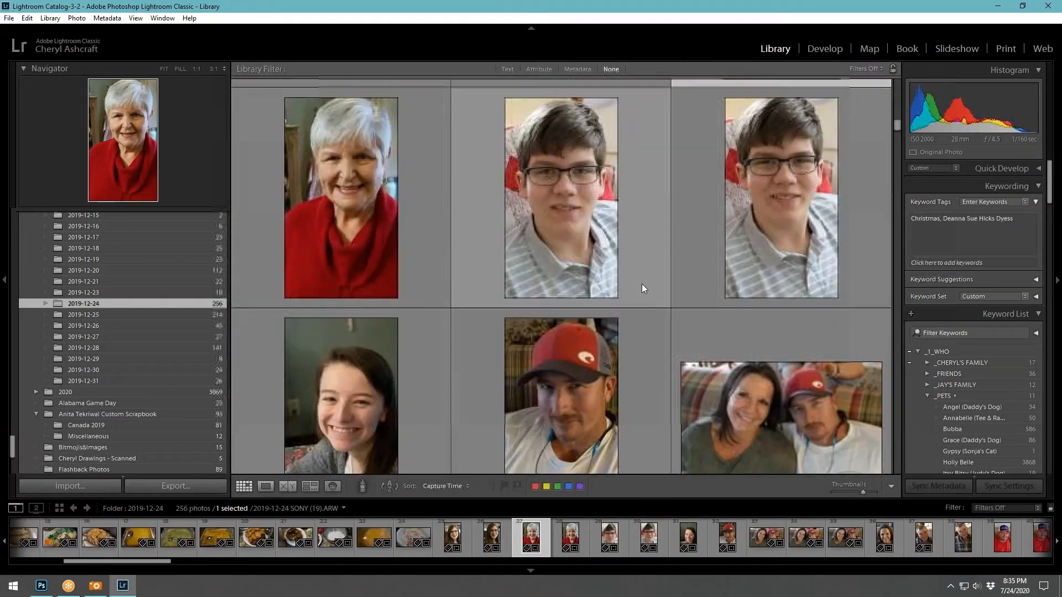
scroll(642, 283, "down", 10)
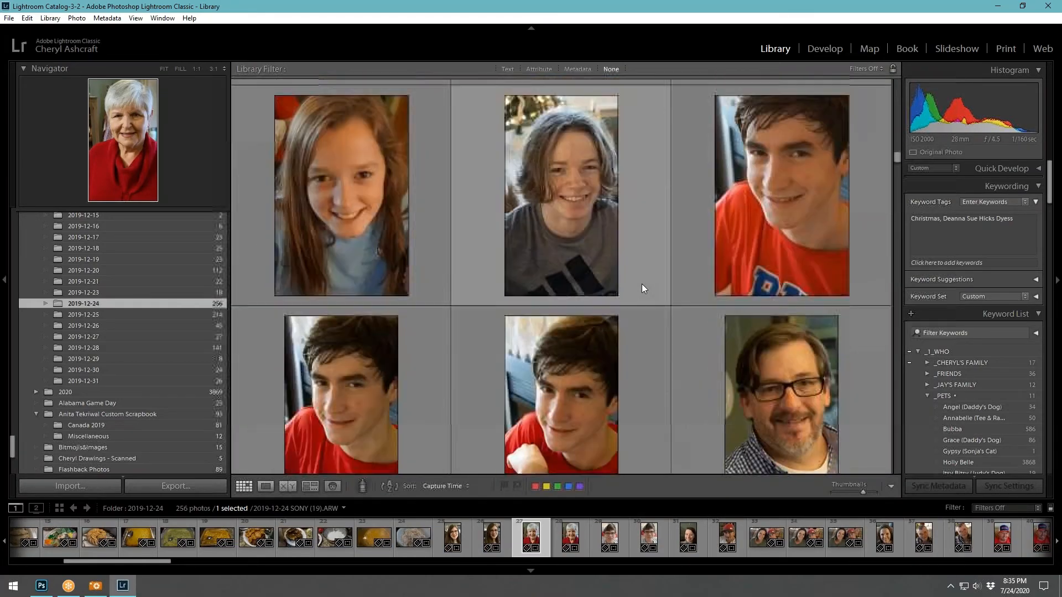
scroll(642, 283, "down", 10)
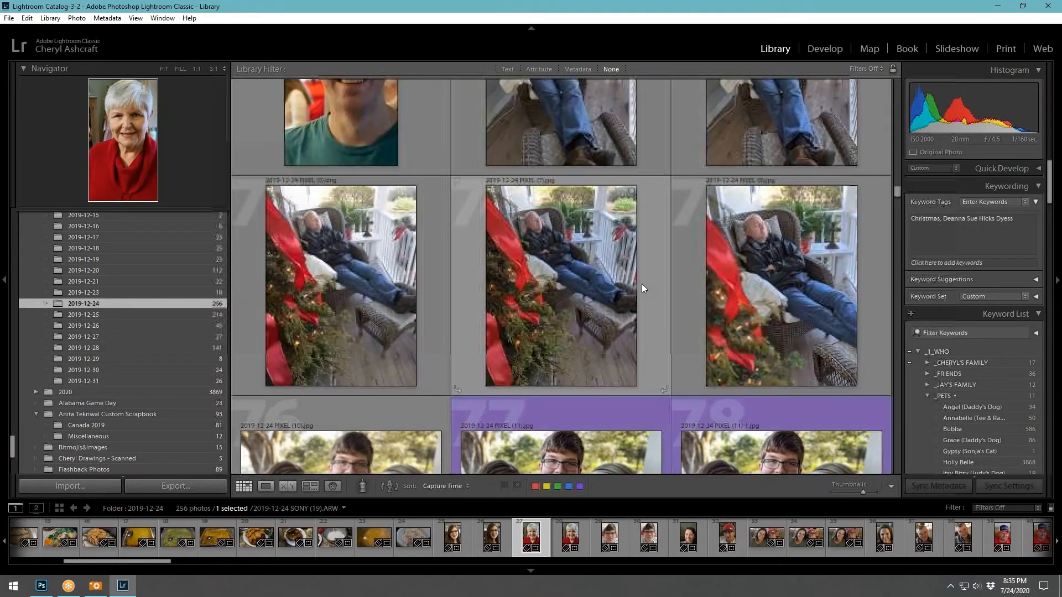
scroll(642, 283, "down", 10)
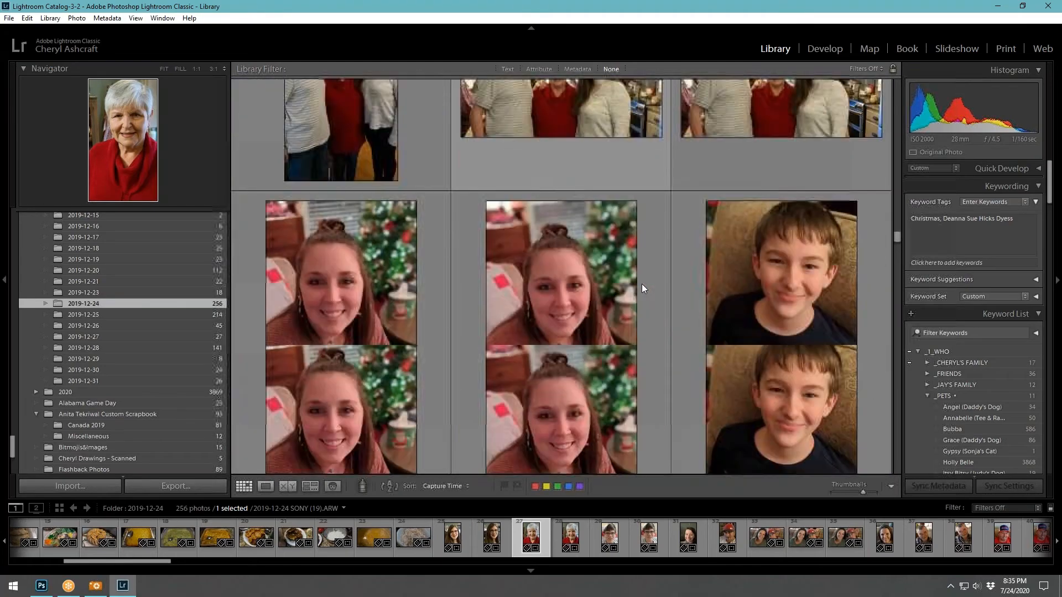
scroll(641, 284, "down", 10)
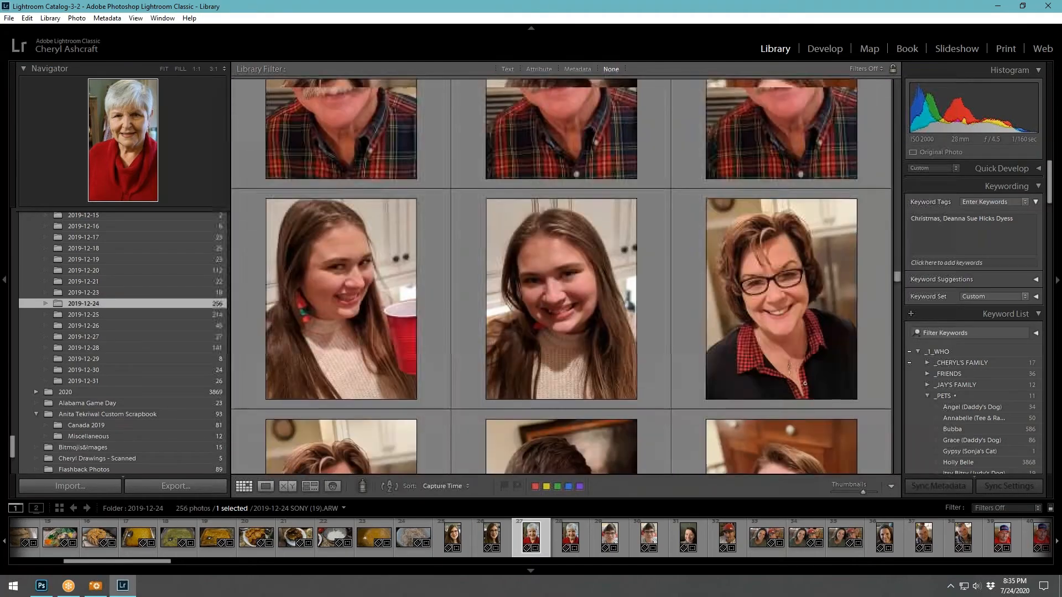
scroll(649, 407, "down", 7)
scroll(649, 407, "up", 2)
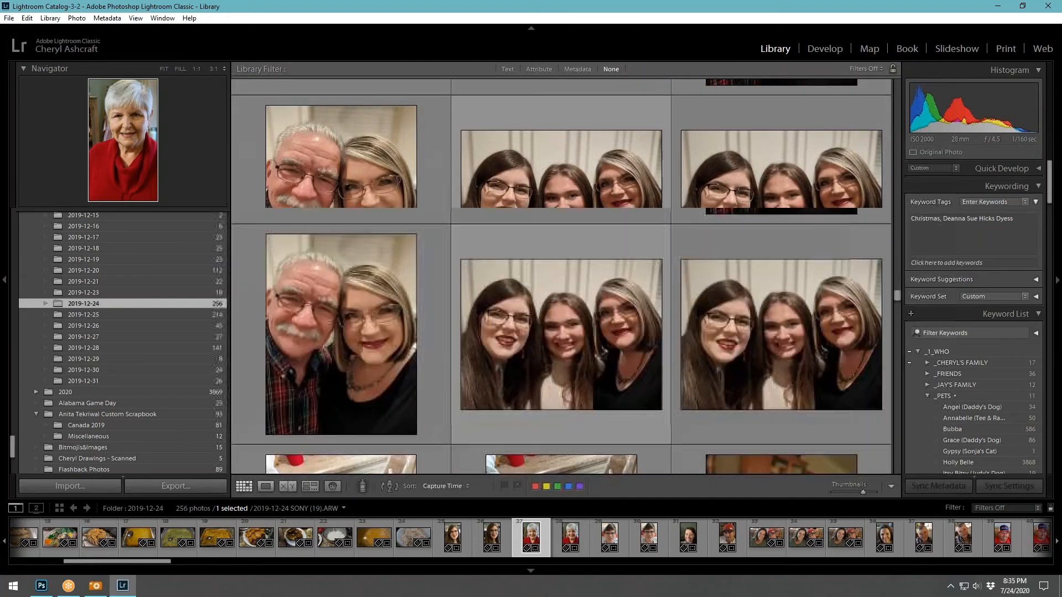
scroll(649, 407, "down", 15)
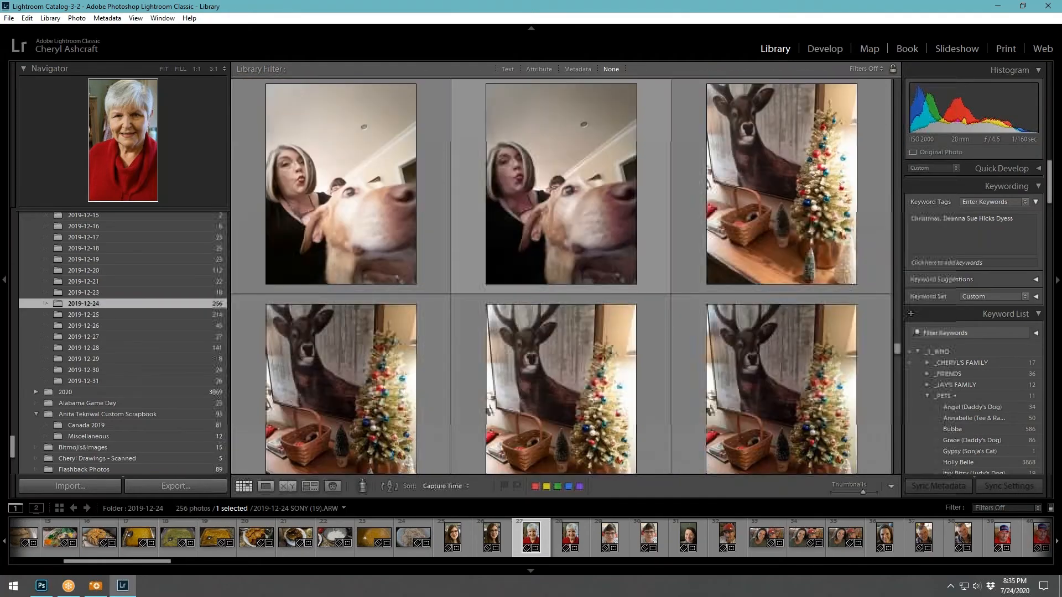
scroll(561, 276, "down", 15)
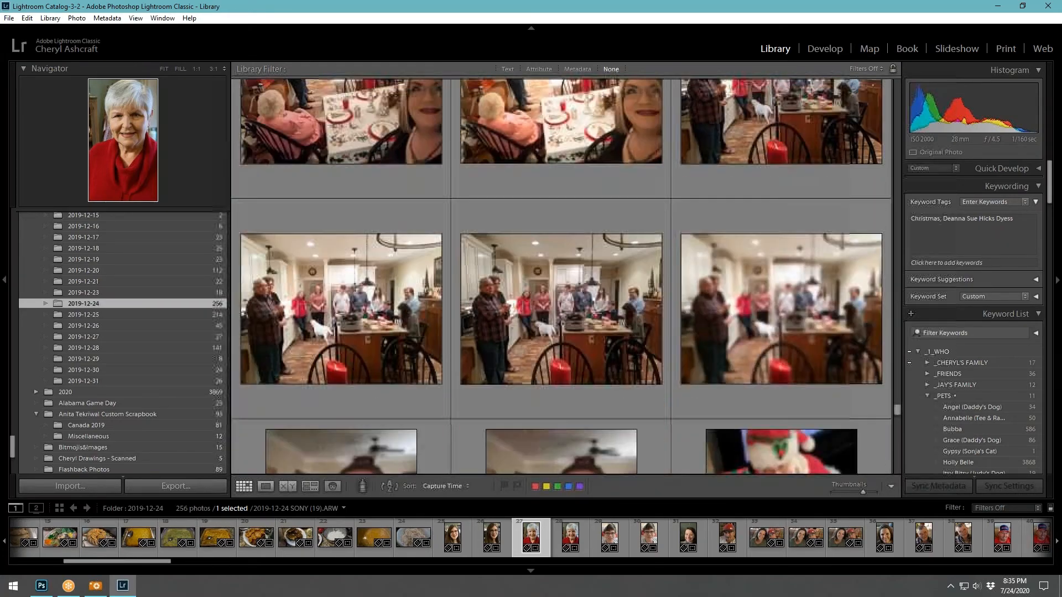
scroll(560, 276, "up", 5)
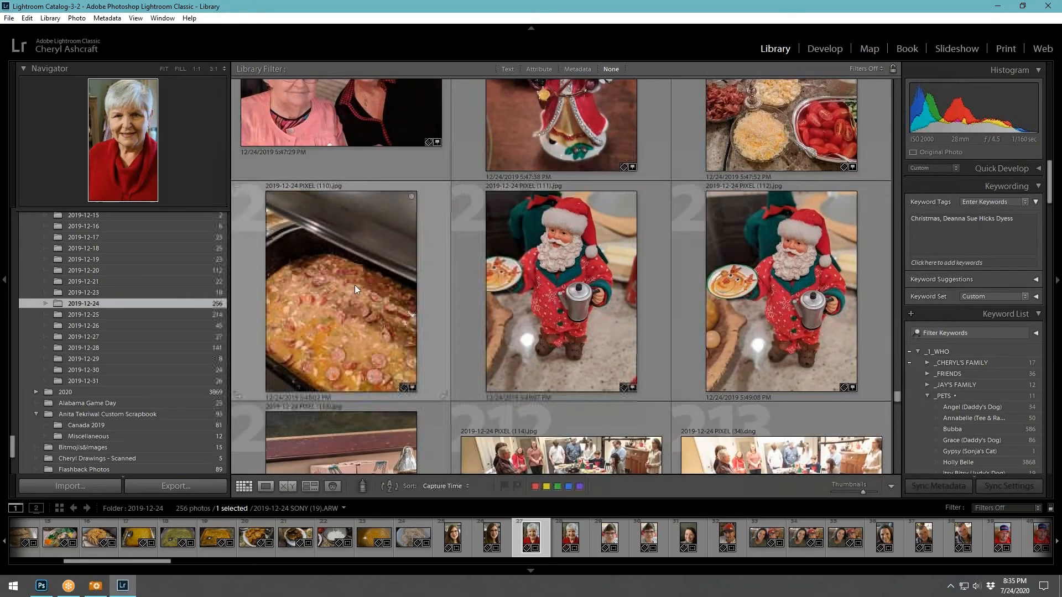
- View the sausage dish PIXEL (110) and the Santa figurine photos through PIXEL (112) at full size, and return to the thumbnail grid
double_click(357, 294)
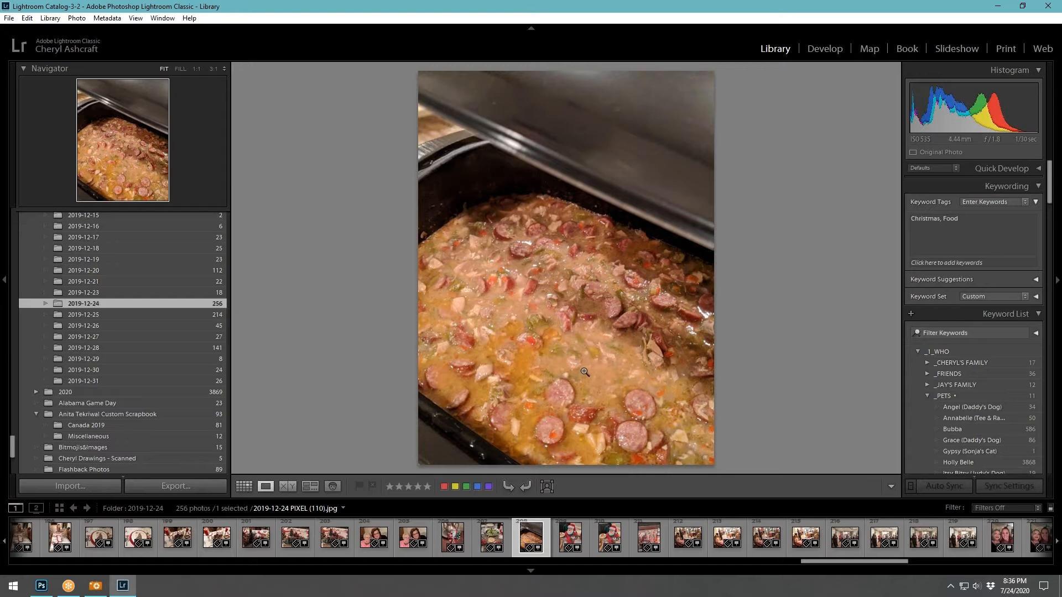
key("Right")
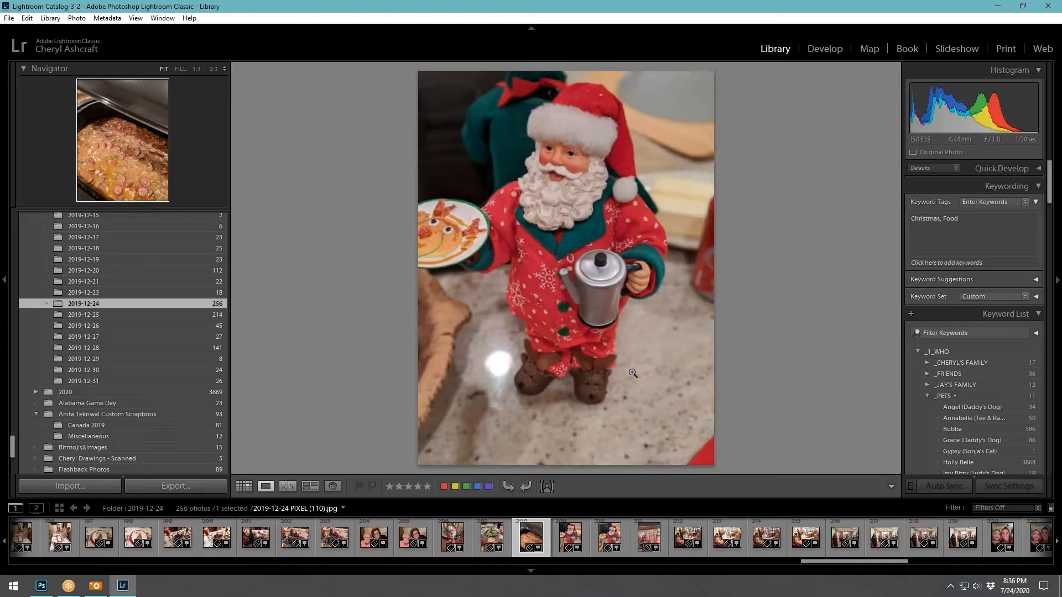
key("Left")
key("Right")
key("Right")
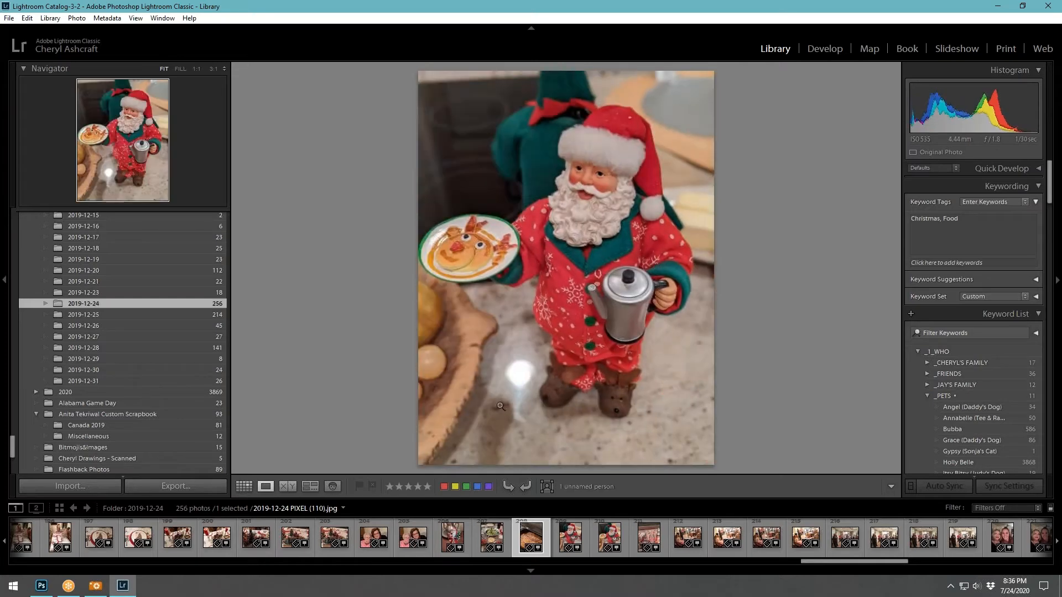
left_click(243, 486)
scroll(665, 331, "down", 3)
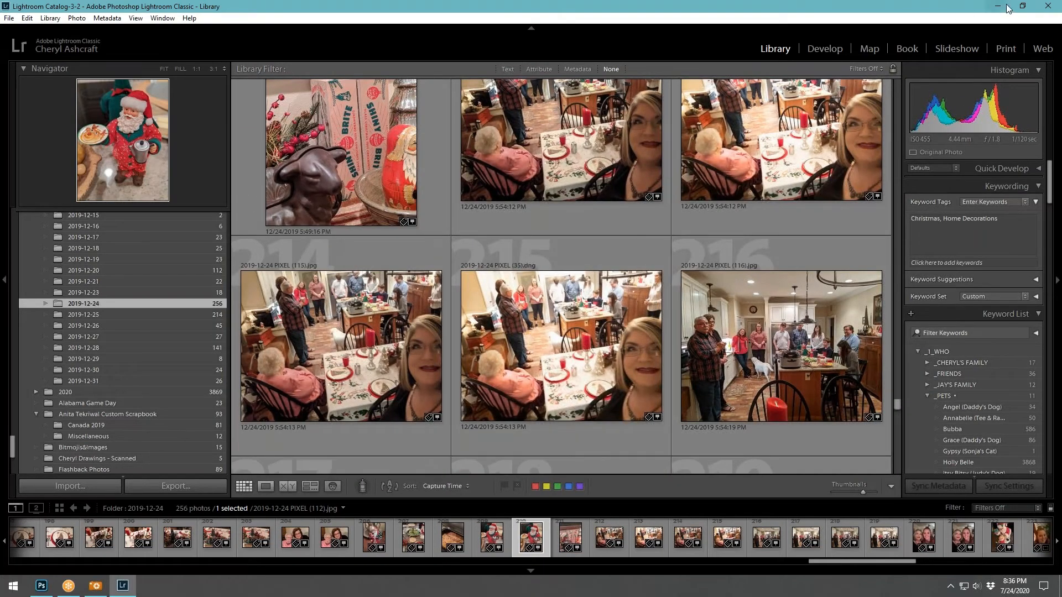
- Switch back to Photoshop, move the FJ-COTTAGE-CMAS-lights layer beneath the bunting layer, and shift the lights slightly lower on the page
left_click(1044, 8)
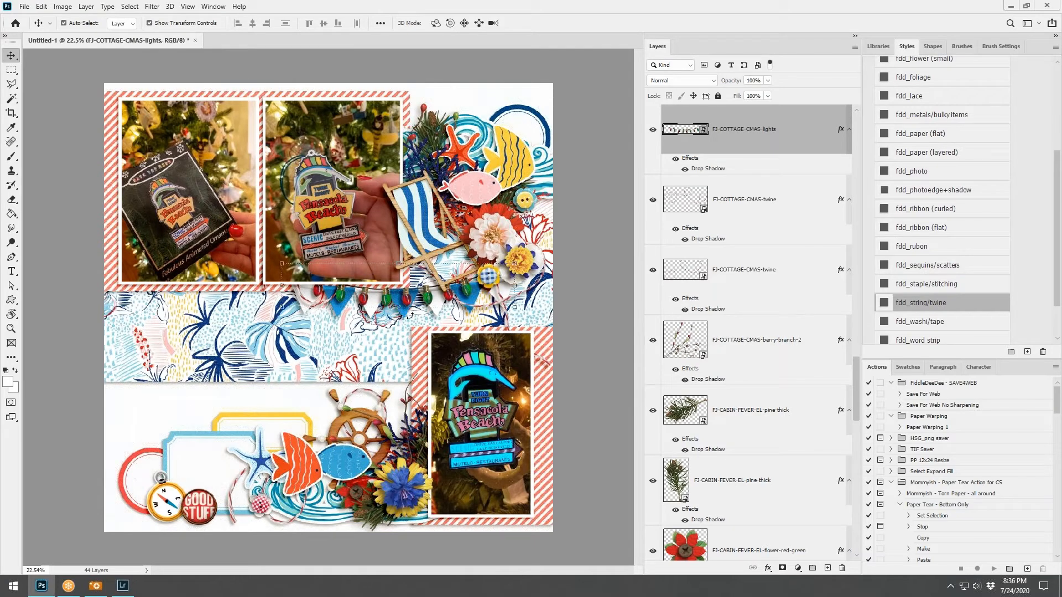
left_click_drag(405, 300, 408, 301)
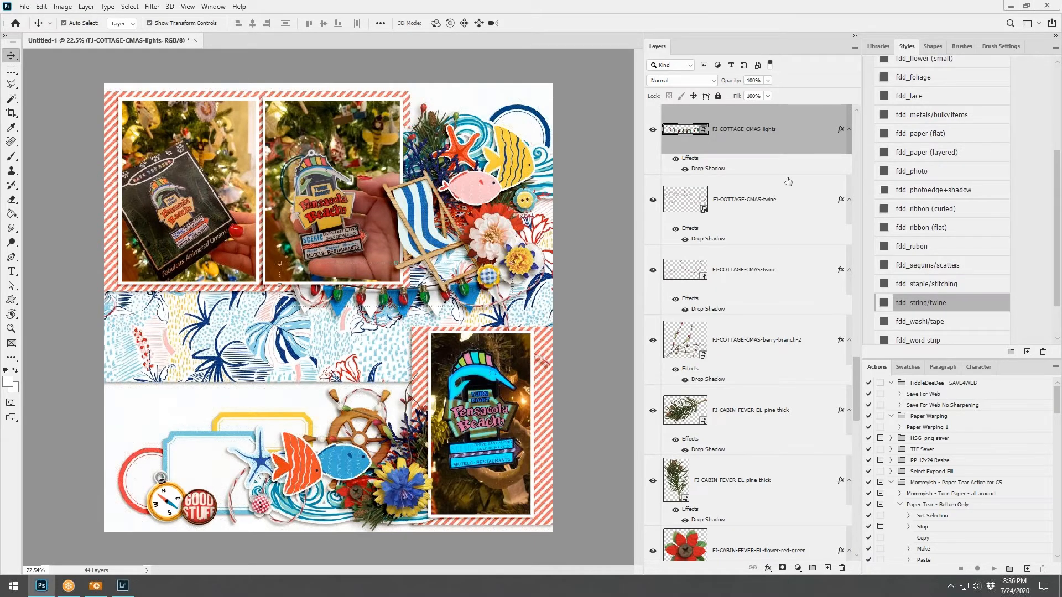
left_click_drag(750, 132, 756, 265)
left_click_drag(401, 298, 392, 313)
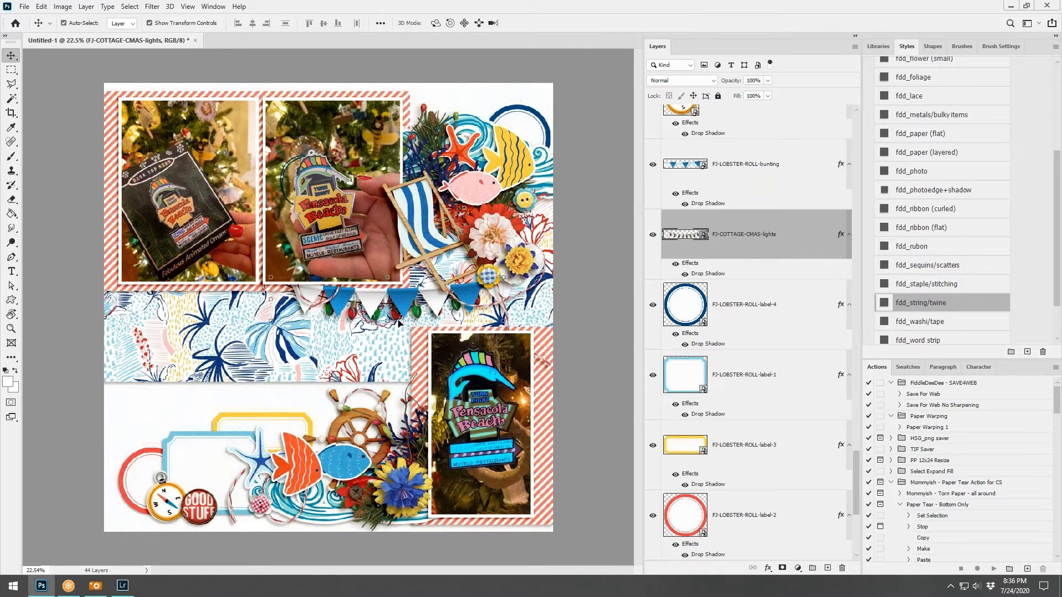
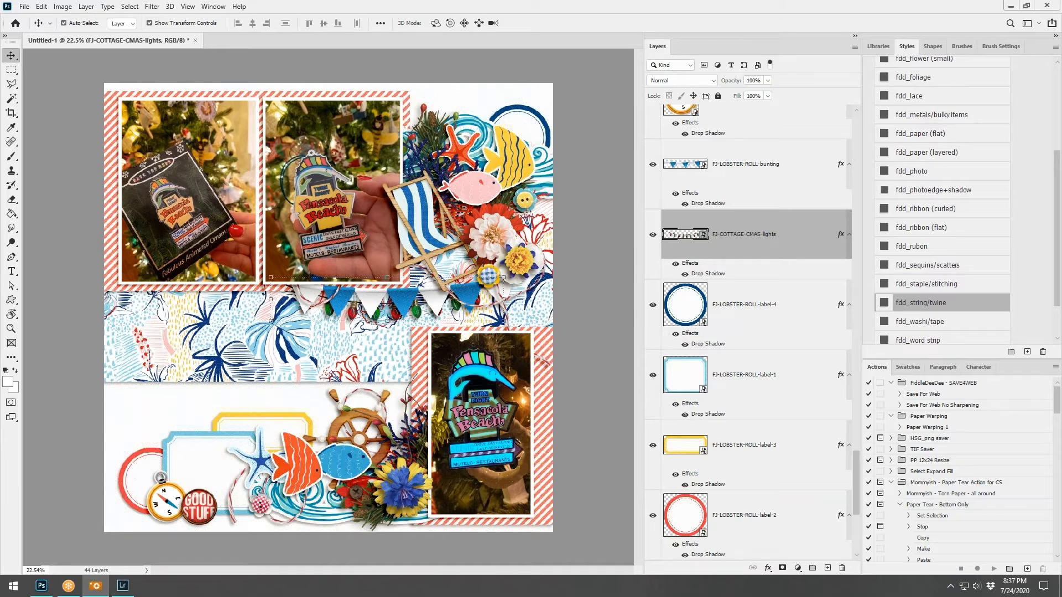
- Place the "It's beginning to look alot like Christmas" word art just below the patterned paper strip, and apply the fdd_rubon style
left_click_drag(429, 302, 348, 313)
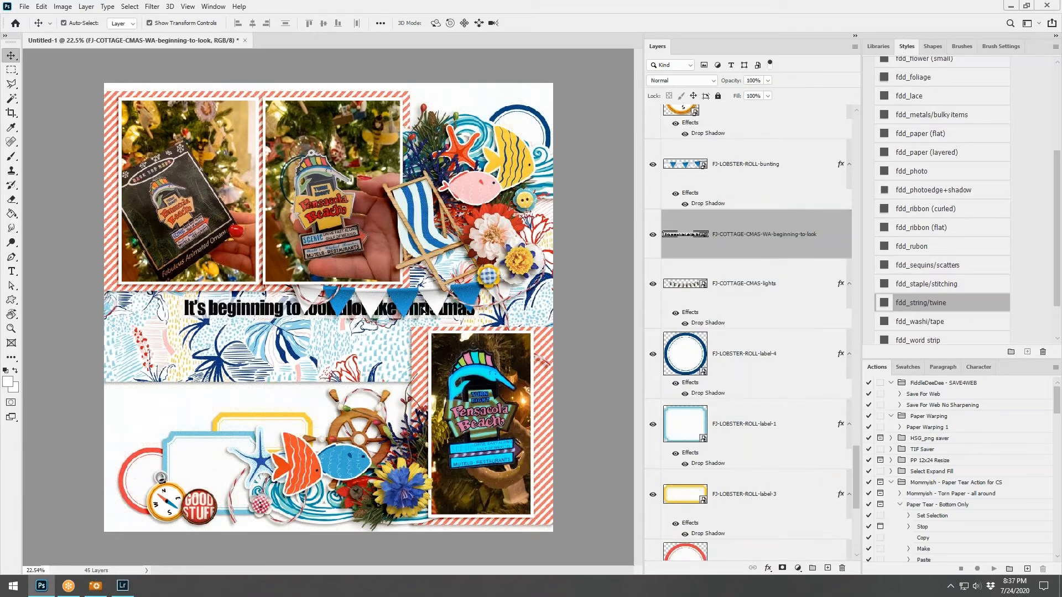
left_click_drag(422, 311, 296, 395)
left_click(537, 23)
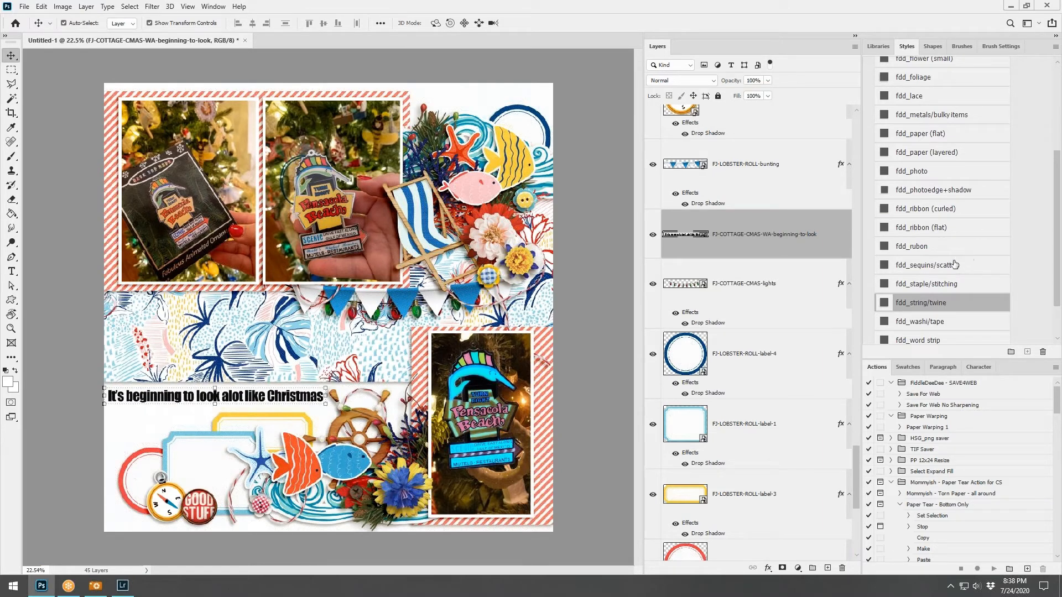
scroll(949, 274, "down", 1)
scroll(935, 228, "up", 1)
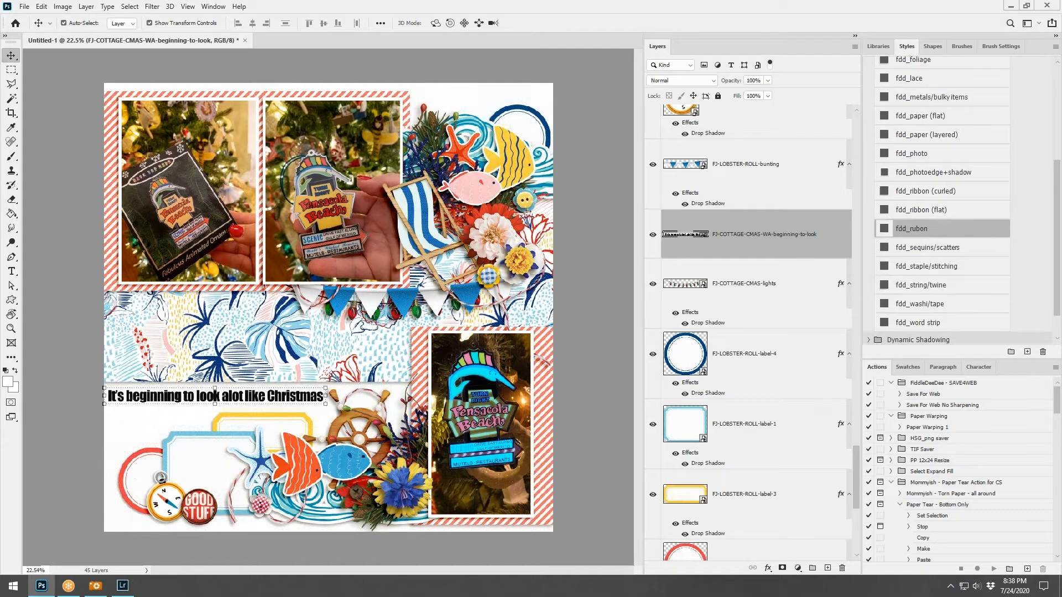
left_click(924, 232)
left_click(594, 230)
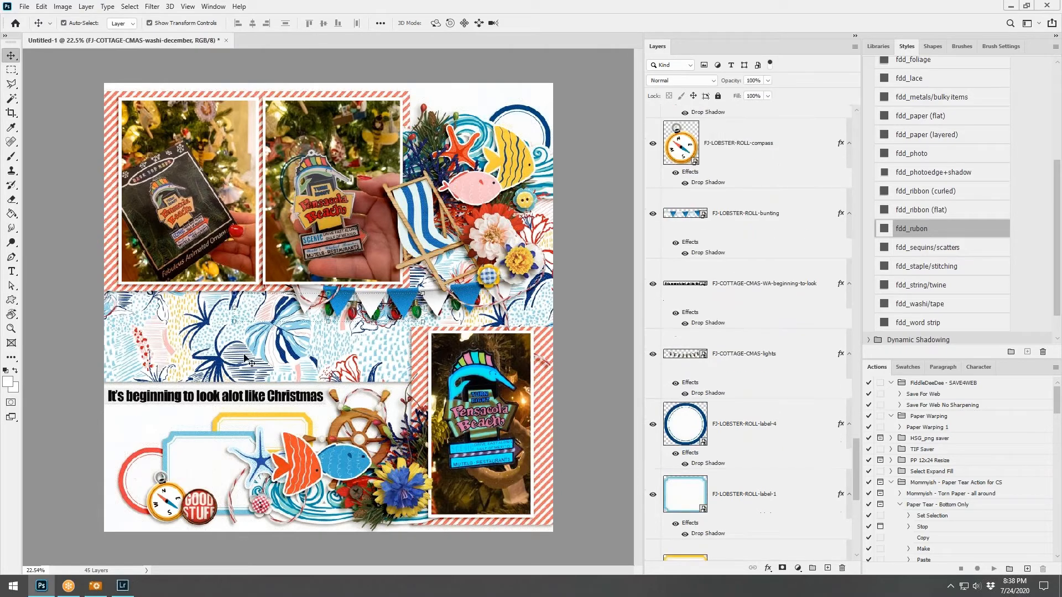
- Replace the word art below the patterned strip with the DECEMBER DAYS washi strip, hiding the word art and applying the fdd_rubon style
left_click_drag(326, 308, 216, 401)
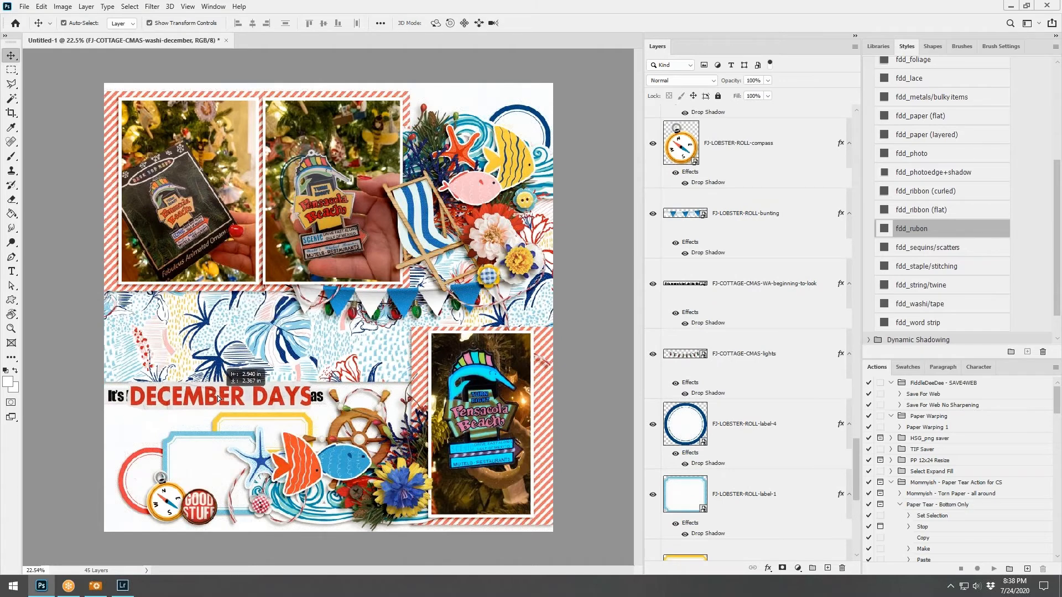
mouse_move(281, 398)
left_mouse_down()
mouse_move(272, 445)
mouse_move(260, 404)
mouse_move(270, 402)
left_mouse_up()
left_click(274, 398)
left_click(653, 517)
left_click(907, 229)
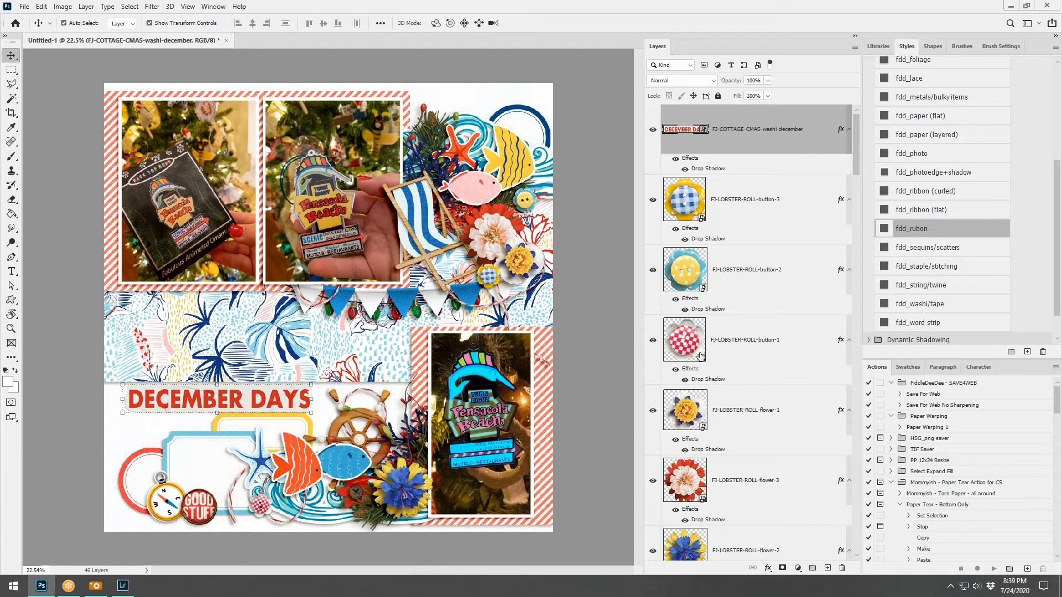
- Open the document's file information and enter "Cottage Christmas by ForeverJoy Designs" as the description
left_click(404, 98)
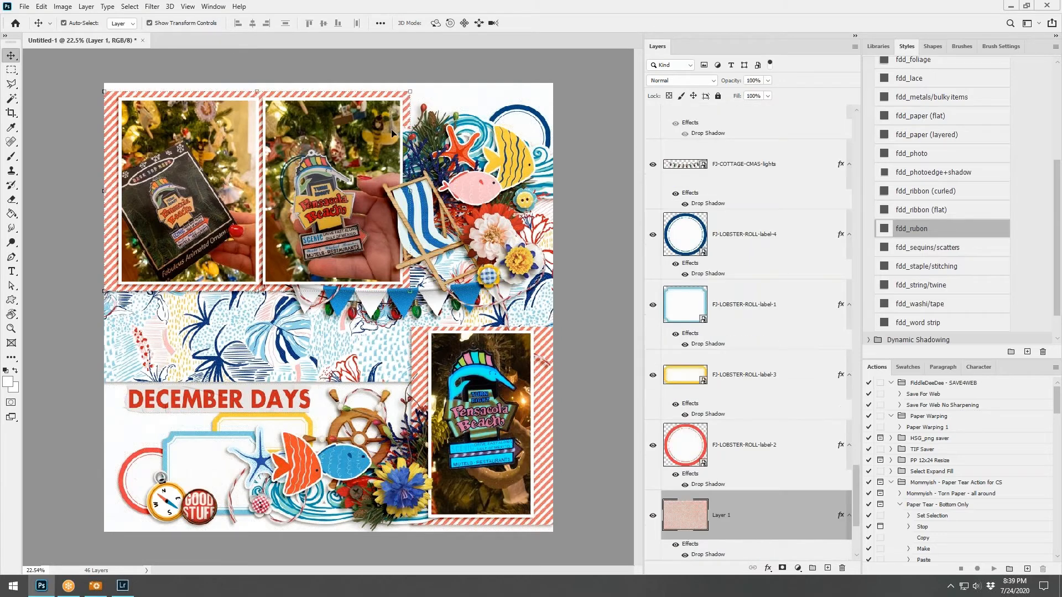
scroll(390, 131, "up", 1)
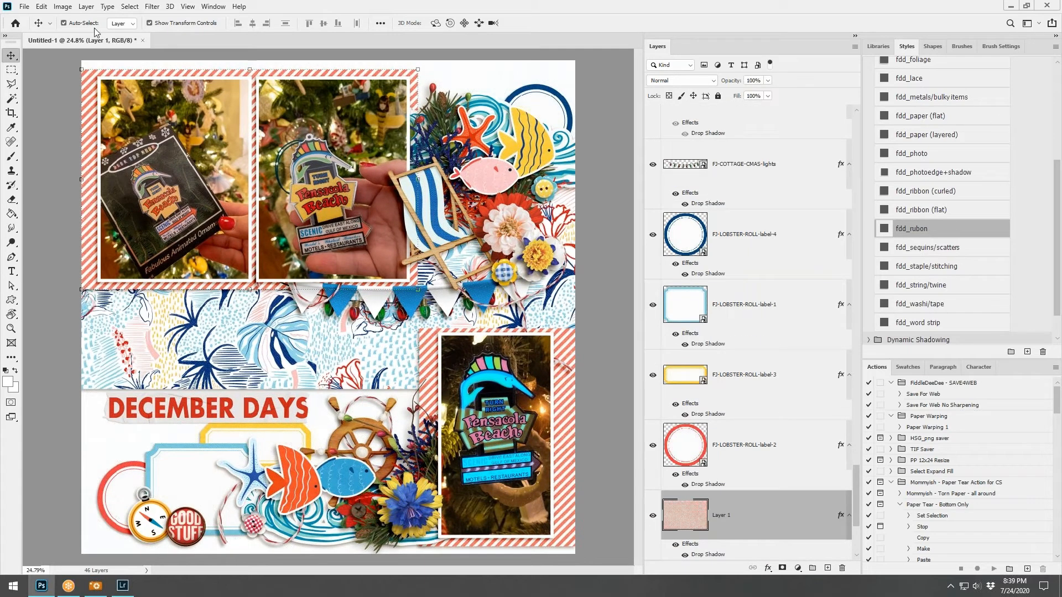
left_click(24, 6)
left_click(42, 301)
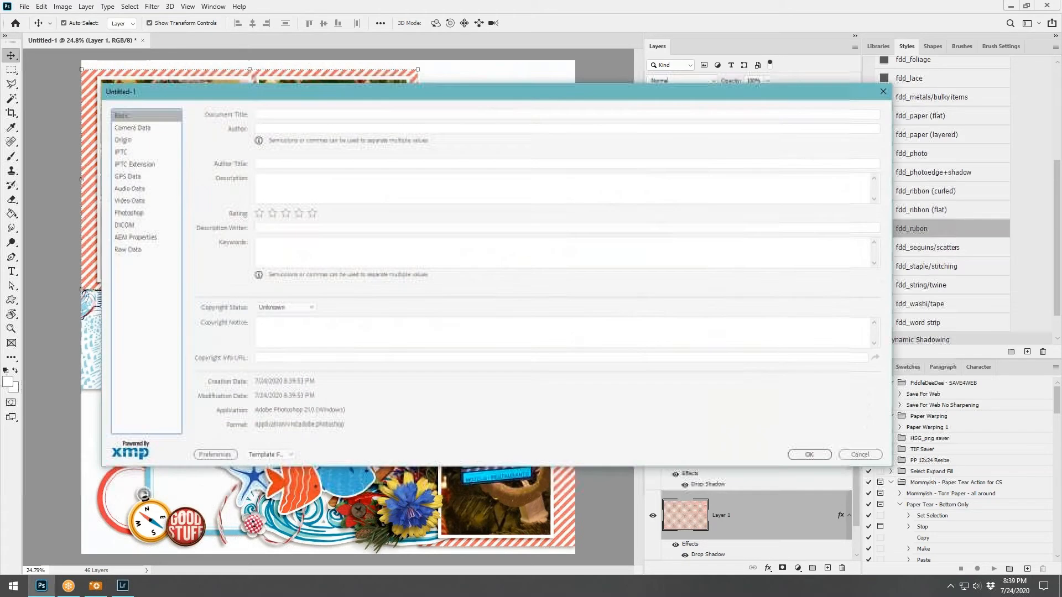
left_click(332, 190)
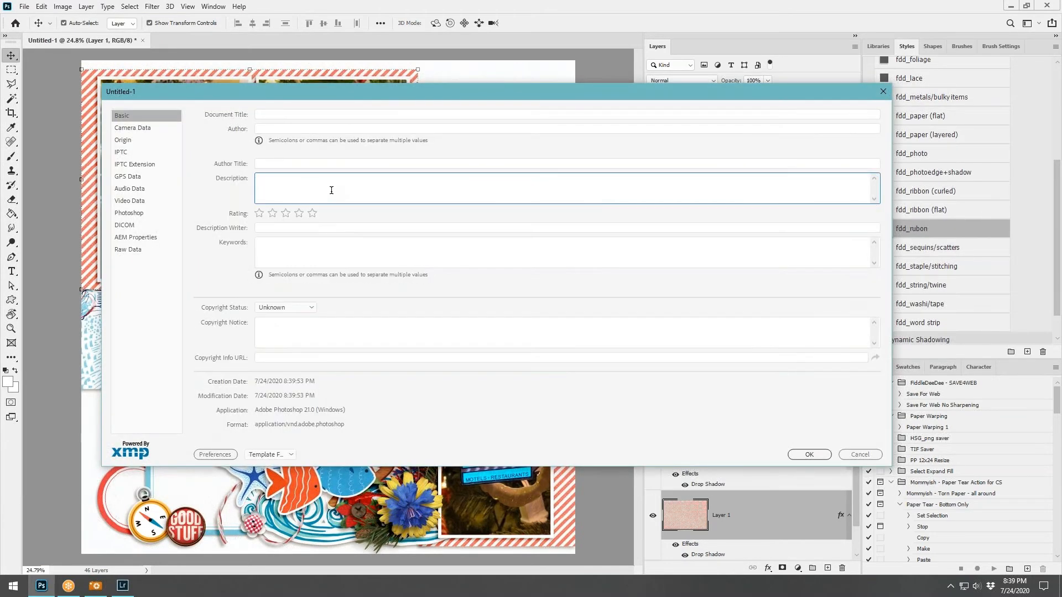
type("Cottage Christmas by Forever Jo")
key("BackSpace")
key("BackSpace")
key("BackSpace")
type("Joy Designs ")
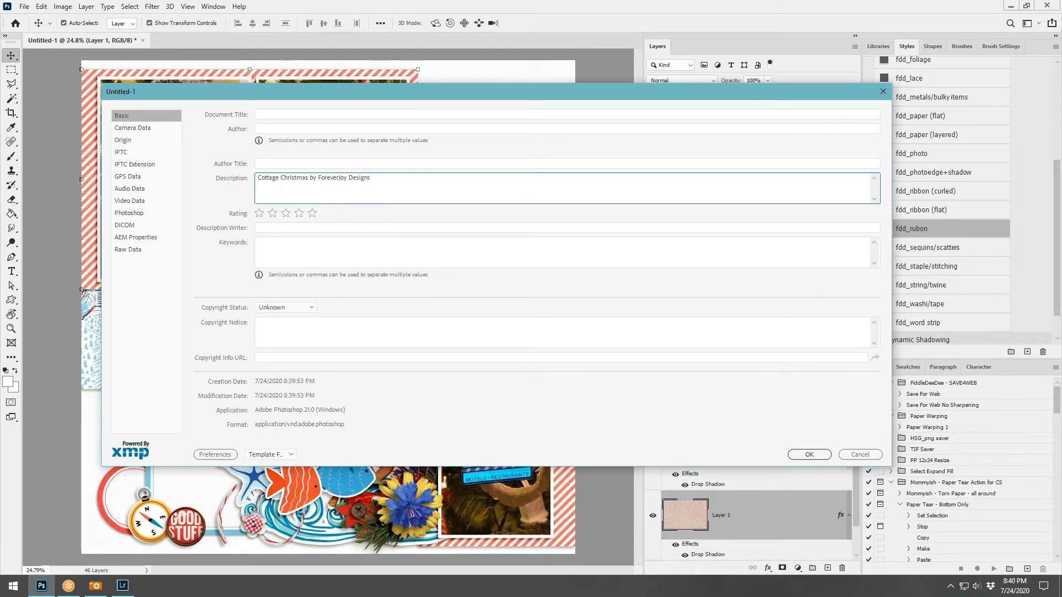
- Add "Cabin Fever by ForeverJoy Designs" below the Cottage Christmas credit in the description and "Lobster Roll by ForeverJoy Designs" above it
type("Cabin Fever by Forever")
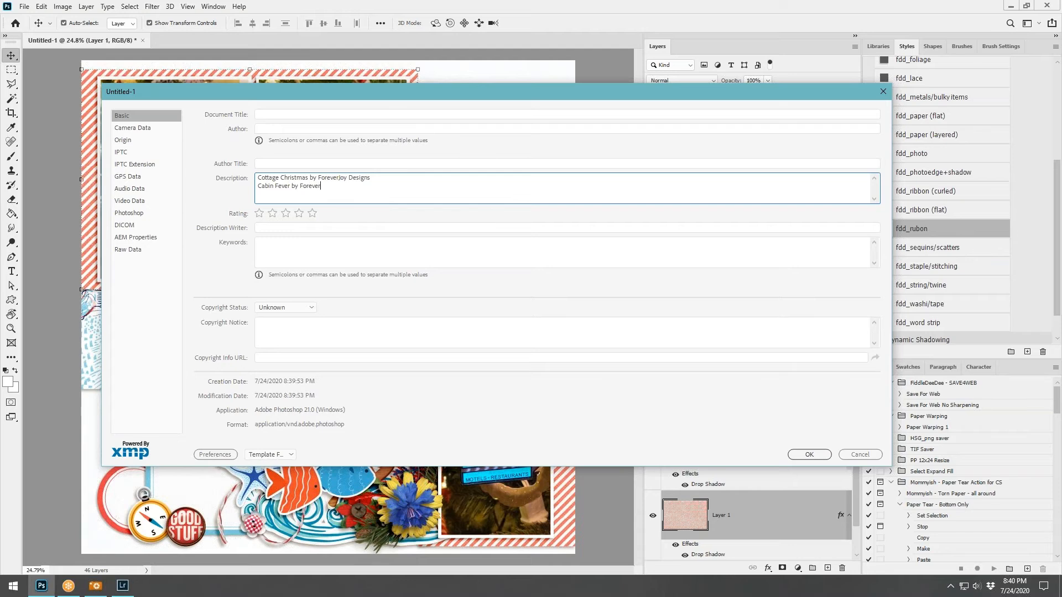
type("Joy Designs")
key("Return")
key("Return")
key("Up")
type("L")
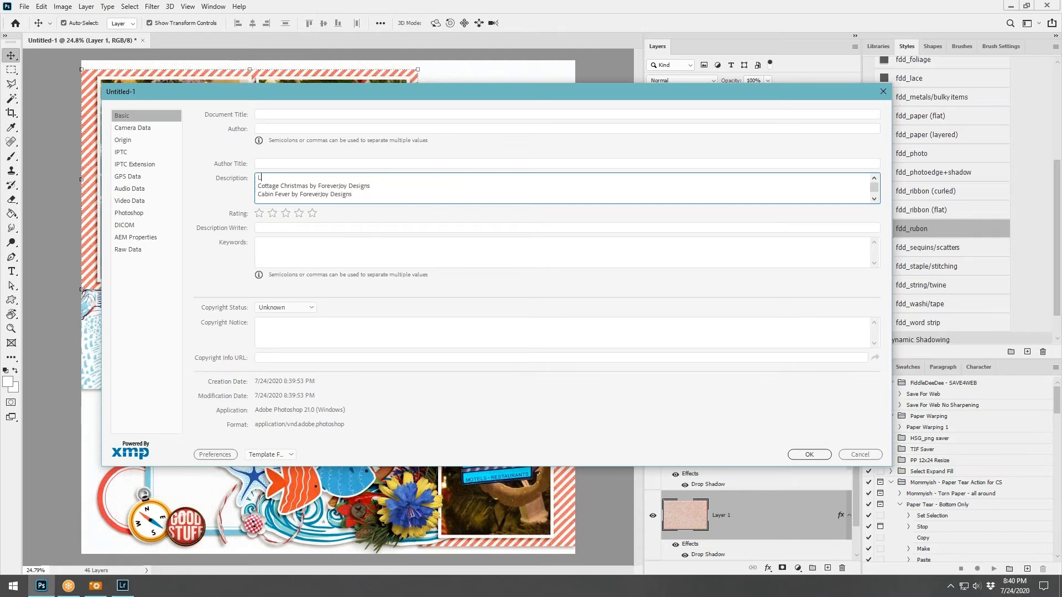
type("obster Roll by ForeverJoy Designs")
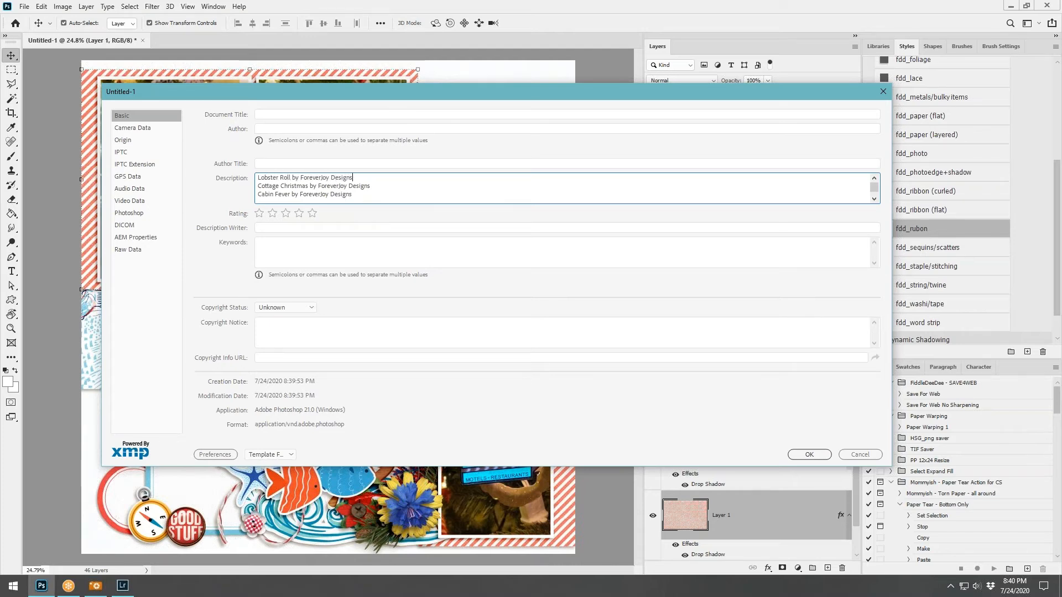
- Add the font credit "Fonts are Traveling Typewriter and Stamp" below the kit credits in the description
key("Down")
key("Down")
key("Down")
type("ForeverJoy Designs Fonts ")
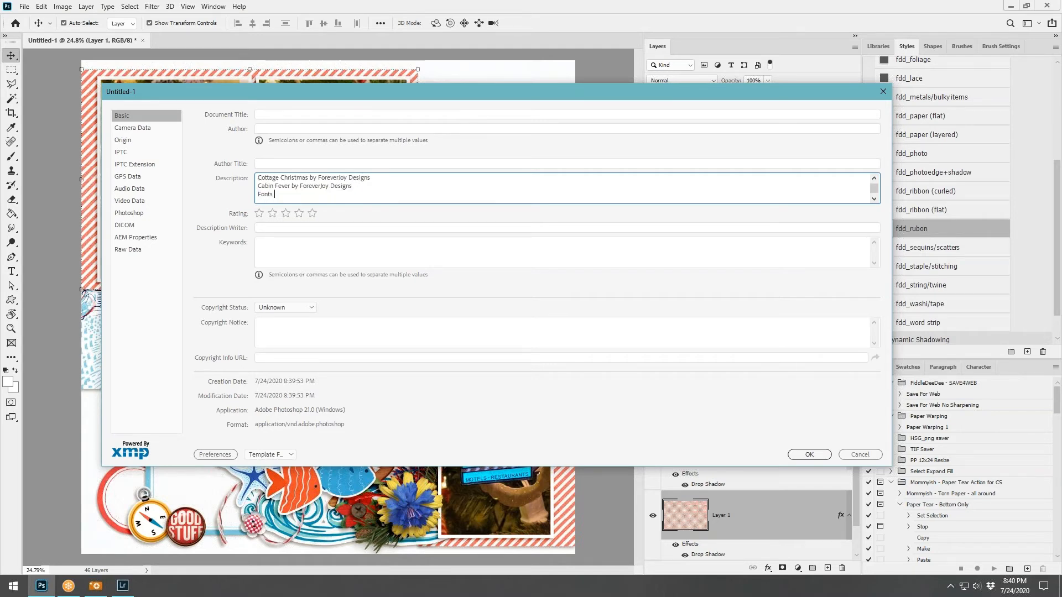
type("are Traveling Typewriter and Stamp")
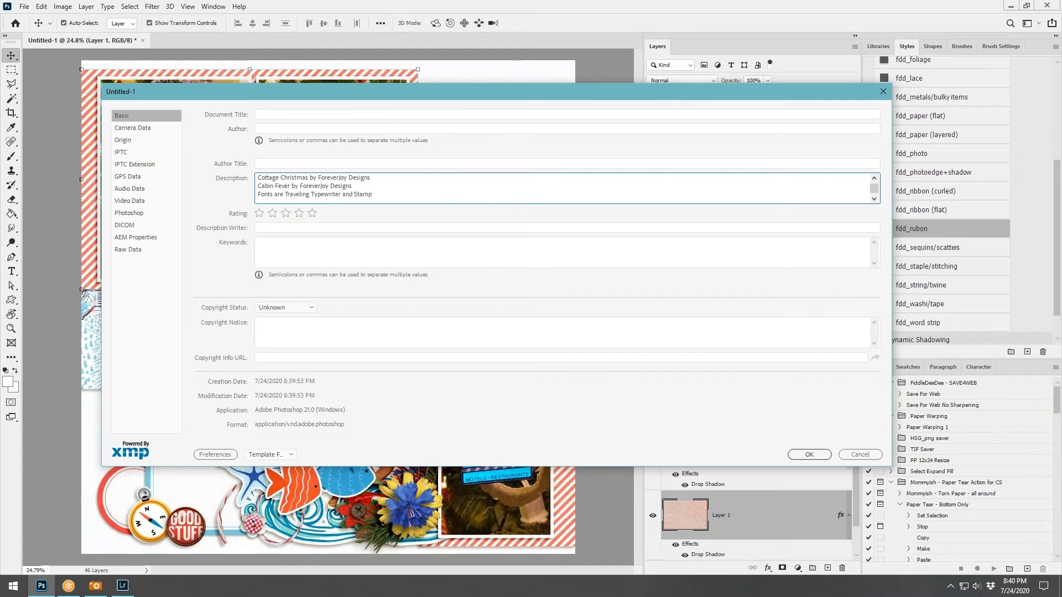
- Add "Watch me scrap this layout:" below the font credit, separated by a blank line, and apply the file information
key("Return")
key("Return")
type("W")
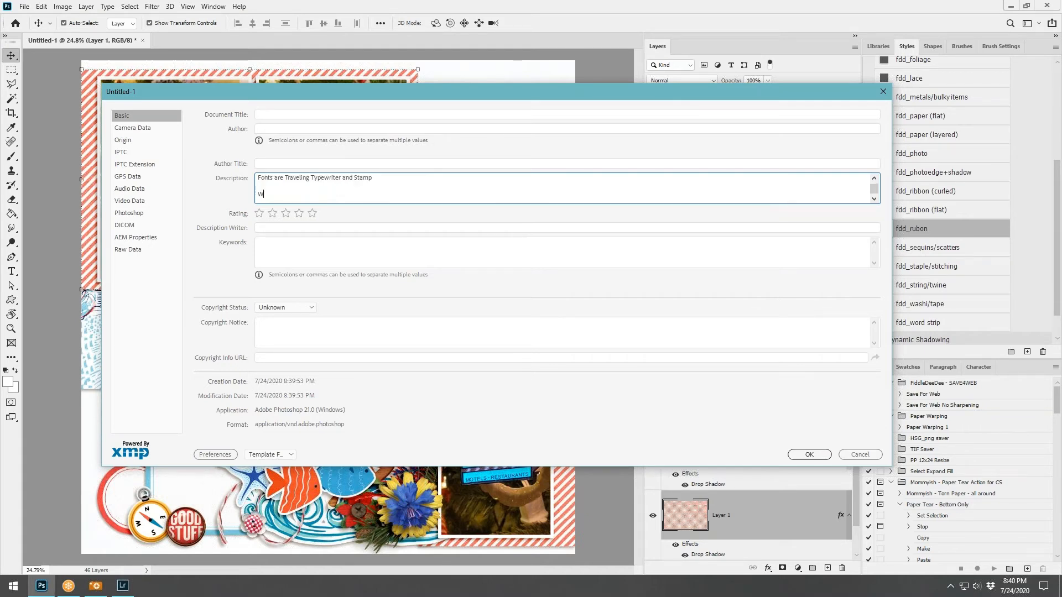
type("atch me scrap this layout:")
key("Return")
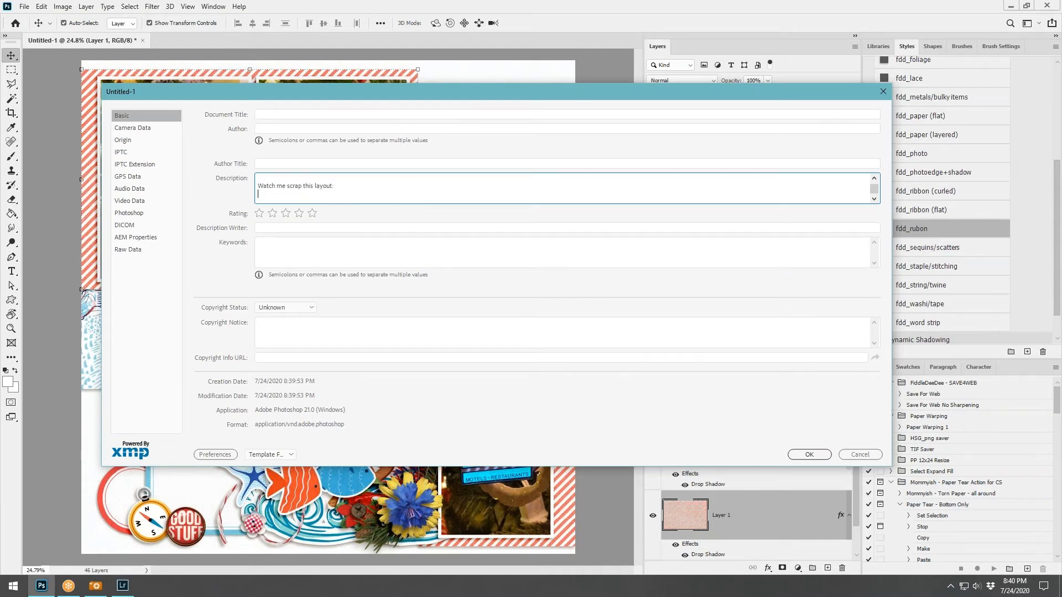
left_click(808, 453)
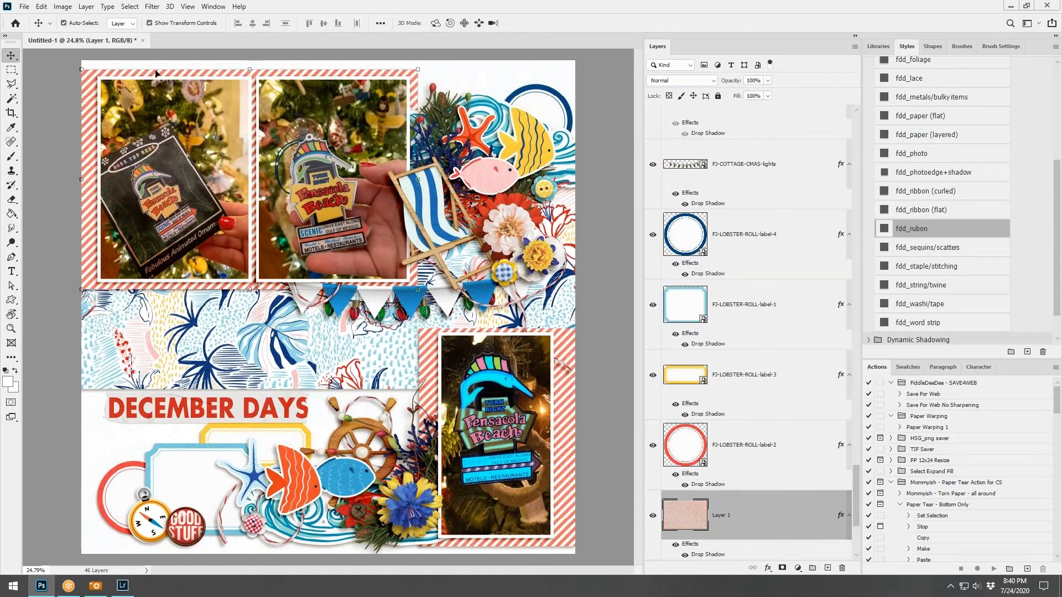
- Start saving the layout as a new PSD in the LAYOUTS IN PROGRESS folder, beginning its name with "December"
left_click(25, 7)
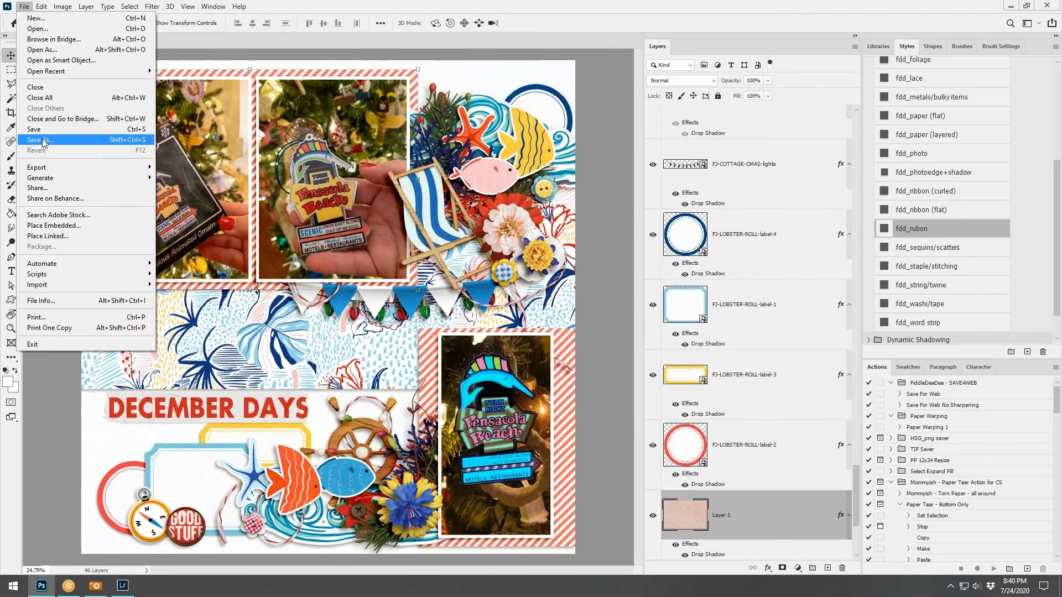
key("Escape")
key("ctrl+shift+s")
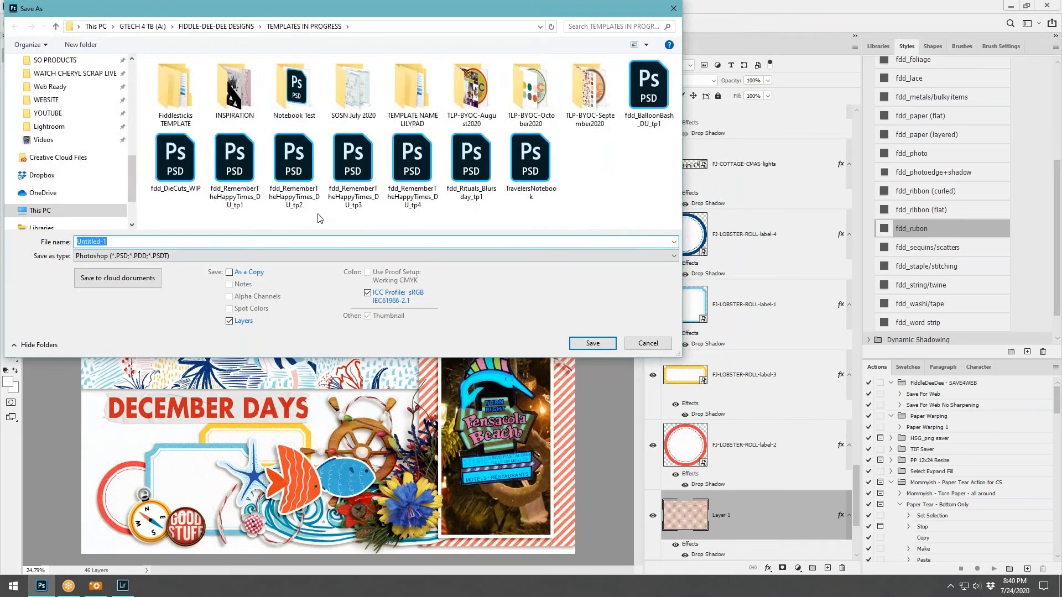
type("December")
scroll(70, 111, "up", 3)
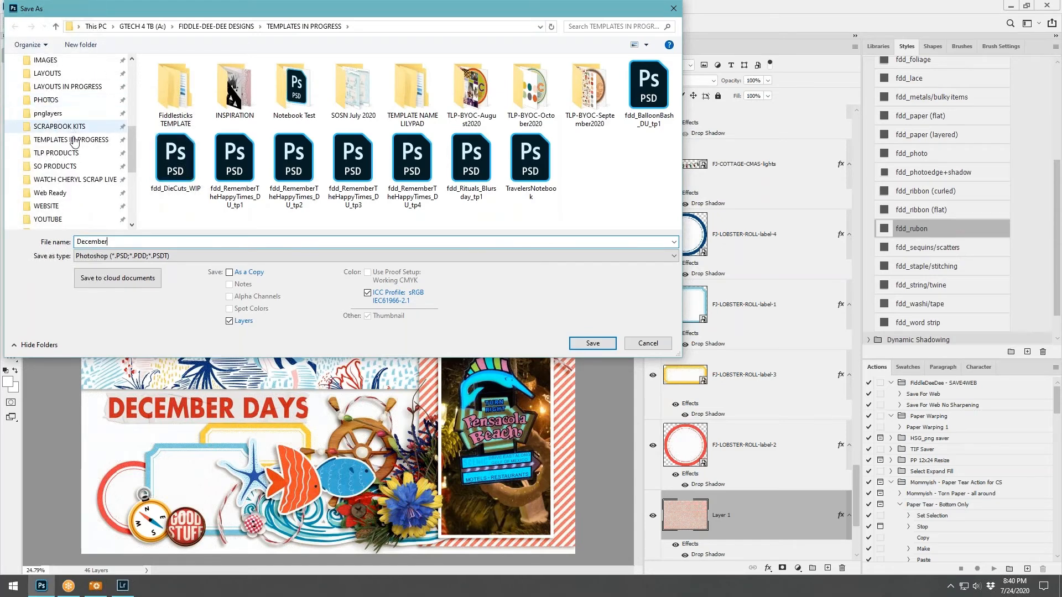
left_click(68, 87)
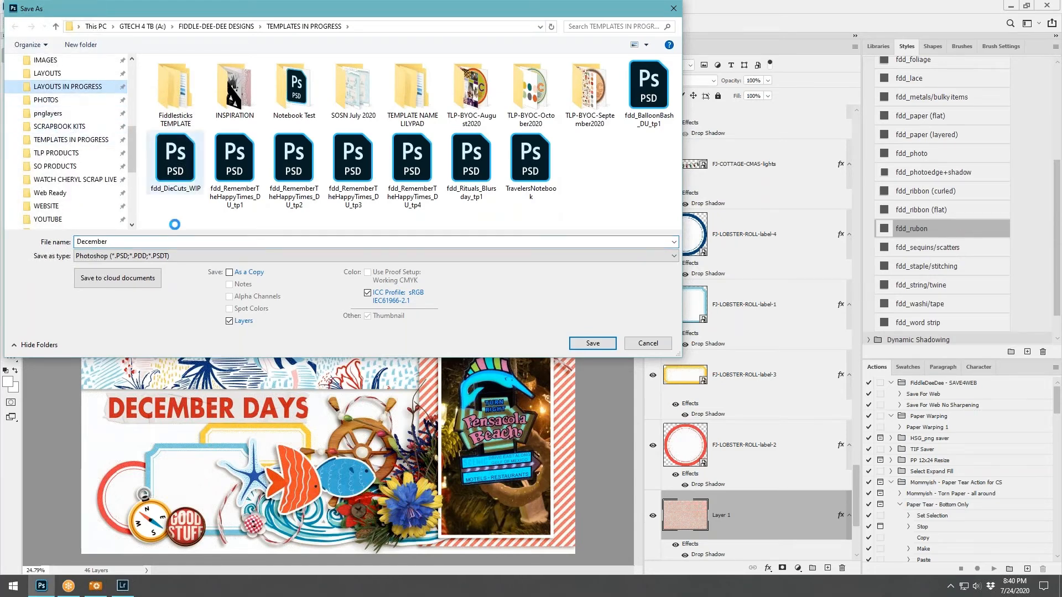
- Complete the file name as DecemberDays_PensacolaBeachOrnament_12-17-2019 and save the PSD
double_click(113, 243)
left_click(113, 242)
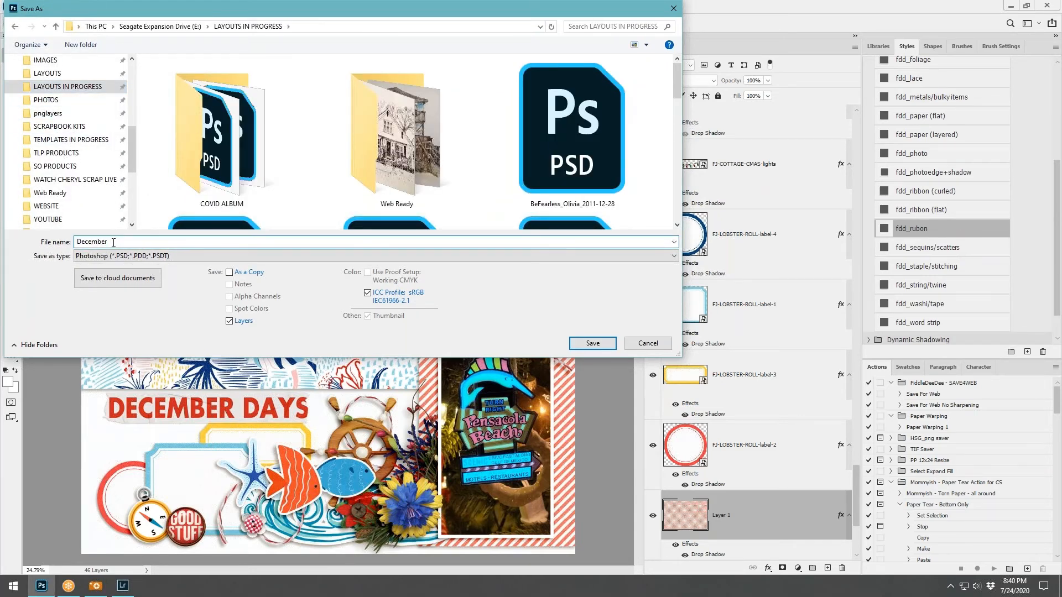
type("da")
key("BackSpace")
key("BackSpace")
type("Days_PensacolaBeahchOrnament_12-17")
type("019")
key("BackSpace")
key("BackSpace")
key("BackSpace")
key("BackSpace")
type("019")
key("Return")
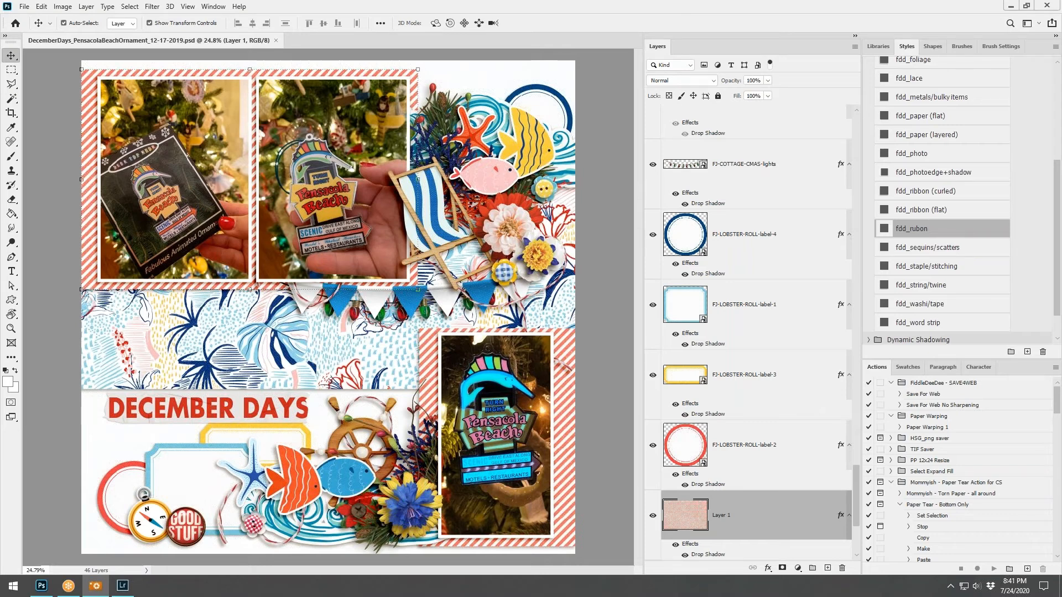
- Add overlapping red 20 and 19 badges above the ship's wheel and apply the fdd_paper (layered) style to both
left_click_drag(0, 296, 224, 291)
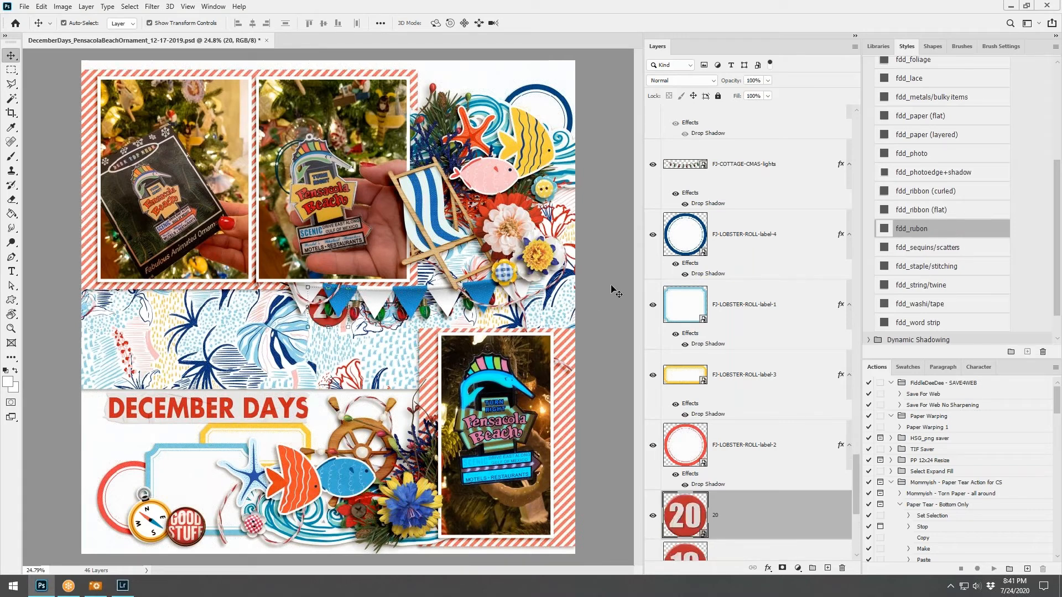
left_click_drag(334, 321, 115, 458)
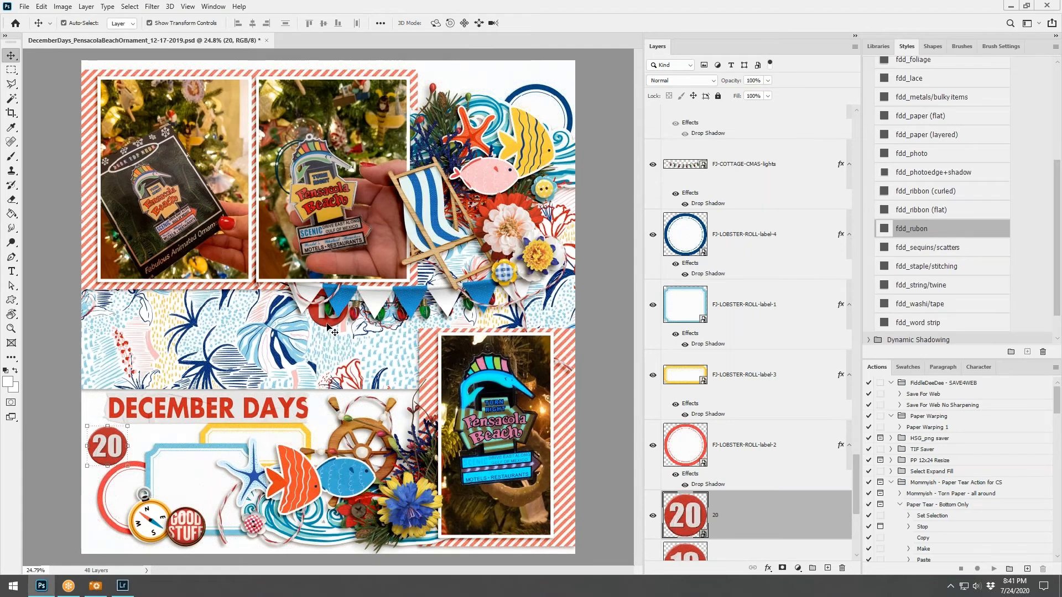
left_click_drag(332, 330, 379, 360)
left_click(694, 493, "shift")
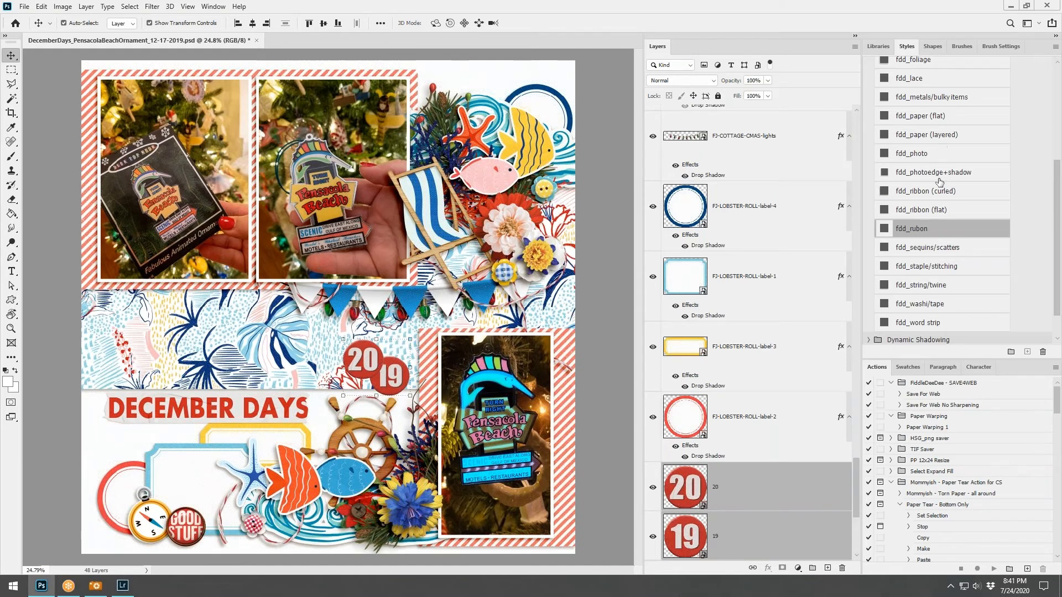
left_click(928, 135)
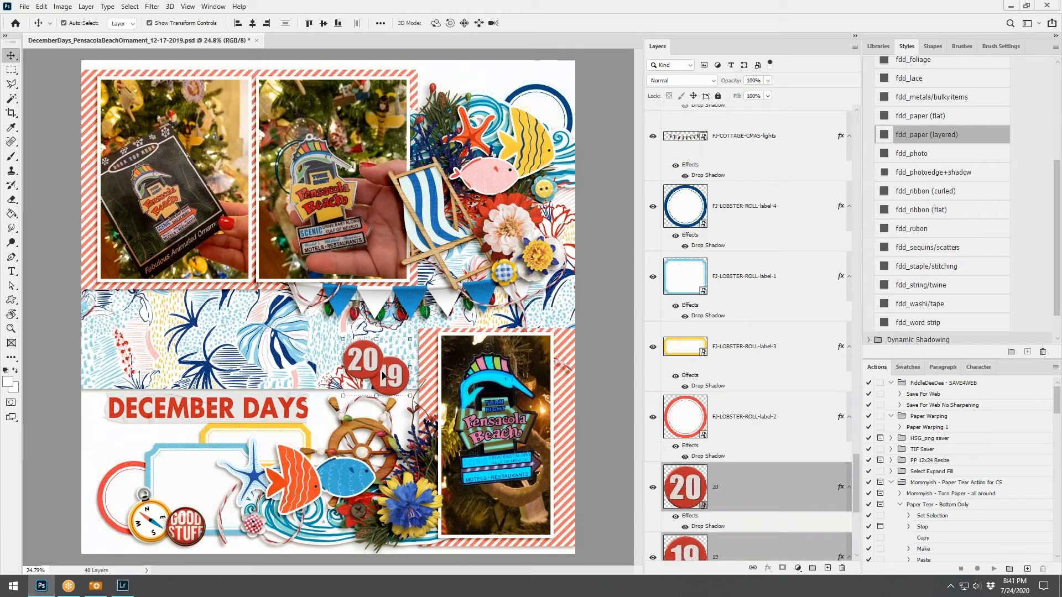
- Move the 20 and 19 badges to the page's upper-right corner, with their layers directly above FJ-LOBSTER-ROLL-label-4, and adjust their overlap
left_click_drag(387, 382, 532, 115)
left_click_drag(729, 476, 731, 185)
left_click(608, 97)
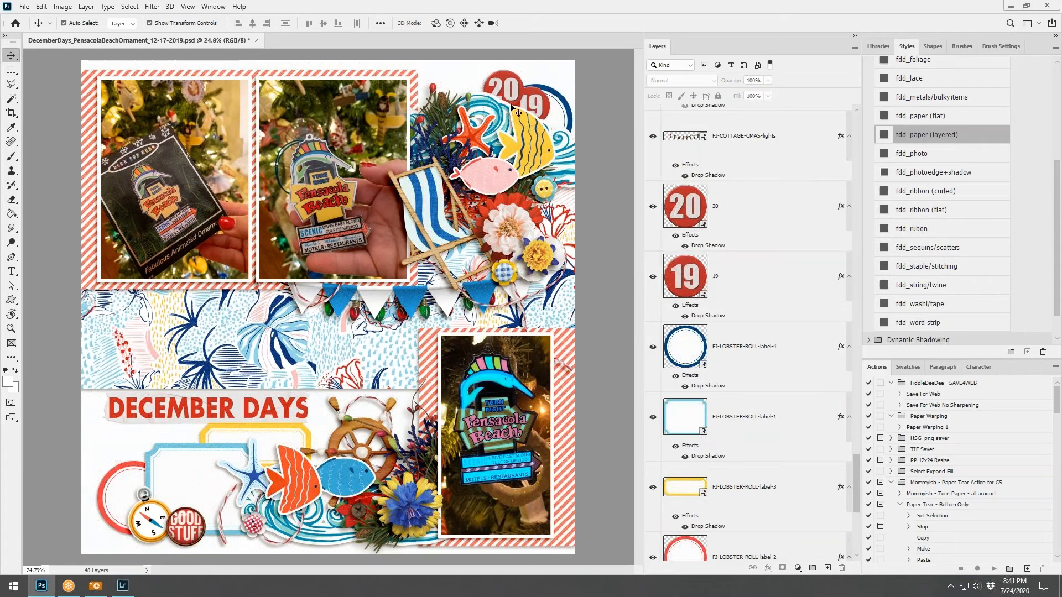
left_click_drag(526, 95, 494, 72)
left_click(41, 6)
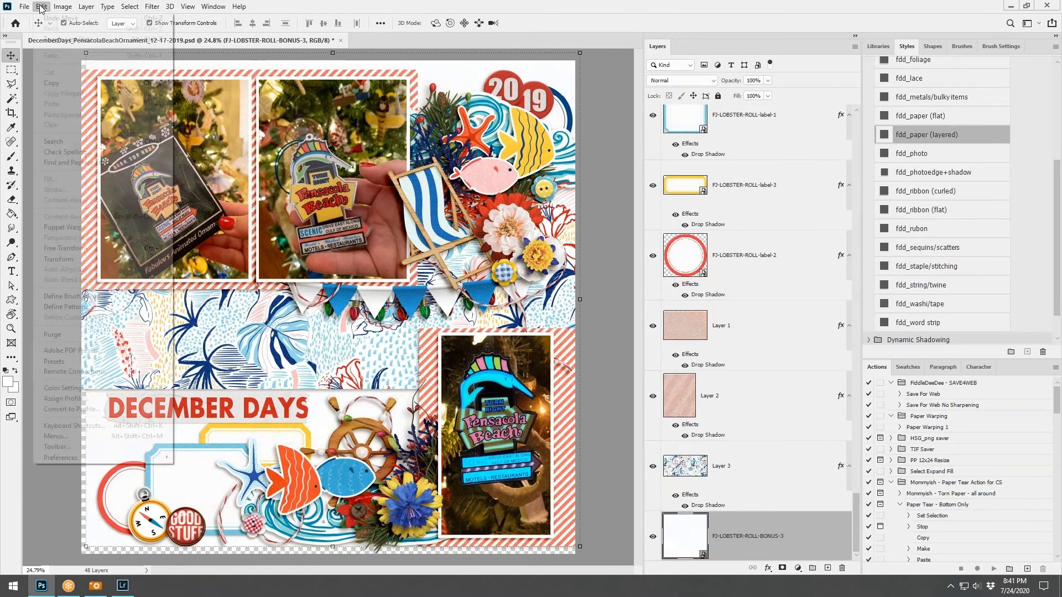
left_click(61, 18)
left_click_drag(541, 101, 542, 105)
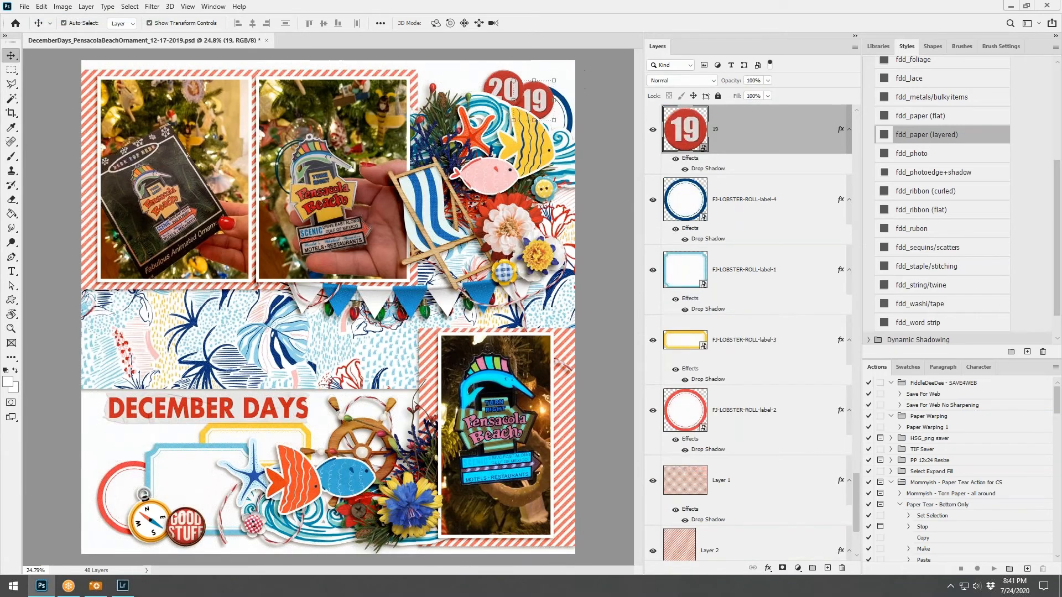
- Move both badges to the top of the upper cluster beside the second photo and tighten the gap between them
scroll(743, 173, "up", 1)
left_click(717, 134, "shift")
left_click_drag(554, 70, 421, 89)
left_click(548, 22)
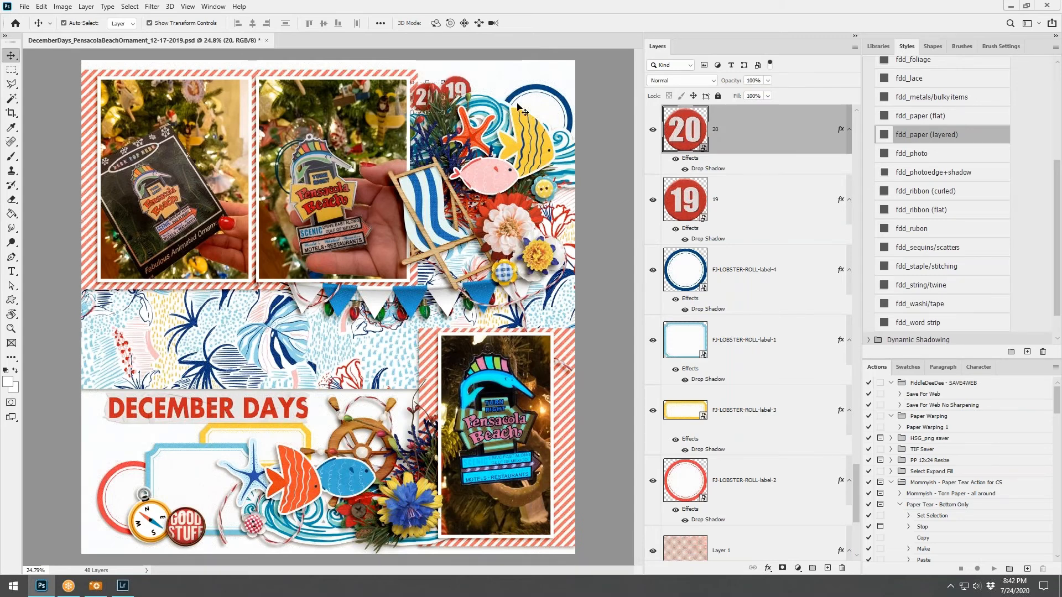
left_click(599, 96)
left_click(459, 91)
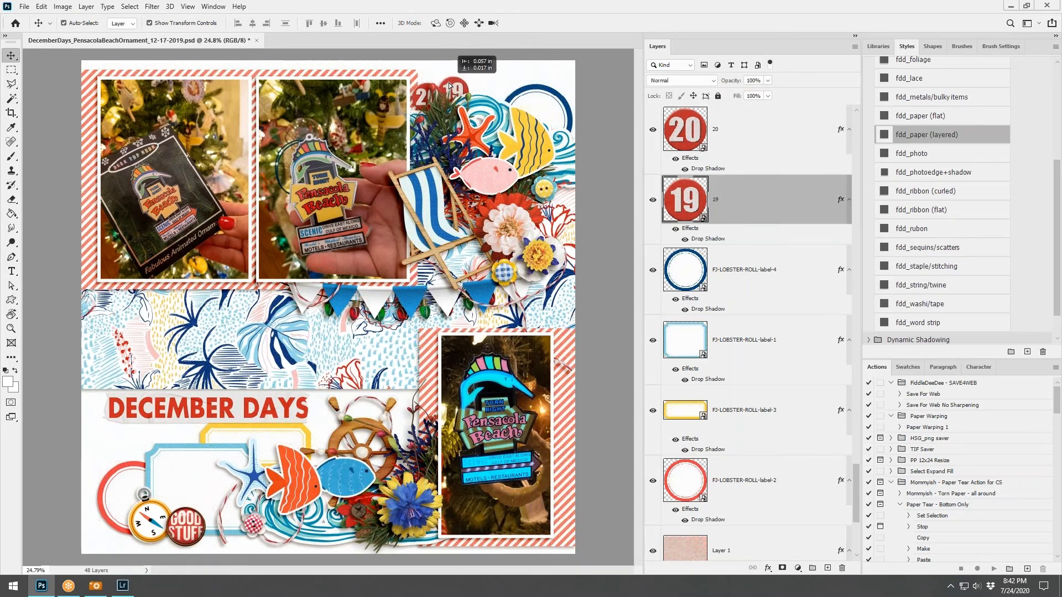
left_click(587, 119)
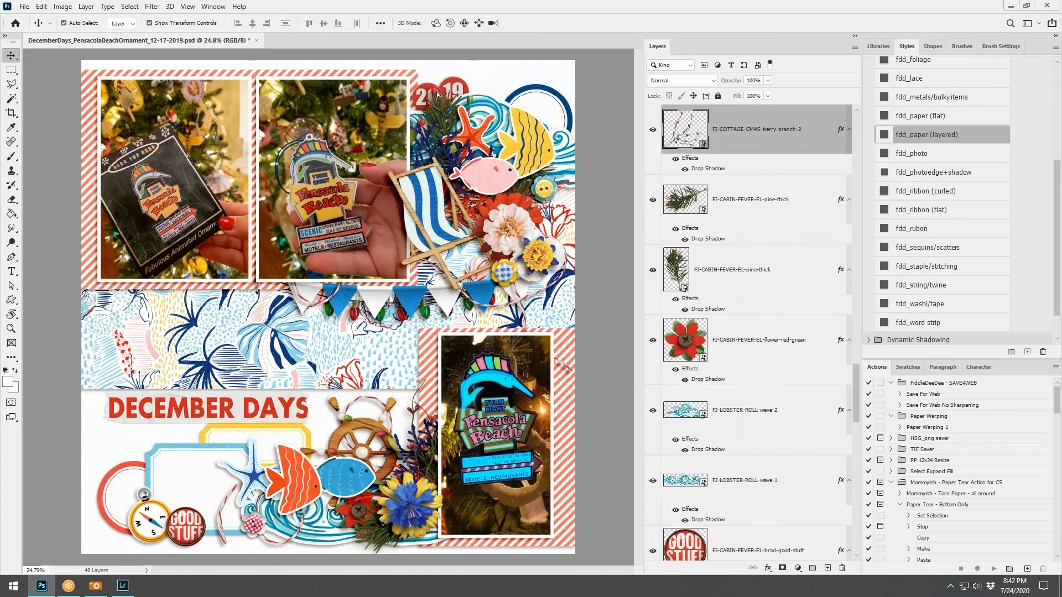
- Reposition the FJ-COTTAGE-CMAS-berry-branch-2 sprig in the upper cluster so its berries overlap the 2019 badges
left_click_drag(434, 90, 441, 103)
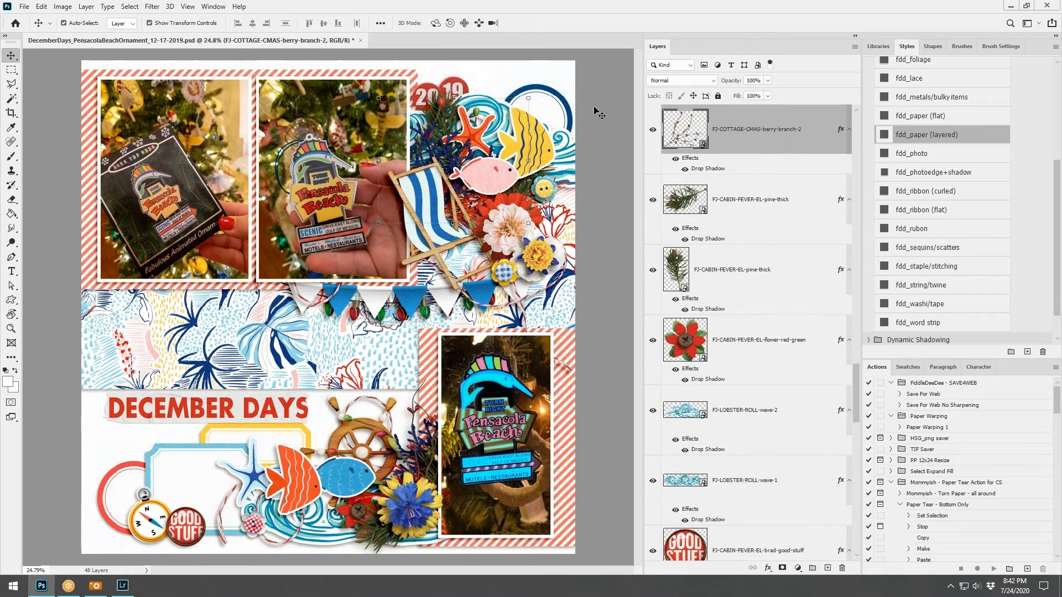
key("ctrl+t")
left_click(536, 23)
left_click(589, 87)
left_click_drag(554, 98, 544, 112)
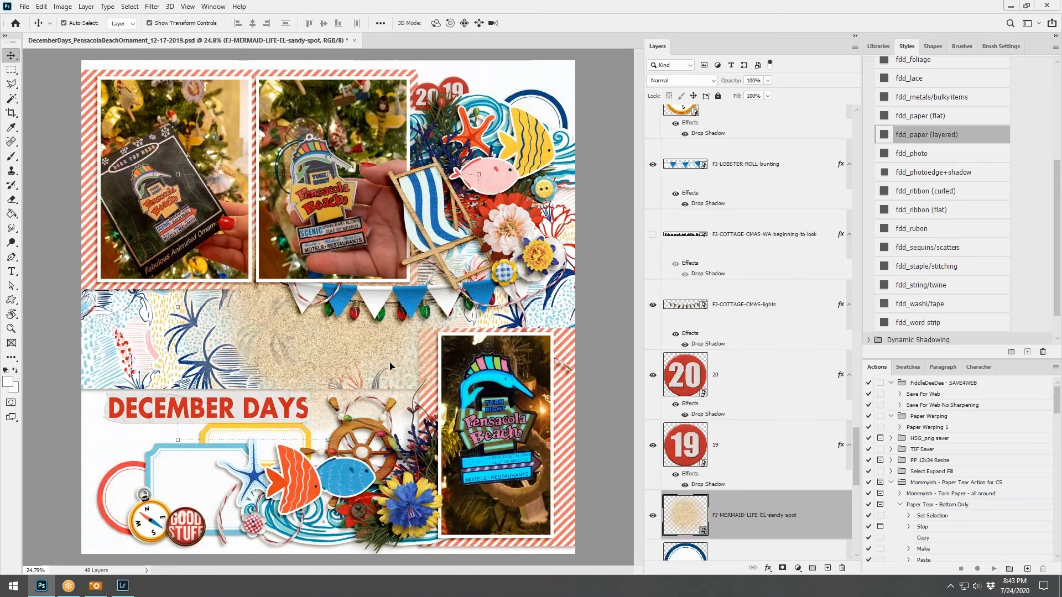
- Position the FJ-MERMAID-LIFE-EL-sandy-spot behind the ship's wheel cluster, with its layer between Layer 3 and the FJ-LOBSTER-ROLL-BONUS-3 background
key("ctrl+v")
left_click_drag(363, 330, 428, 480)
scroll(775, 485, "down", 3)
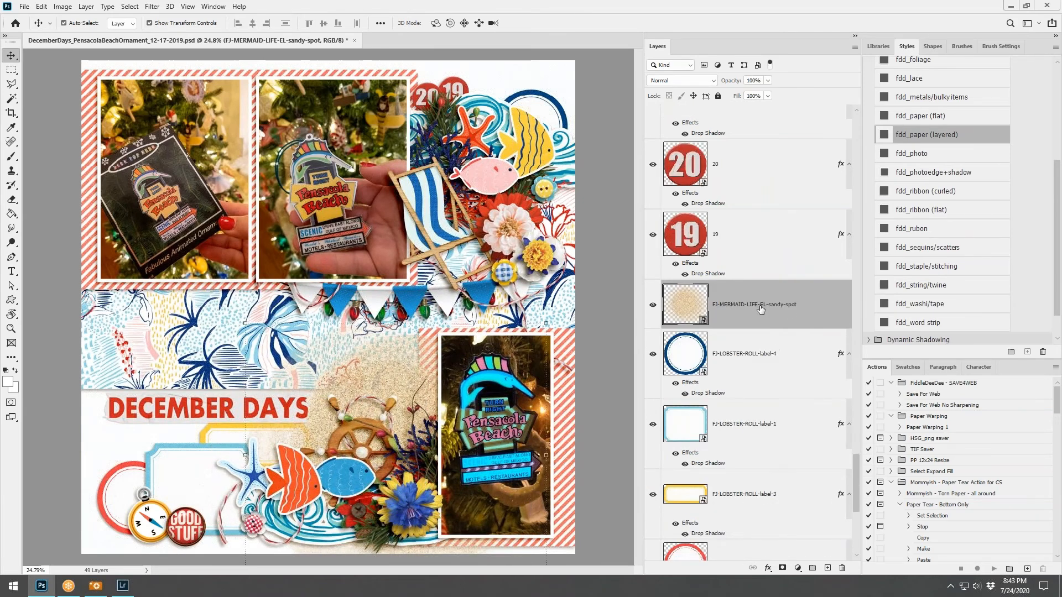
left_click_drag(761, 309, 765, 447)
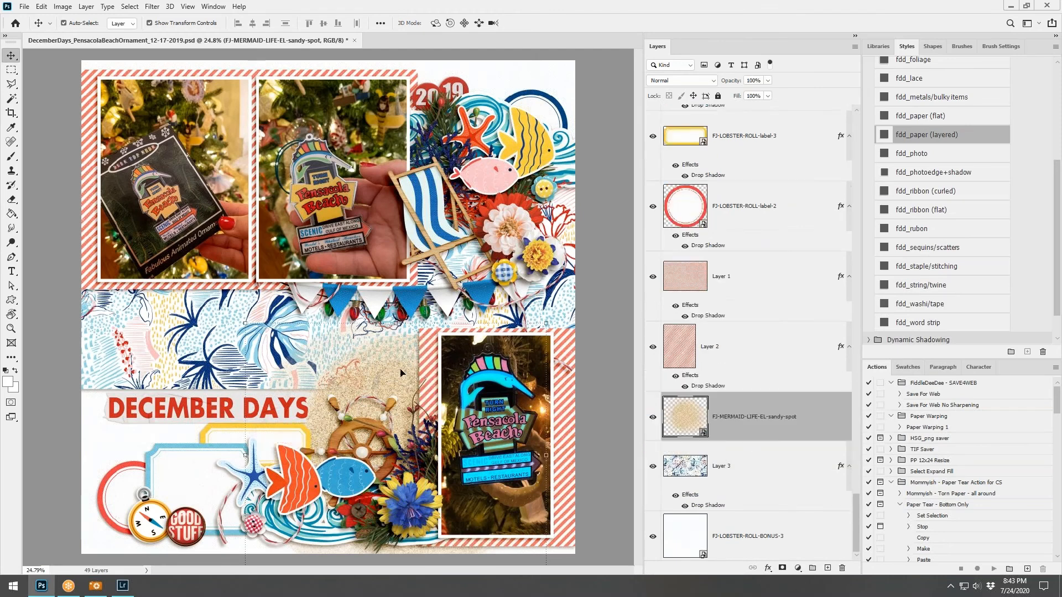
left_click_drag(390, 378, 363, 418)
left_click_drag(732, 436, 741, 505)
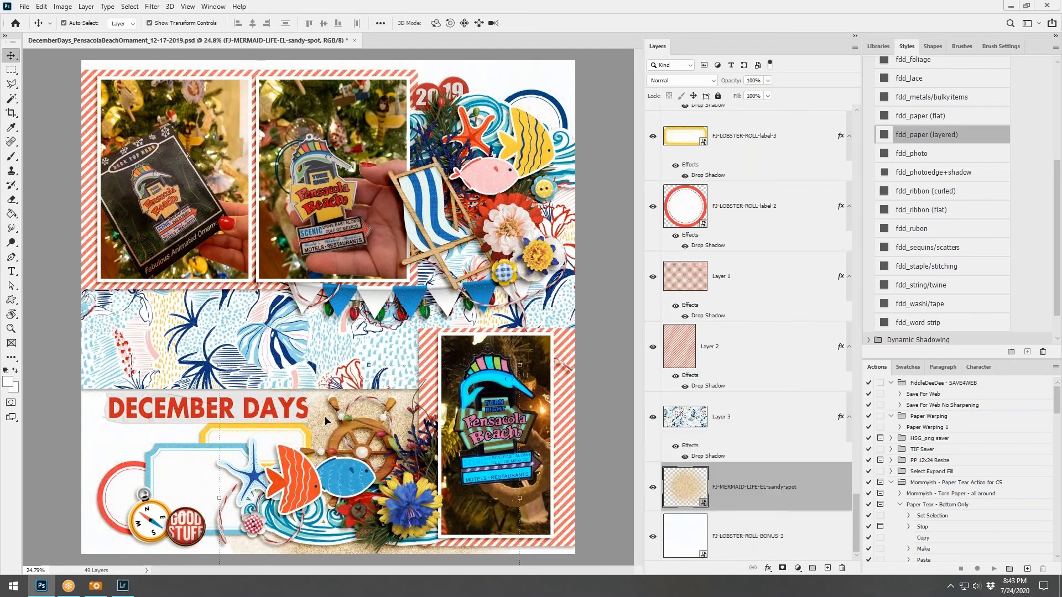
- Place a copy of the sandy spot behind the upper-right cluster
left_click_drag(326, 420, 400, 92)
key("ctrl+j")
left_click_drag(487, 81, 535, 100)
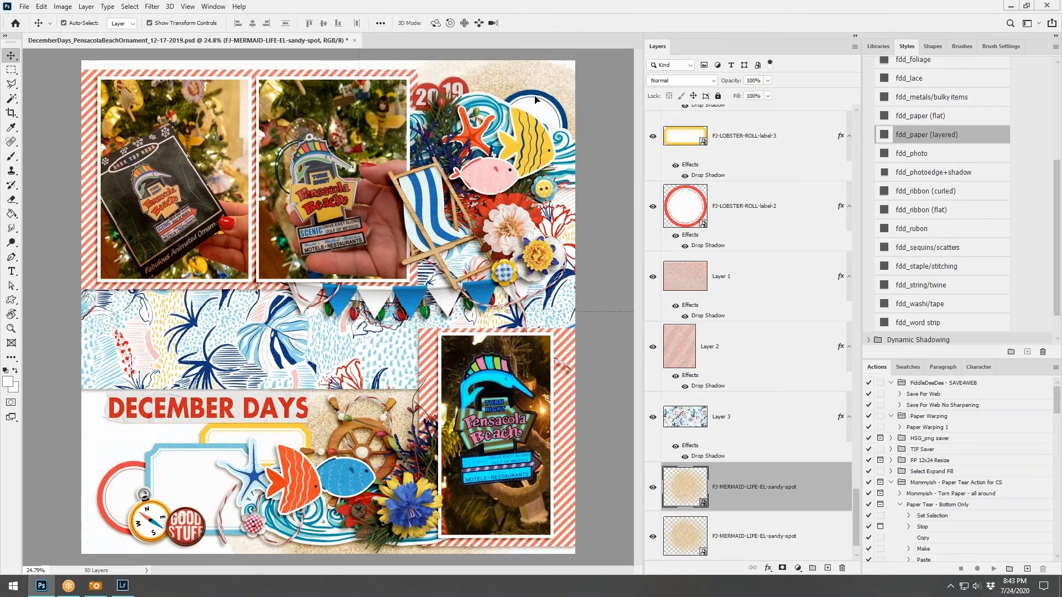
- Place another copy of the sandy spot behind the lower-left labels and shift the upper-right sand slightly toward the photos
left_click(326, 430)
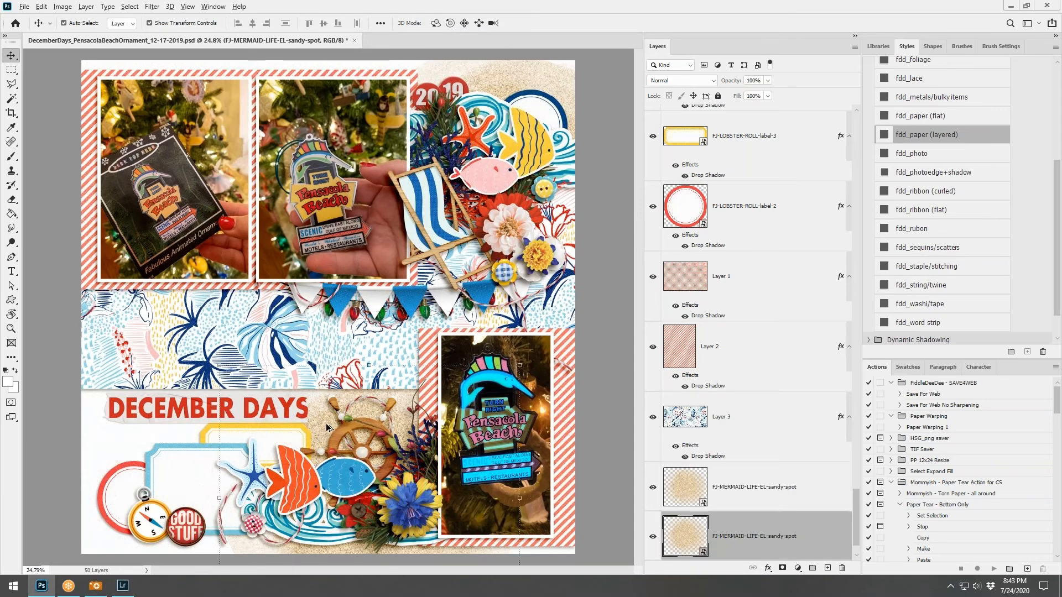
left_click_drag(326, 427, 146, 523)
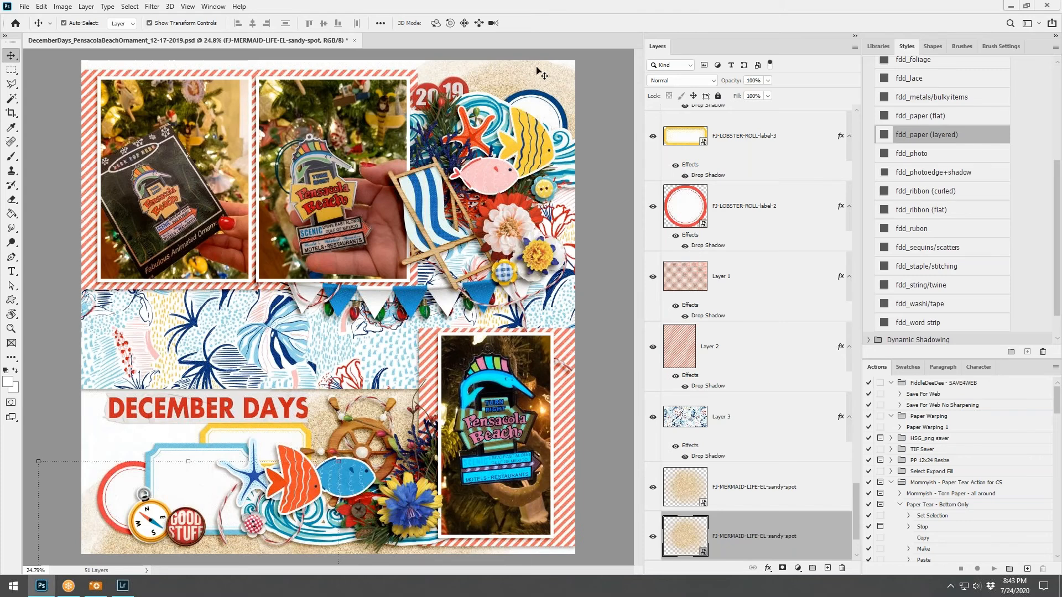
left_click_drag(540, 71, 515, 80)
left_click(363, 166)
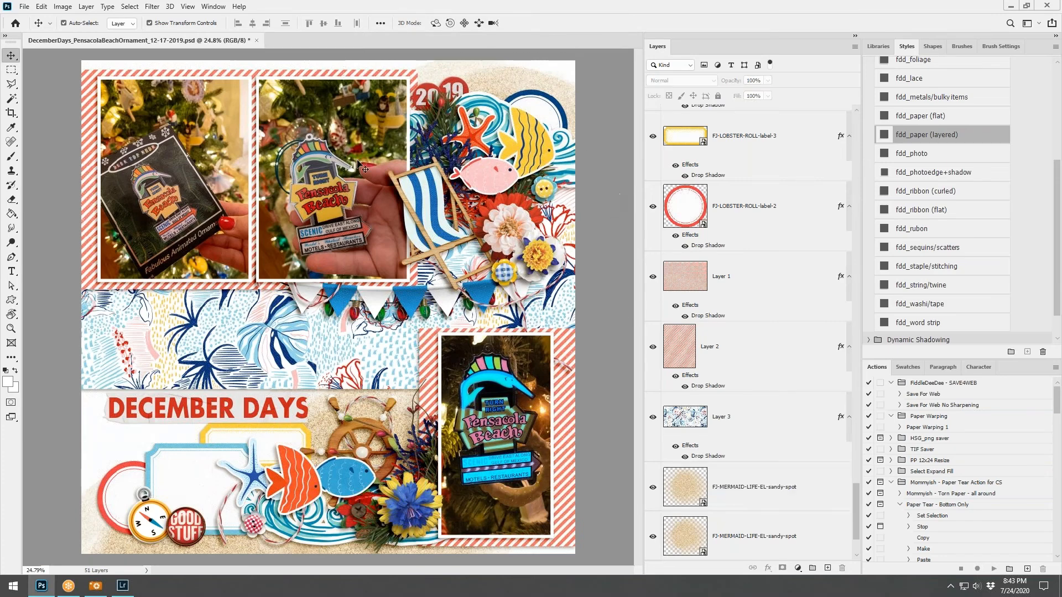
scroll(386, 217, "up", 1)
scroll(386, 218, "down", 1)
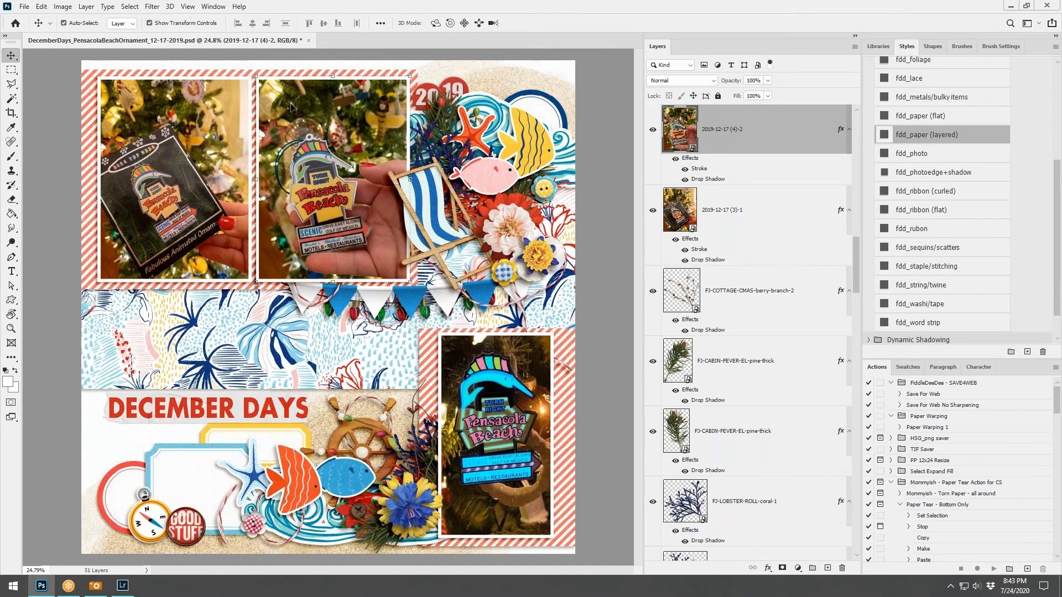
left_click(205, 479)
left_click(359, 154)
left_click(454, 90)
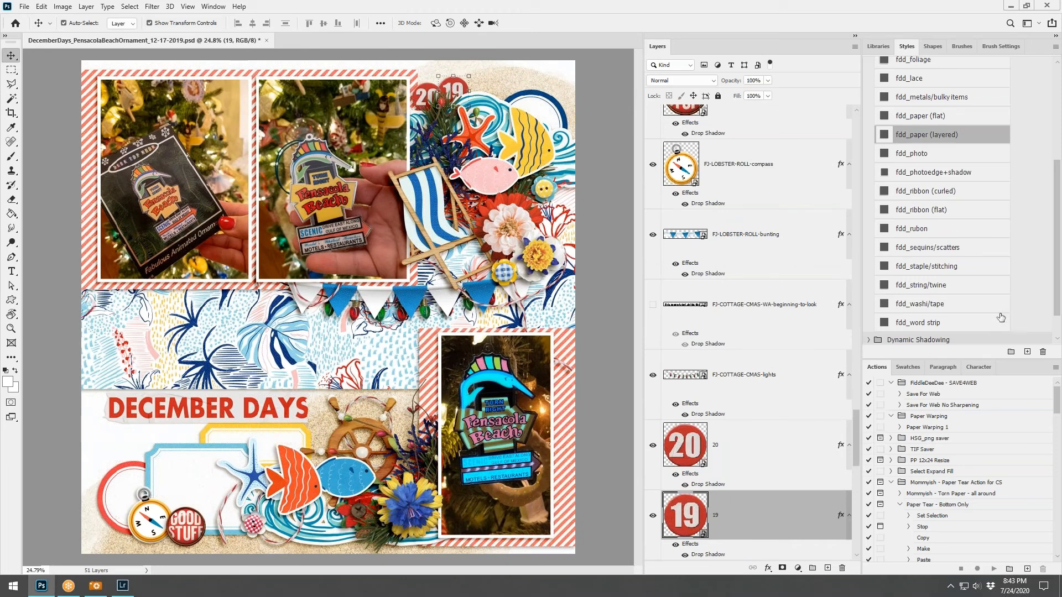
- Save the changes to the layout file
left_click(23, 7)
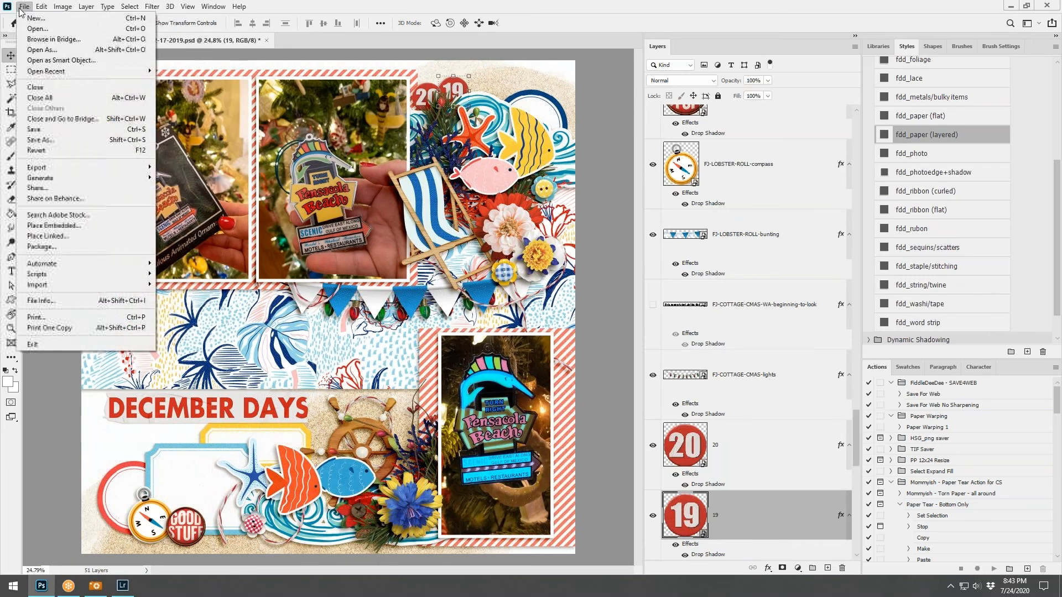
left_click(53, 130)
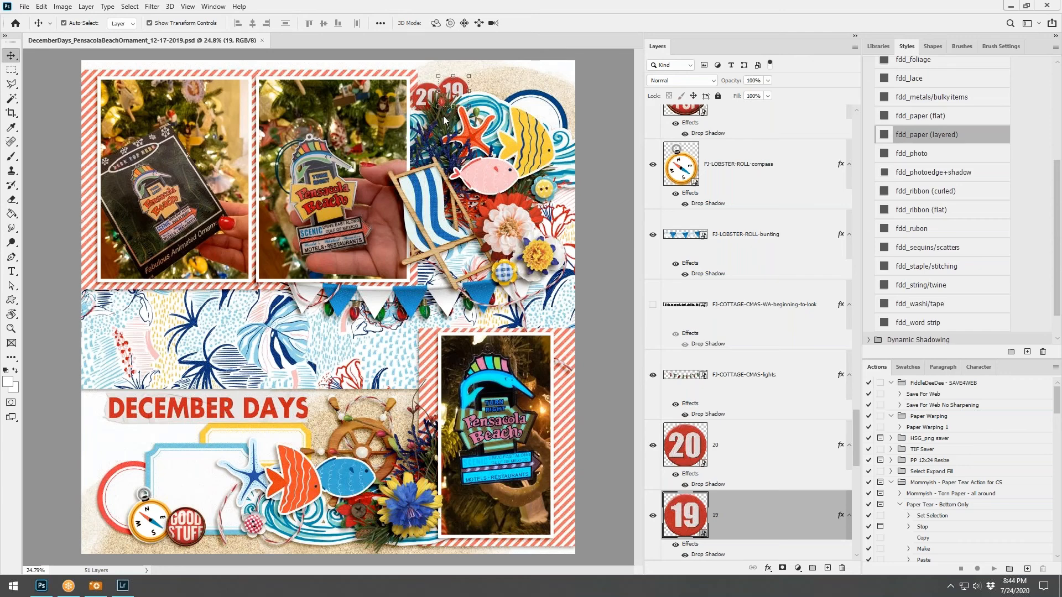
scroll(444, 117, "up", 1)
scroll(444, 118, "up", 5)
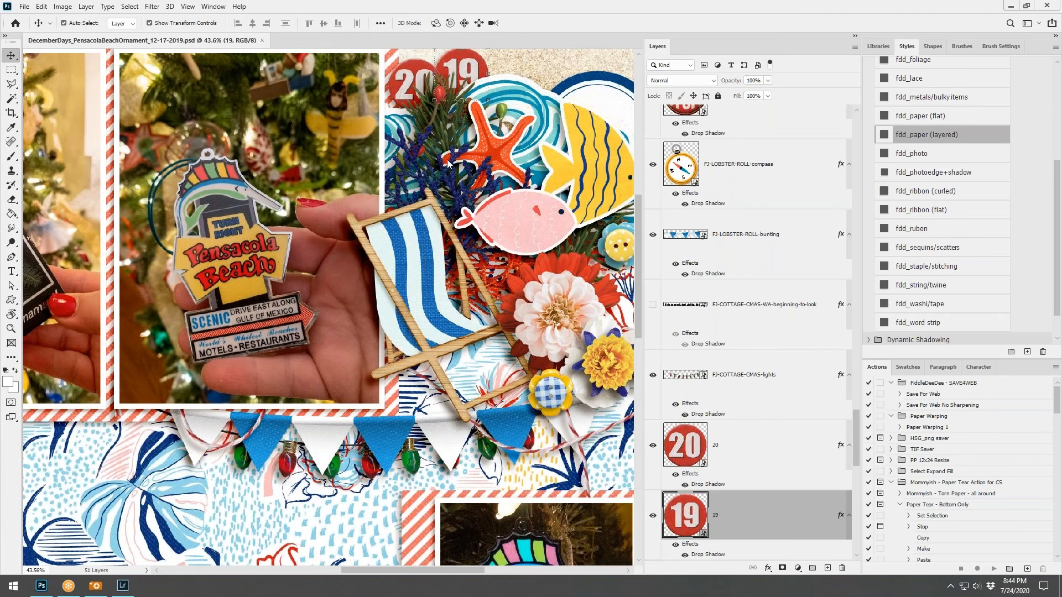
scroll(448, 163, "down", 1)
scroll(448, 163, "down", 3)
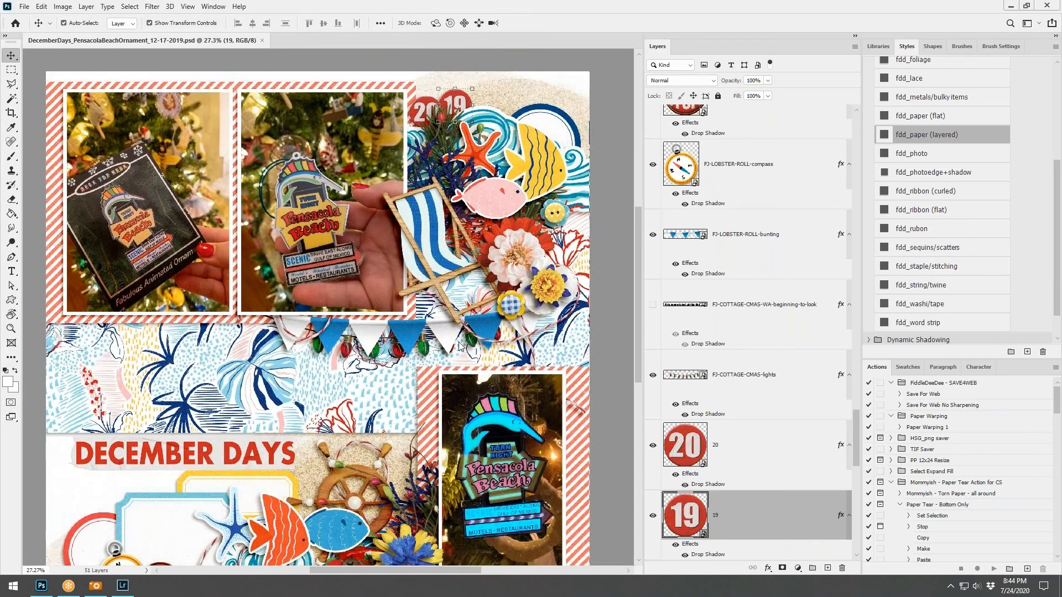
scroll(458, 351, "down", 2)
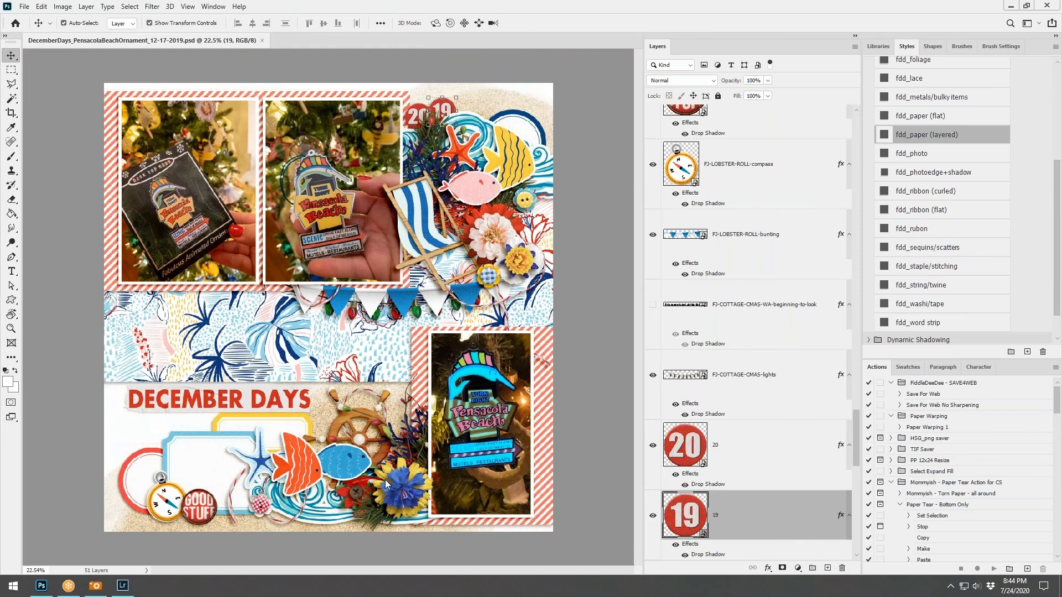
- Examine the berry branch over the ship's wheel in the lower cluster up close and review the whole scrapbook page
scroll(345, 501, "up", 3)
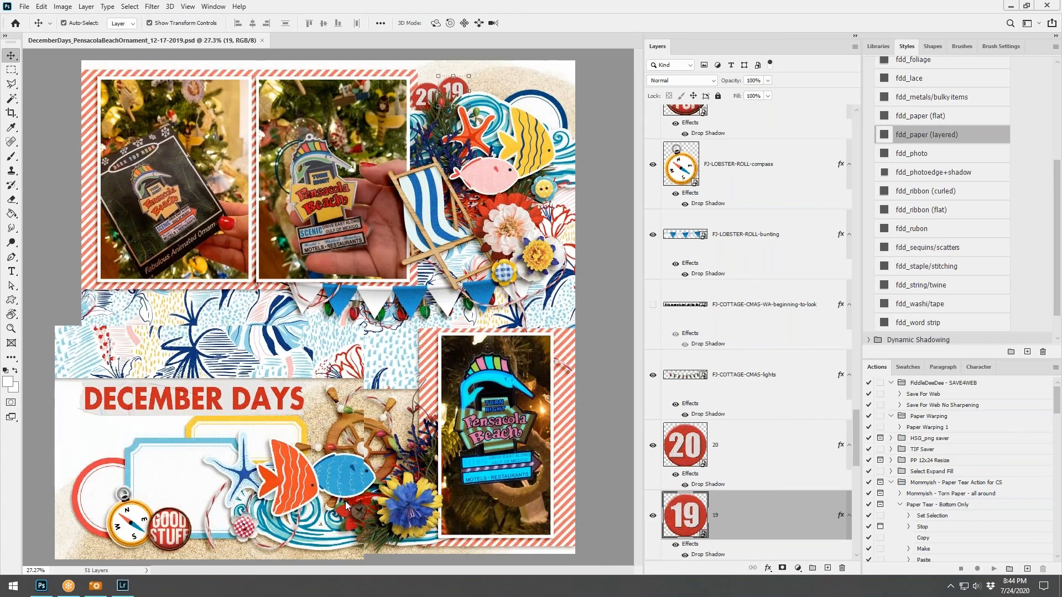
scroll(345, 500, "up", 1)
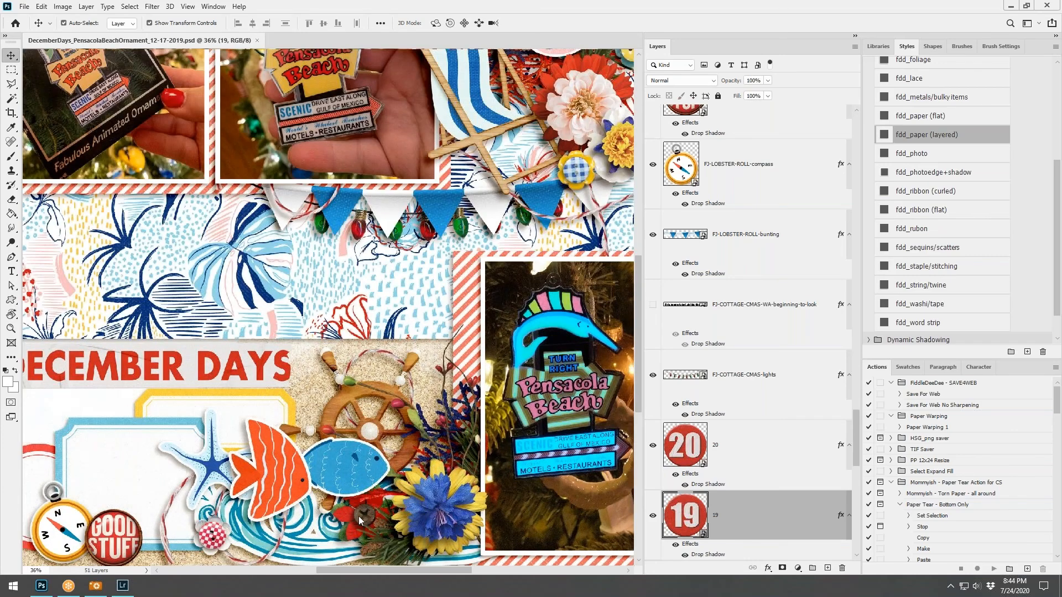
left_click(352, 385)
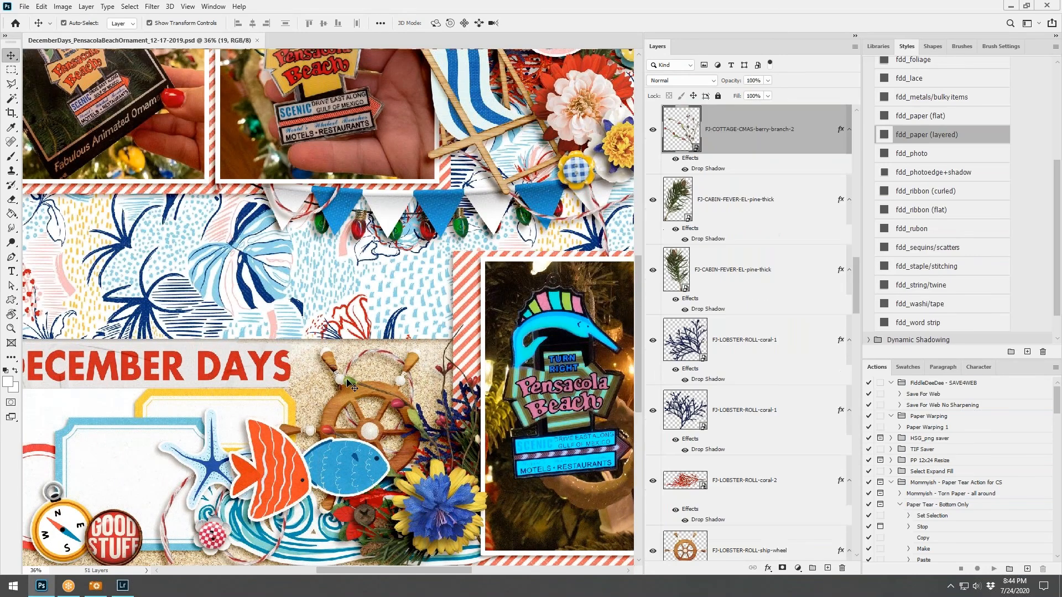
scroll(348, 381, "up", 5)
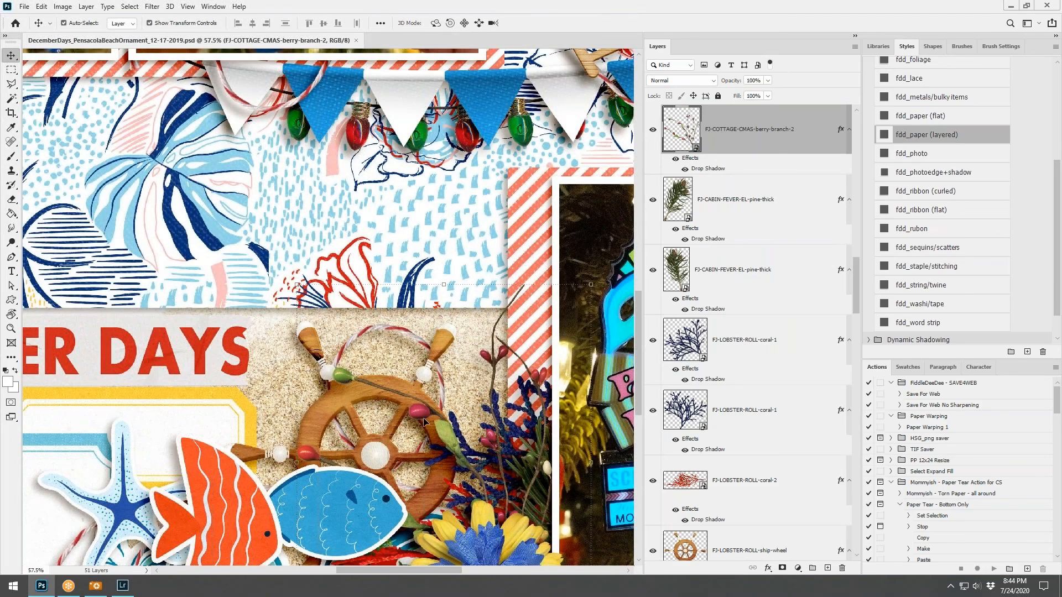
scroll(437, 419, "down", 6)
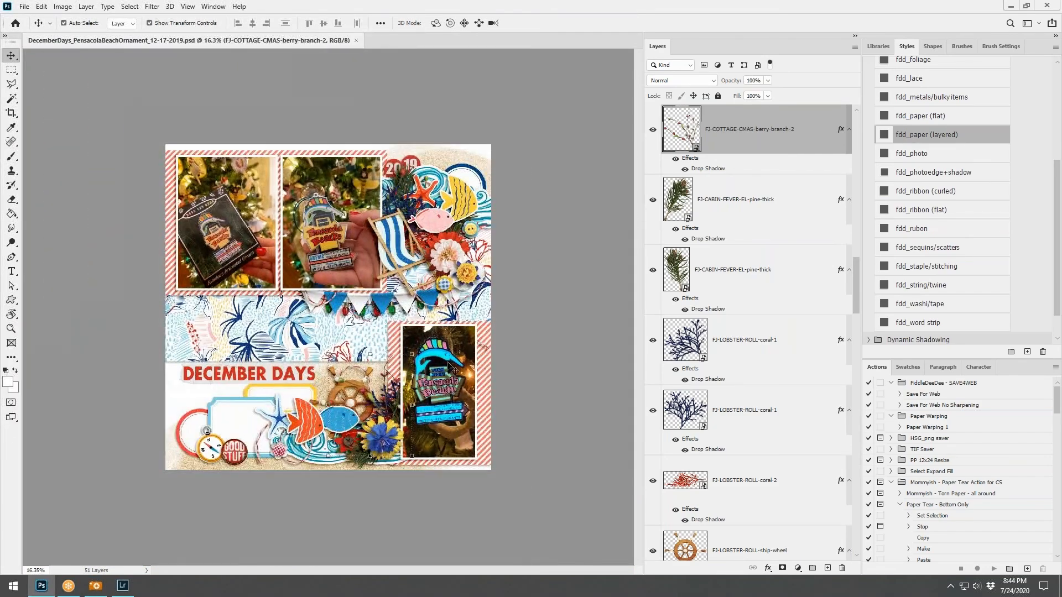
scroll(476, 367, "up", 2)
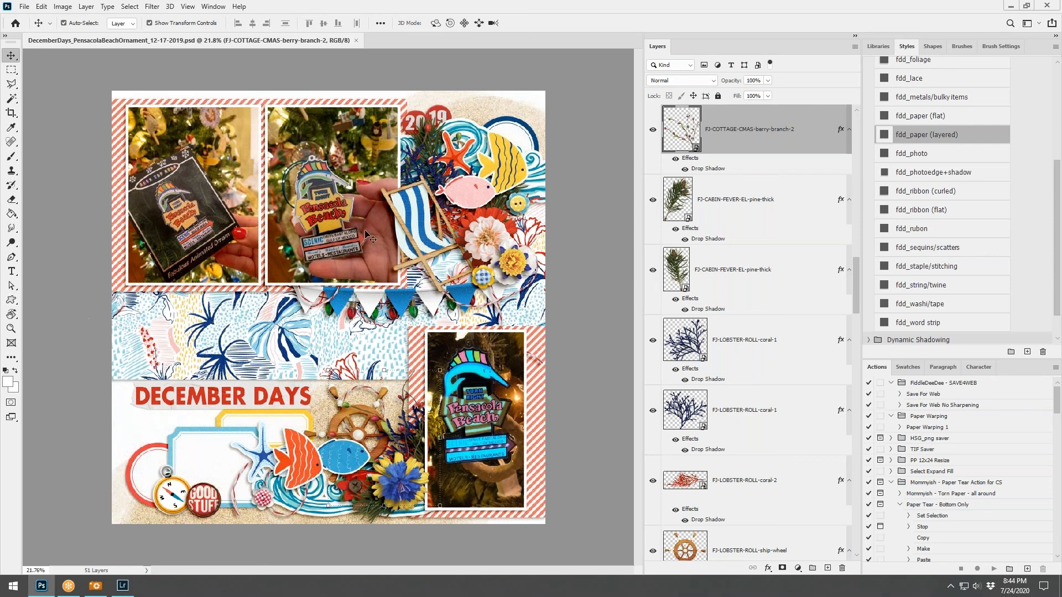
scroll(369, 235, "up", 1)
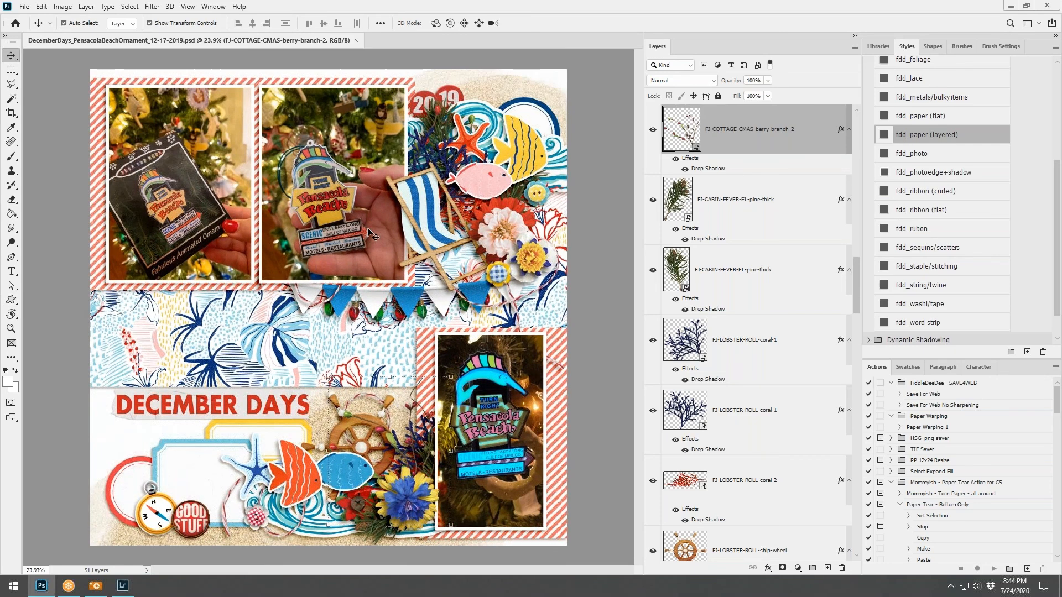